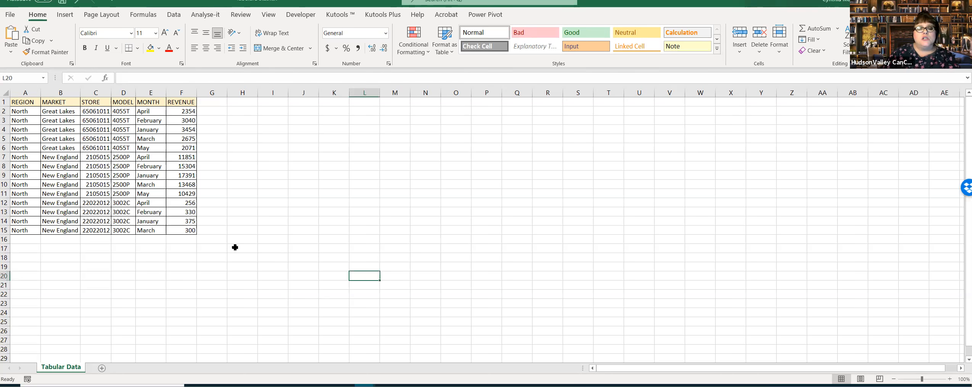
click(209, 241)
click(216, 249)
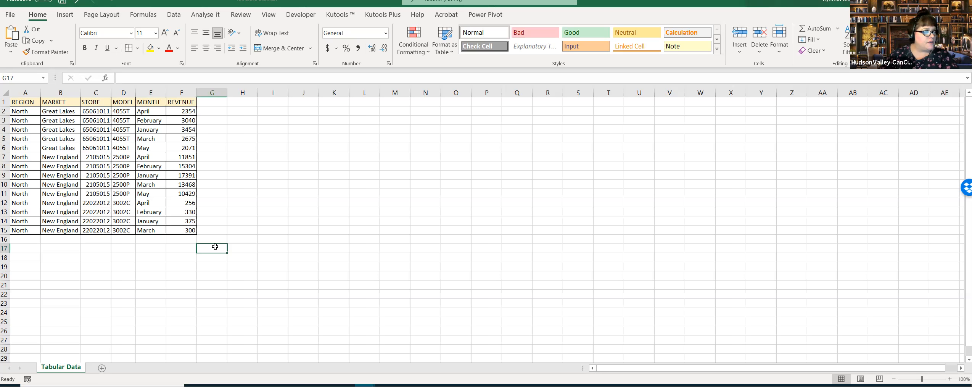
click(365, 385)
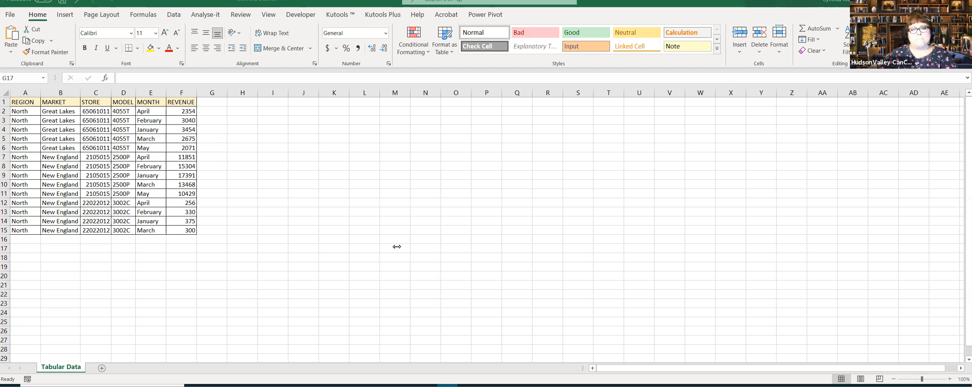
click(368, 244)
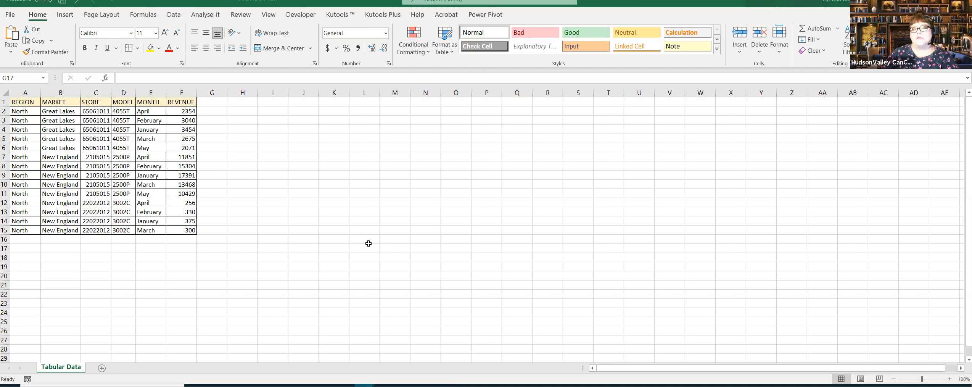
click(371, 244)
click(272, 203)
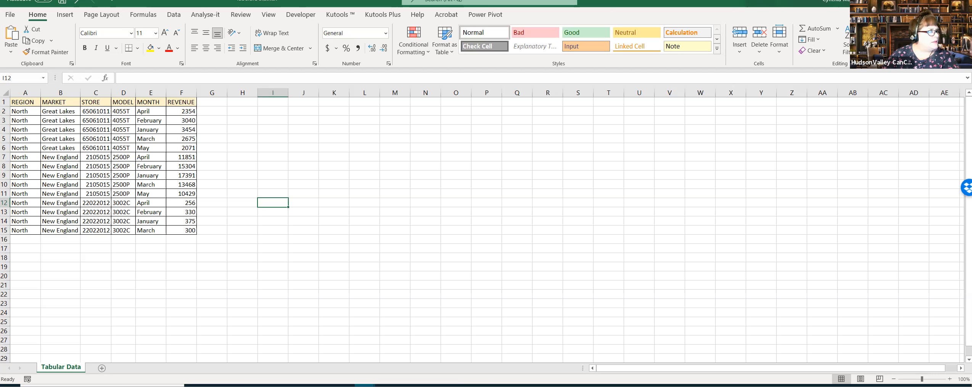
key(alt+Tab)
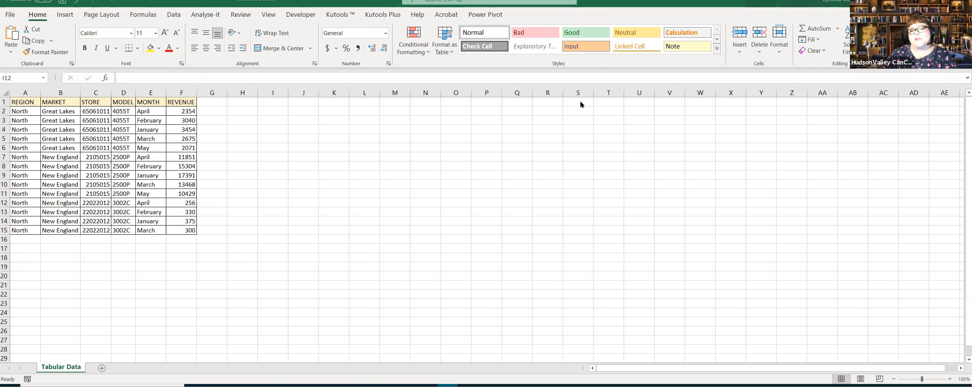
click(334, 228)
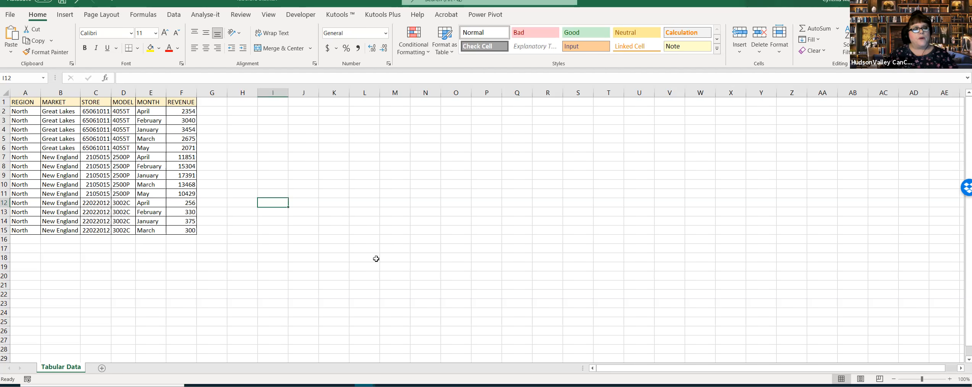
click(367, 231)
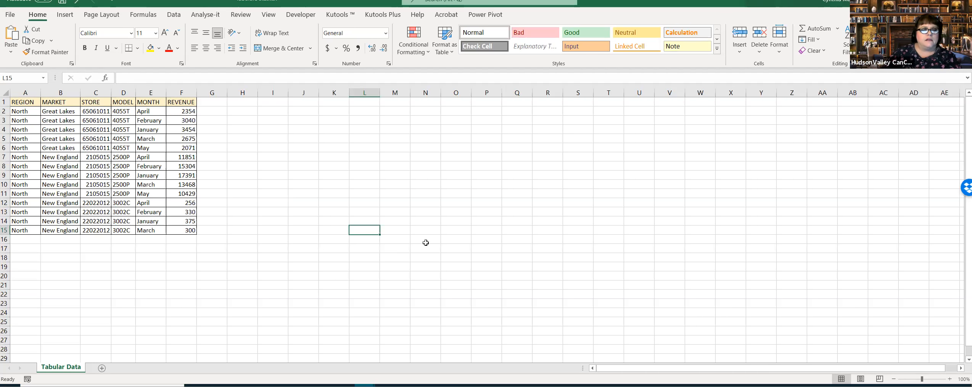
click(279, 165)
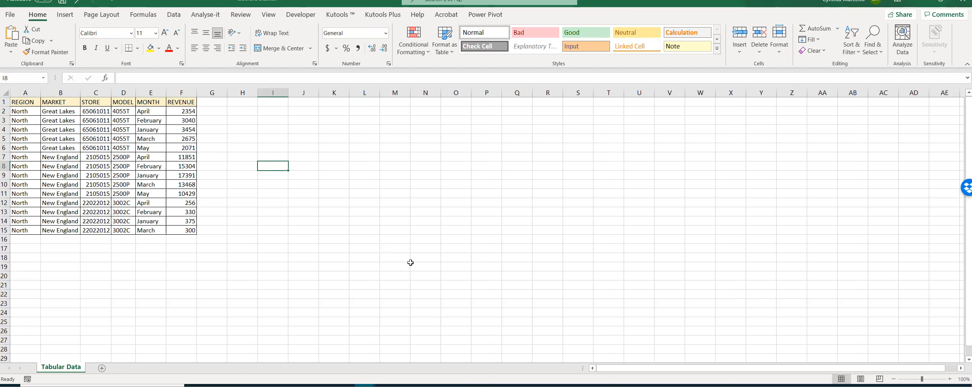
click(283, 222)
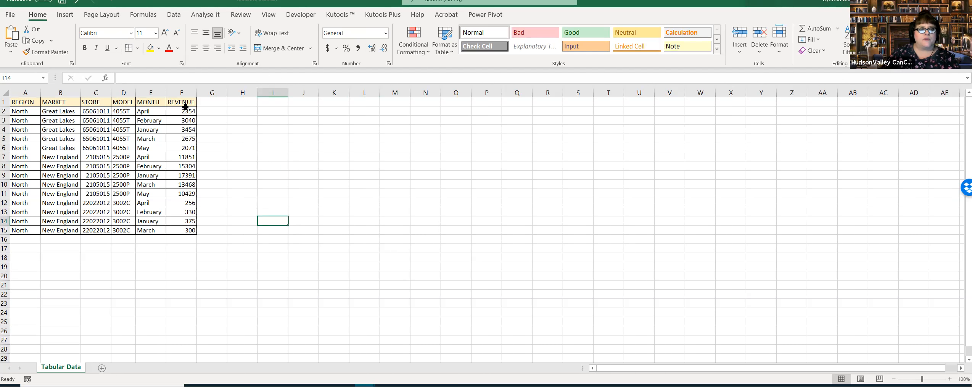
Step: Review the revenue values in F2:F15 and slightly widen the MODEL column
drag(187, 112, 188, 230)
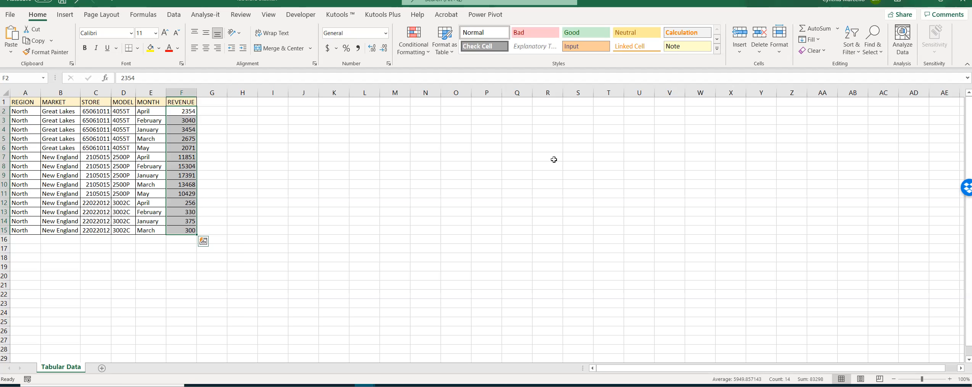
click(425, 167)
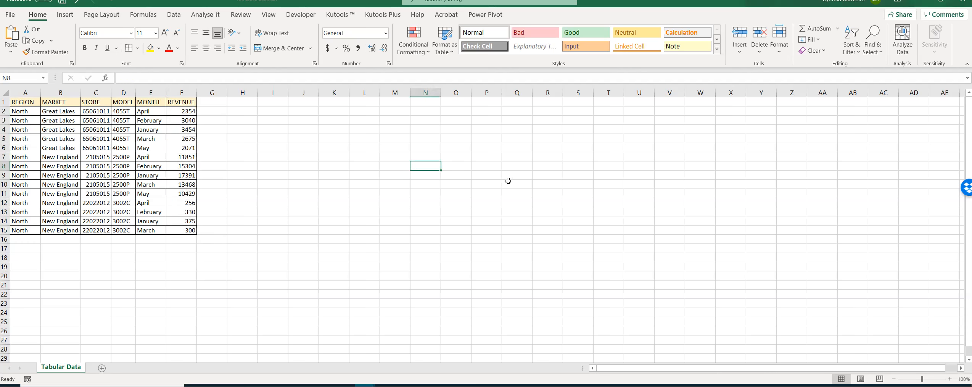
click(121, 112)
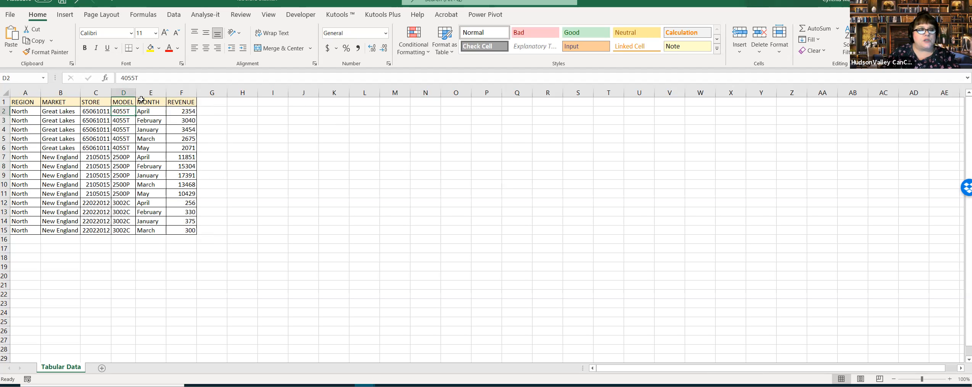
drag(136, 93, 137, 92)
click(302, 159)
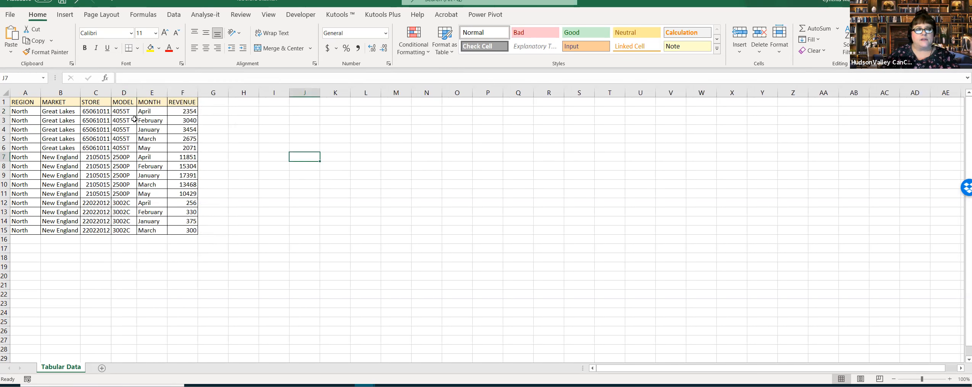
Step: Examine the model, store and market entries of the sales table for the Great Lakes and New England rows
drag(124, 118, 126, 185)
click(297, 183)
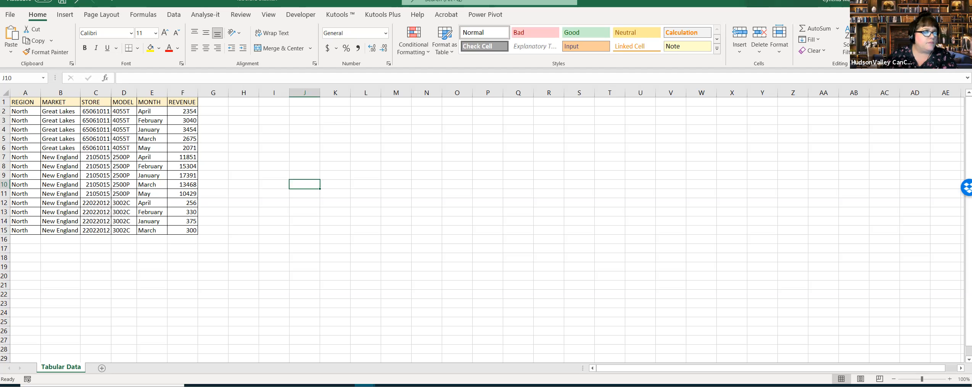
click(226, 230)
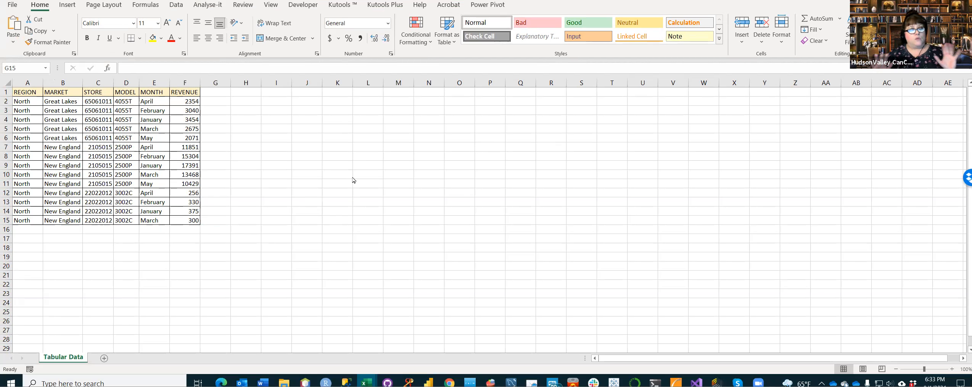
click(112, 159)
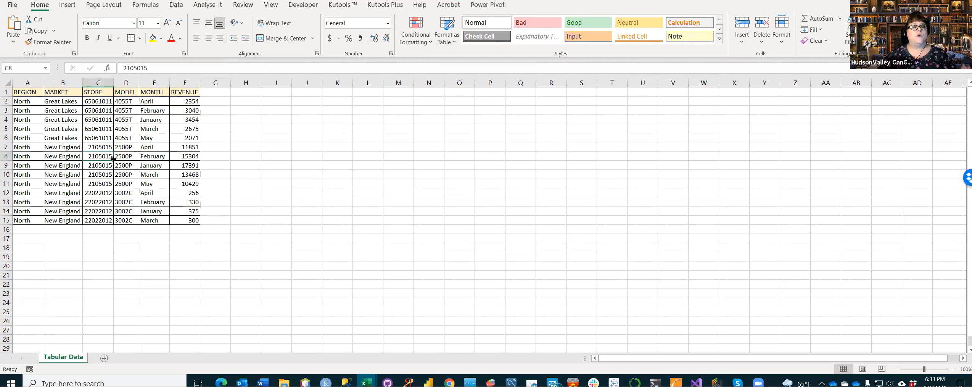
click(60, 146)
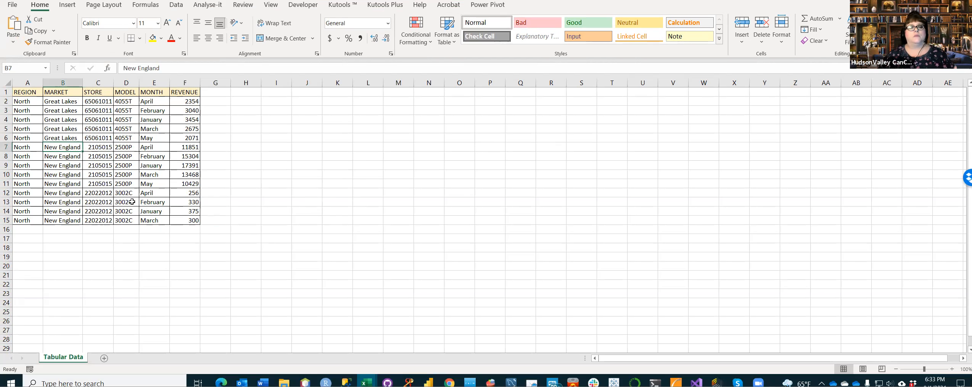
click(110, 149)
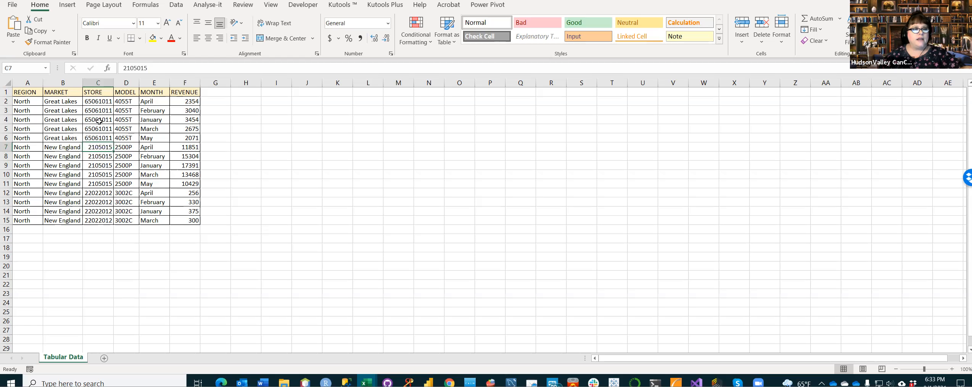
click(64, 130)
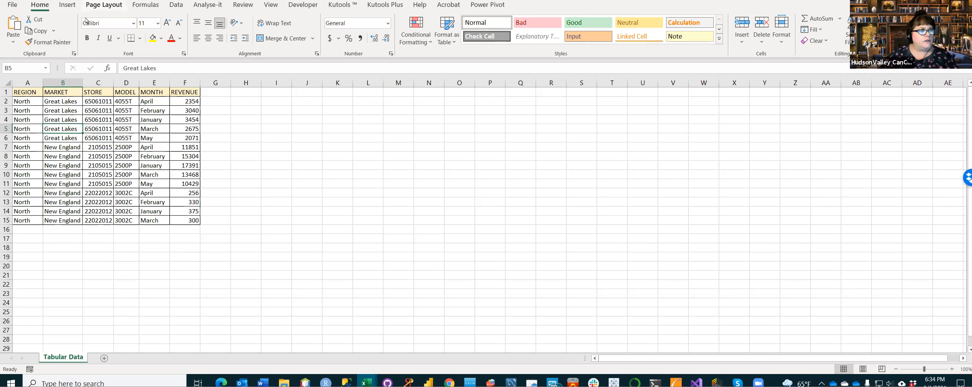
click(110, 130)
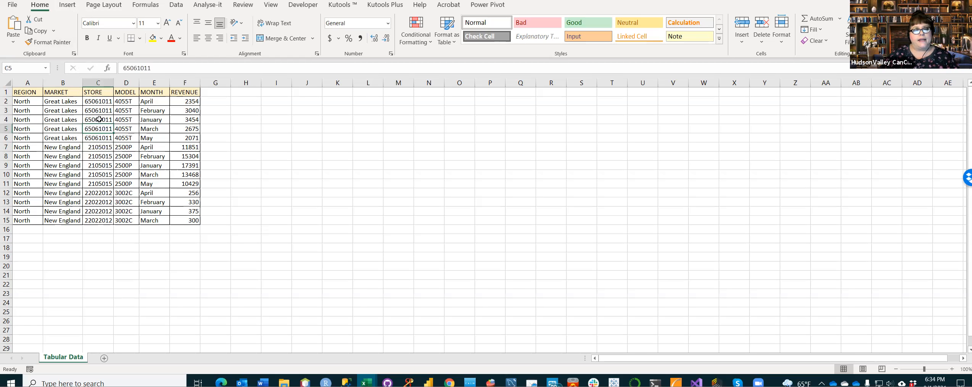
click(65, 93)
click(117, 157)
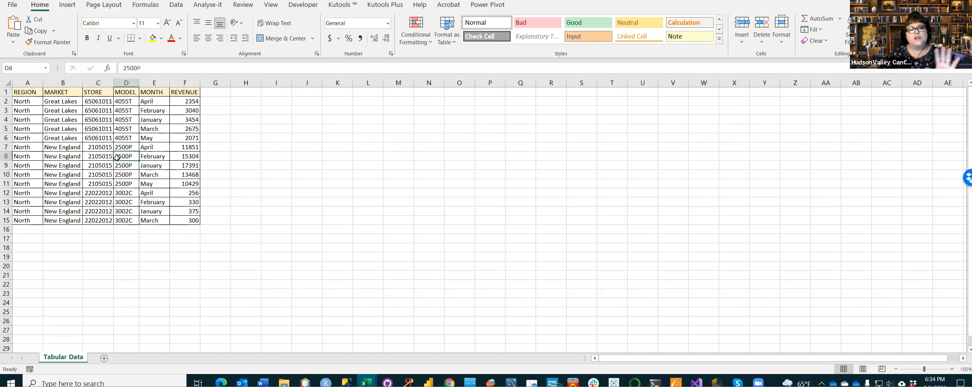
Step: Open the recommended PivotTables for the sales table and browse the suggested layouts
click(68, 8)
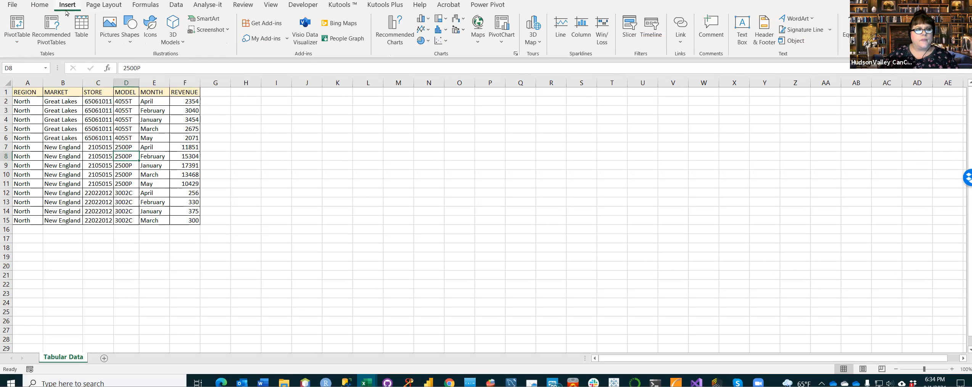
click(54, 42)
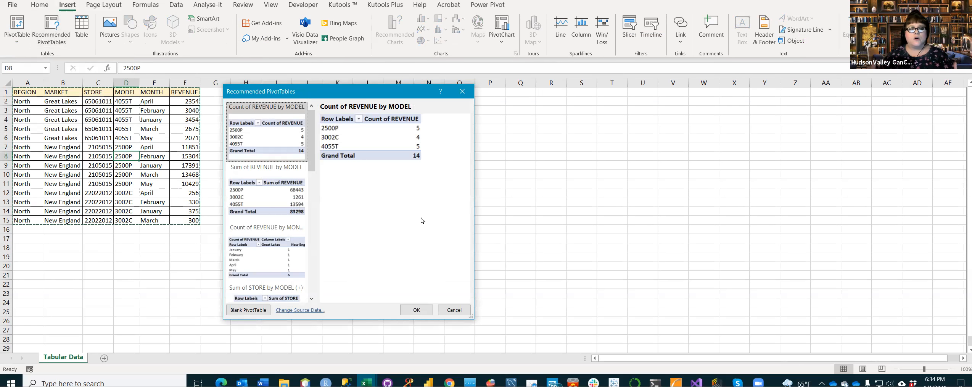
drag(361, 91, 384, 48)
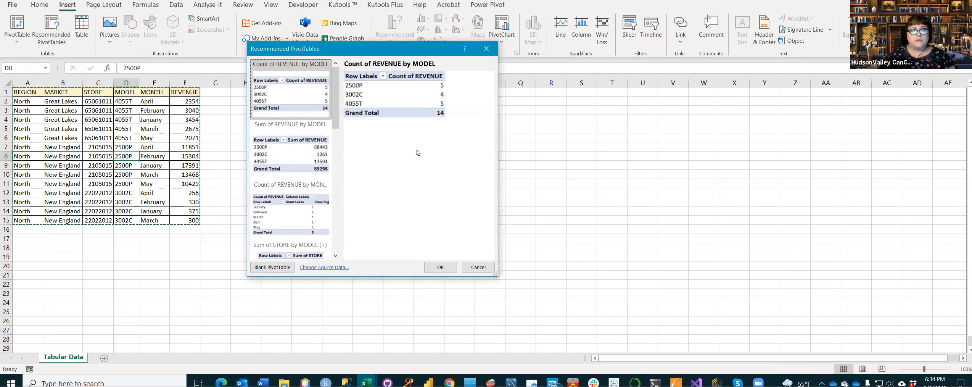
drag(336, 98, 343, 112)
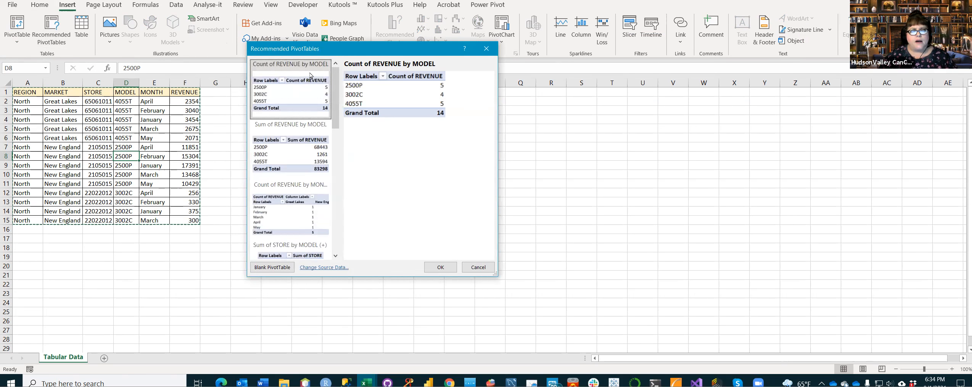
drag(336, 76, 336, 109)
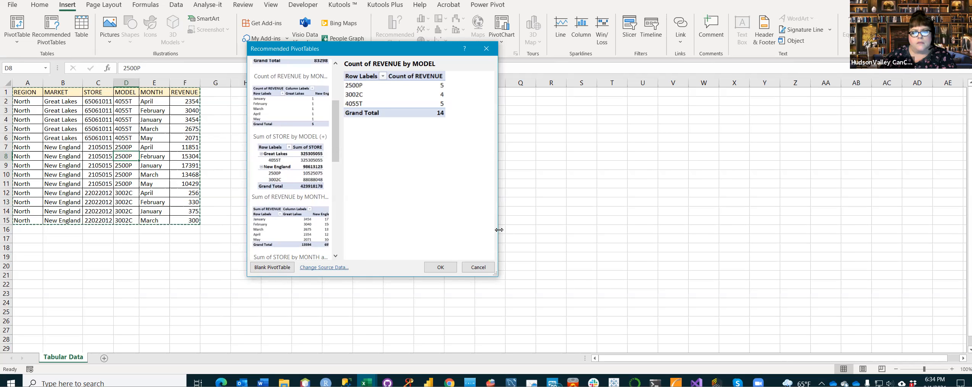
Step: Widen the Recommended PivotTables dialog and go back to the first suggestions in its list
drag(501, 234, 636, 233)
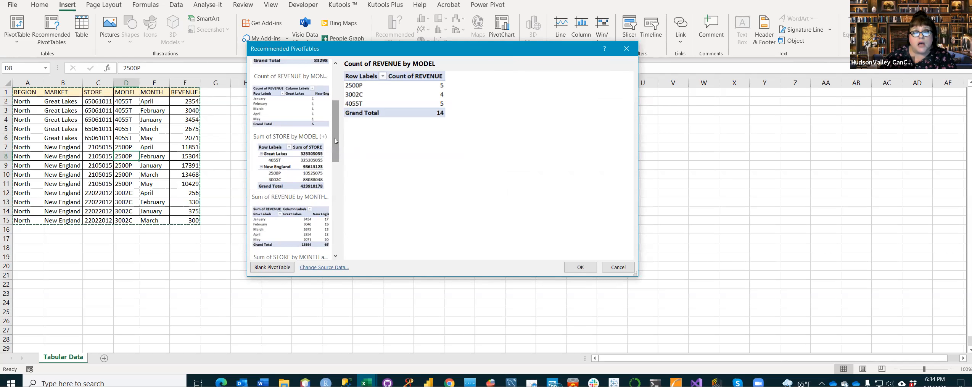
drag(334, 142, 353, 97)
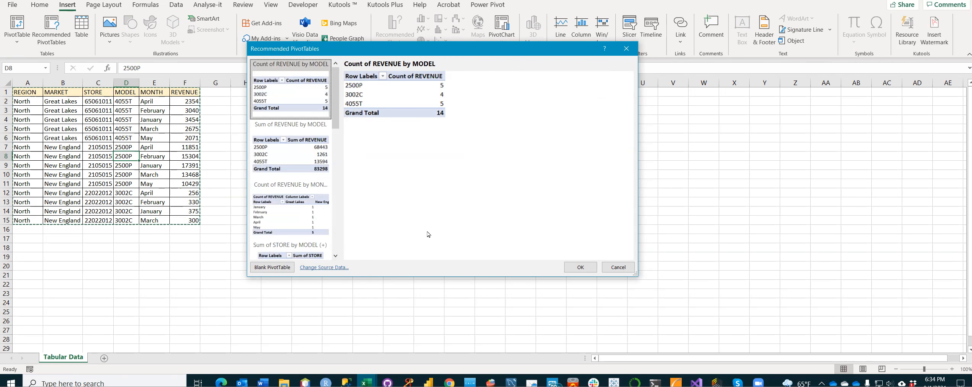
drag(638, 228, 575, 224)
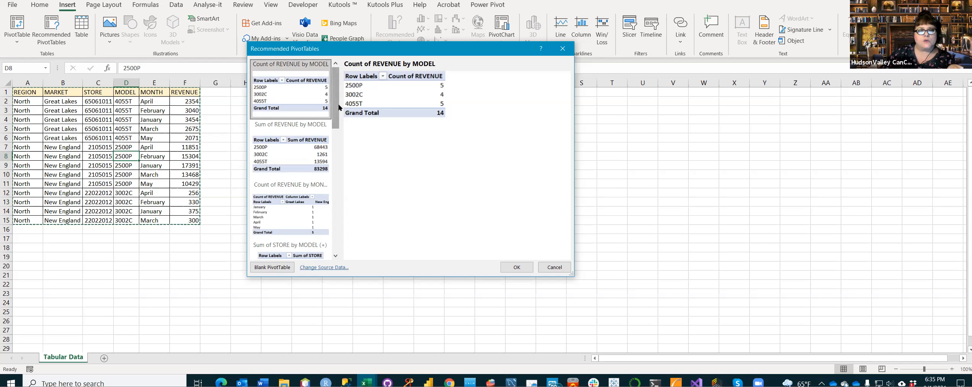
mouse_move(338, 106)
mouse_down()
mouse_move(344, 131)
mouse_move(340, 93)
mouse_up()
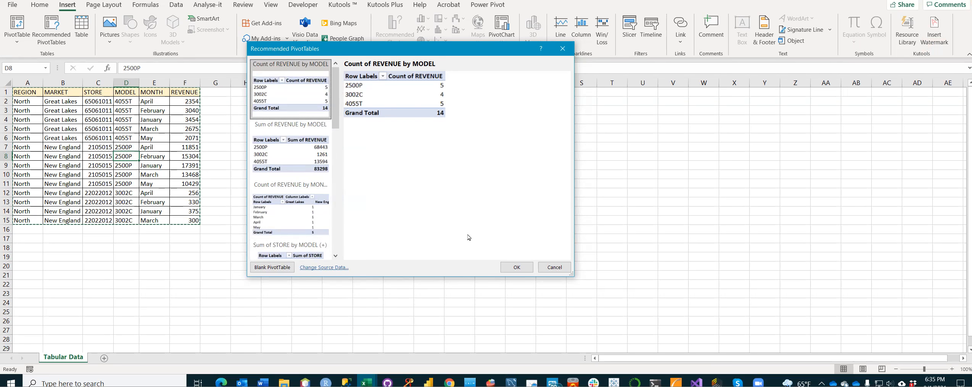
drag(335, 108, 341, 79)
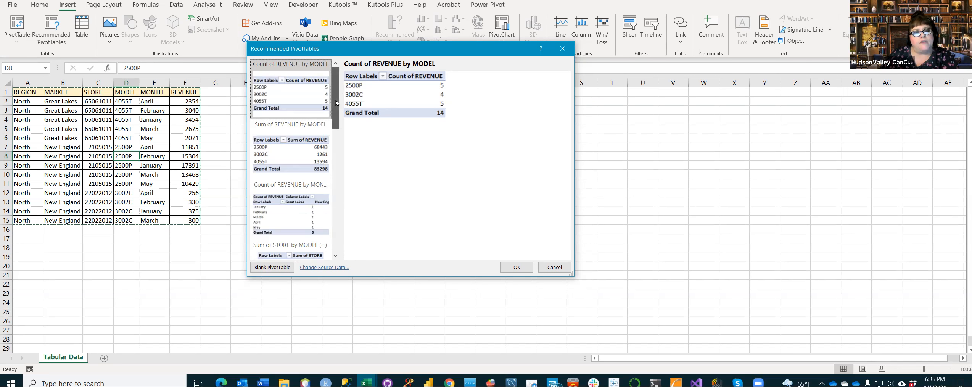
Step: Preview the suggested PivotTables Sum of REVENUE by MODEL and Count of REVENUE by MONTH and MARKET
drag(335, 103, 338, 118)
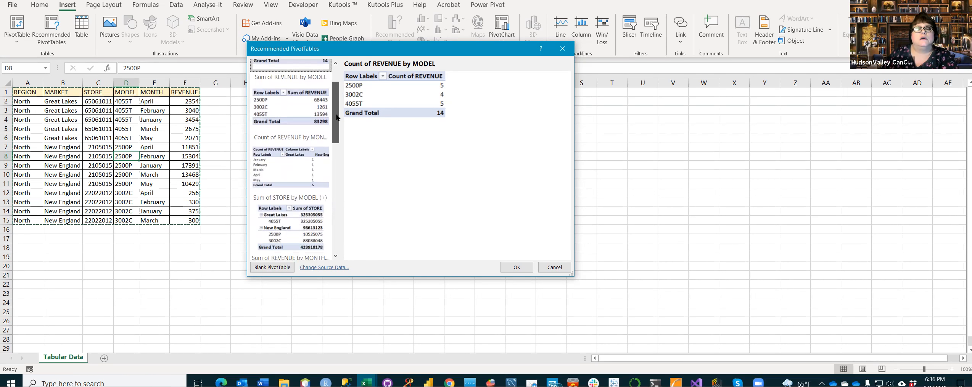
click(285, 102)
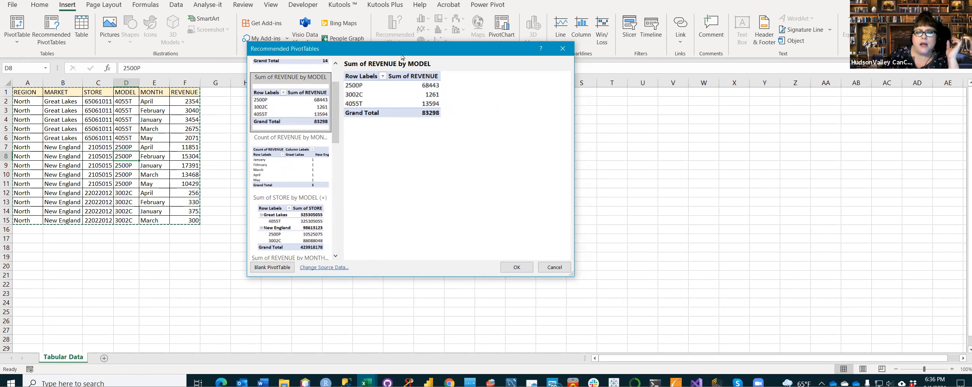
drag(412, 52, 417, 61)
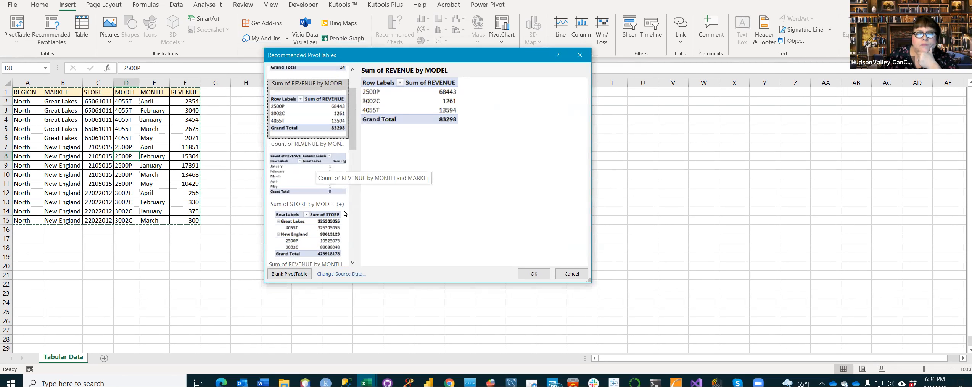
click(317, 166)
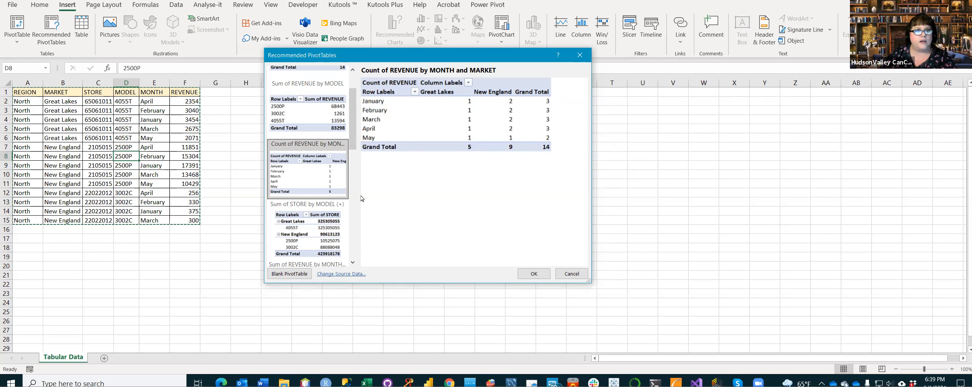
Step: Preview the suggested PivotTables from Sum of REVENUE by MODEL through Sum of STORE by MONTH and MARKET to Average of REVENUE by MODEL
click(317, 115)
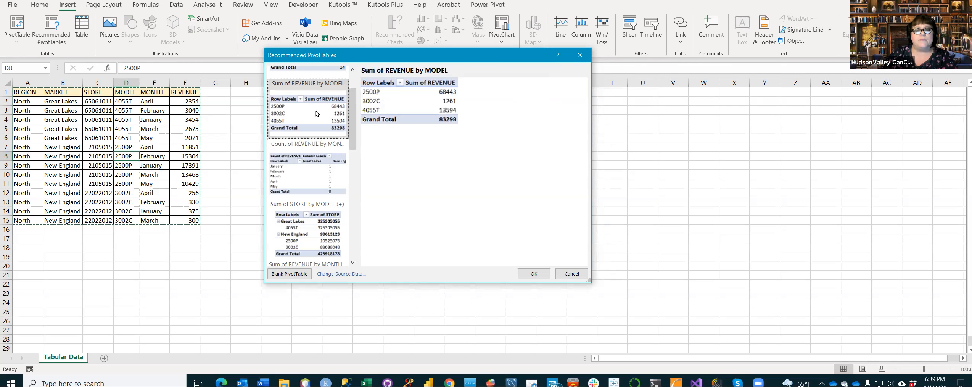
click(316, 164)
scroll(316, 173, down, 3)
click(311, 184)
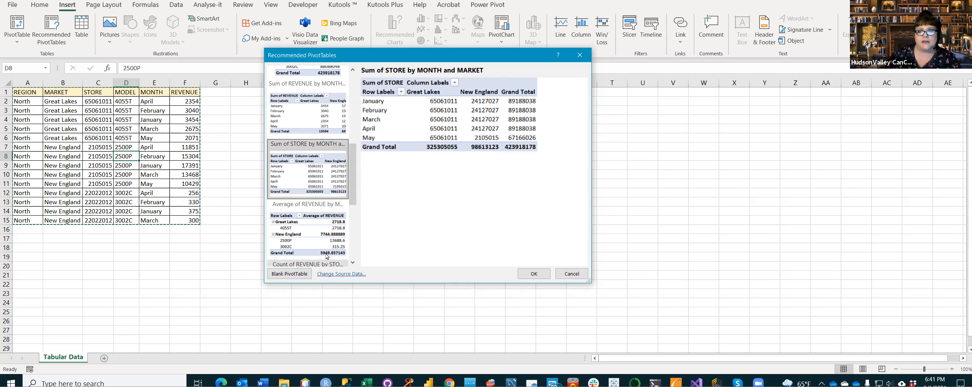
scroll(319, 157, down, 3)
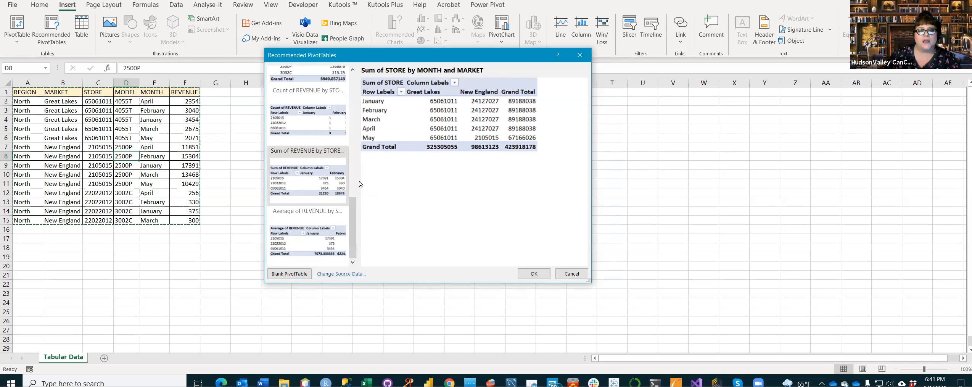
scroll(316, 228, up, 3)
click(317, 231)
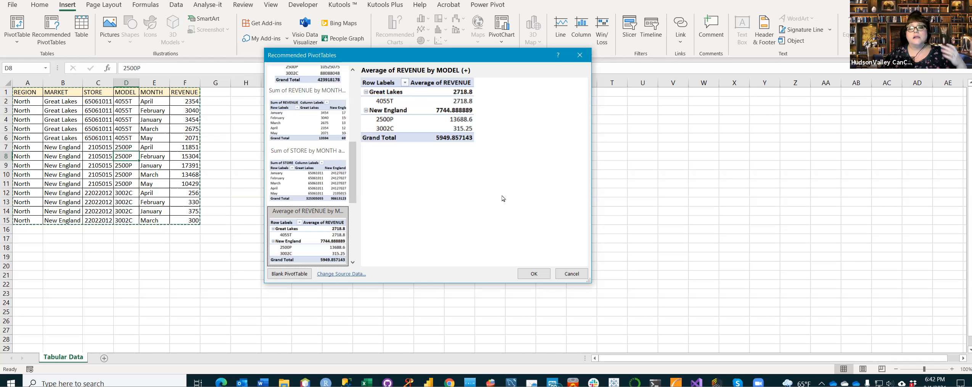
Step: Preview the suggested Average of REVENUE by STORE and MONTH in a widened dialog, and close the recommendations without creating a PivotTable
drag(354, 206, 354, 259)
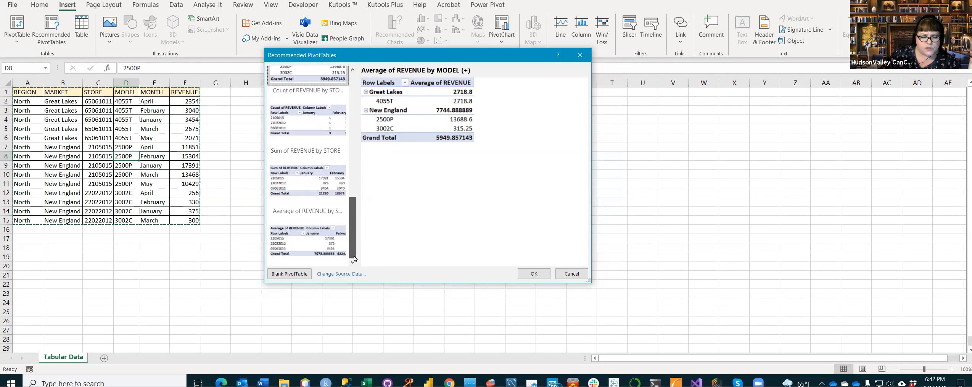
click(305, 240)
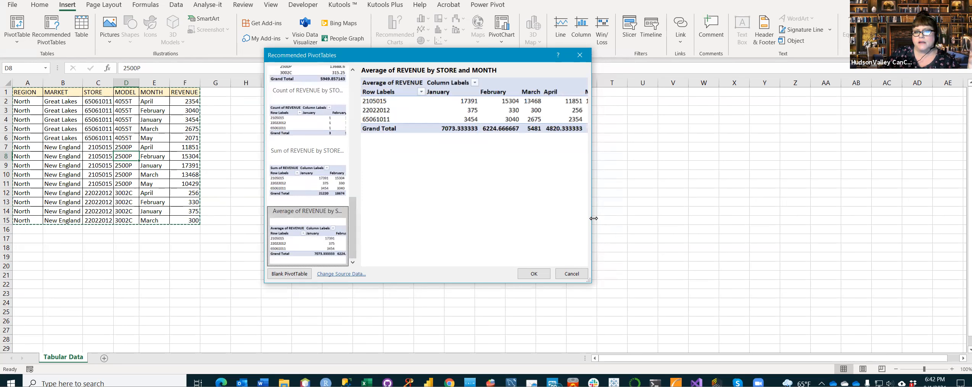
drag(593, 218, 693, 267)
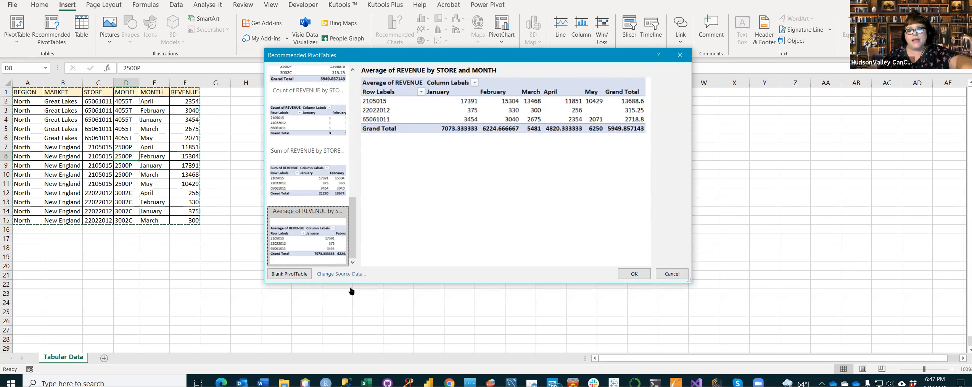
drag(353, 228, 353, 104)
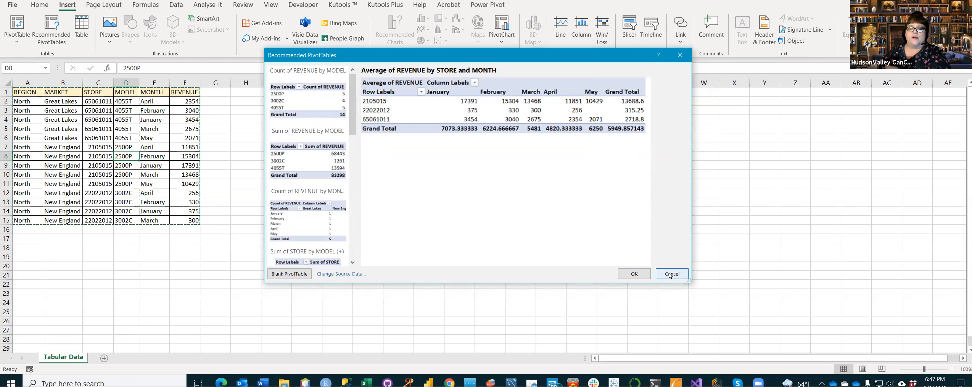
click(669, 276)
Step: Create a blank PivotTable on a new worksheet from the sales table range A1:F15 of the Tabular Data sheet
click(128, 140)
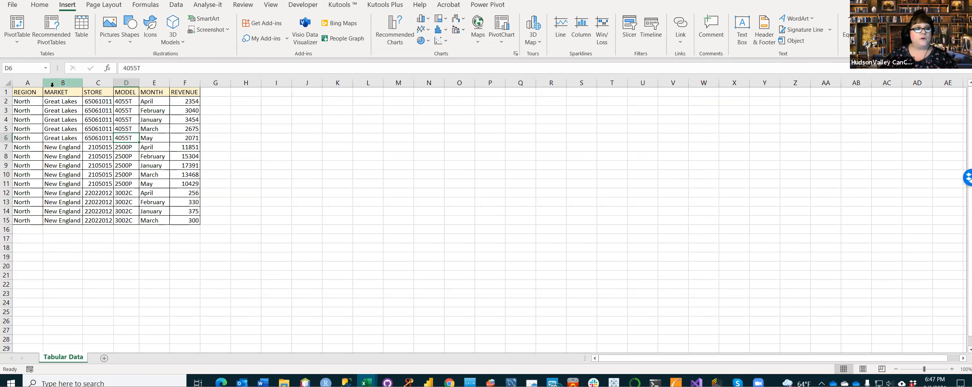
click(61, 127)
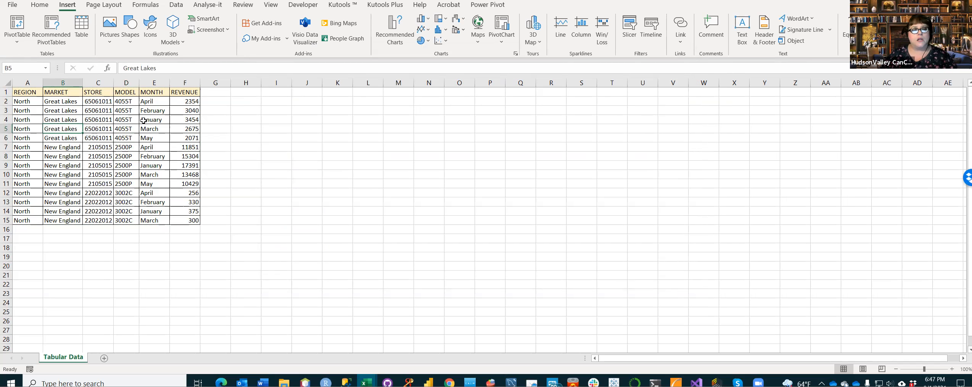
click(96, 93)
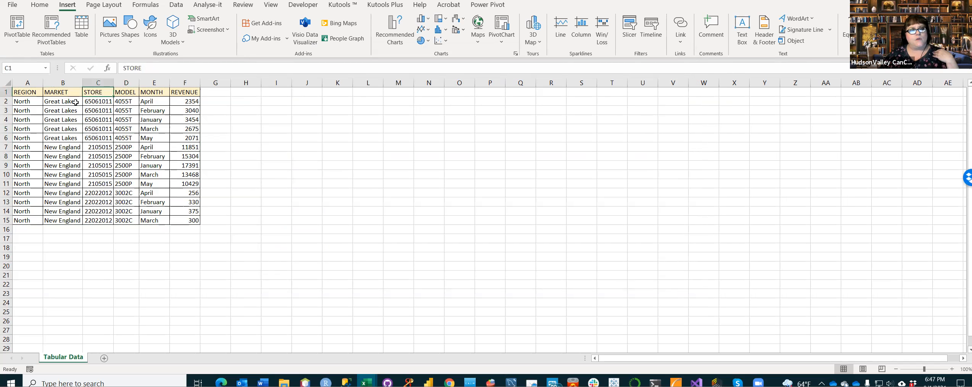
click(104, 136)
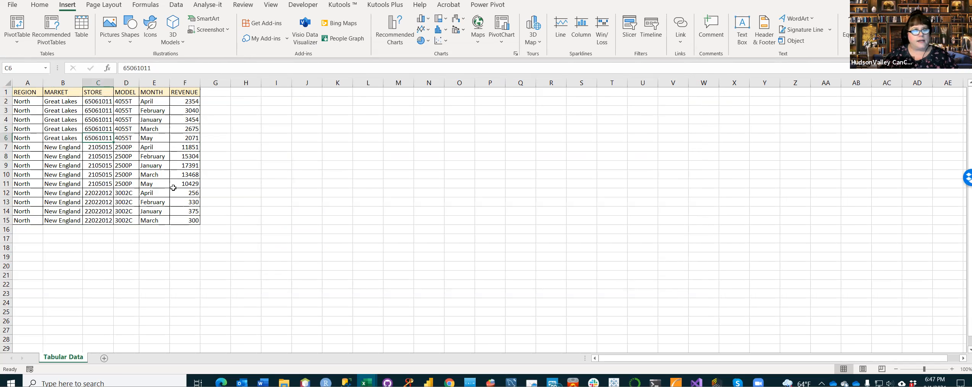
click(18, 28)
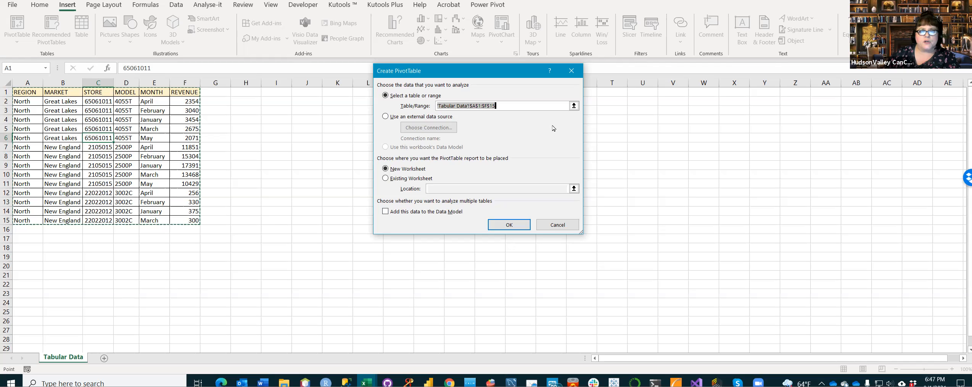
click(523, 106)
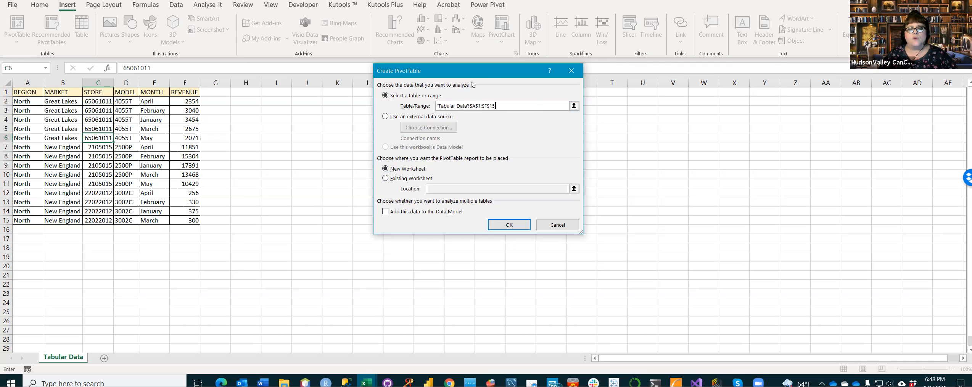
click(515, 226)
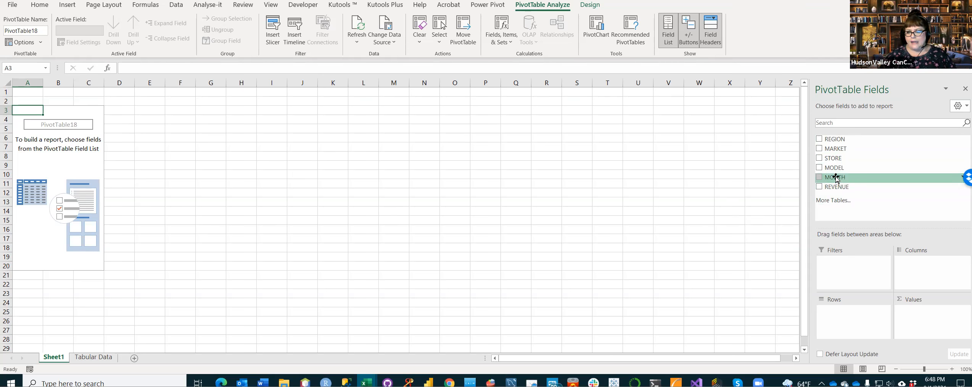
Step: Place the MONTH field in the PivotTable's rows and the REVENUE field in its values
drag(836, 177, 854, 315)
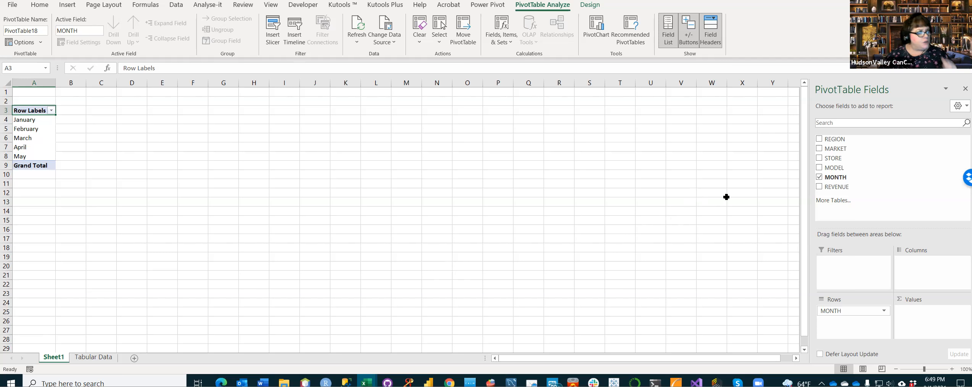
drag(841, 187, 926, 316)
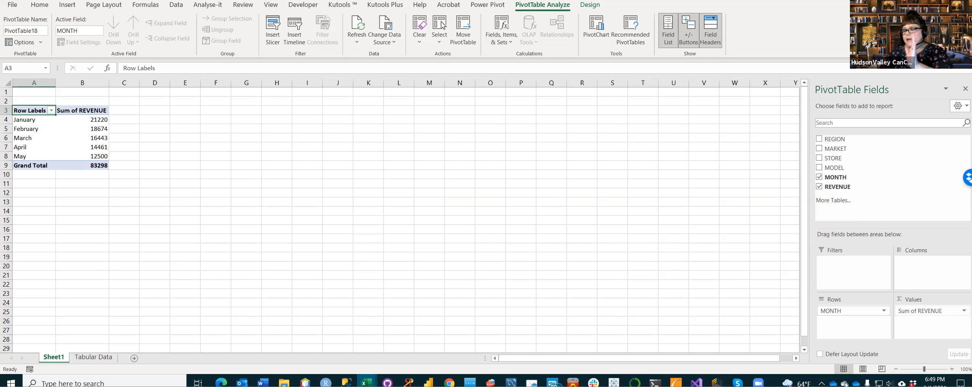
click(964, 310)
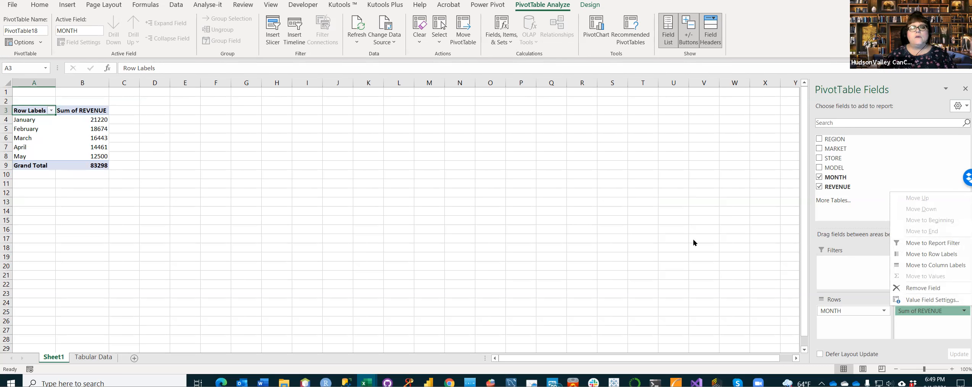
click(746, 266)
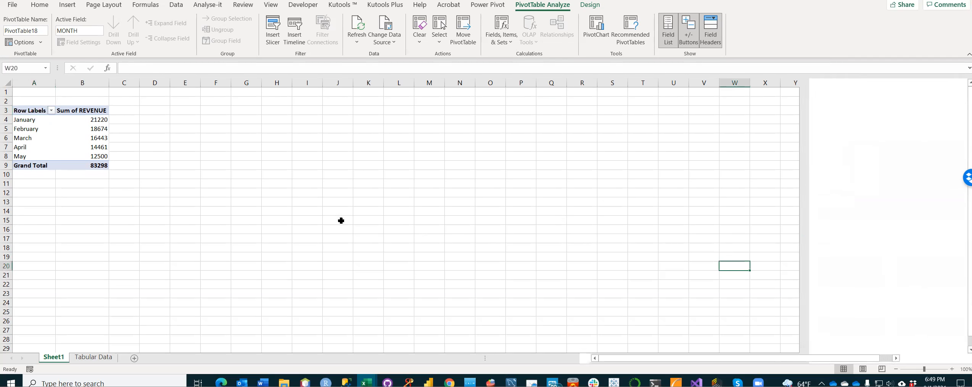
Step: Format the Sum of REVENUE value field as Currency with the $ symbol and 2 decimal places
click(44, 149)
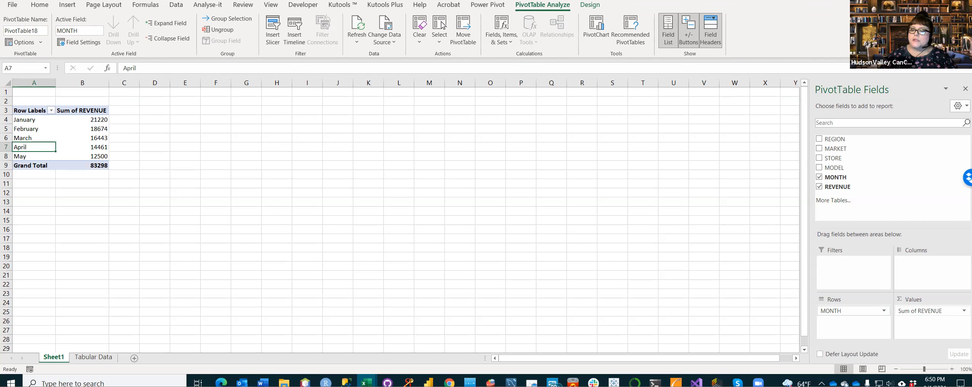
click(930, 311)
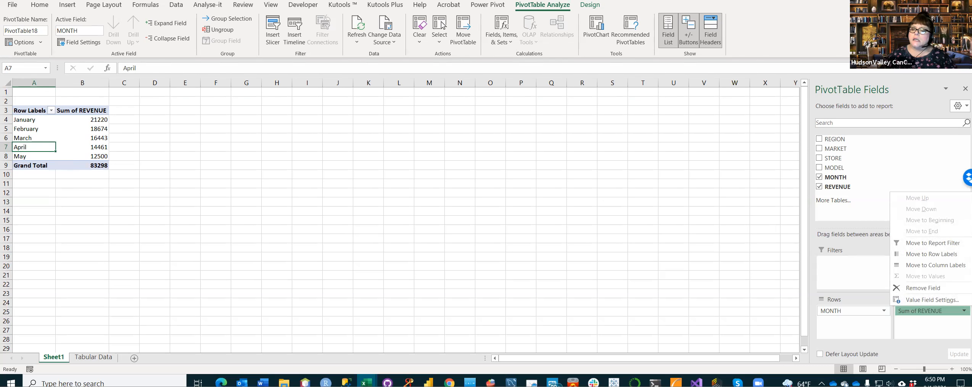
click(932, 300)
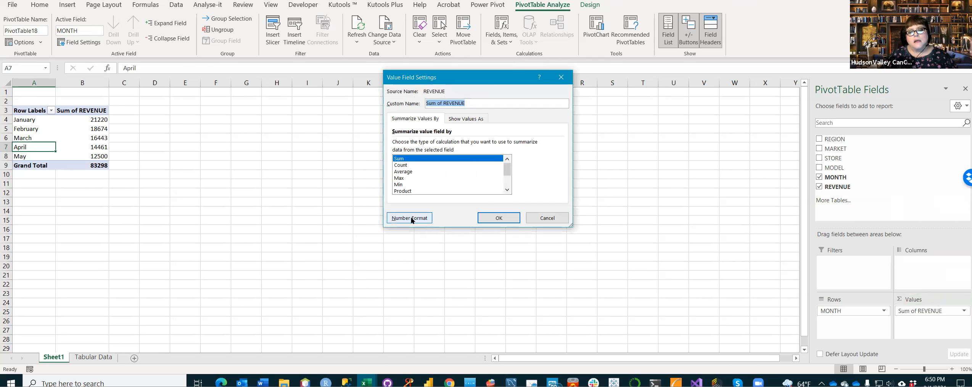
click(428, 219)
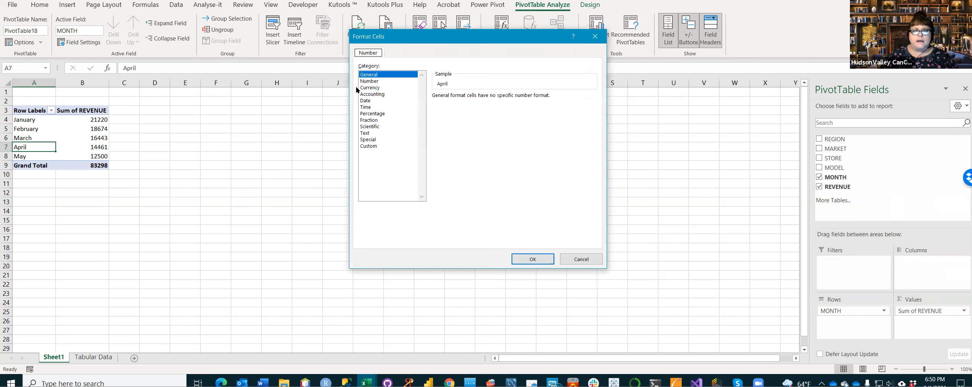
click(368, 88)
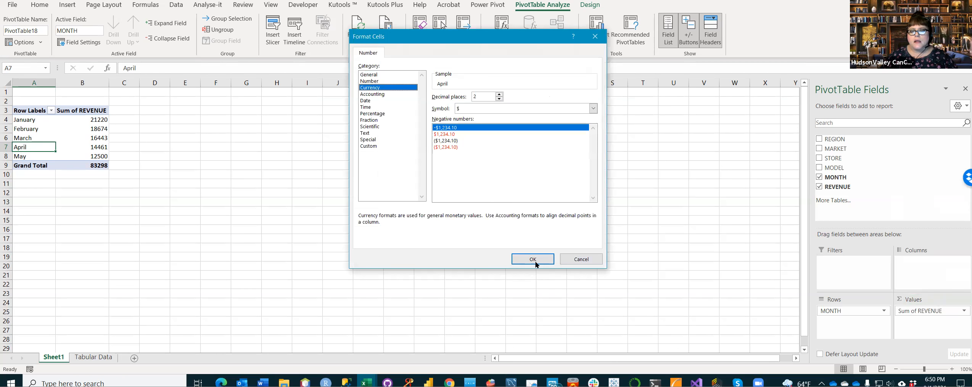
click(534, 261)
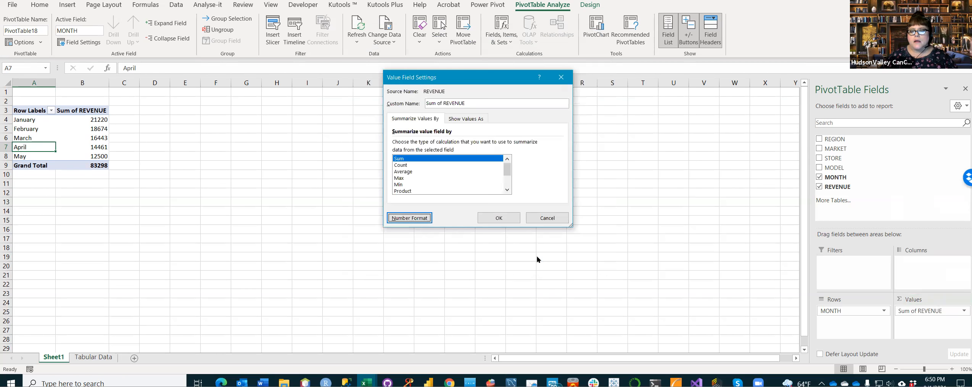
click(498, 218)
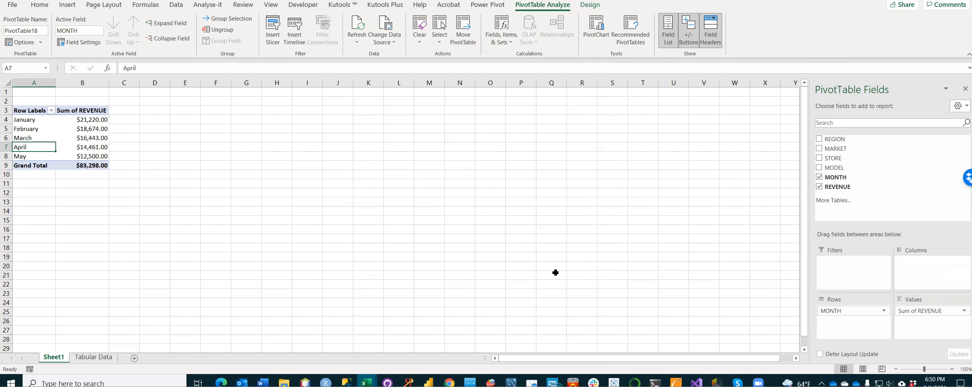
Step: Review the number format in the Sum of REVENUE value field settings and close the dialogs with the format kept
drag(835, 177, 839, 145)
click(963, 310)
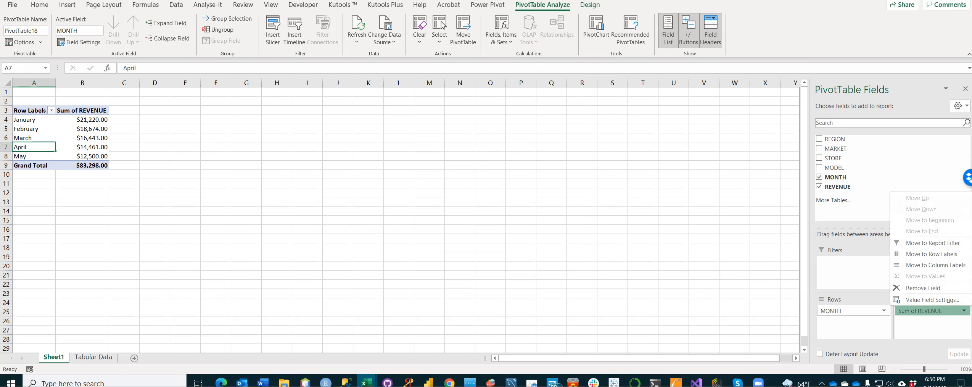
click(942, 301)
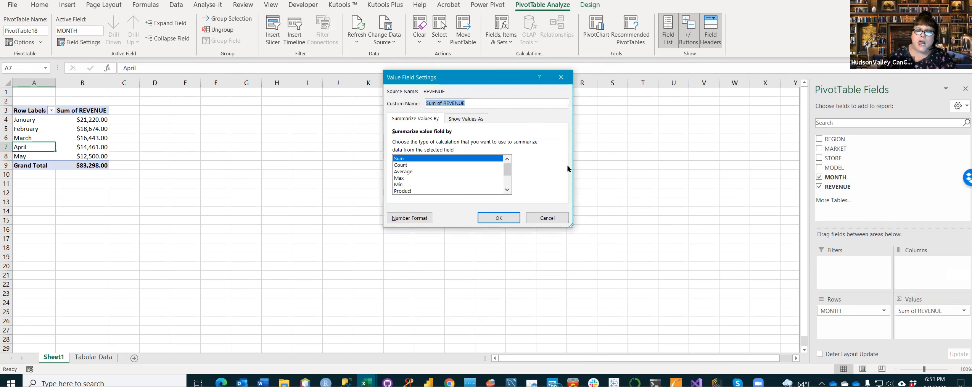
click(408, 218)
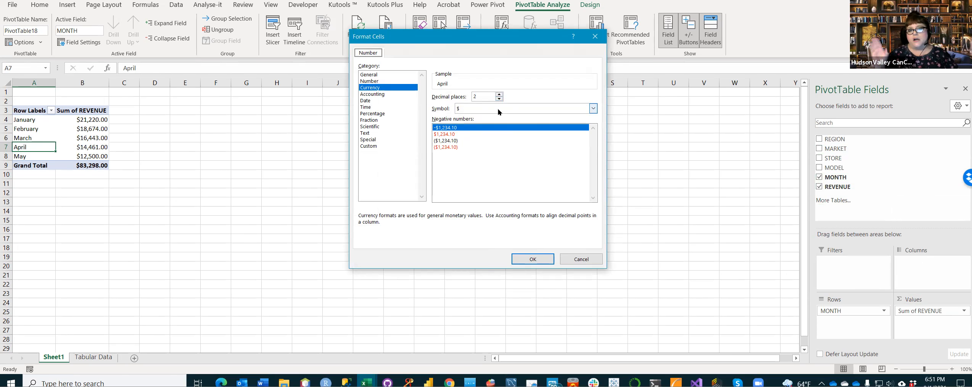
click(541, 261)
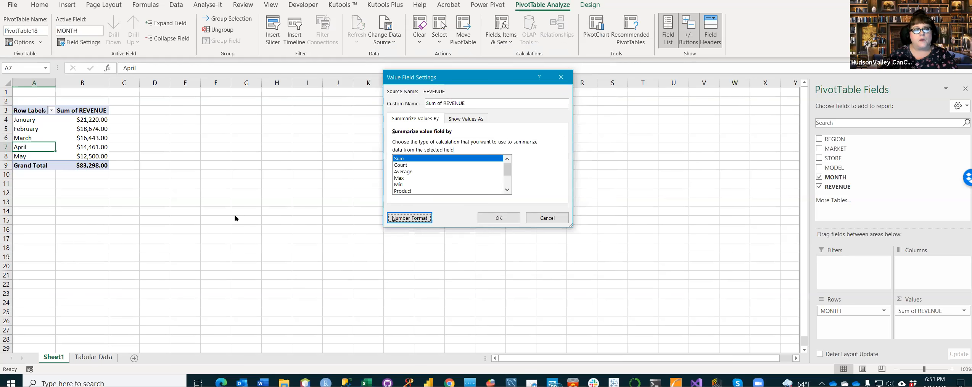
click(512, 222)
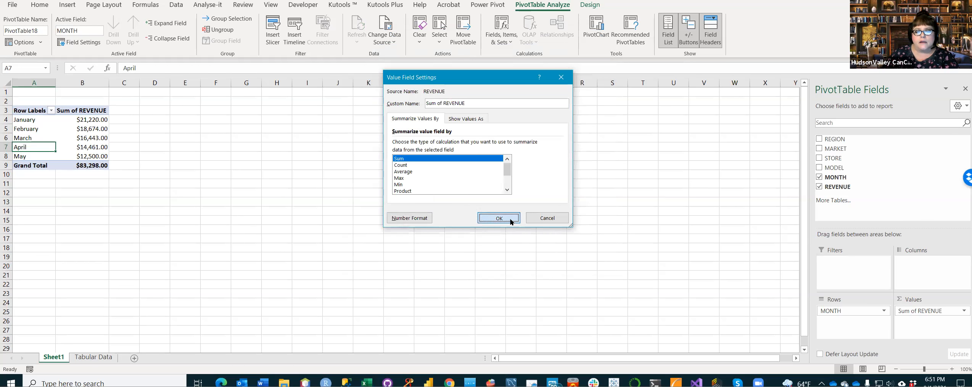
Step: Recheck the Currency number format behind the Sum of REVENUE value field settings and cancel both dialogs
click(224, 192)
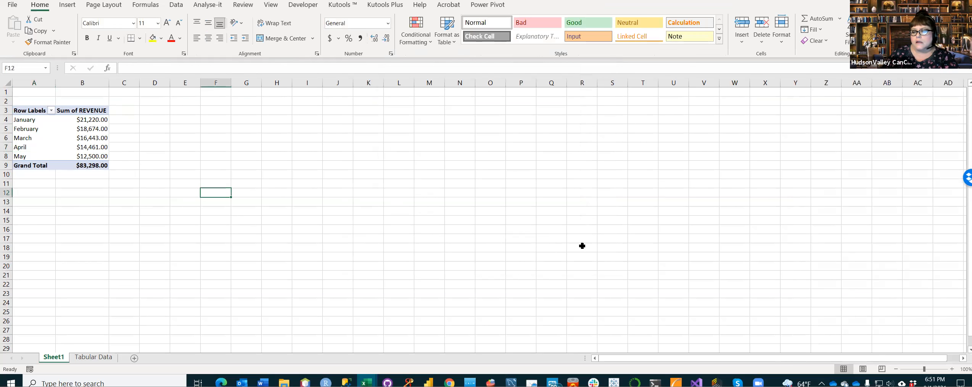
click(57, 140)
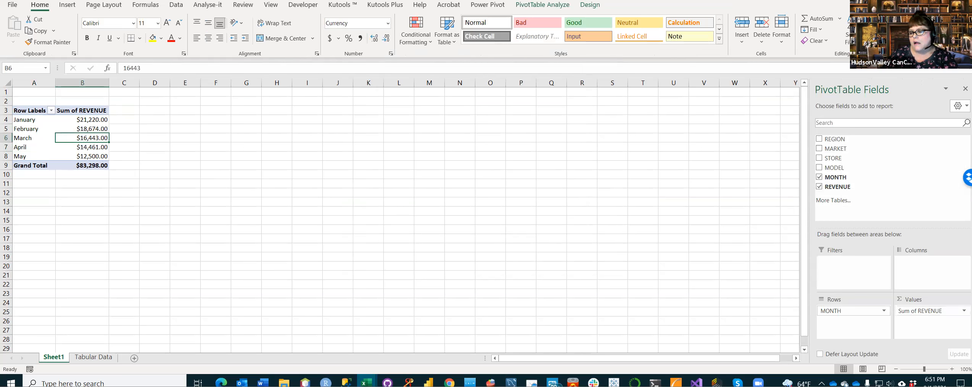
click(964, 310)
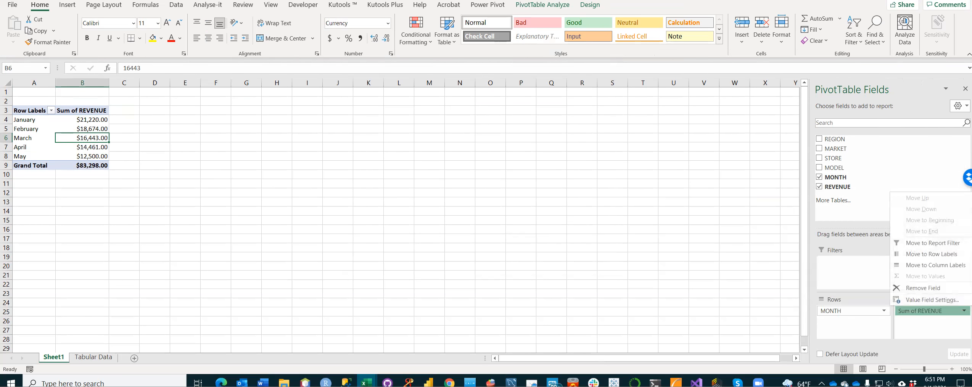
click(951, 301)
click(408, 218)
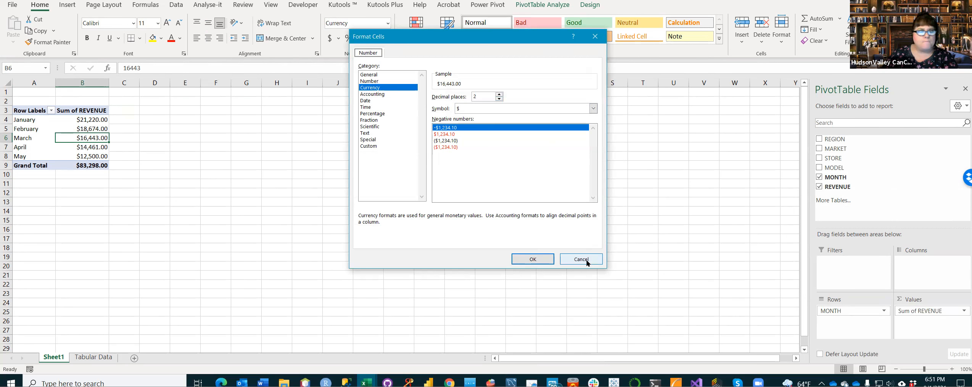
click(580, 259)
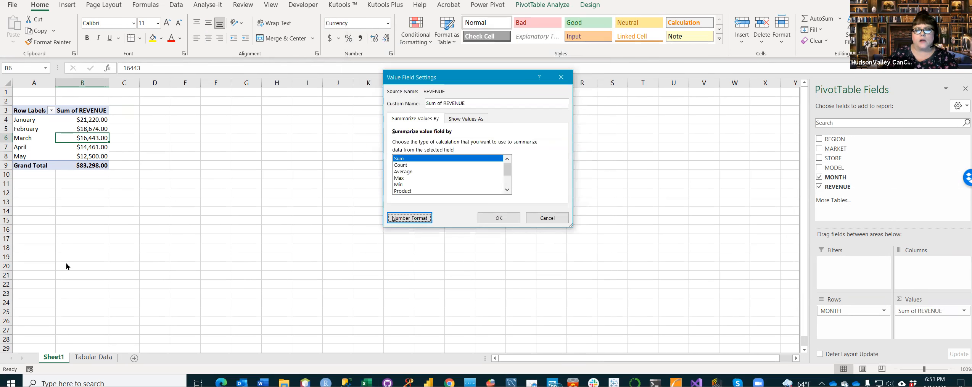
click(546, 219)
click(197, 241)
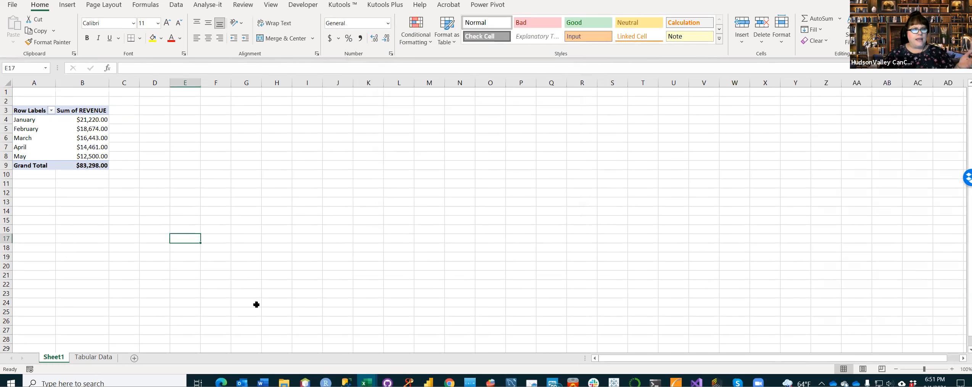
Step: Rename the PivotTable's Sum of REVENUE header in cell B3 as Total Revenue
click(51, 110)
key(Escape)
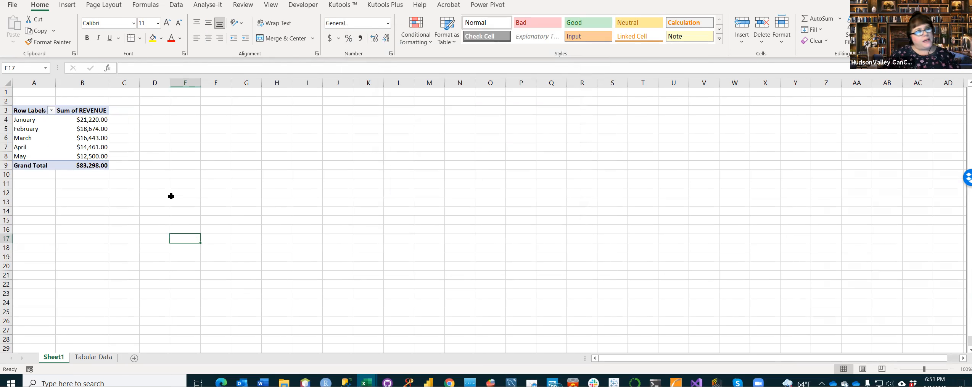
click(88, 111)
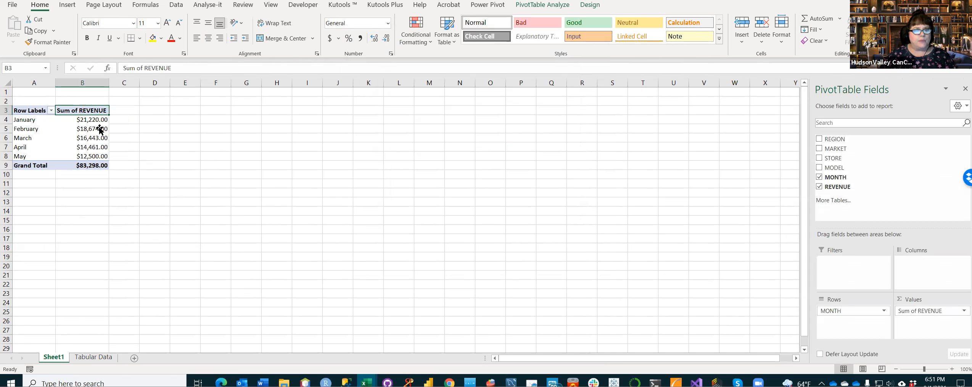
text(Total Revenue)
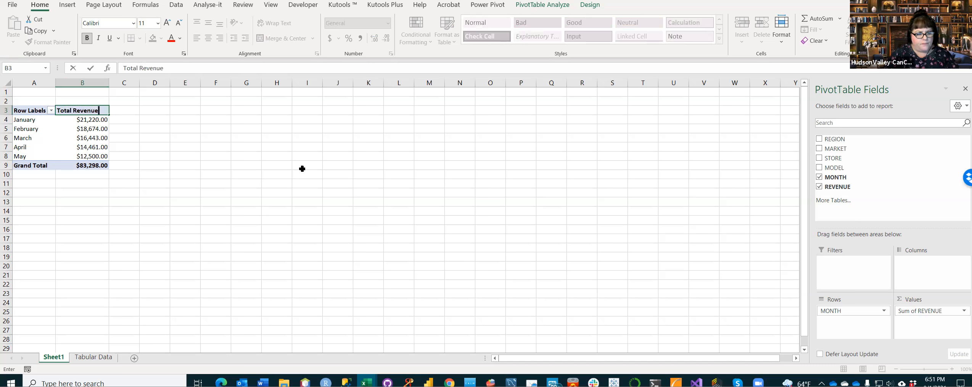
click(302, 168)
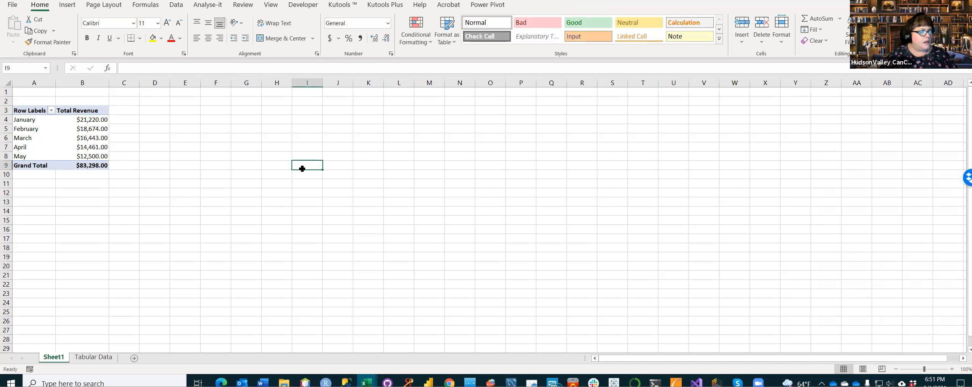
Step: Rename the PivotTable's Row Labels header in cell A3 as Month
click(40, 112)
click(38, 112)
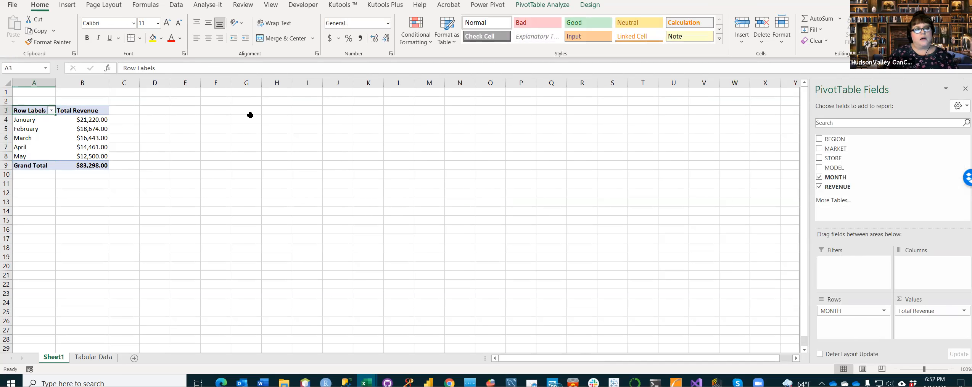
text(Month)
key(Return)
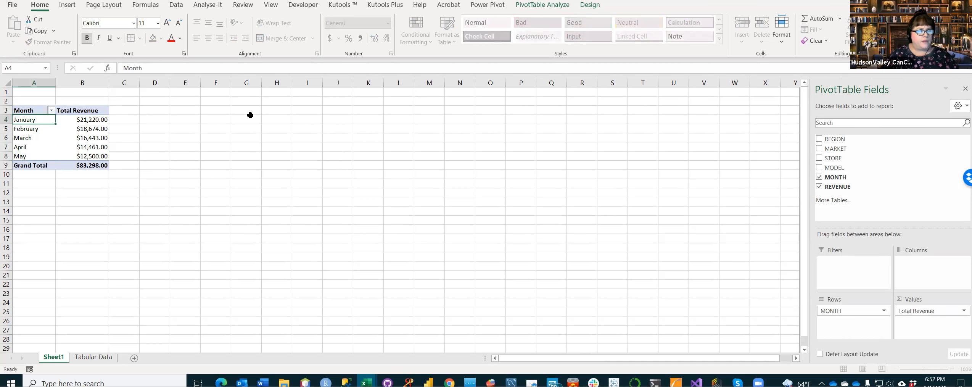
click(224, 155)
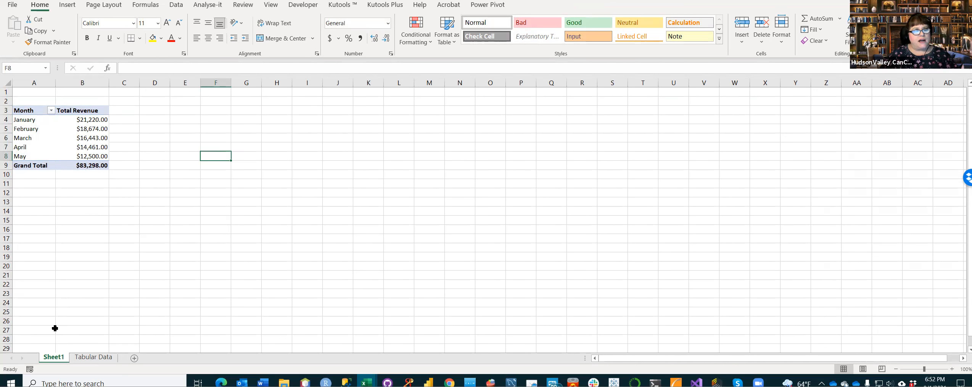
Step: Rename the Sheet1 worksheet as Sales Revenue, correcting any misspelling in the name
double_click(57, 357)
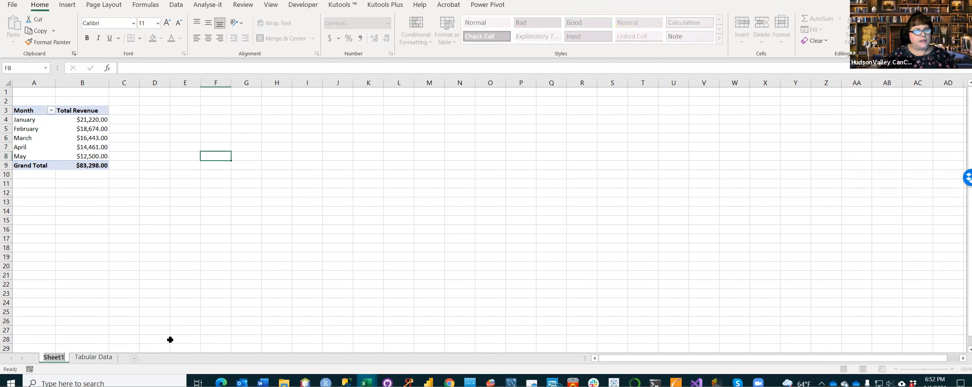
text(Dasles)
key(BackSpace)
key(BackSpace)
key(BackSpace)
key(BackSpace)
key(BackSpace)
key(BackSpace)
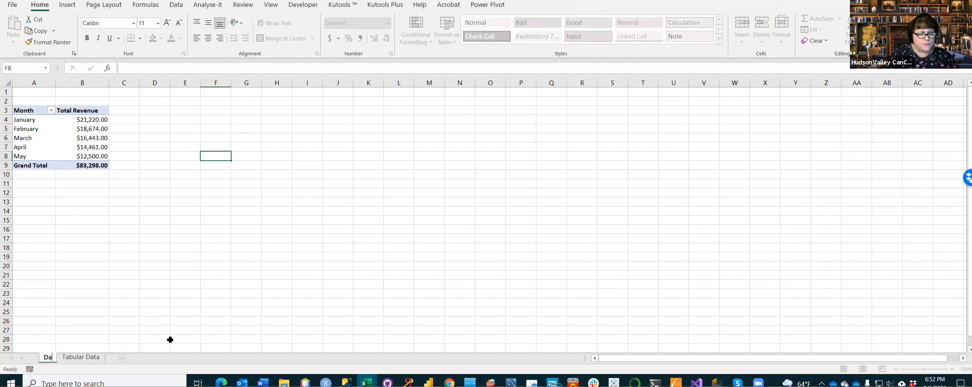
text(Sake)
key(BackSpace)
key(BackSpace)
text(les Revebue)
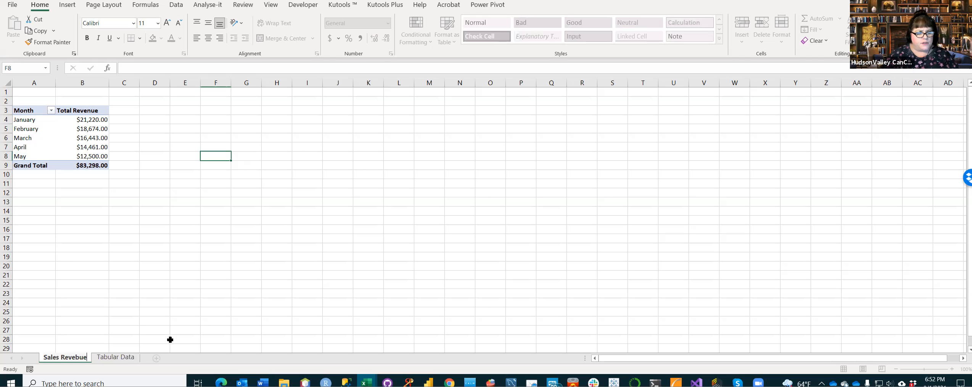
key(Return)
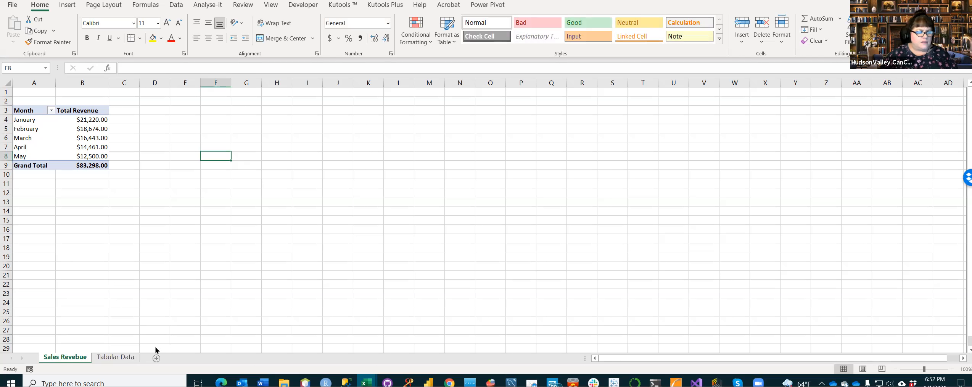
double_click(78, 358)
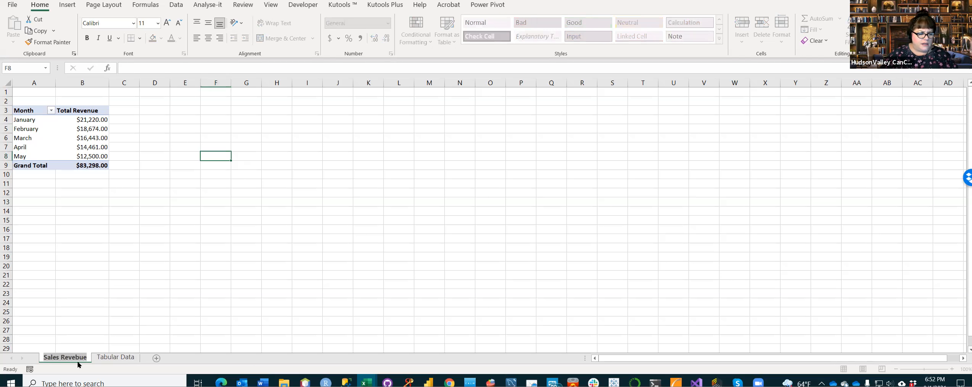
click(79, 360)
double_click(79, 358)
click(79, 358)
key(BackSpace)
text(n)
key(Return)
click(110, 305)
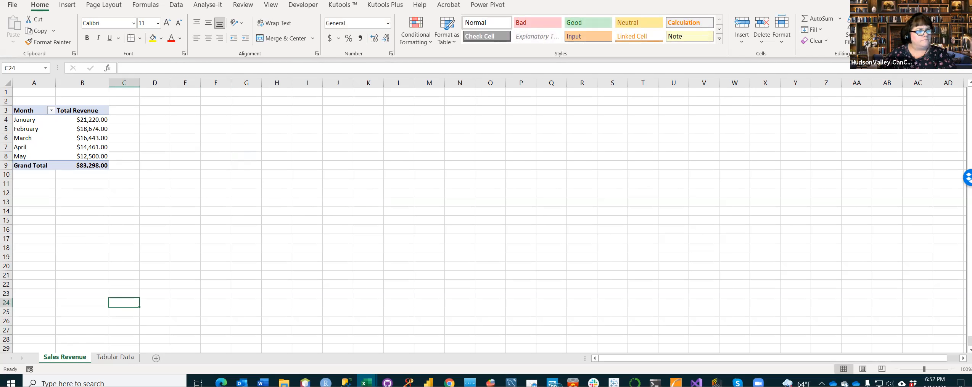
Step: Select cells outside and inside the PivotTable to check when its field list is shown
click(180, 150)
click(45, 125)
click(174, 146)
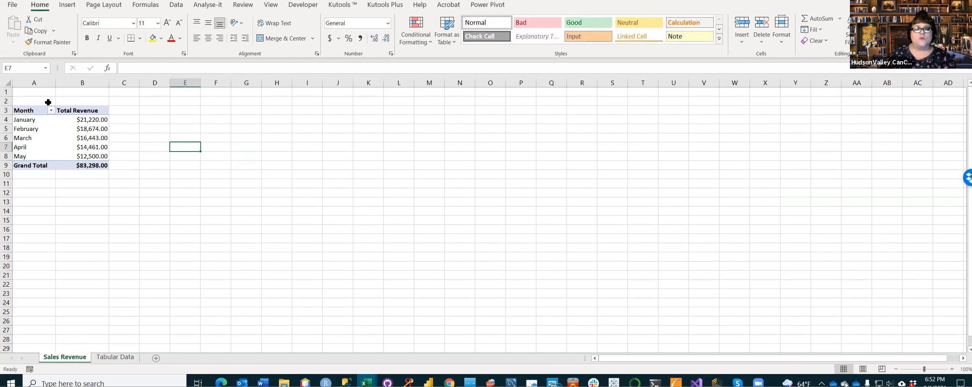
click(54, 144)
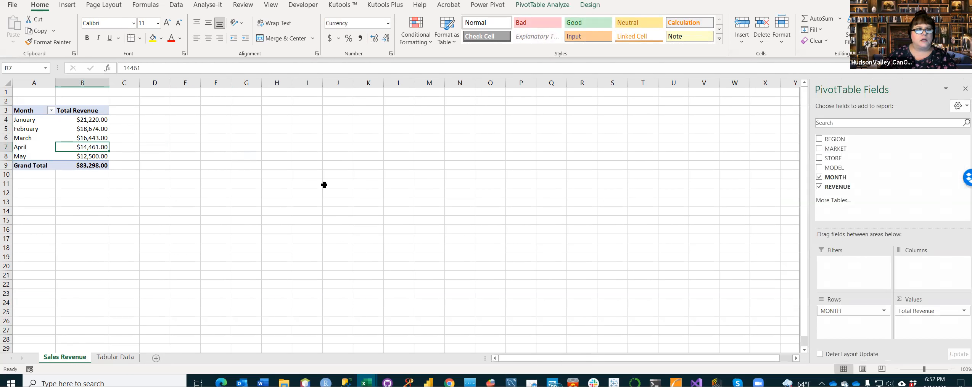
click(38, 136)
click(89, 143)
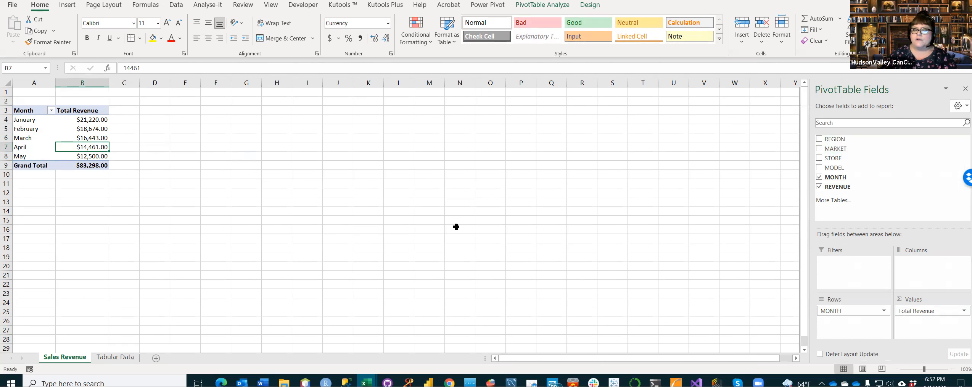
Step: Filter the PivotTable's Month rows to show only January and February
click(50, 111)
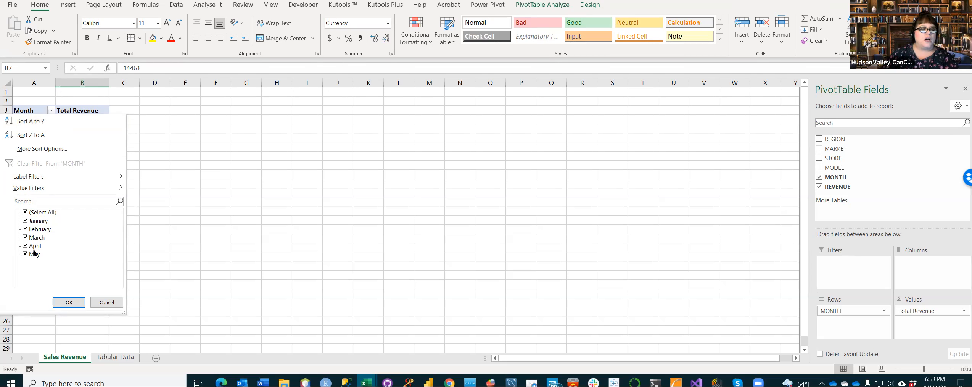
click(25, 237)
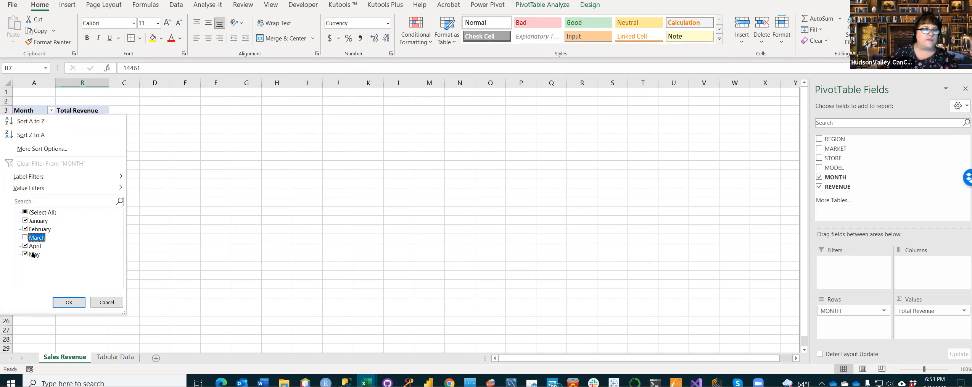
click(25, 246)
click(25, 254)
click(69, 302)
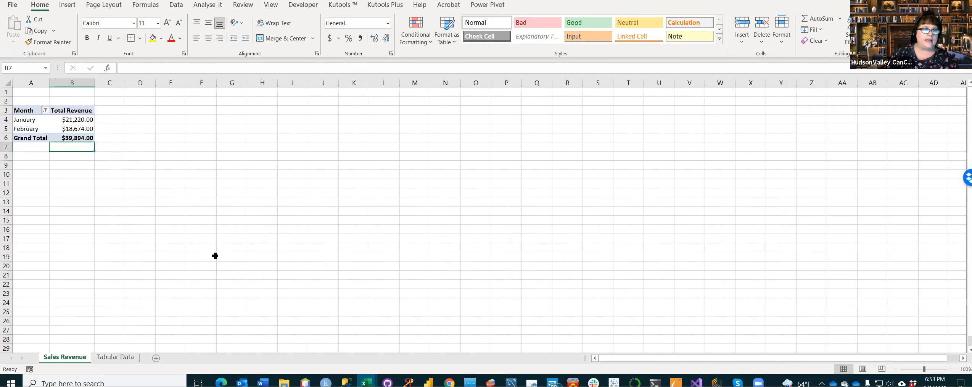
click(215, 257)
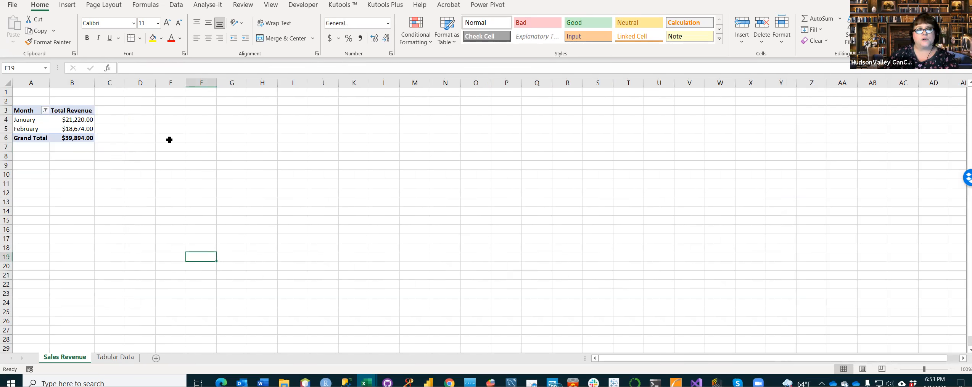
Step: Include March, April and May in the Month filter again so that all months are shown
click(45, 110)
click(26, 237)
click(26, 246)
click(25, 254)
click(70, 302)
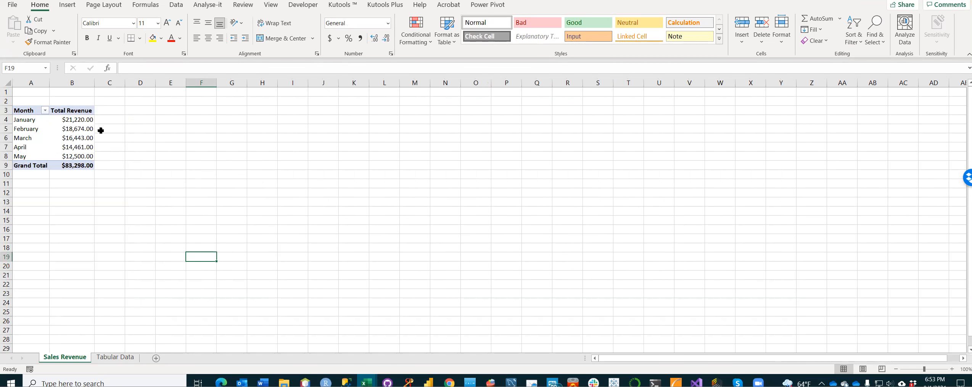
Step: Sort the PivotTable's Month rows from Z to A
click(45, 111)
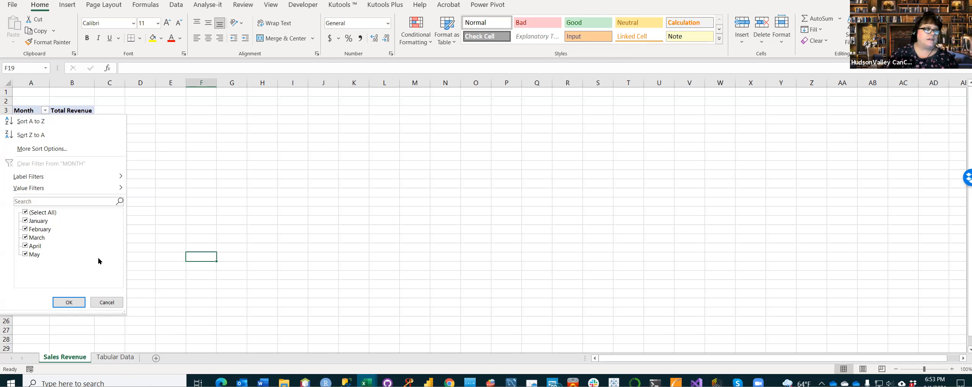
click(42, 135)
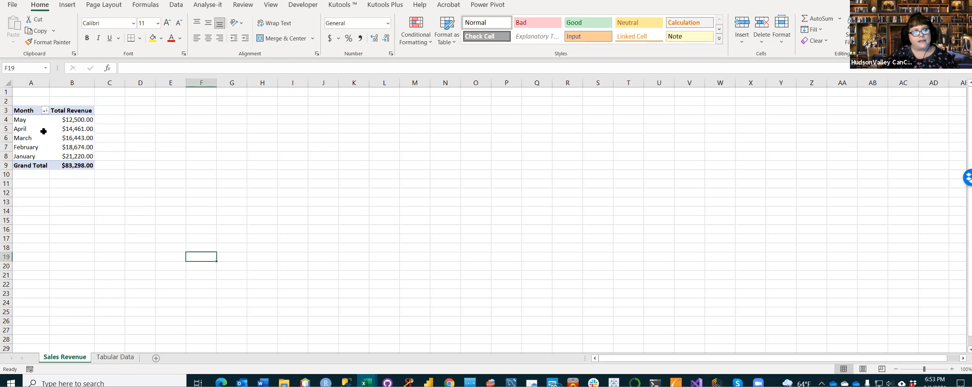
Step: Sort the PivotTable's Month rows from A to Z
click(44, 111)
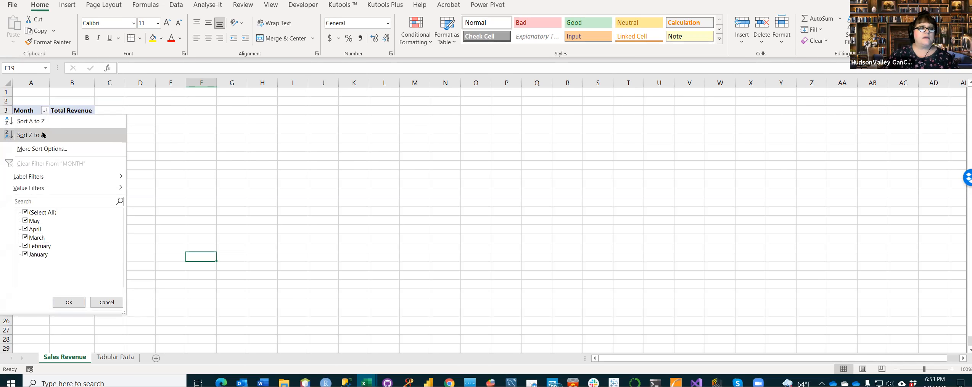
click(201, 178)
click(208, 181)
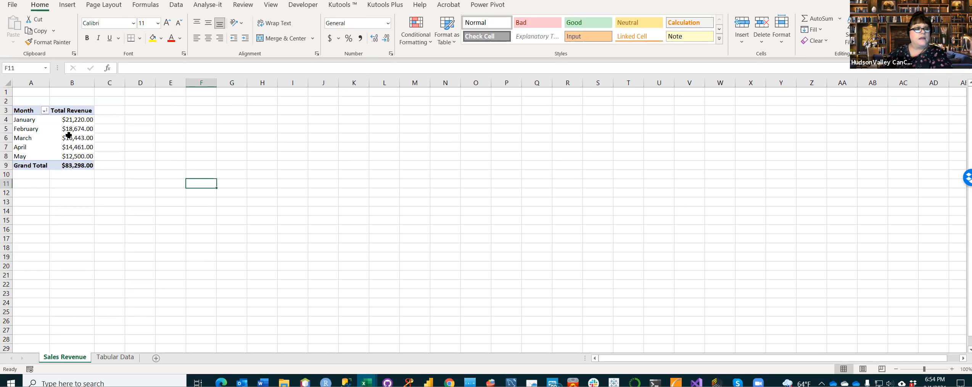
click(44, 110)
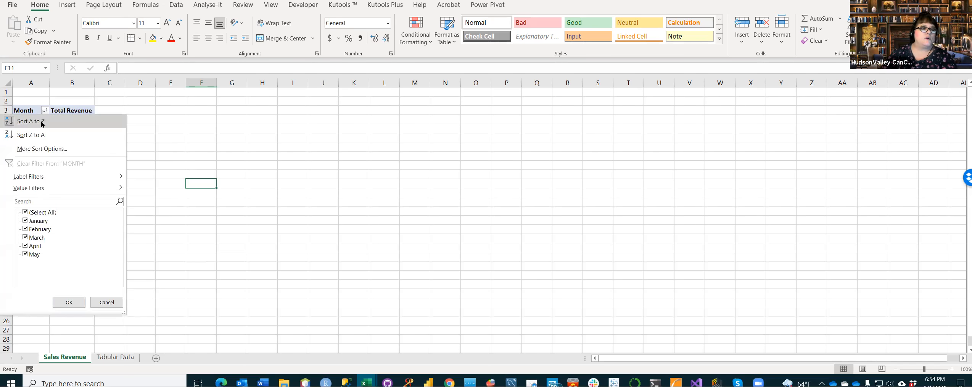
click(60, 127)
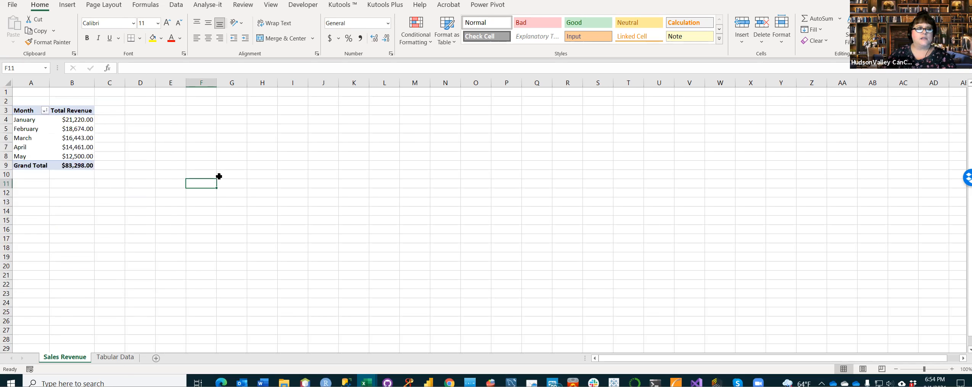
Step: Compare the MONTH column of the Tabular Data sheet, cells E2 to E15, with the PivotTable's Month rows on the Sales Revenue sheet
click(28, 130)
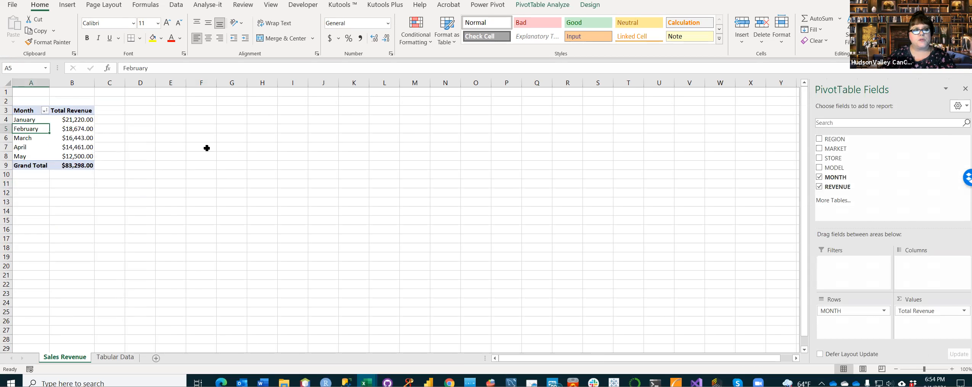
click(130, 357)
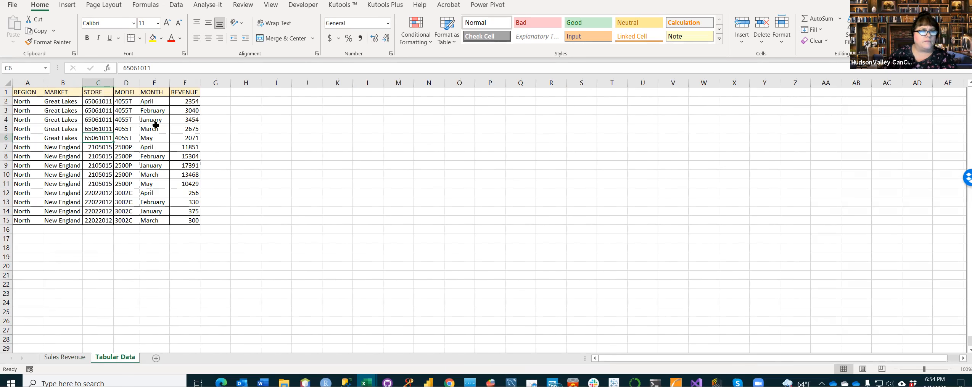
click(158, 113)
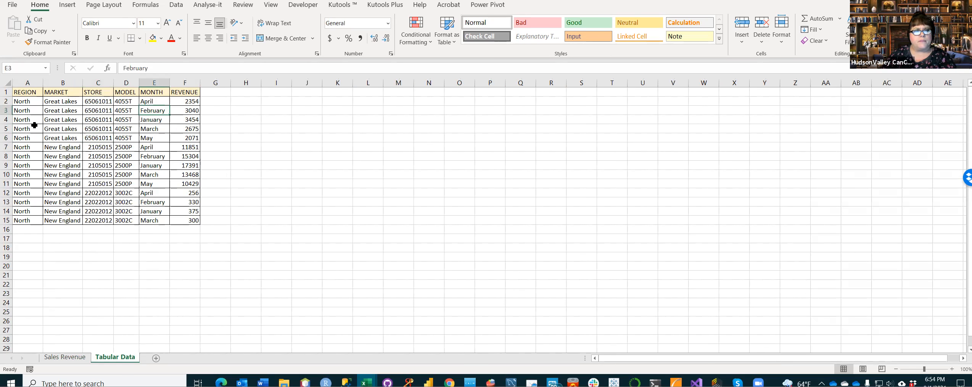
click(152, 101)
drag(152, 102, 150, 220)
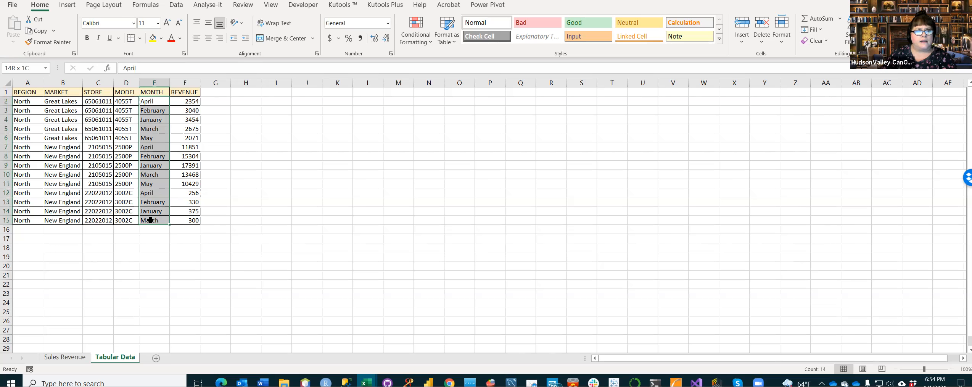
click(65, 356)
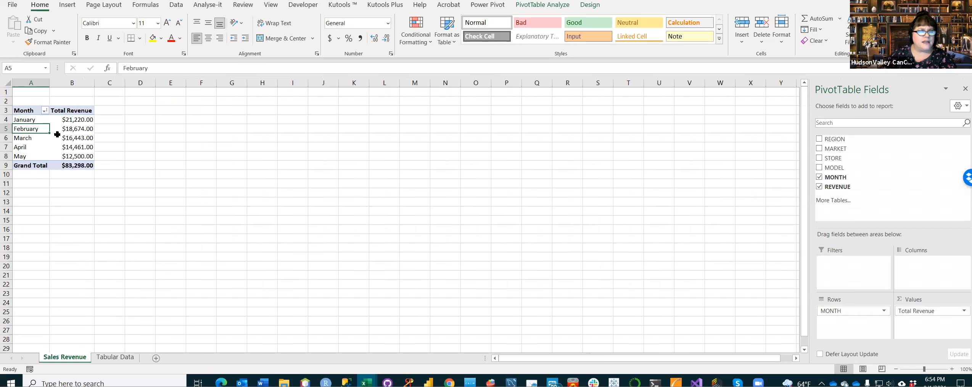
click(36, 156)
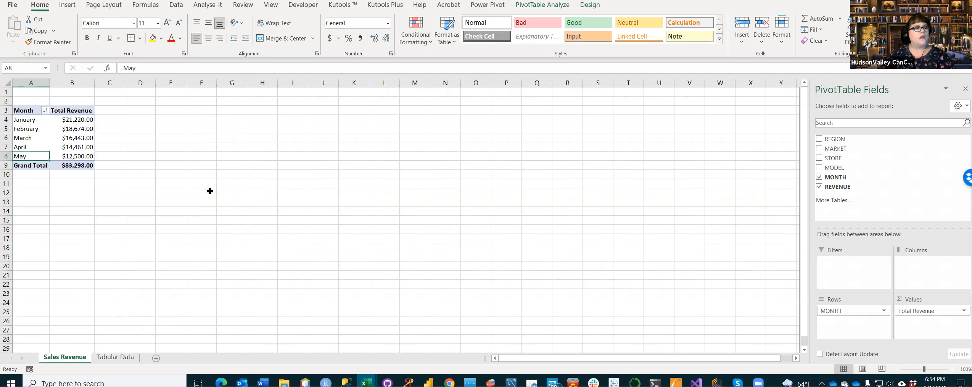
click(189, 165)
click(26, 134)
click(182, 138)
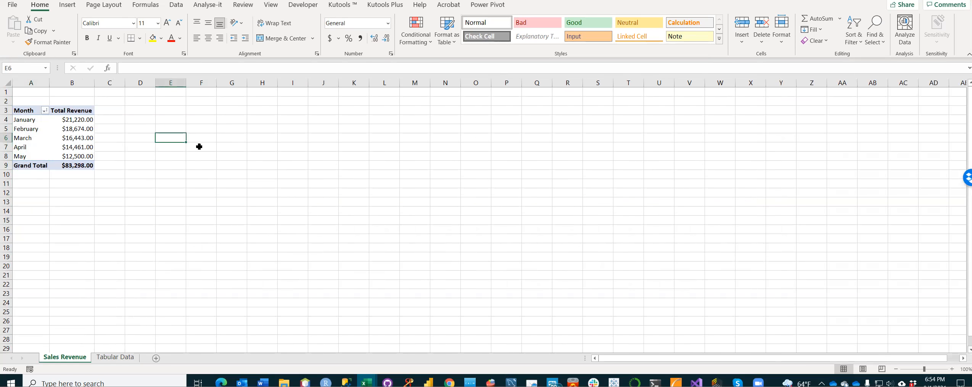
Step: Examine the revenue records on the Tabular Data sheet against the PivotTable's Total Revenue values on the Sales Revenue sheet
click(115, 356)
click(267, 303)
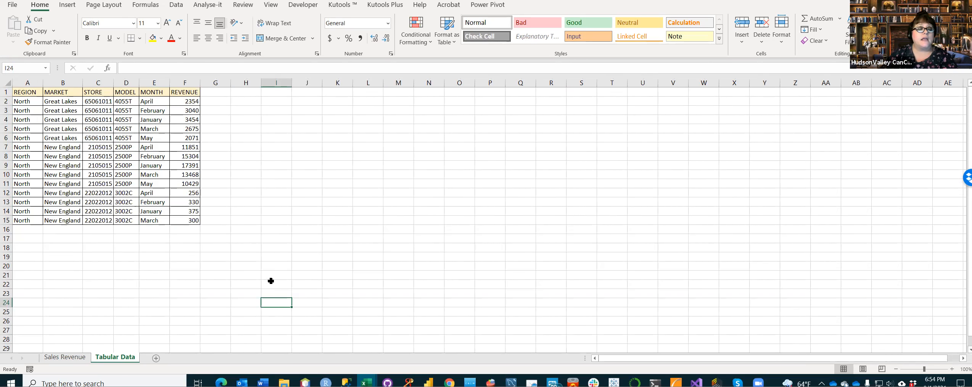
click(72, 358)
click(54, 127)
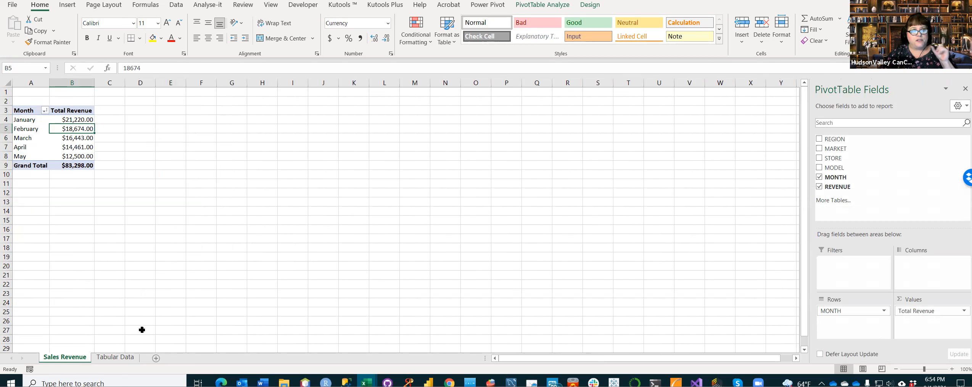
click(128, 357)
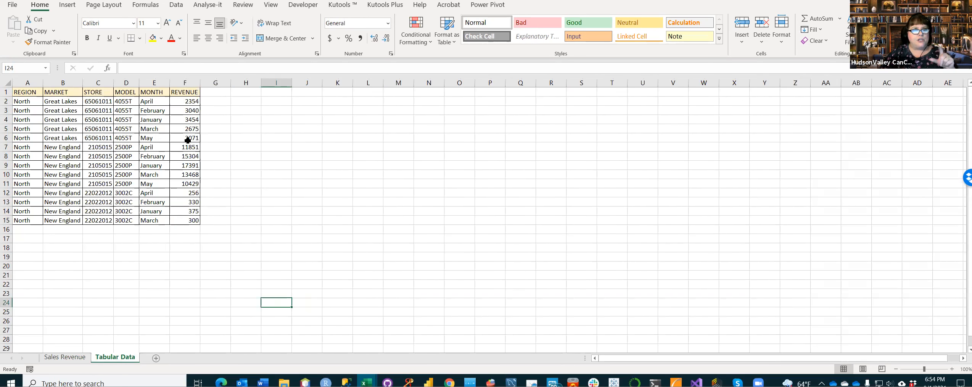
click(187, 184)
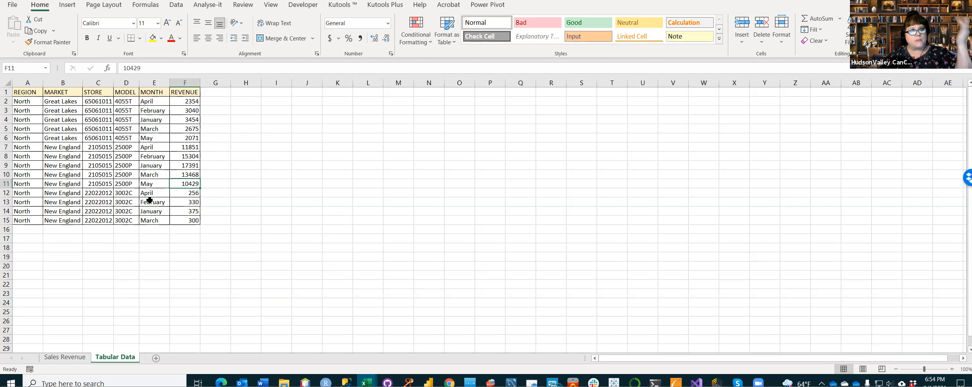
click(74, 358)
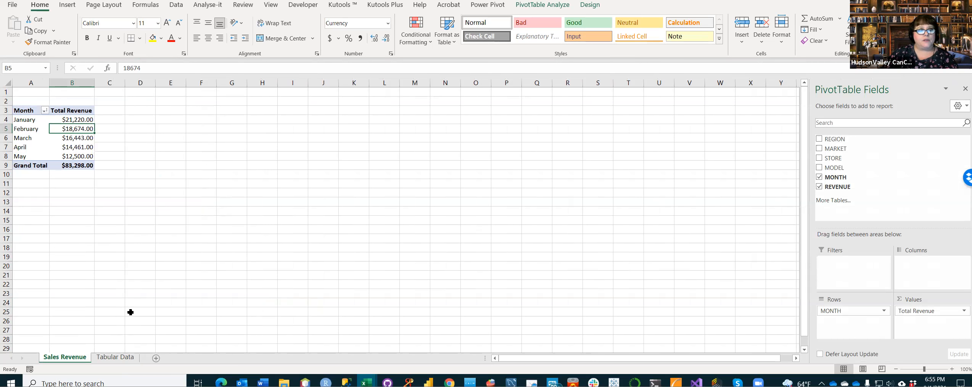
click(128, 358)
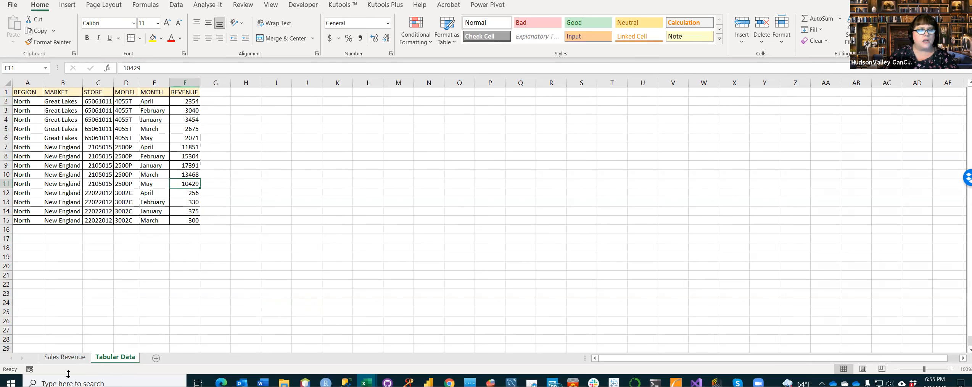
Step: Refresh the PivotTable on the Sales Revenue sheet from its source data
click(65, 357)
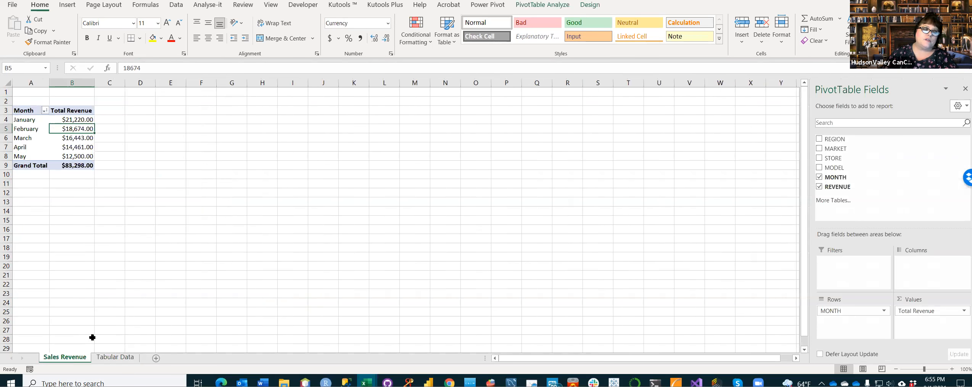
right_click(45, 132)
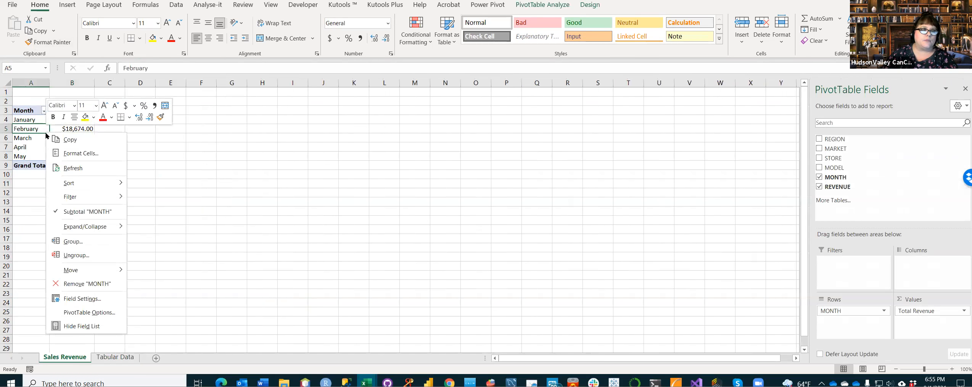
click(93, 171)
click(248, 199)
click(175, 187)
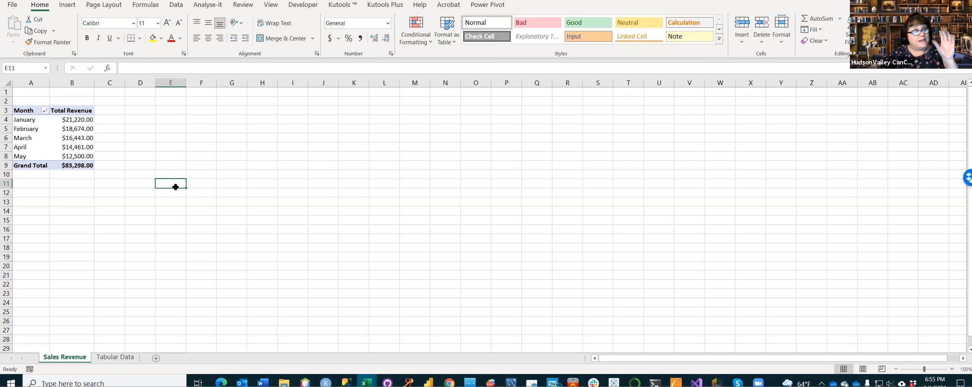
click(88, 136)
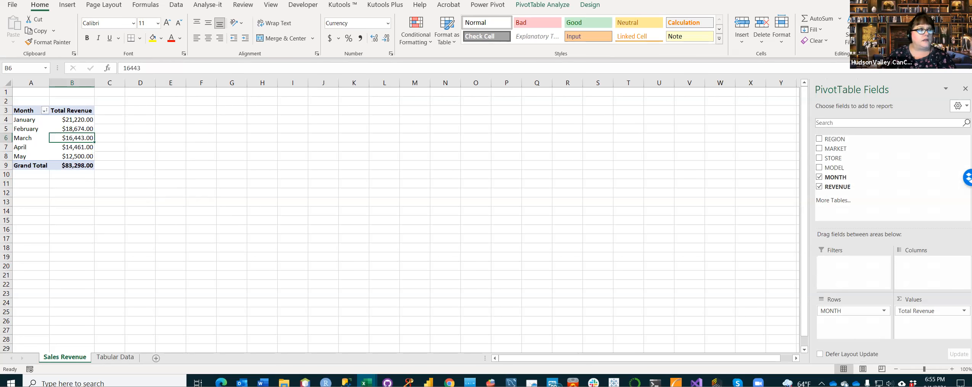
click(207, 219)
click(60, 146)
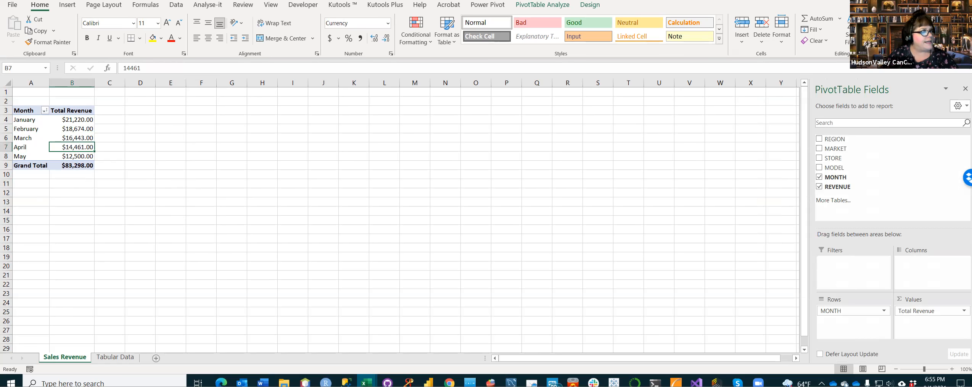
click(202, 119)
click(139, 110)
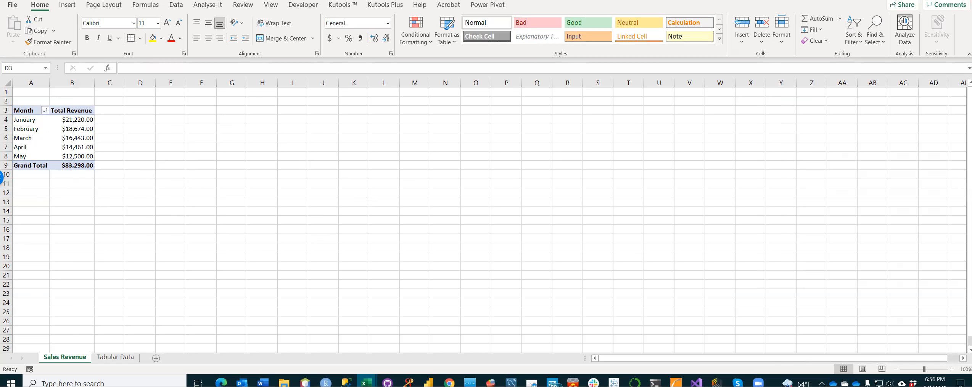
key(alt+Tab)
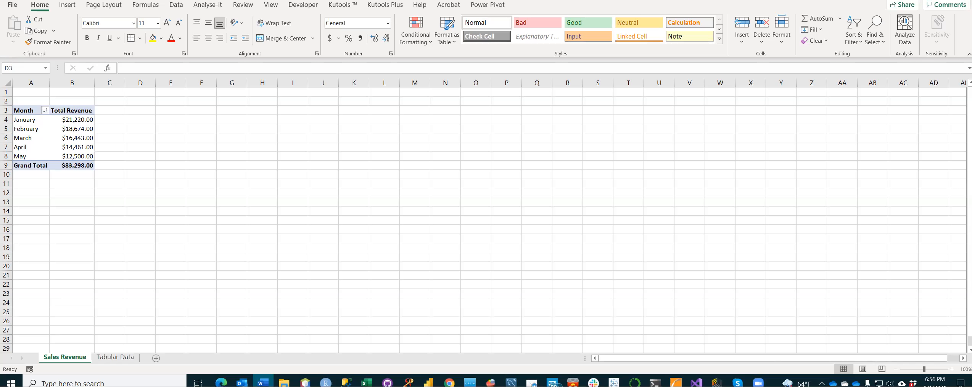
click(52, 130)
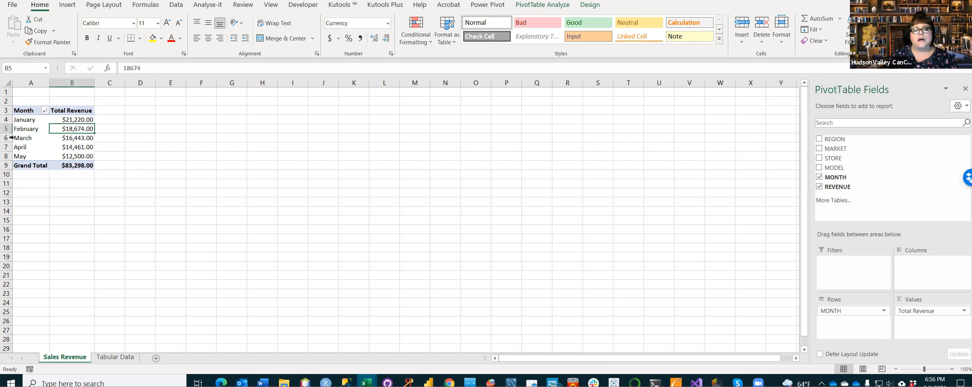
click(211, 175)
click(202, 203)
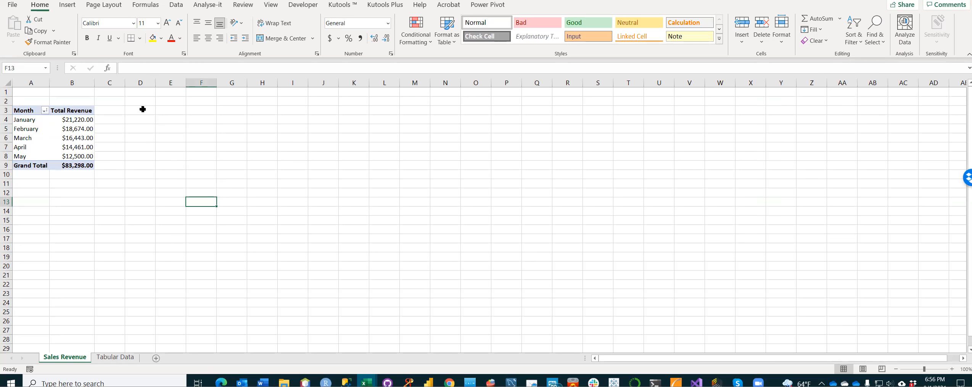
click(57, 131)
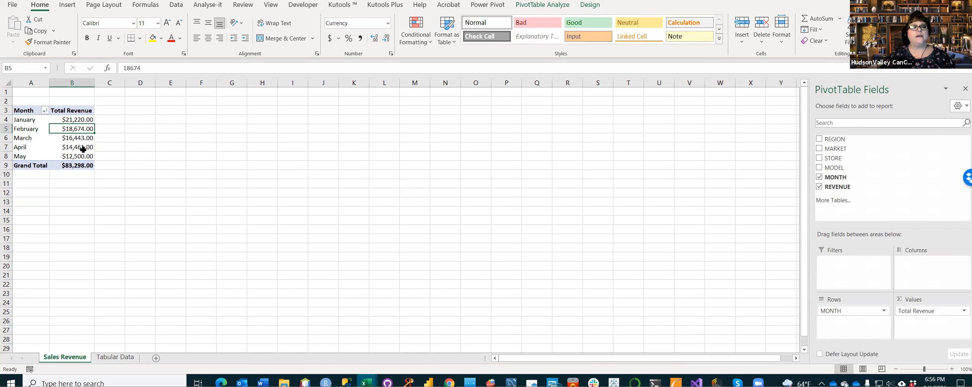
right_click(63, 147)
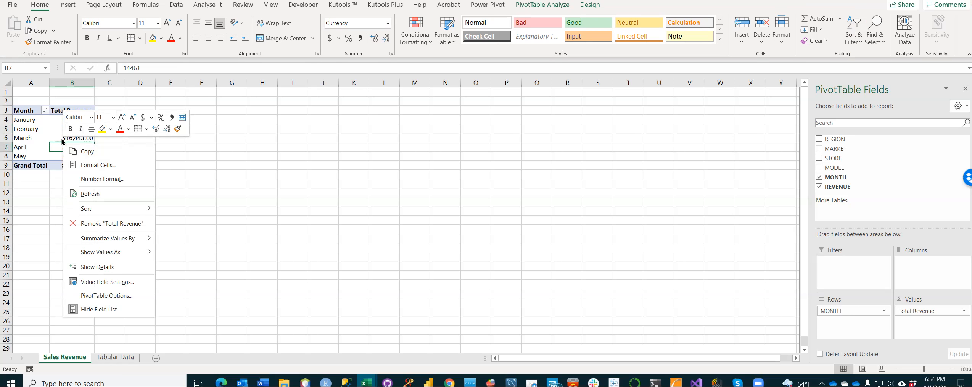
click(368, 243)
click(145, 121)
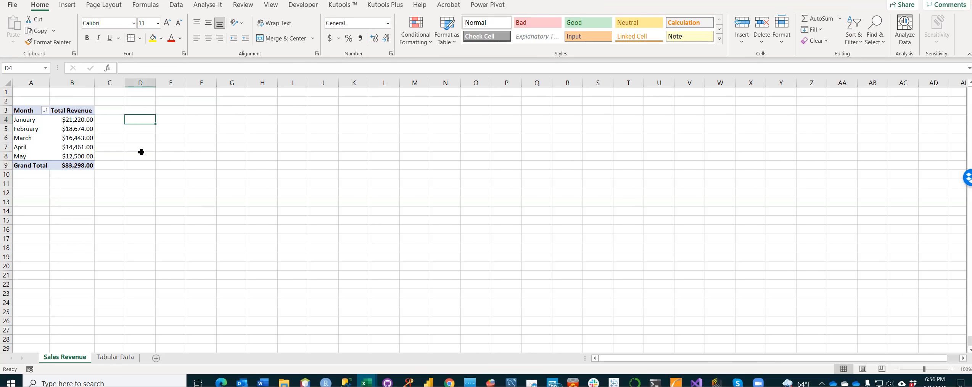
Step: Set up a new PivotTable at cell D3 of the Sales Revenue sheet, with range A1:F15 of the Tabular Data sheet as its source
click(142, 111)
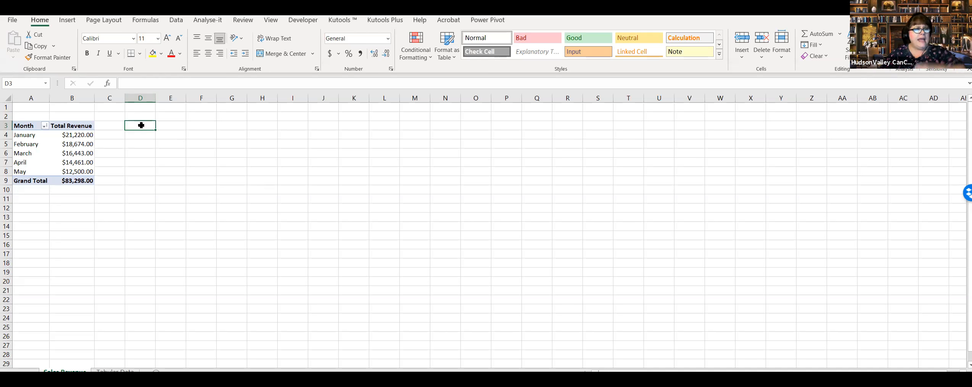
click(69, 22)
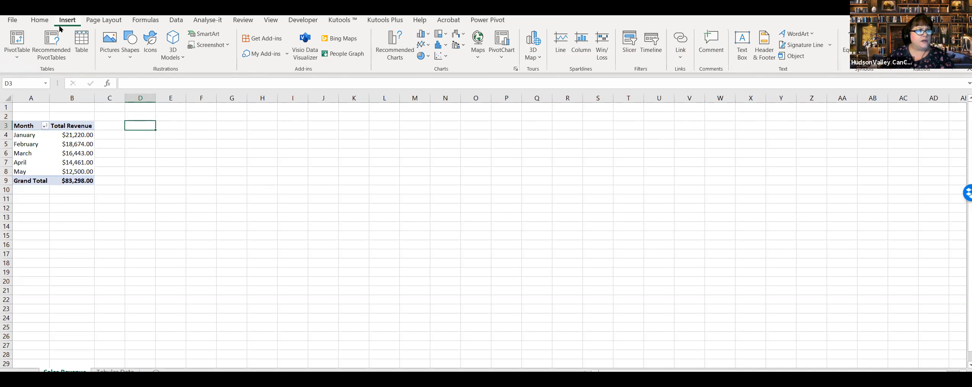
click(21, 50)
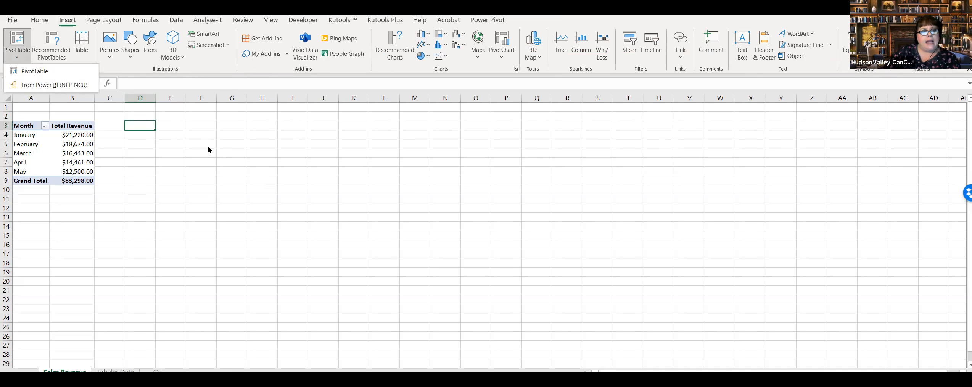
click(31, 73)
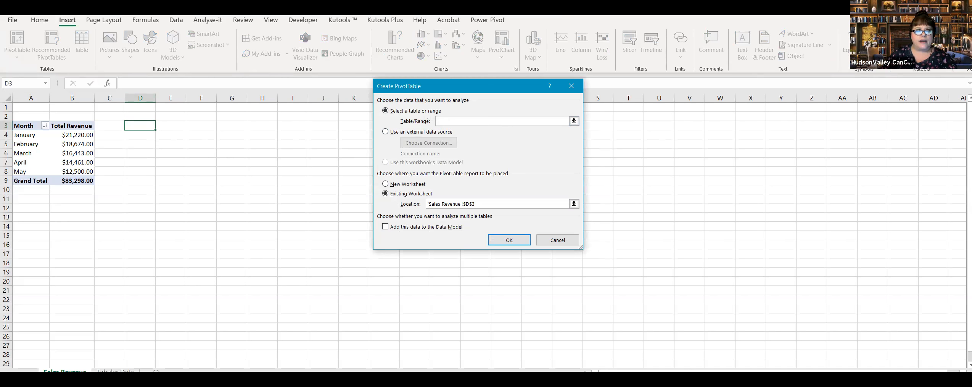
click(115, 370)
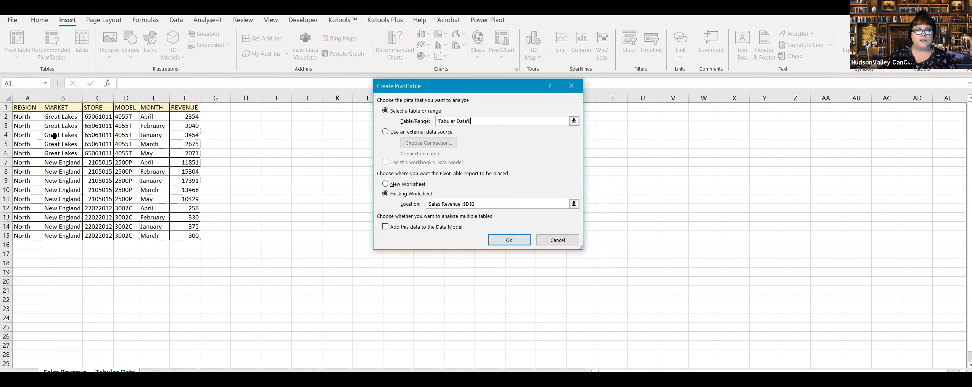
drag(27, 108, 185, 235)
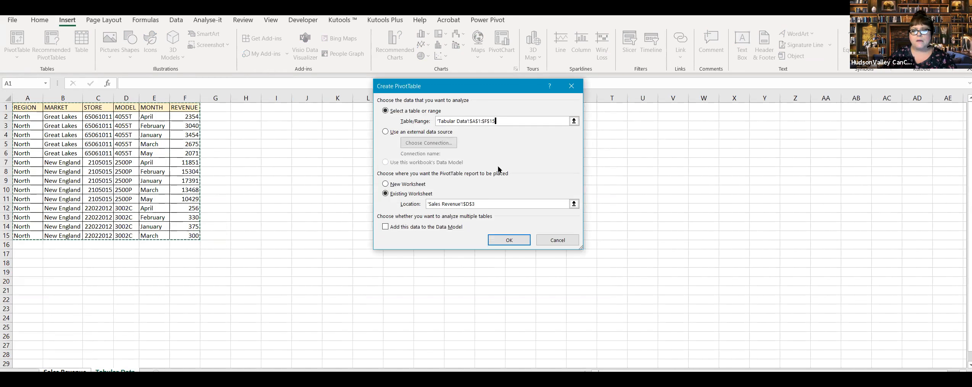
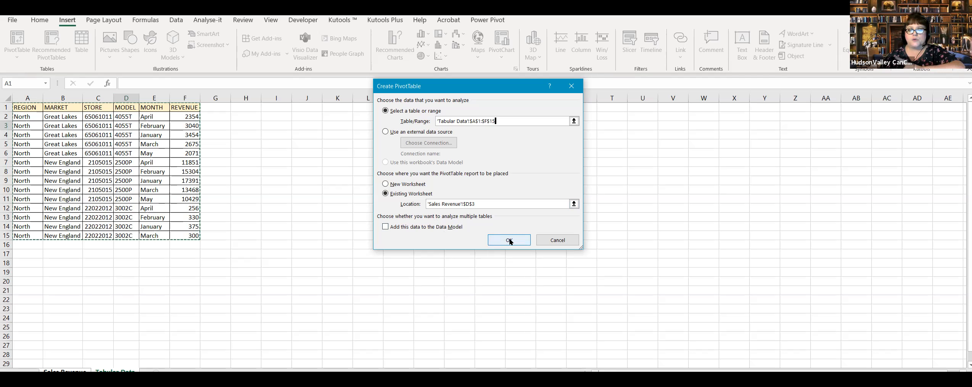
Step: Create the PivotTable at cell D3 with MARKET as its rows and the sum of REVENUE as its values
click(510, 241)
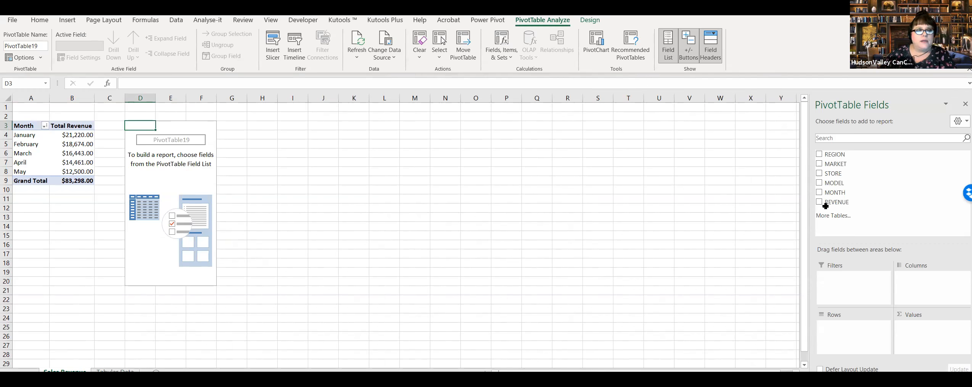
drag(857, 165, 867, 328)
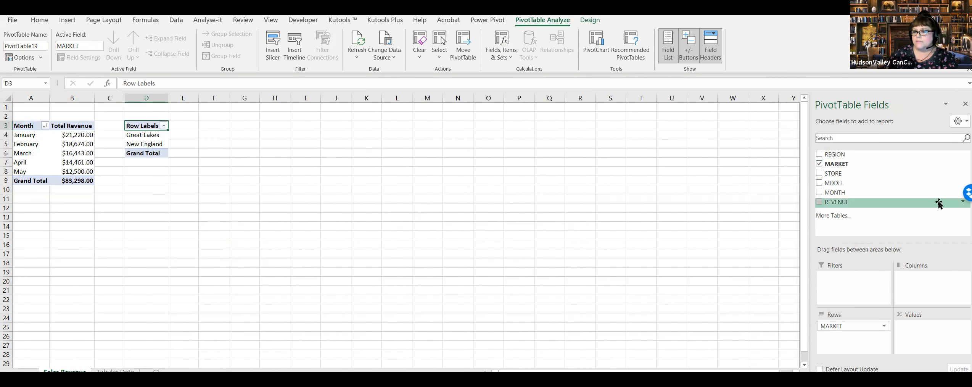
drag(860, 202, 919, 327)
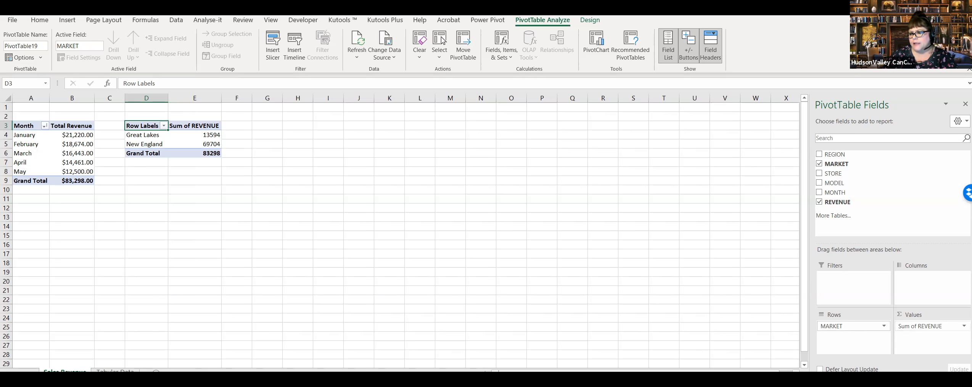
Step: Format the Sum of REVENUE values in the new PivotTable as Currency
click(964, 326)
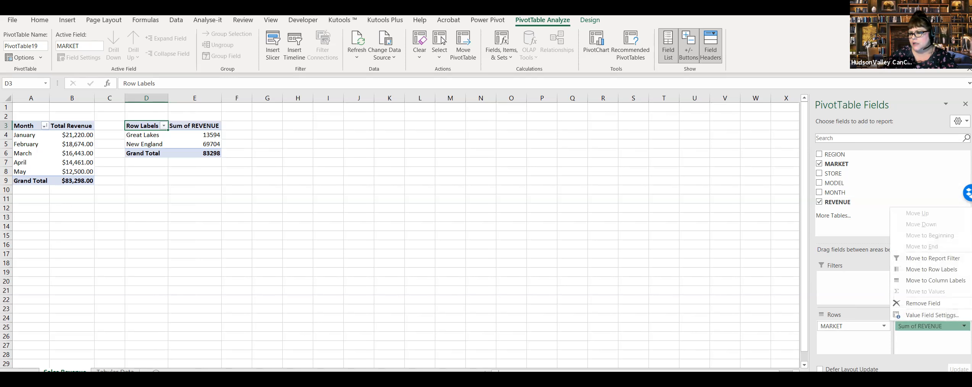
click(955, 315)
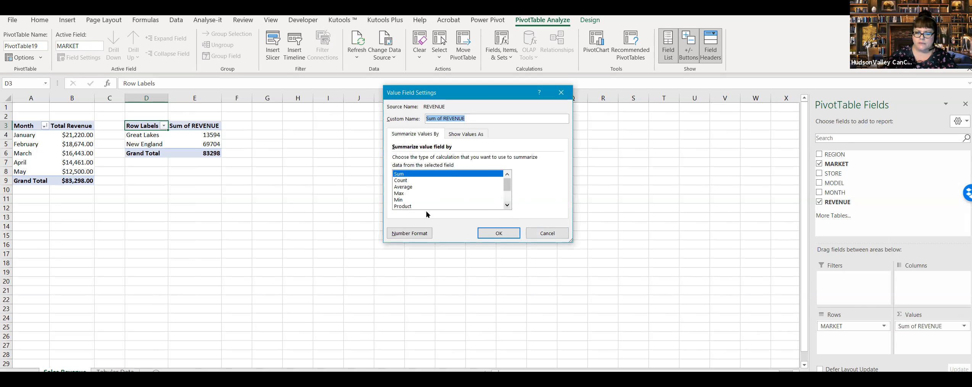
click(404, 235)
click(378, 102)
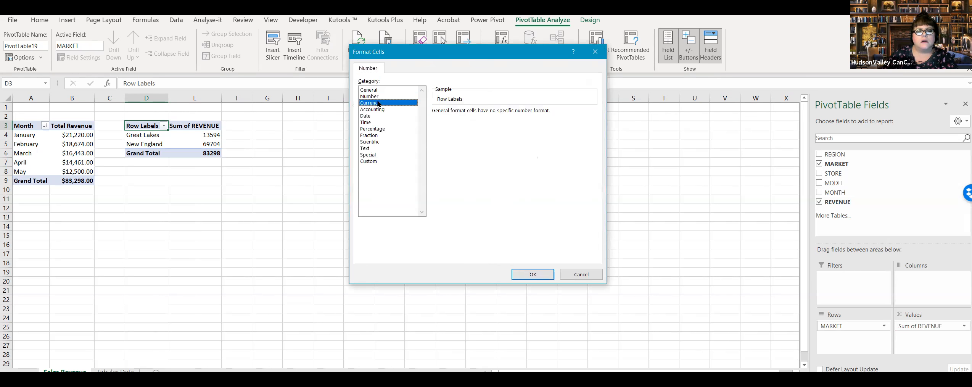
click(540, 278)
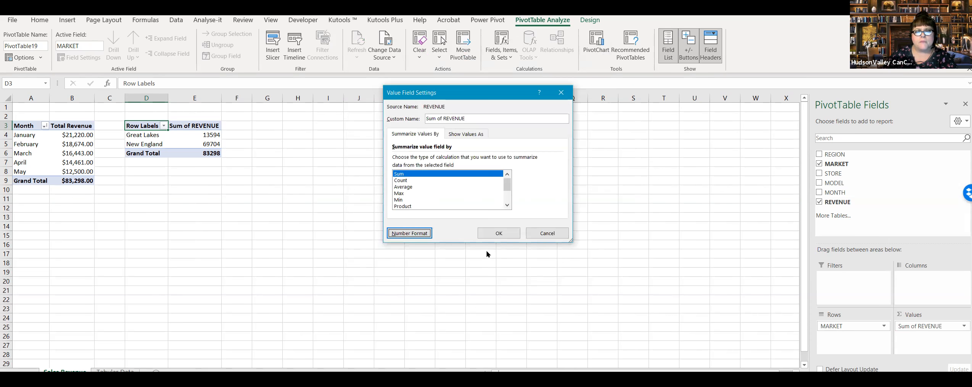
click(499, 233)
click(271, 215)
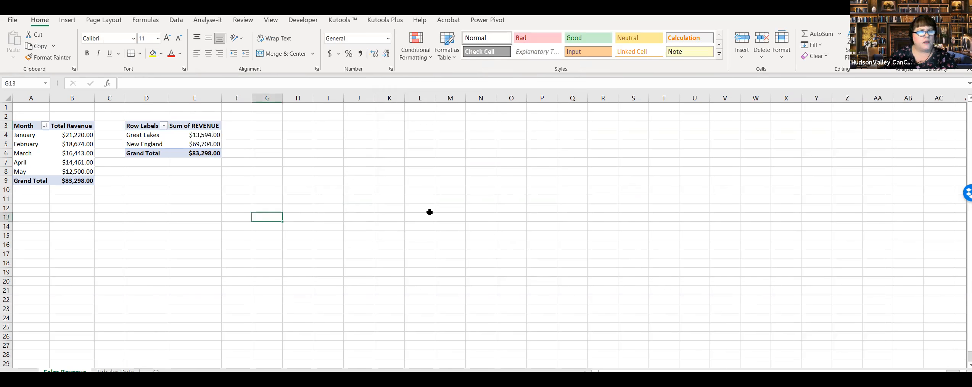
Step: Add MONTH to the rows of the market PivotTable, nested beneath MARKET
key(alt+Tab)
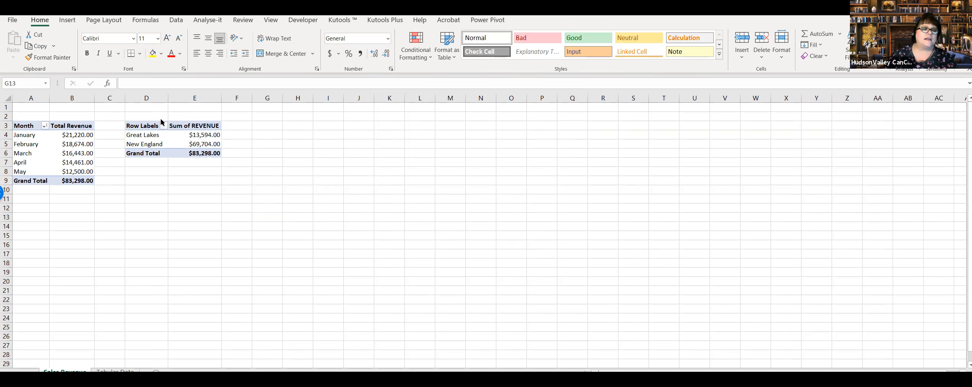
click(173, 137)
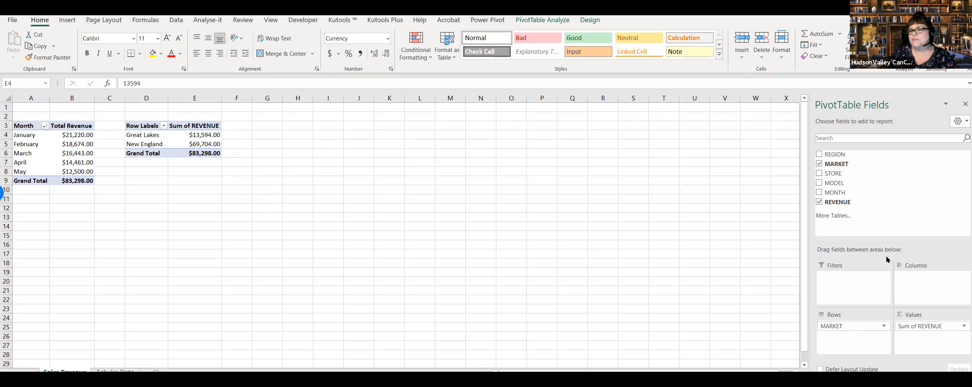
click(182, 137)
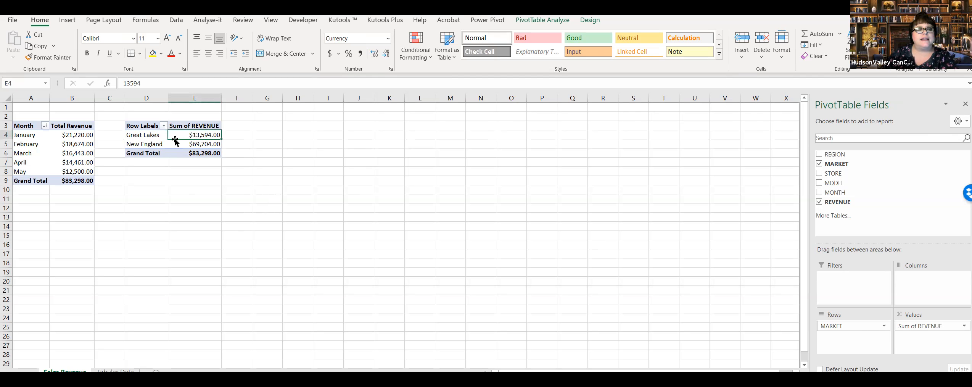
click(166, 139)
click(198, 149)
click(190, 135)
drag(837, 193, 862, 337)
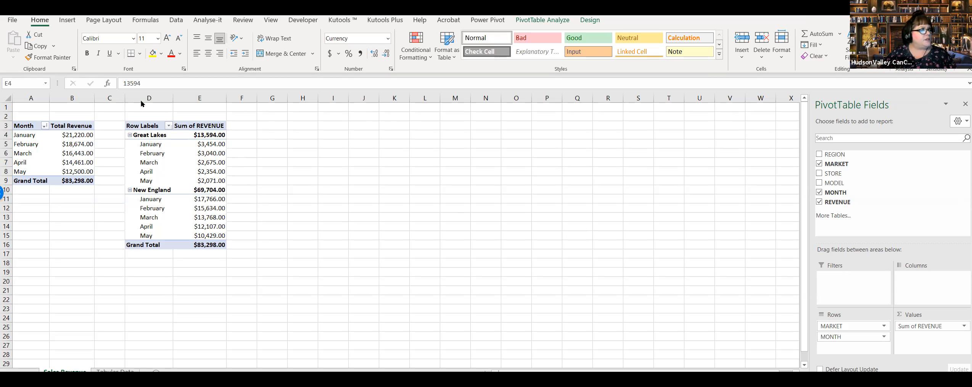
Step: Rename the market PivotTable's headers as Market in D3 and Total Revenue in E3
click(149, 125)
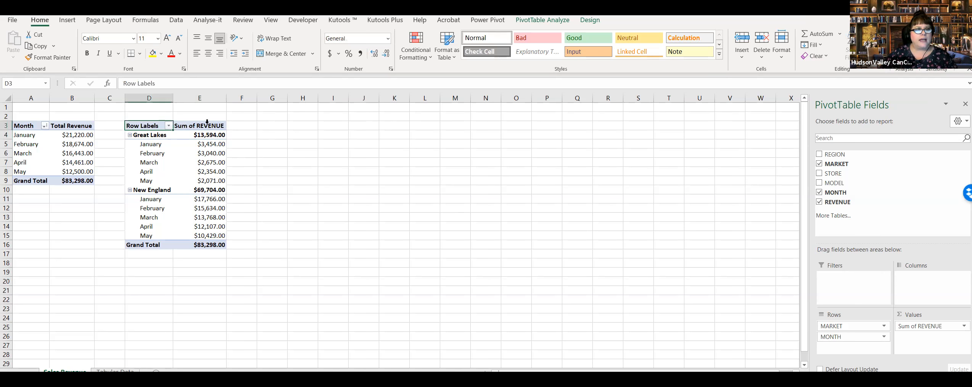
text(Market)
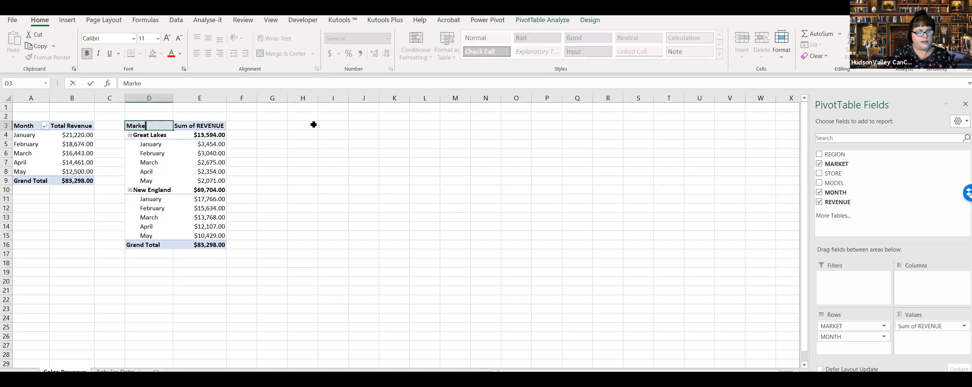
click(202, 126)
text(T)
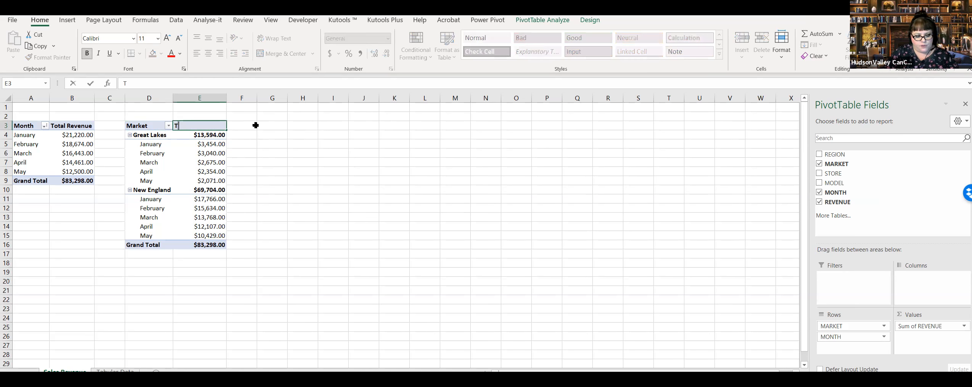
text(otal Revenue)
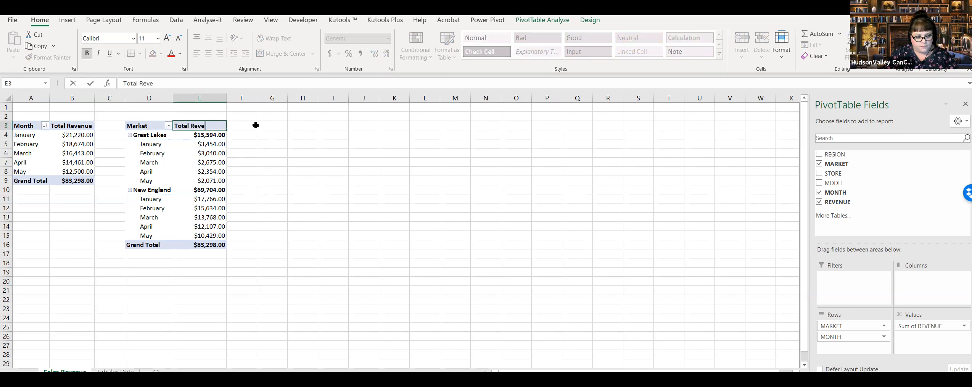
click(270, 157)
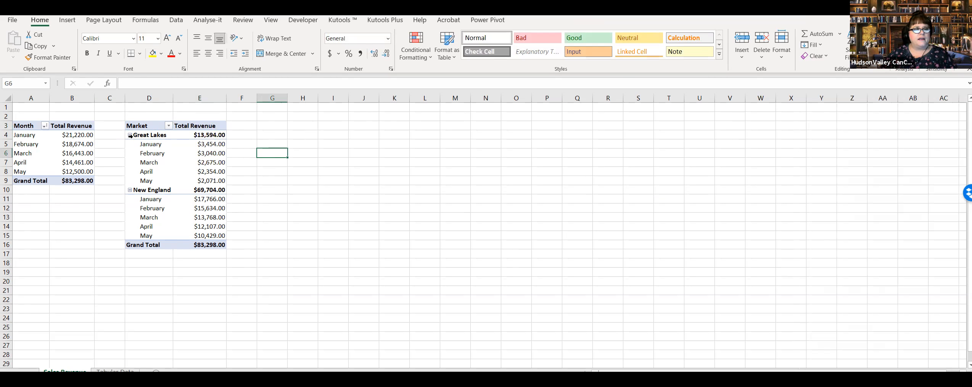
Step: Collapse the Great Lakes and New England groups in the market PivotTable, and expand both to their months again
click(130, 135)
click(130, 145)
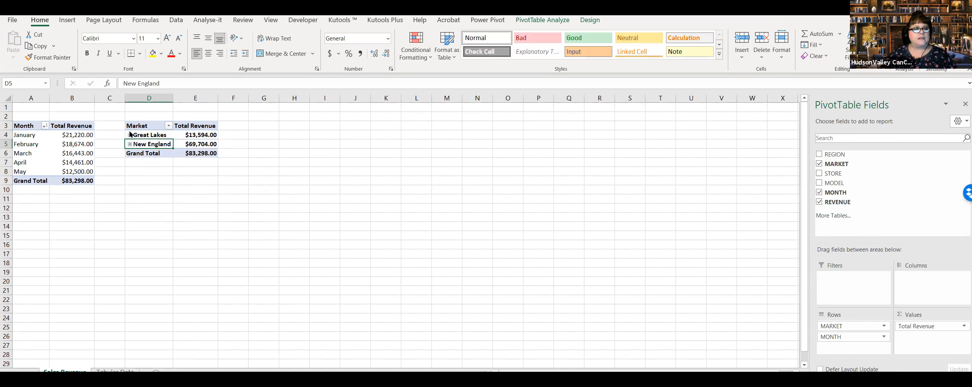
click(274, 163)
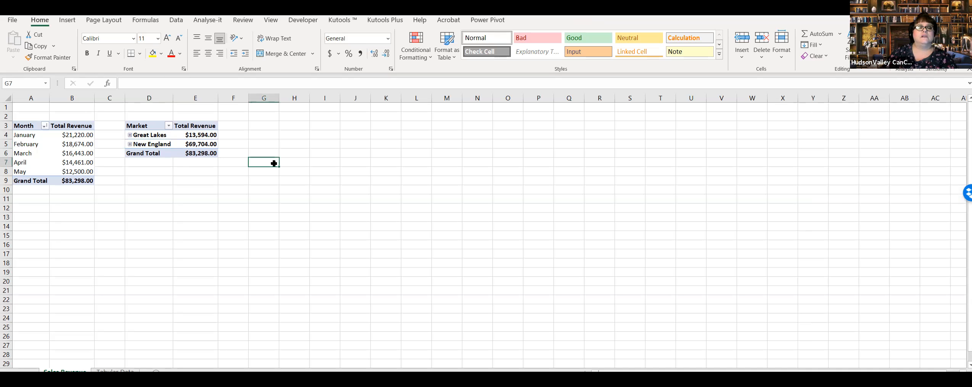
click(130, 148)
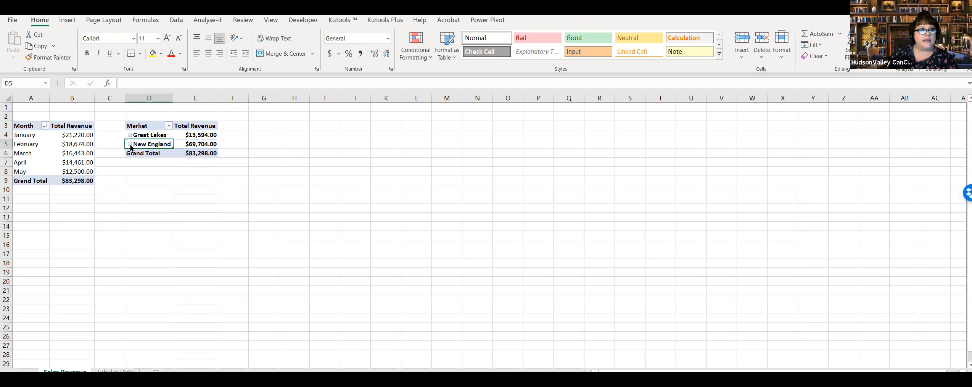
click(131, 144)
click(131, 135)
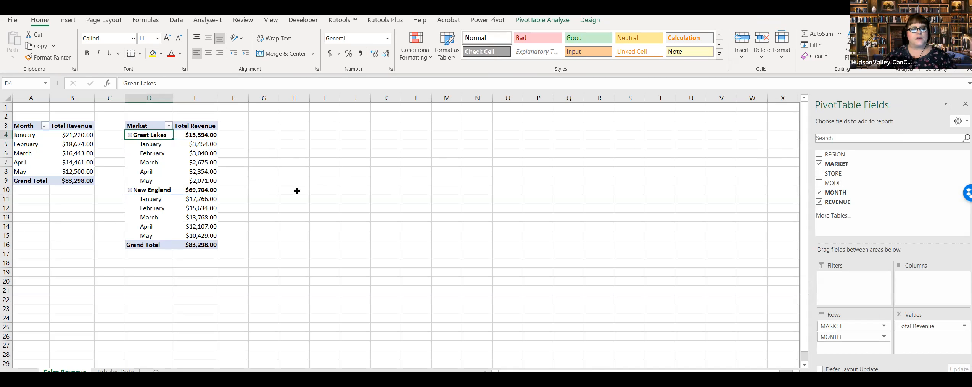
click(296, 190)
click(270, 163)
click(265, 128)
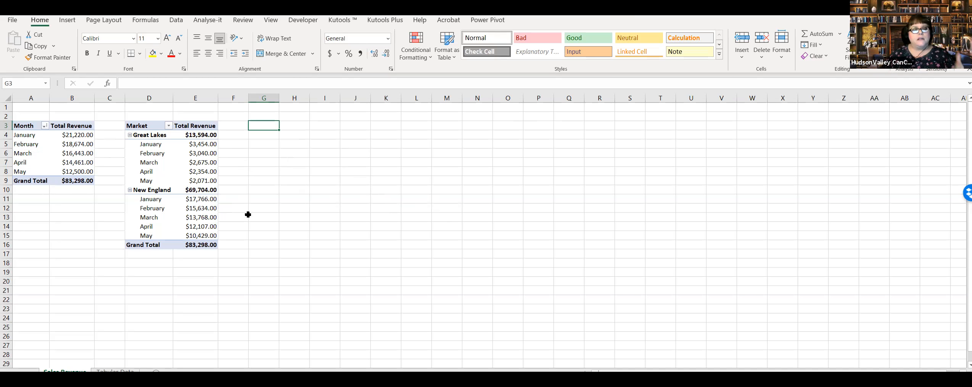
Step: Examine the New England store records in rows 7 to 11 of the Tabular Data sheet, including their store and revenue columns
mouse_move(207, 191)
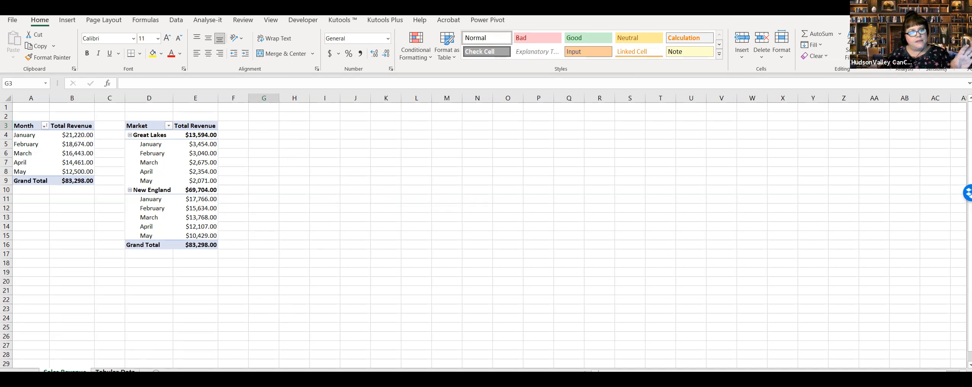
click(114, 370)
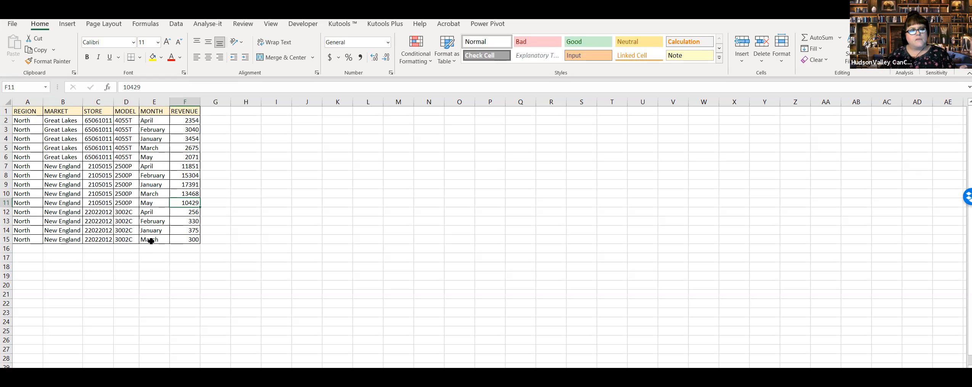
click(185, 167)
drag(186, 195, 187, 199)
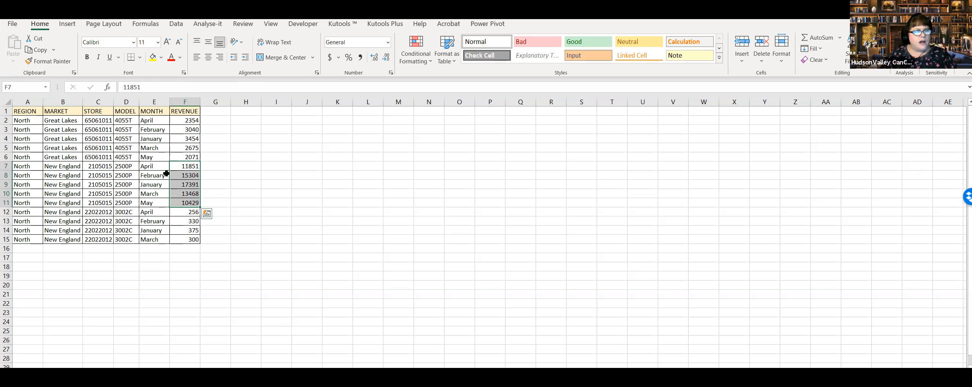
drag(107, 165, 98, 202)
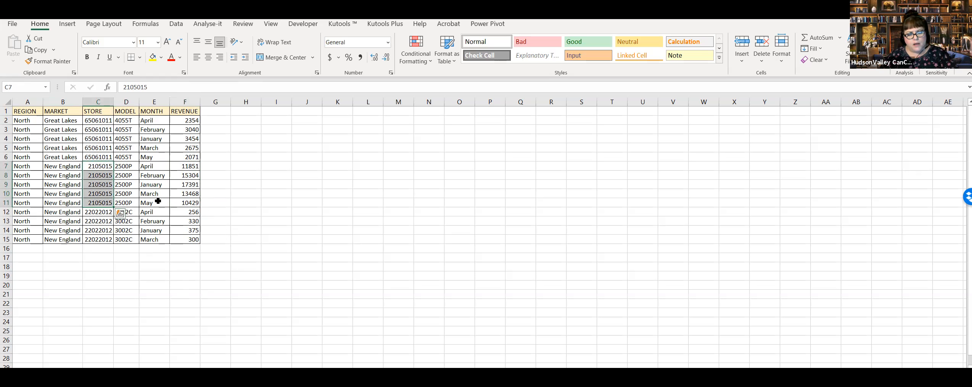
click(22, 173)
drag(24, 165, 189, 201)
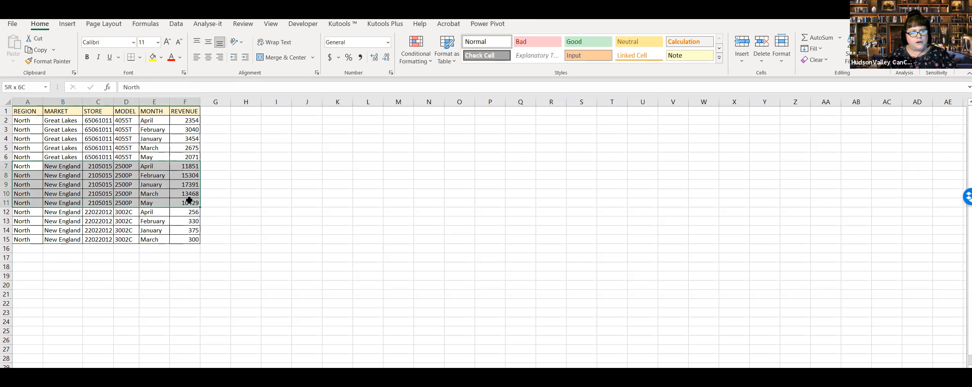
click(362, 275)
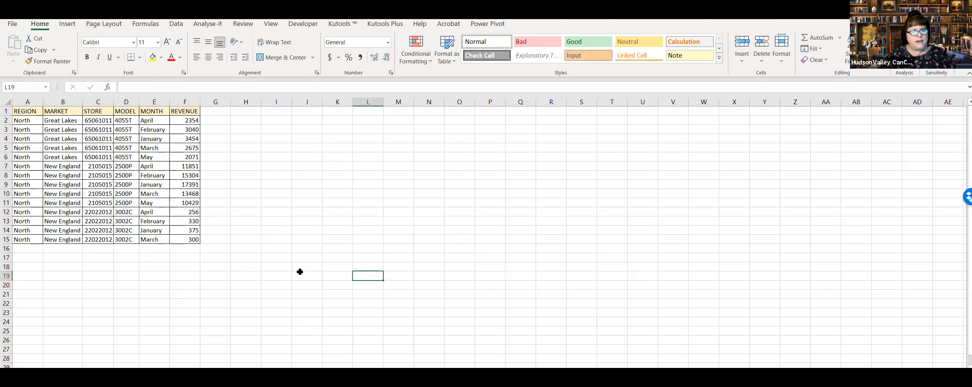
Step: Examine the store records in rows 12 to 15 and 2 to 6 of the Tabular Data sheet against the market PivotTable
drag(23, 211, 190, 236)
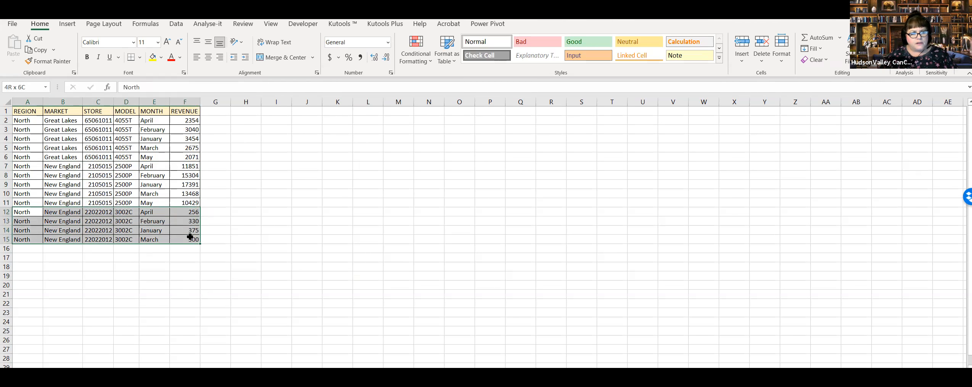
click(232, 220)
drag(19, 120, 190, 156)
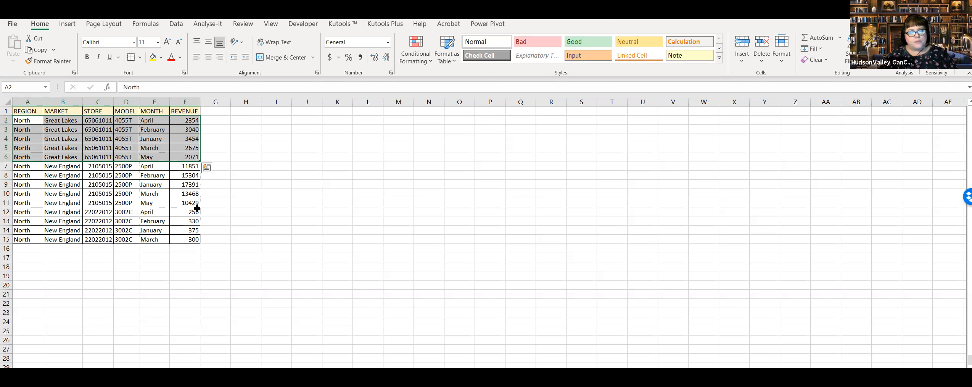
click(268, 256)
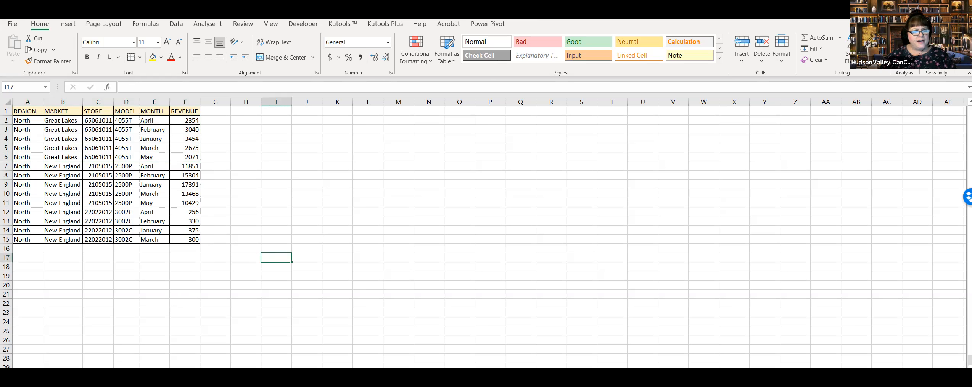
key(ctrl+Page_Down)
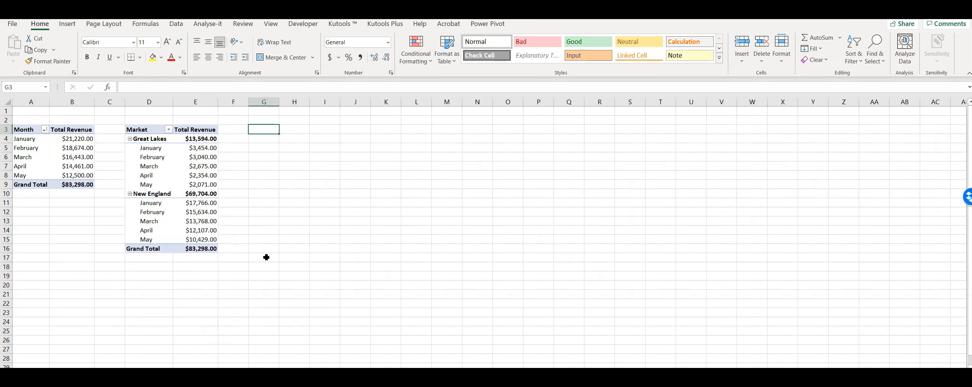
key(ctrl+Page_Down)
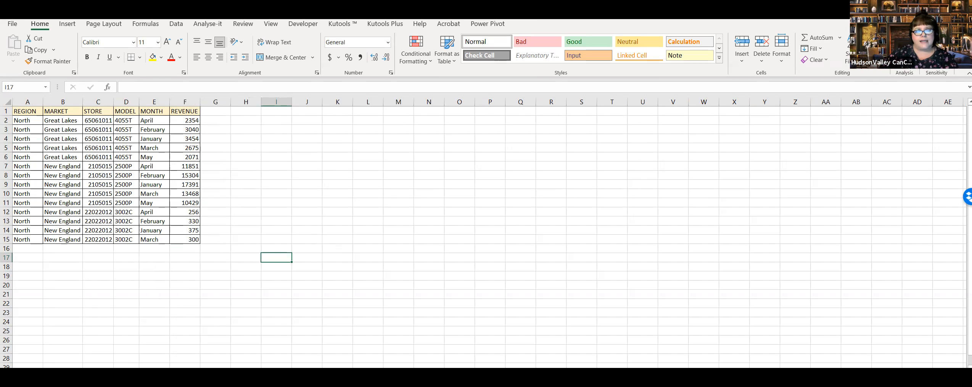
Step: Create a PivotTable at G3 of Sales Revenue from Tabular Data A1:F15, with MODEL in the rows and REVENUE in the values
key(ctrl+Page_Down)
click(273, 131)
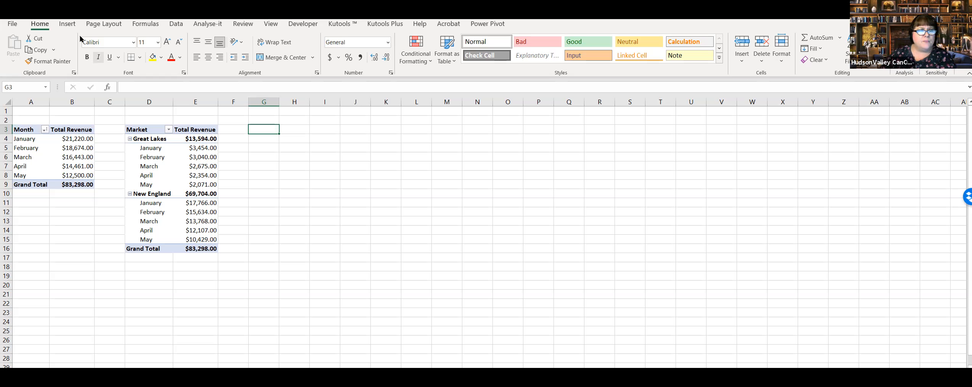
click(69, 25)
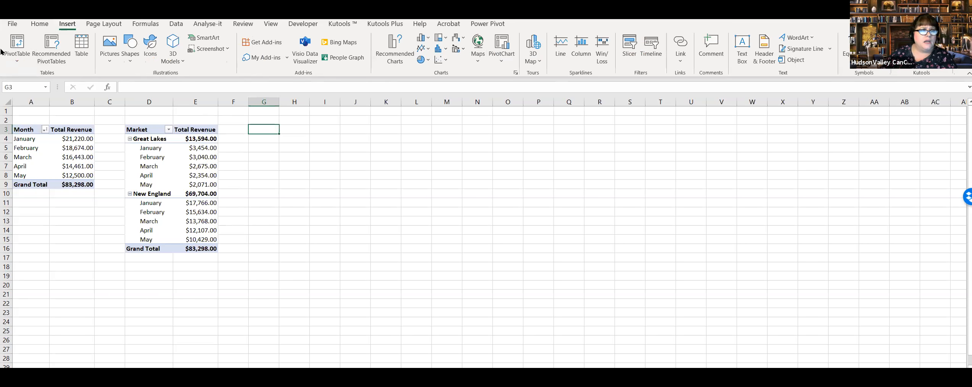
click(16, 44)
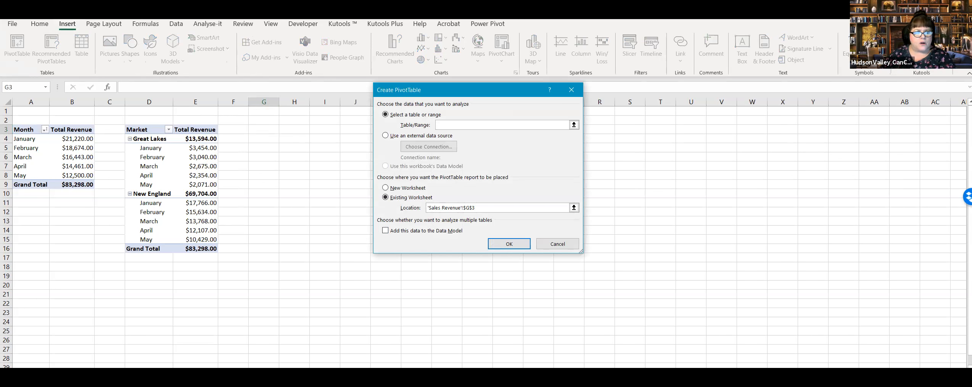
click(145, 371)
drag(19, 113, 189, 240)
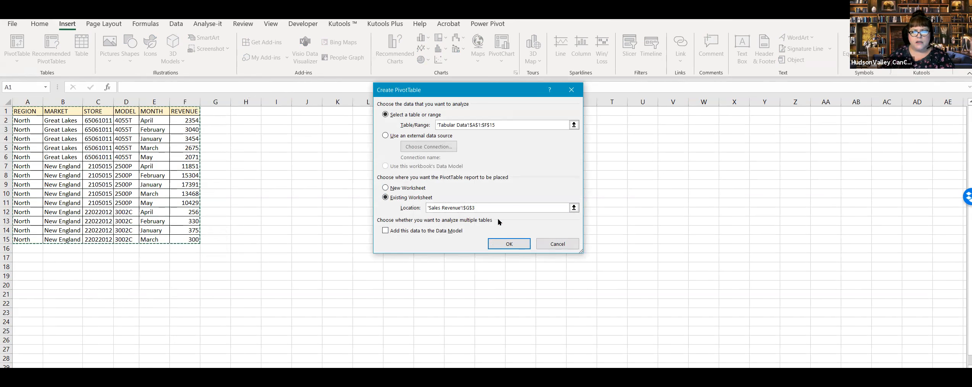
click(518, 245)
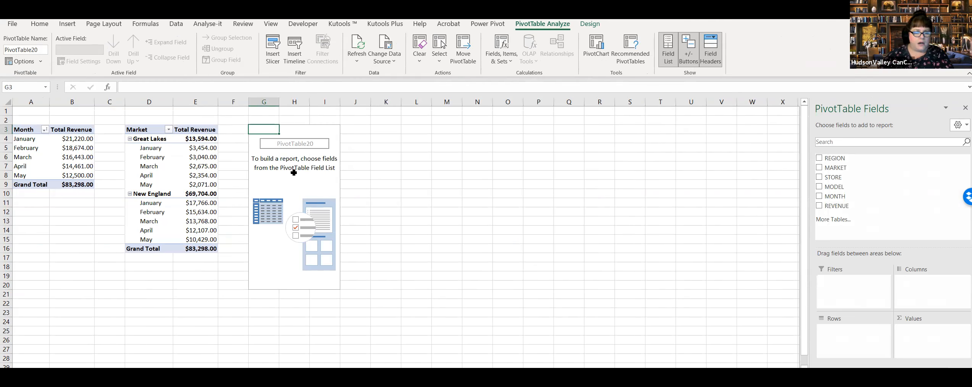
drag(877, 186, 877, 338)
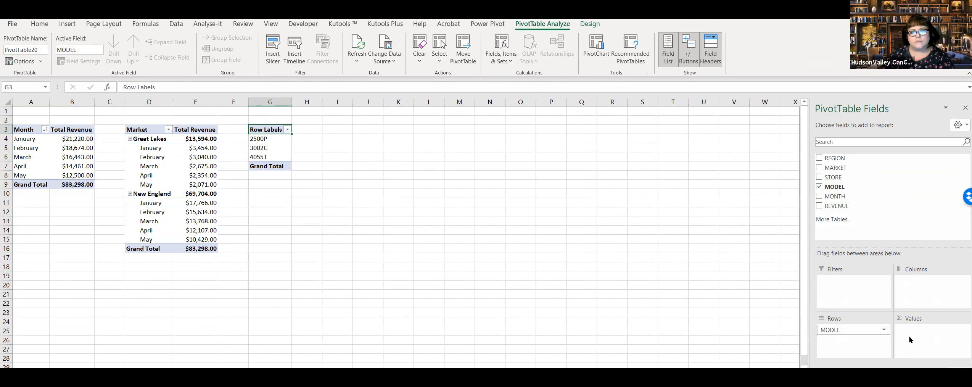
drag(844, 206, 925, 327)
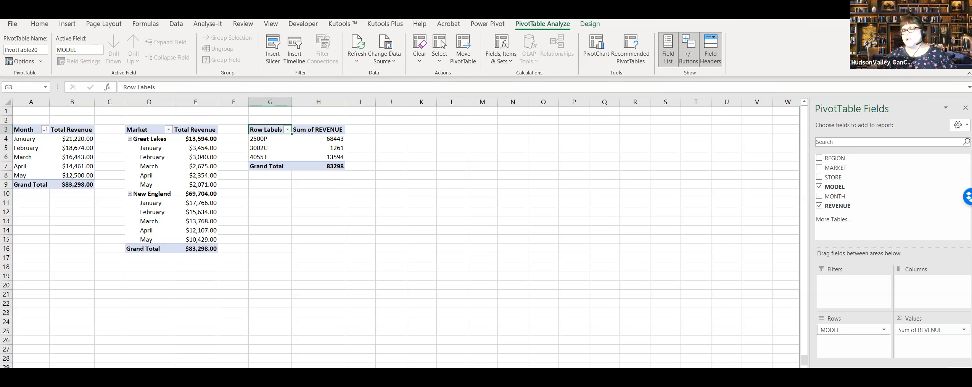
Step: Remove REVENUE and MODEL from the PivotTable at G3, and add both fields back
click(819, 205)
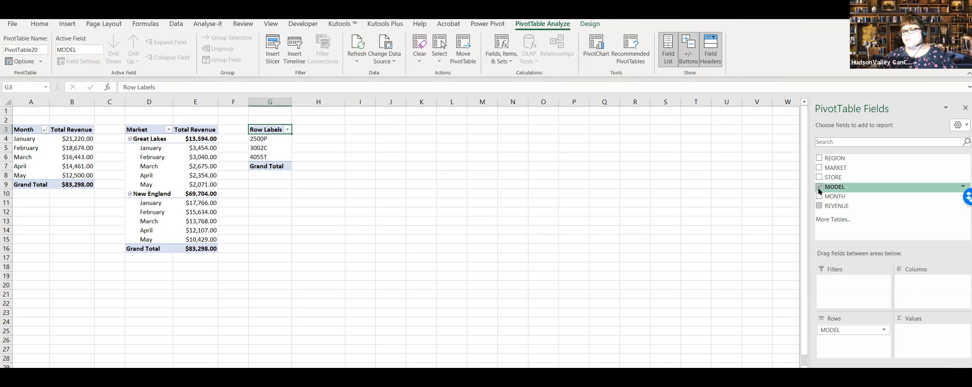
click(819, 186)
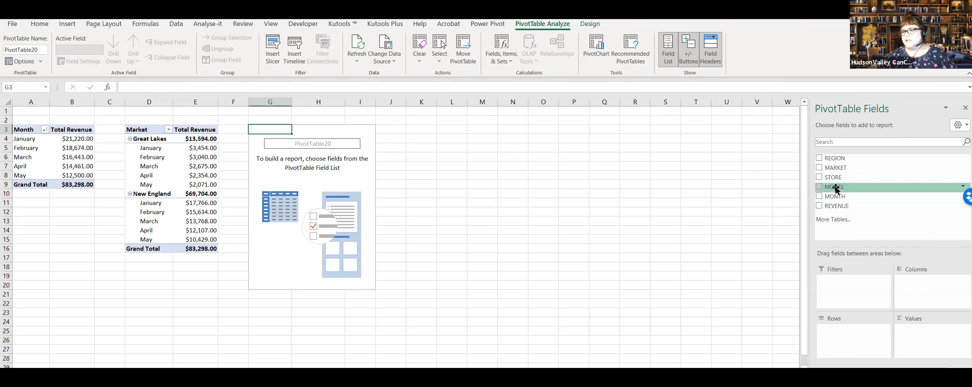
click(820, 187)
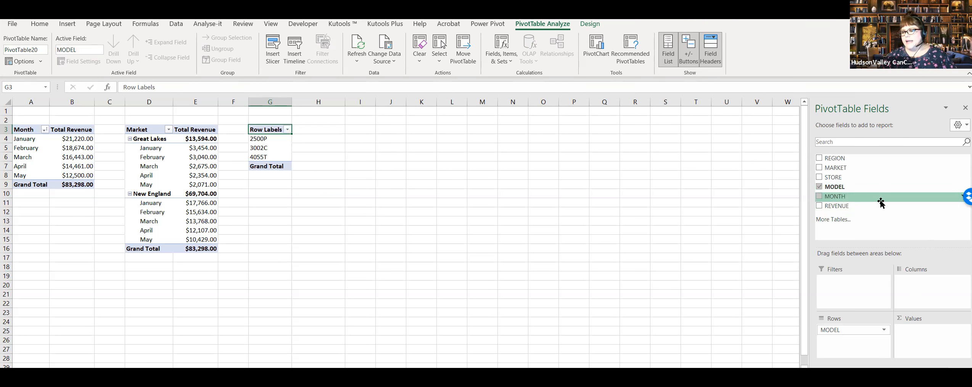
click(819, 206)
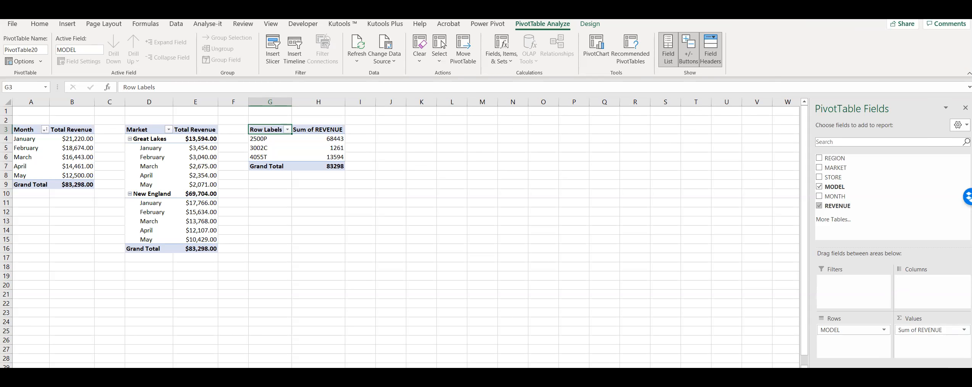
Step: Format the model PivotTable's Sum of REVENUE values as Currency with the $ symbol and 2 decimal places
click(946, 330)
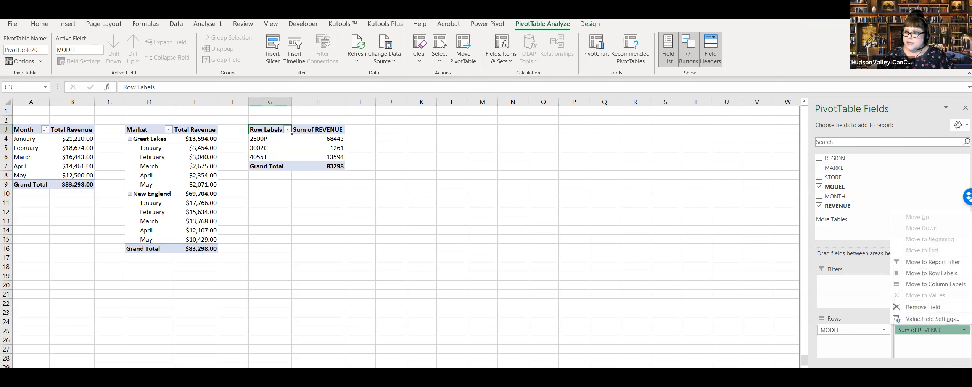
click(935, 319)
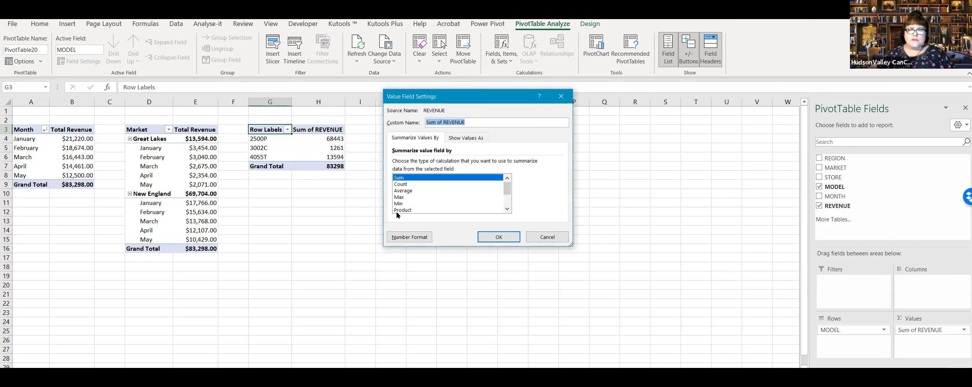
click(413, 240)
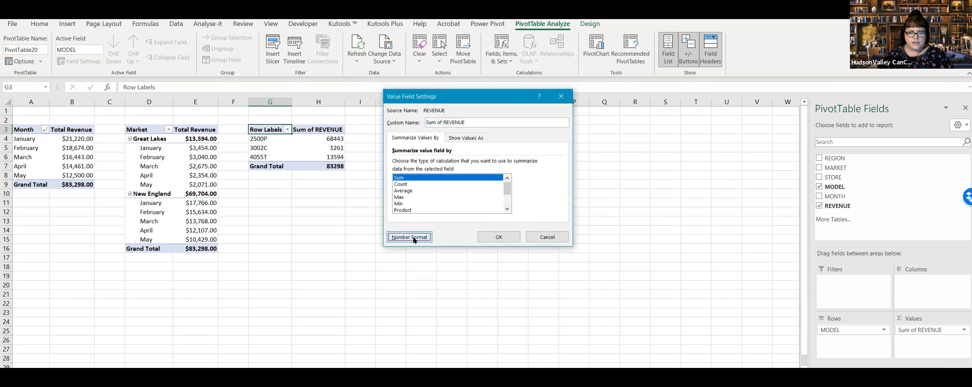
click(369, 100)
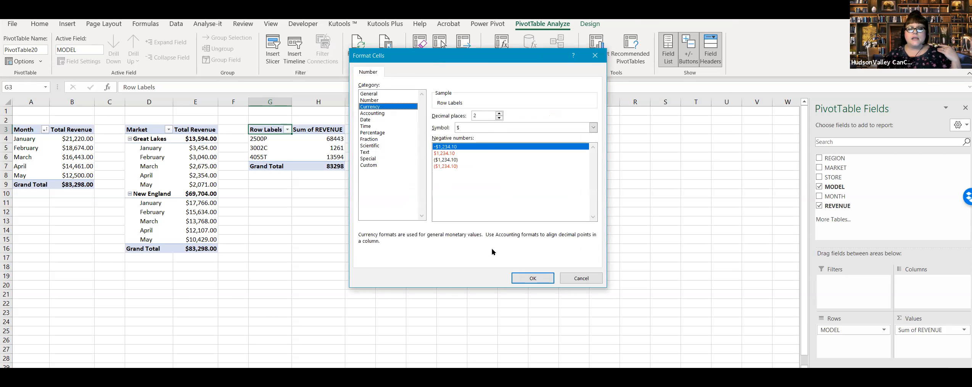
click(533, 277)
click(499, 236)
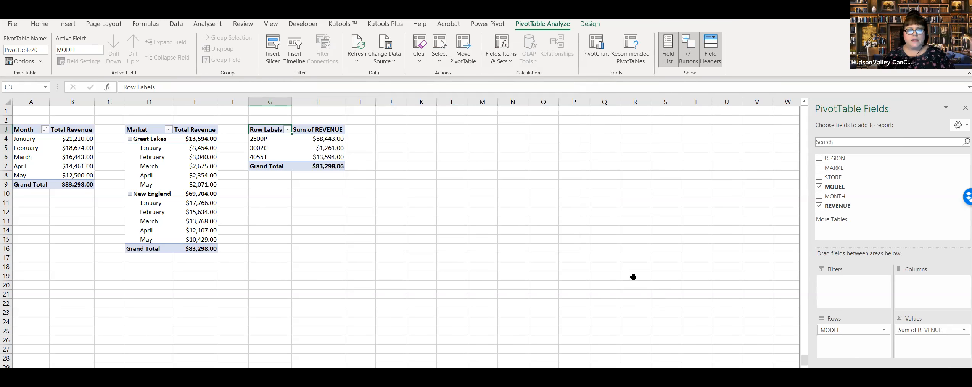
click(413, 239)
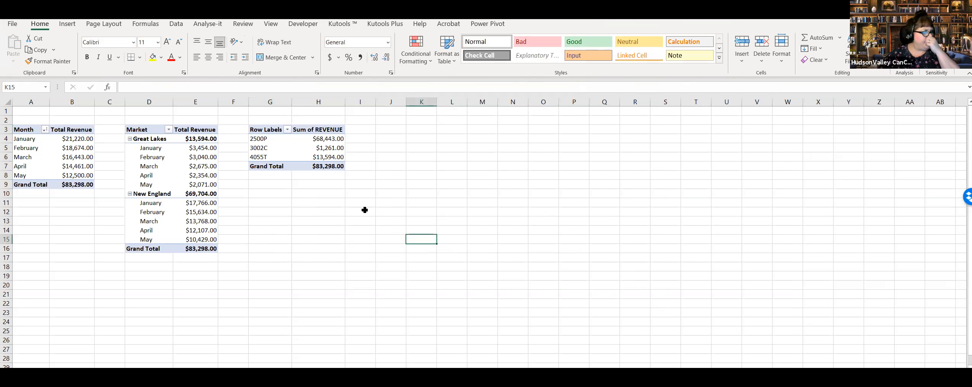
Step: Rename the model PivotTable's headers as Model in G3 and Total Revenue in H3
click(275, 131)
text(Model)
key(Tab)
text(Tot)
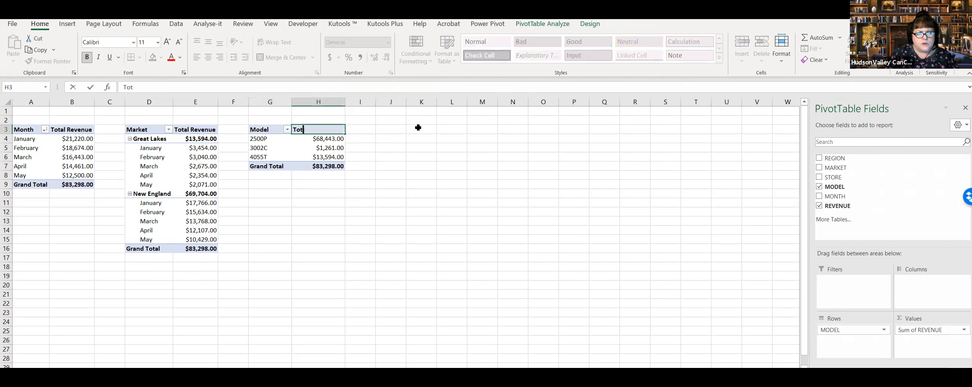
text(al Revenue)
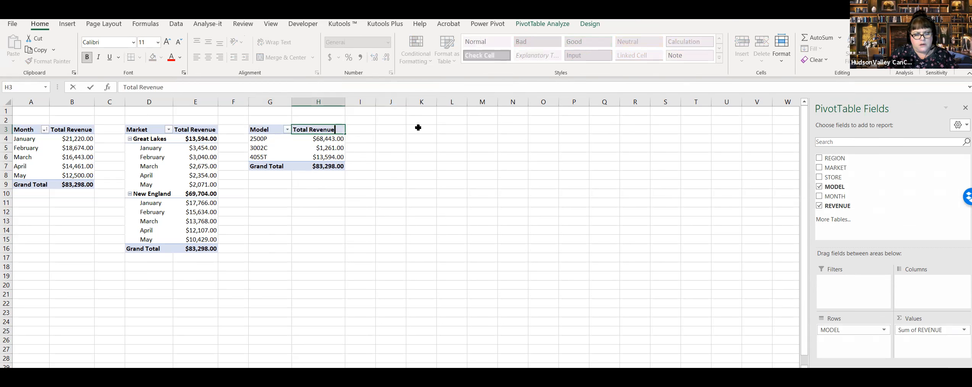
click(400, 146)
click(370, 212)
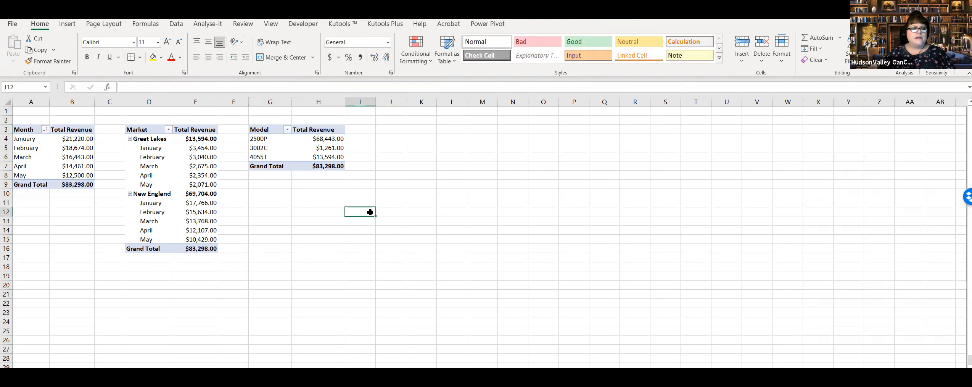
Step: Examine and compare the revenue values in the month, market and model PivotTables
click(313, 200)
click(311, 159)
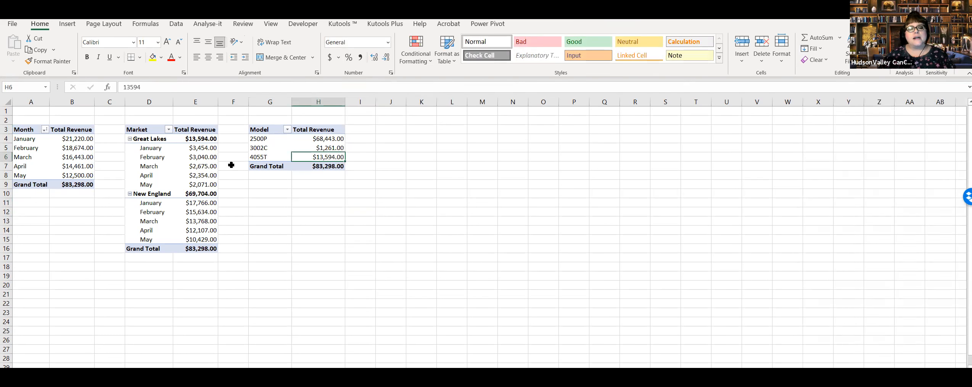
click(143, 174)
click(50, 150)
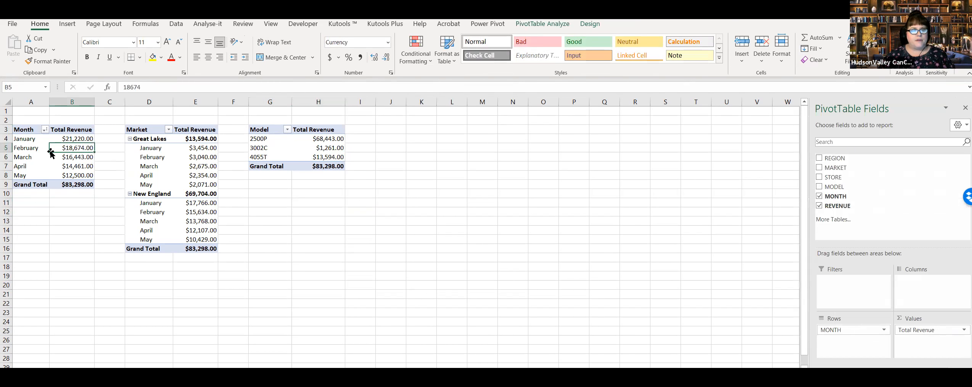
click(149, 157)
click(278, 149)
click(295, 150)
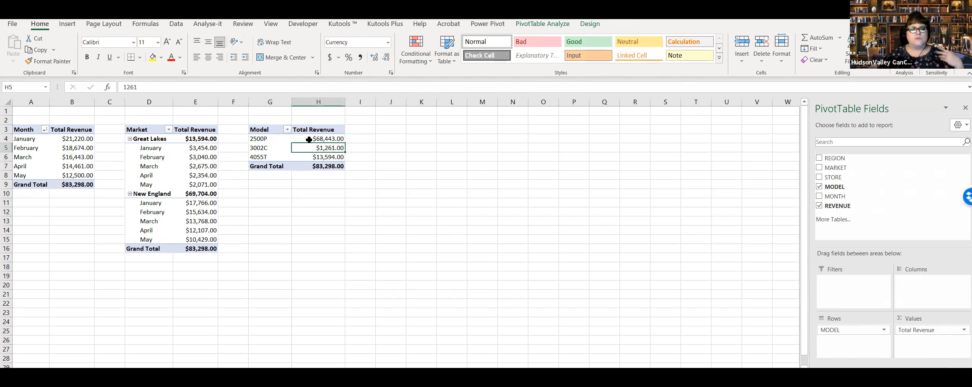
mouse_move(308, 140)
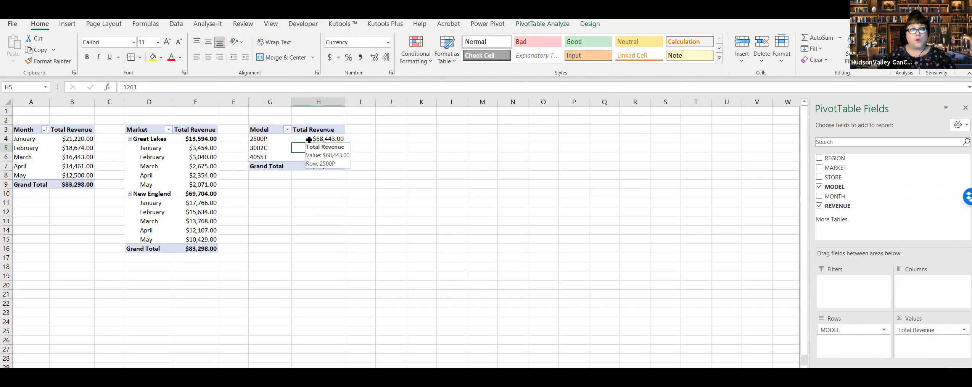
click(383, 175)
click(307, 154)
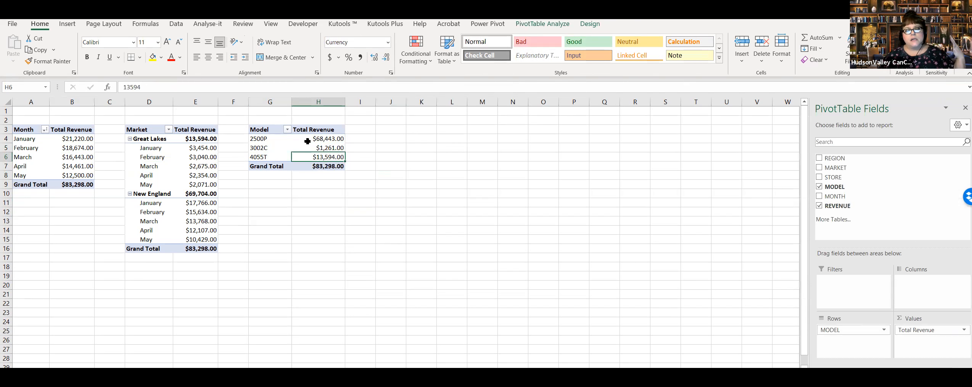
mouse_move(307, 141)
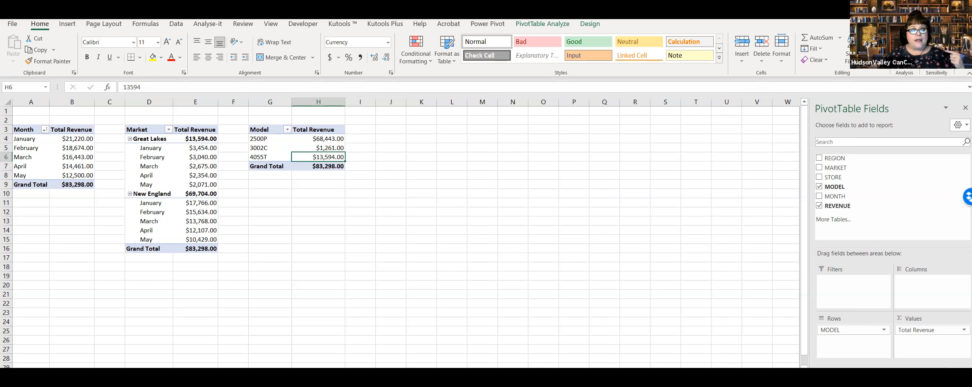
Step: Check the Tabular Data sheet, and refresh the model, market and month PivotTables on Sales Revenue
key(ctrl+Page_Down)
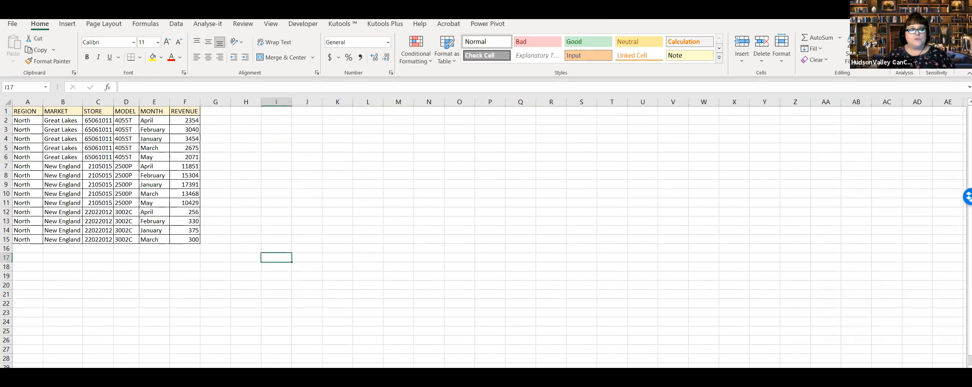
key(ctrl+Page_Up)
right_click(305, 147)
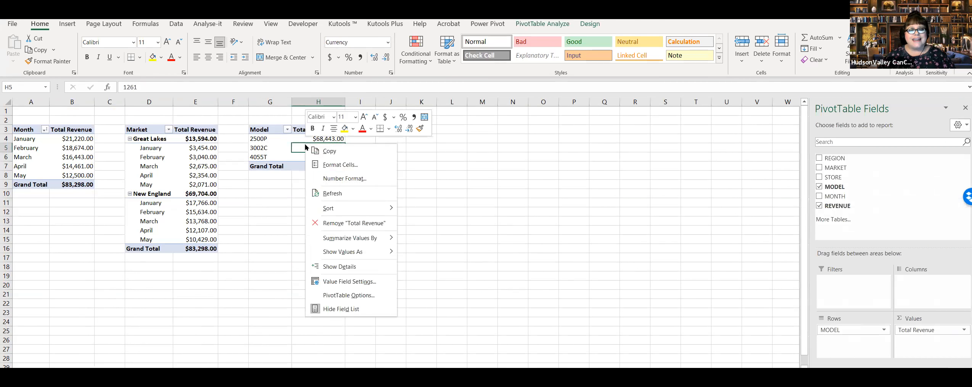
click(347, 194)
right_click(183, 158)
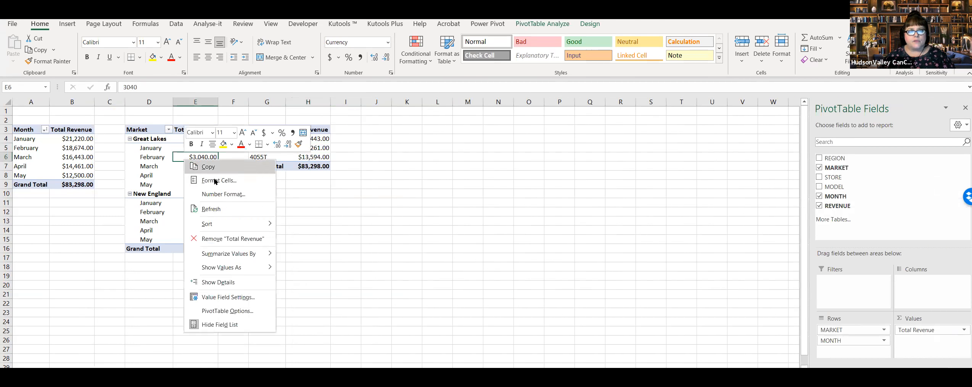
click(230, 209)
right_click(76, 156)
click(120, 205)
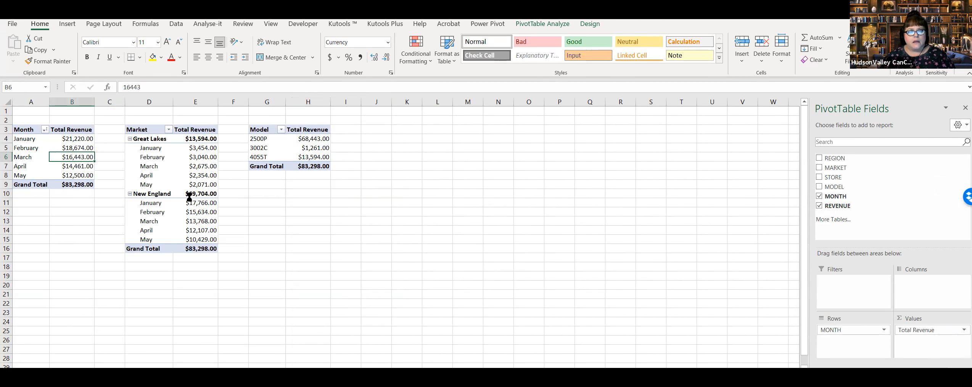
click(406, 185)
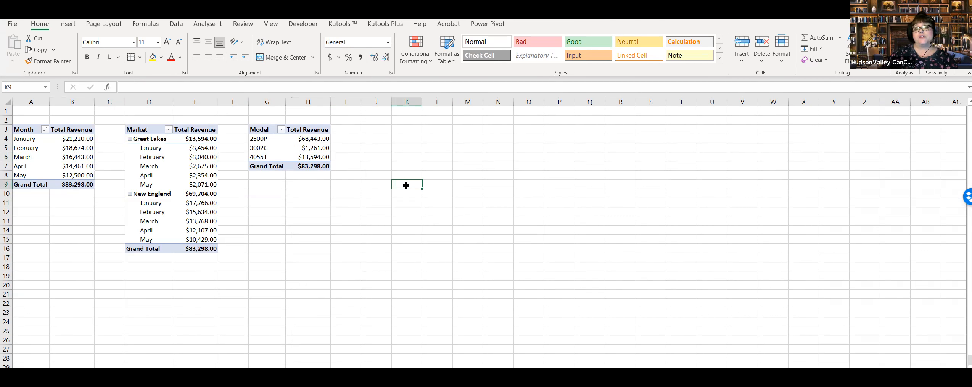
click(58, 146)
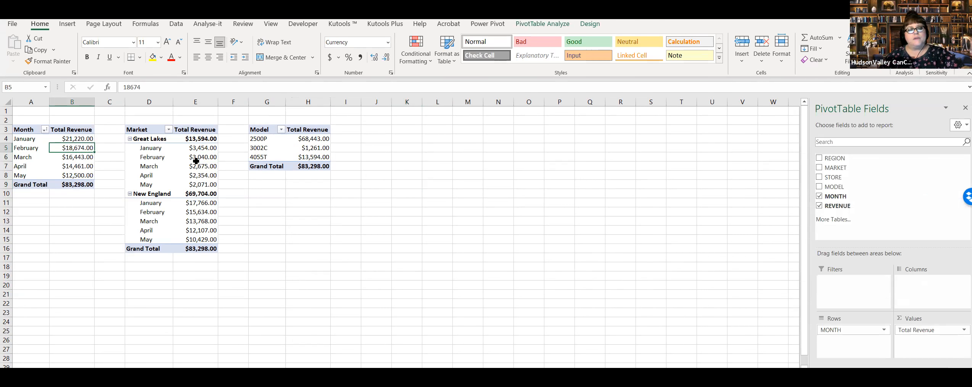
click(266, 157)
click(44, 161)
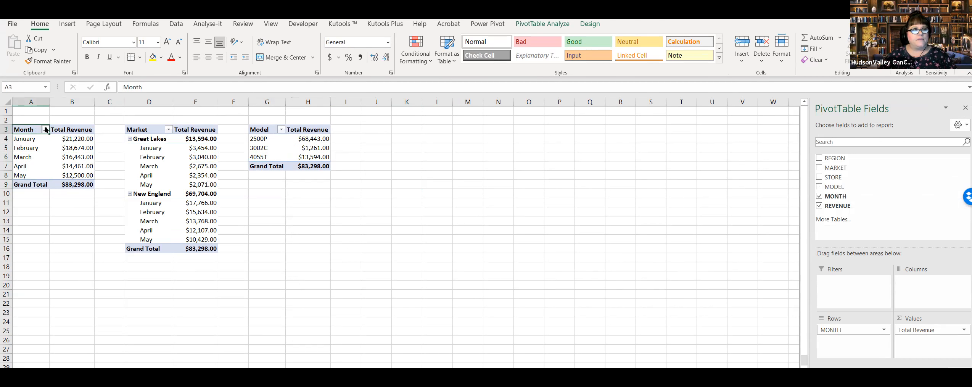
click(469, 175)
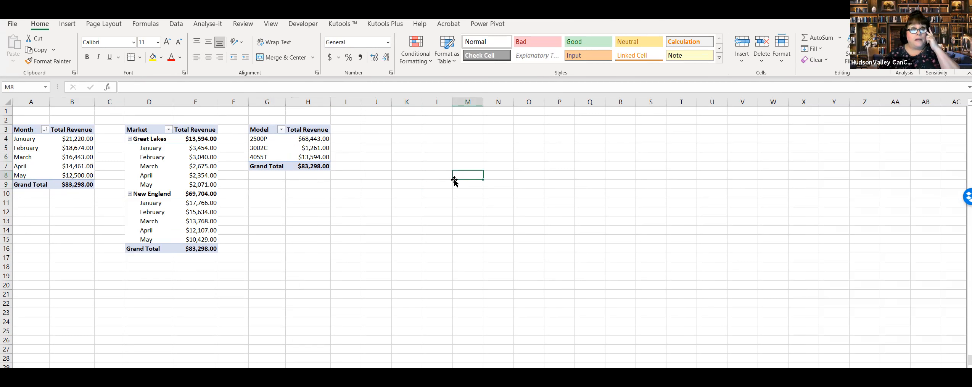
Step: Examine the REVENUE column and the Great Lakes and New England rows on the Tabular Data sheet
click(164, 373)
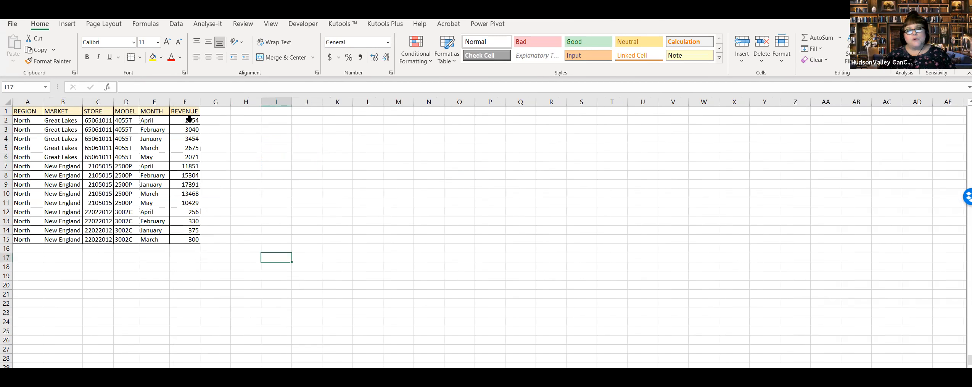
drag(190, 120, 190, 241)
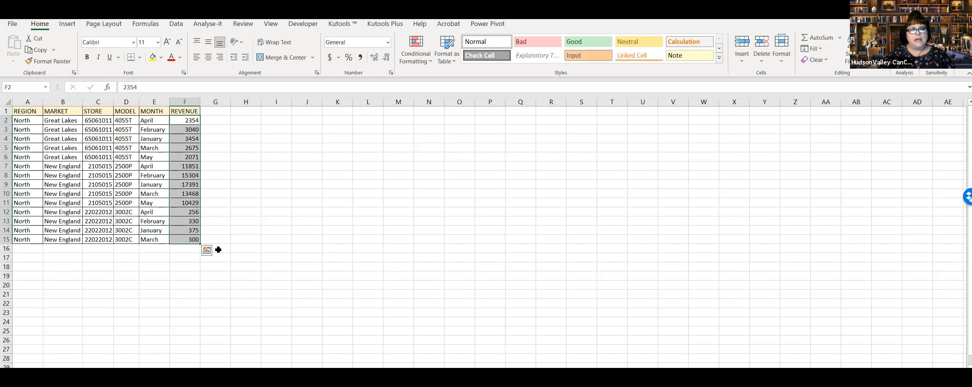
click(184, 204)
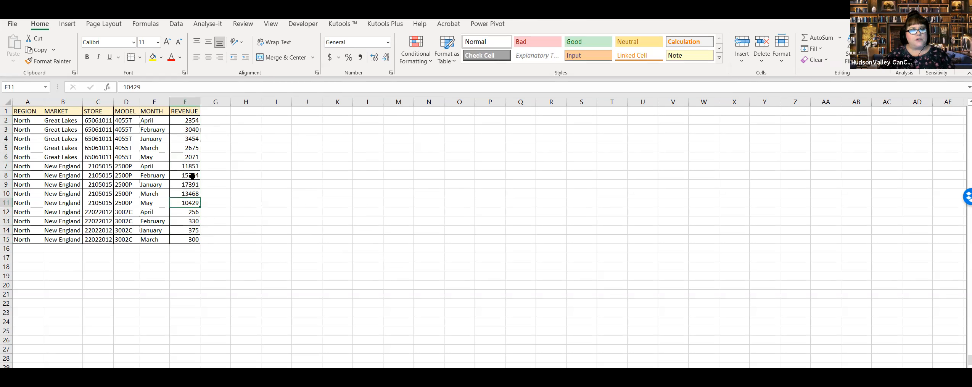
click(52, 185)
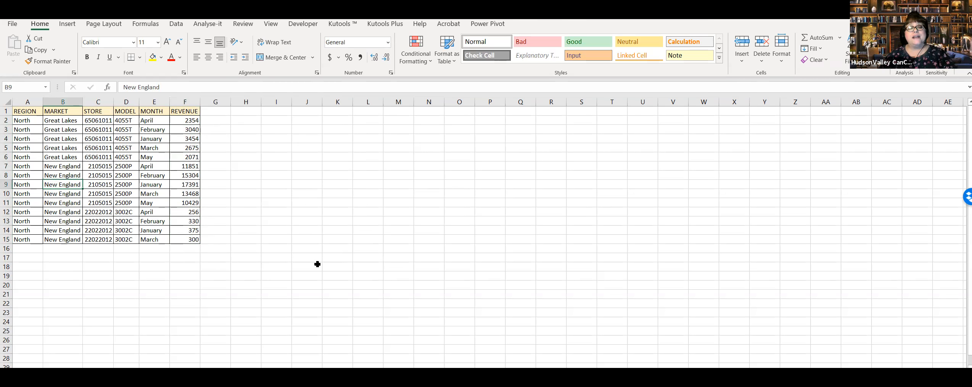
click(61, 211)
click(69, 192)
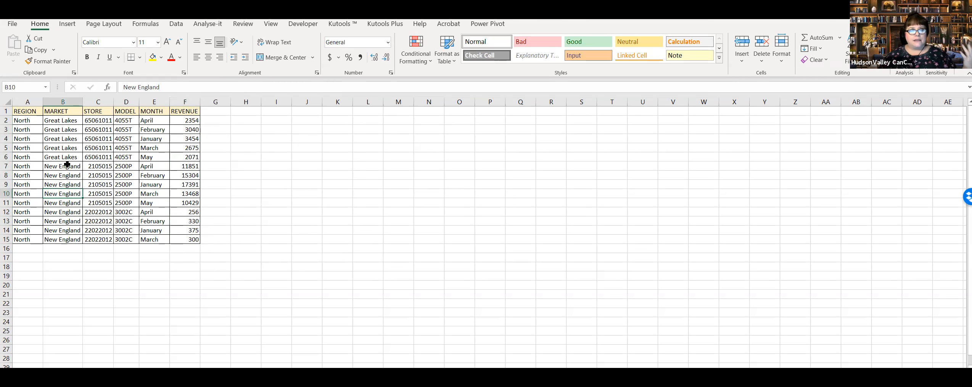
click(71, 175)
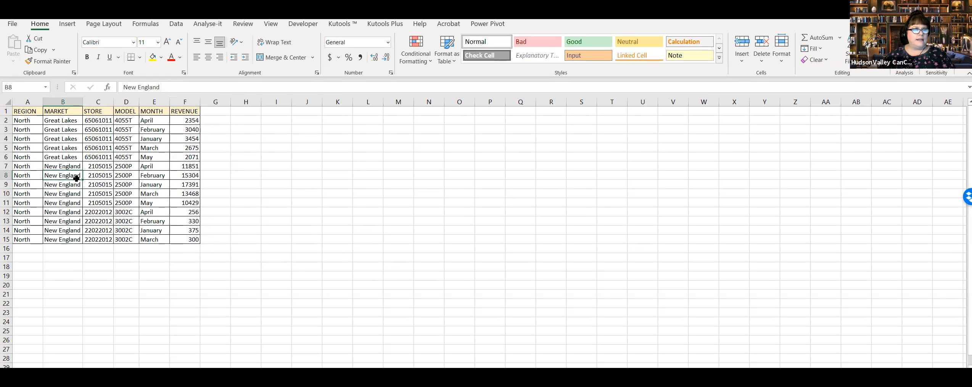
click(70, 205)
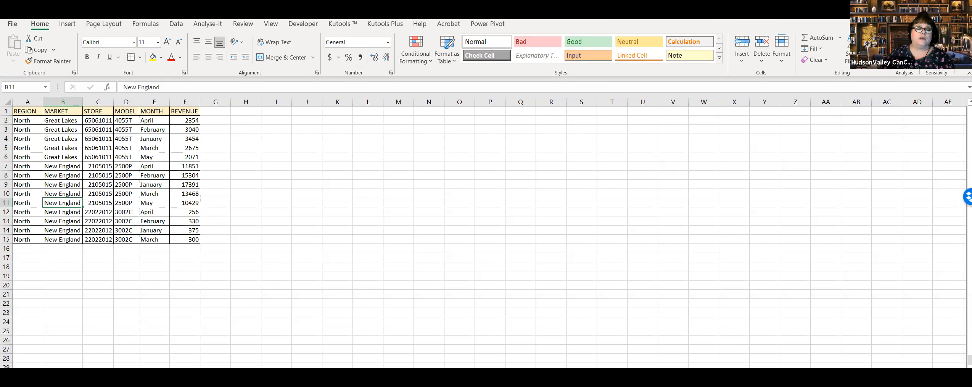
Step: Insert a 2-D clustered column PivotChart from the model PivotTable on Sales Revenue and place it beside that table, starting at about J3
click(141, 373)
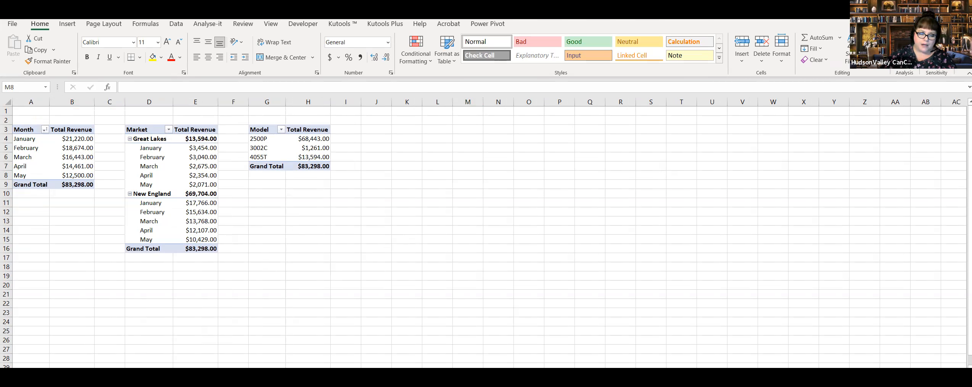
click(376, 128)
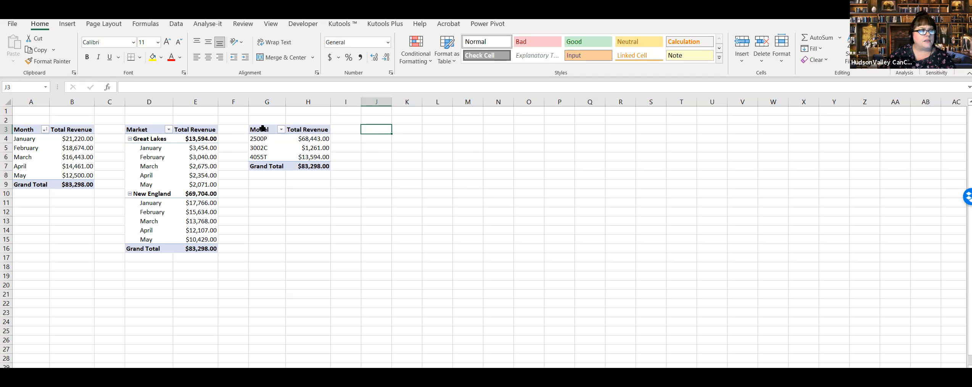
drag(262, 128, 313, 155)
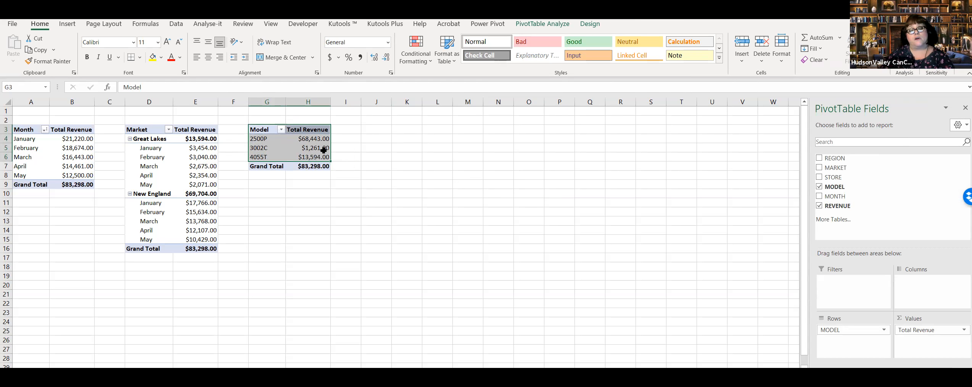
click(68, 24)
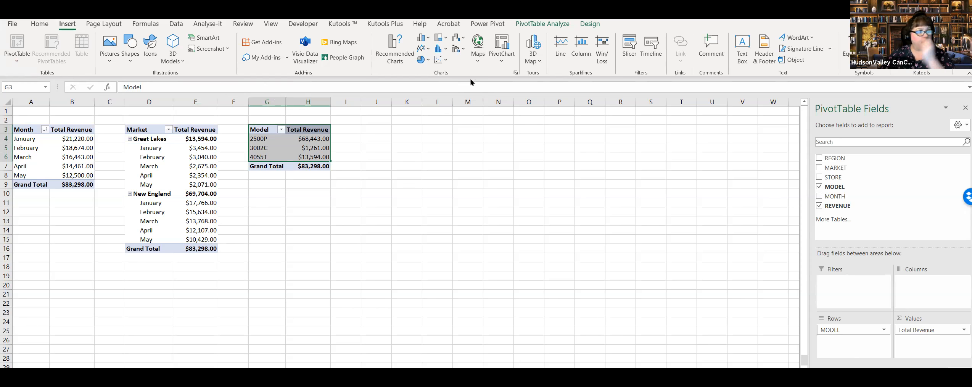
click(421, 39)
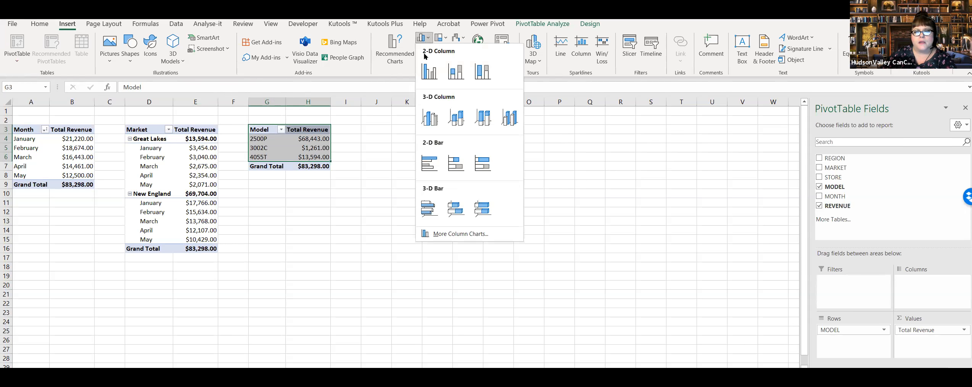
click(429, 72)
drag(435, 176, 501, 130)
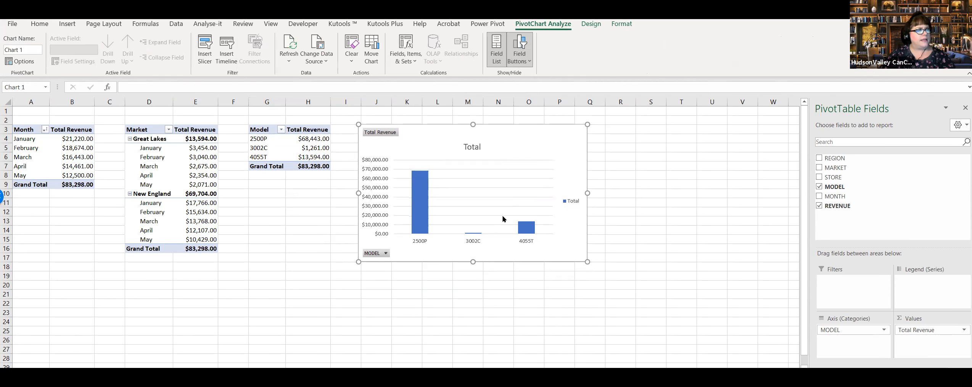
Step: Change the model PivotChart's title to Total Revenue by Model
click(472, 148)
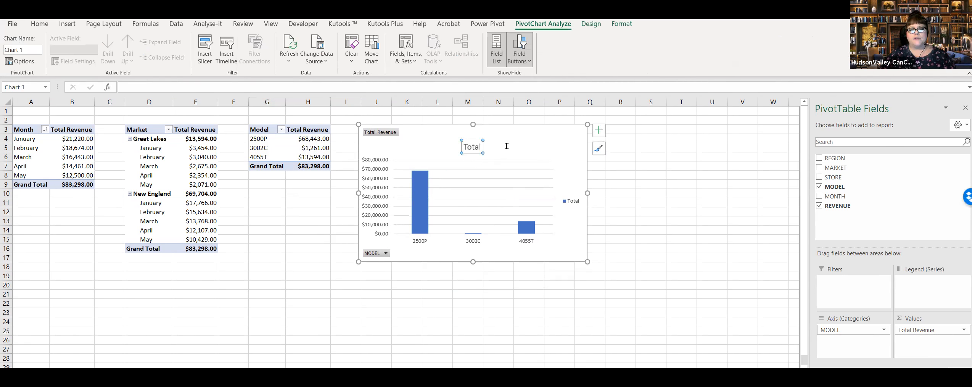
double_click(465, 145)
key(Delete)
text(T)
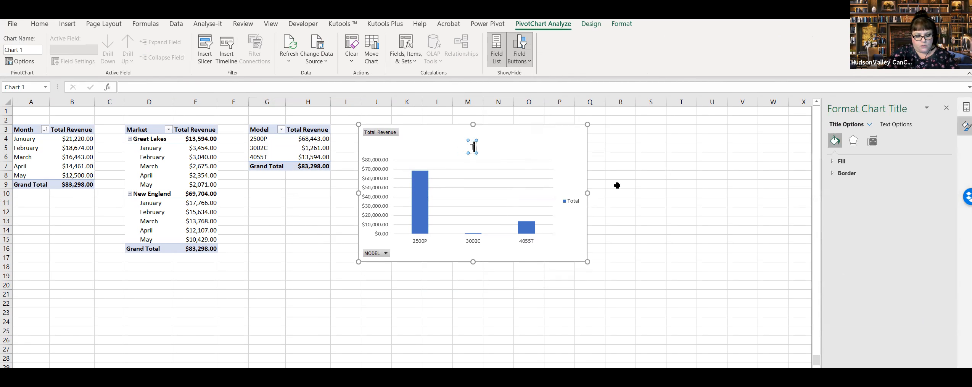
text(otal Revenue)
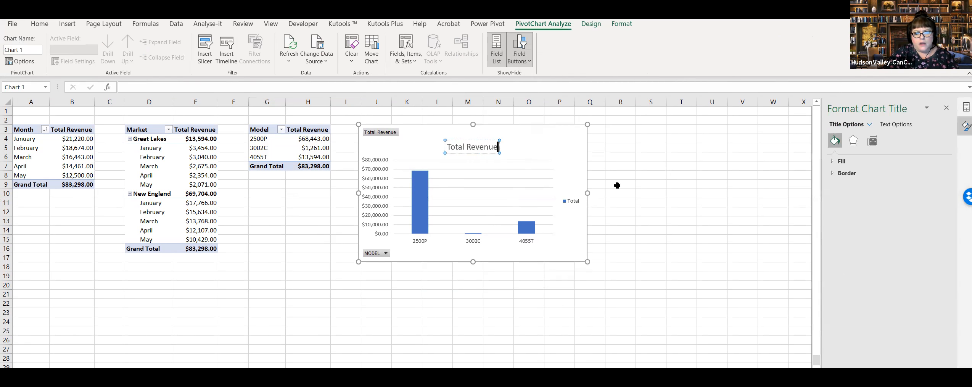
text( by Model)
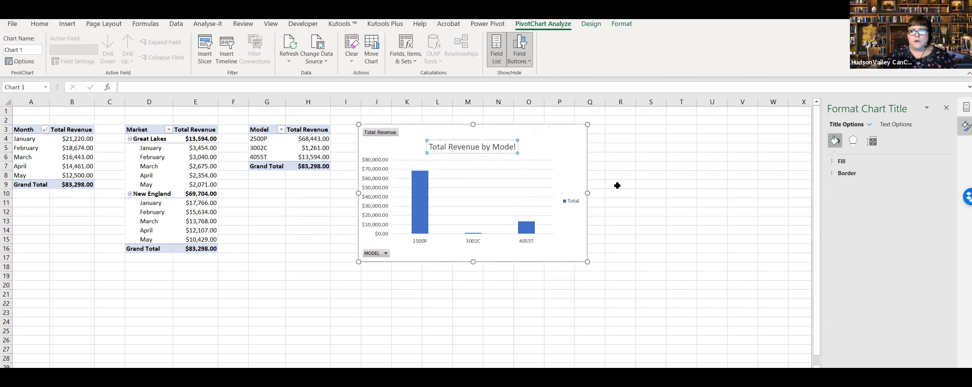
click(649, 203)
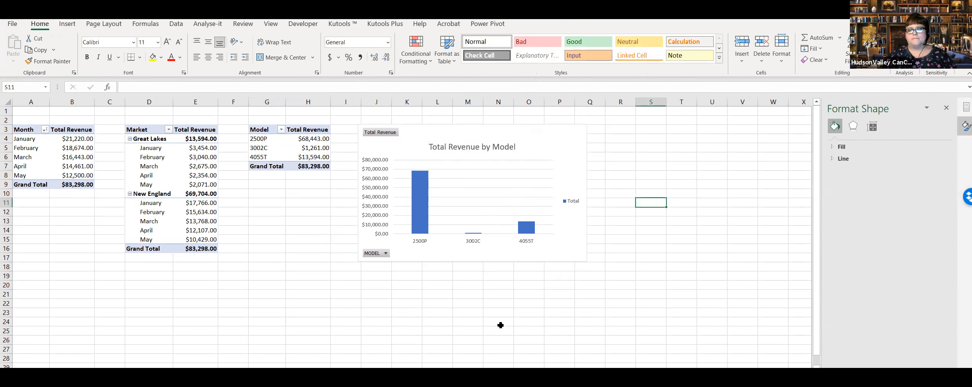
Step: Examine the model PivotChart alongside its PivotTable and review the commands available for the chart area
click(478, 258)
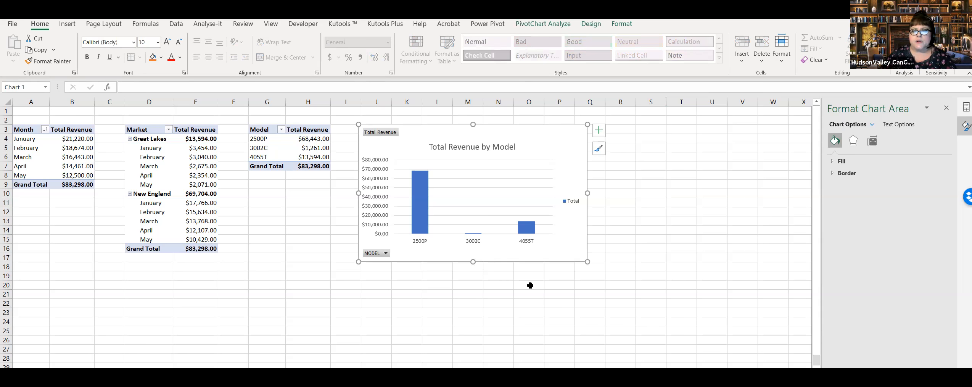
mouse_move(530, 136)
mouse_down()
mouse_move(518, 136)
mouse_move(535, 138)
mouse_up()
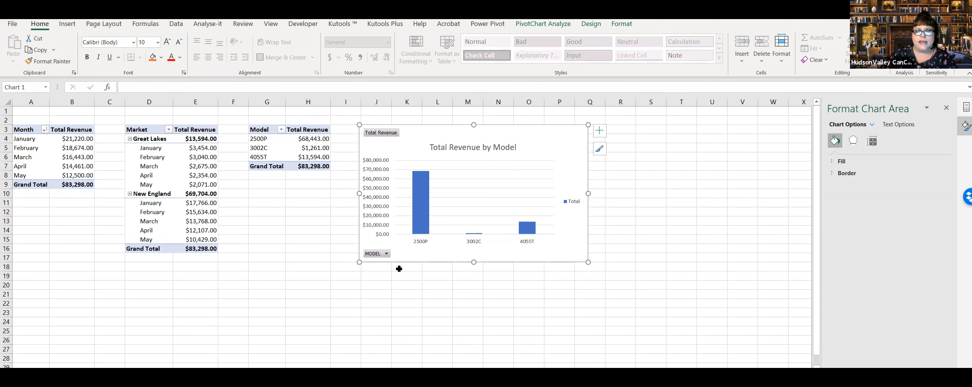
click(308, 159)
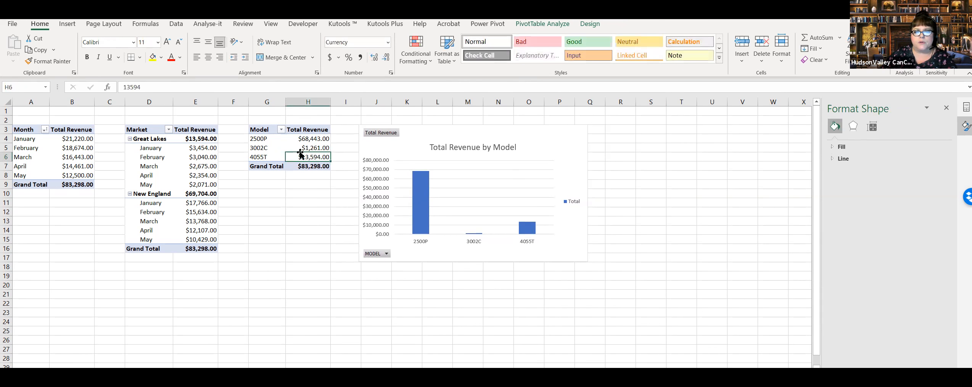
click(423, 138)
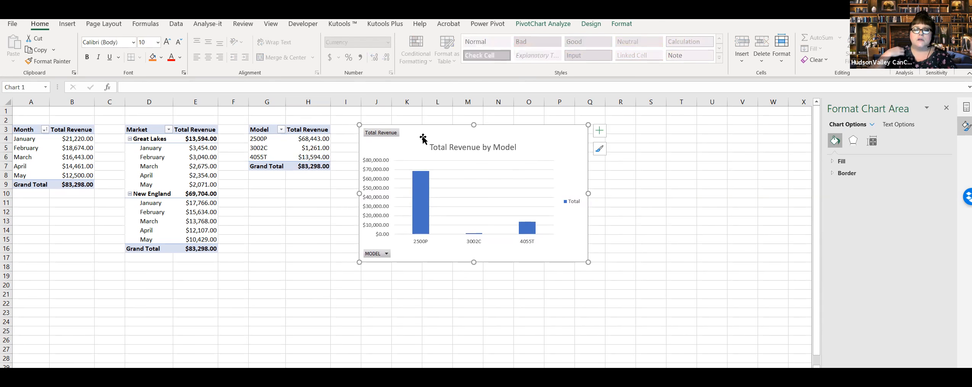
right_click(422, 137)
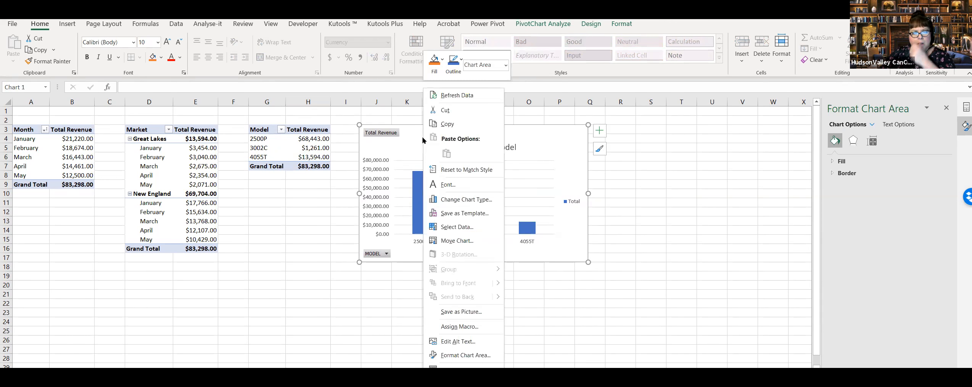
click(698, 207)
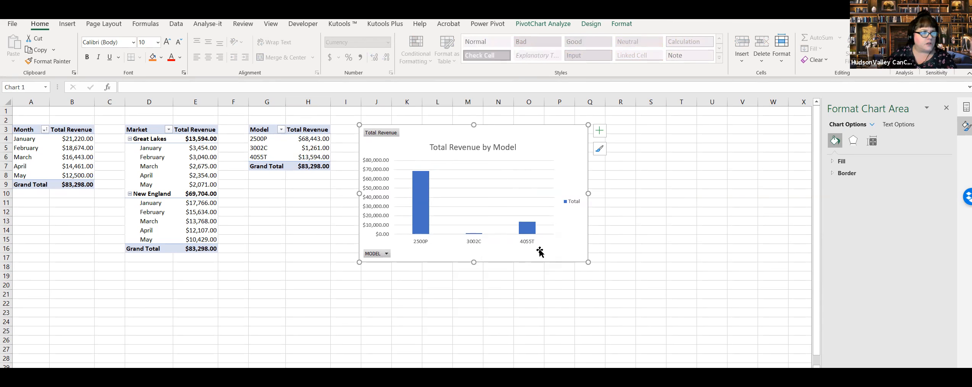
click(653, 228)
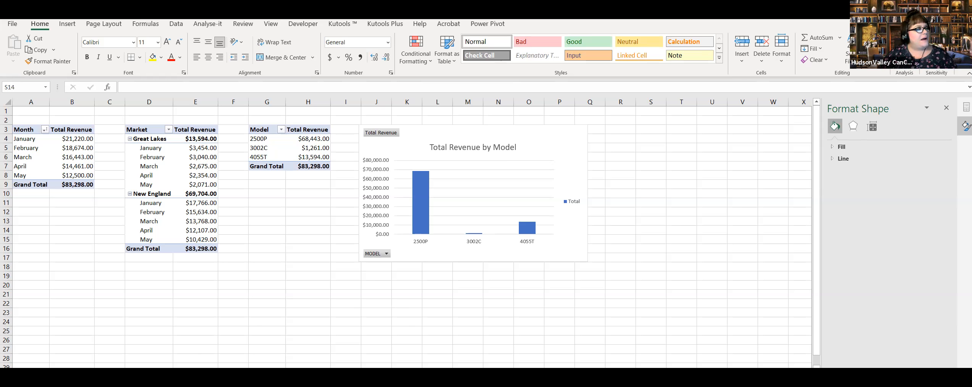
Step: Create the recommended Sum of REVENUE by STORE PivotTable from the STORE and REVENUE columns of the Tabular Data sheet
click(174, 366)
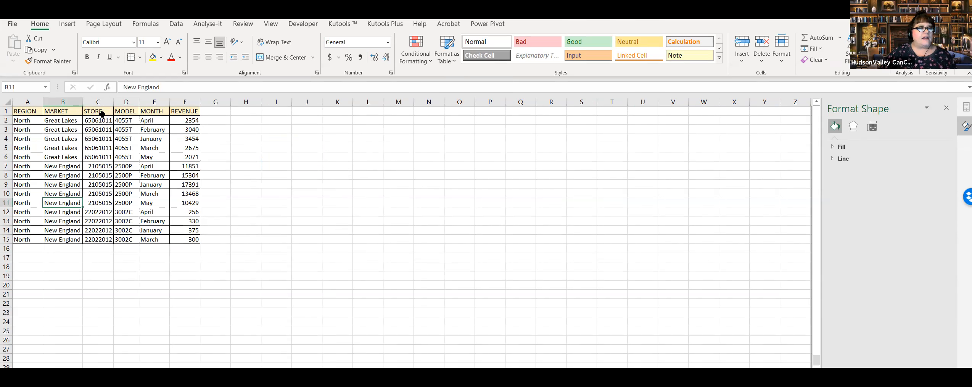
drag(98, 111, 106, 238)
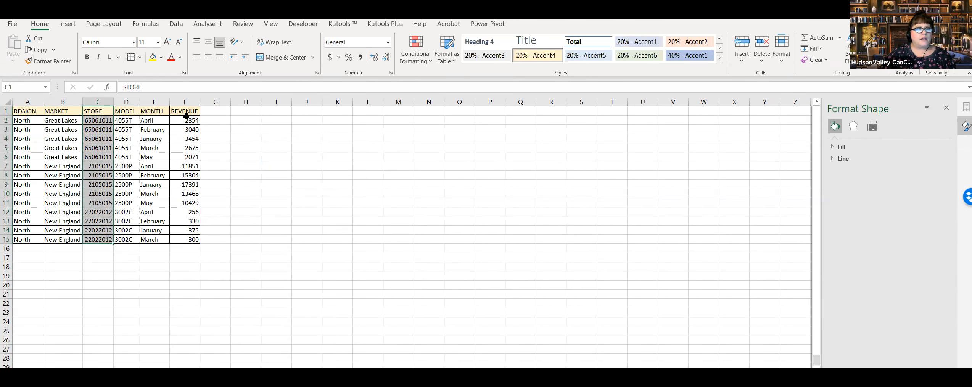
drag(186, 109, 184, 239)
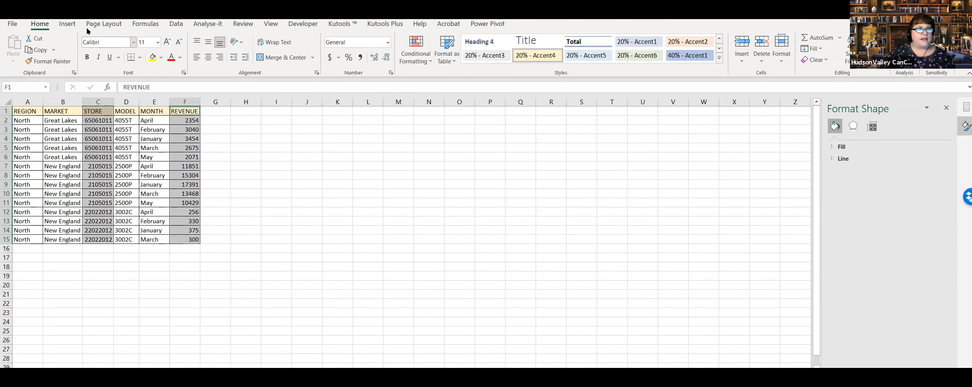
click(66, 26)
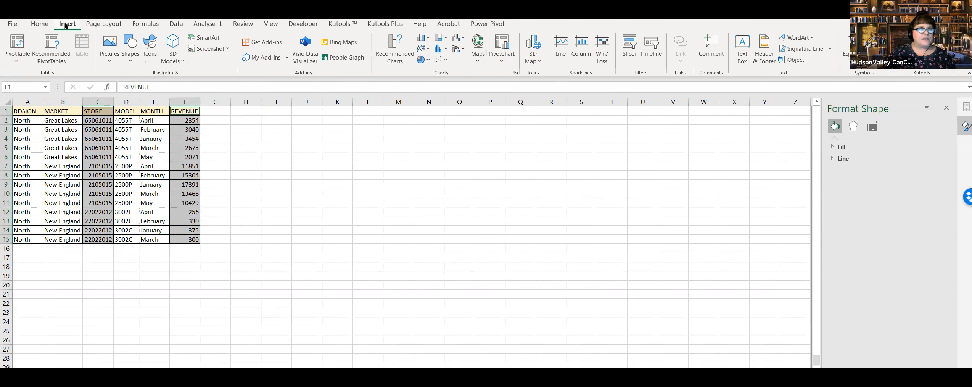
click(55, 42)
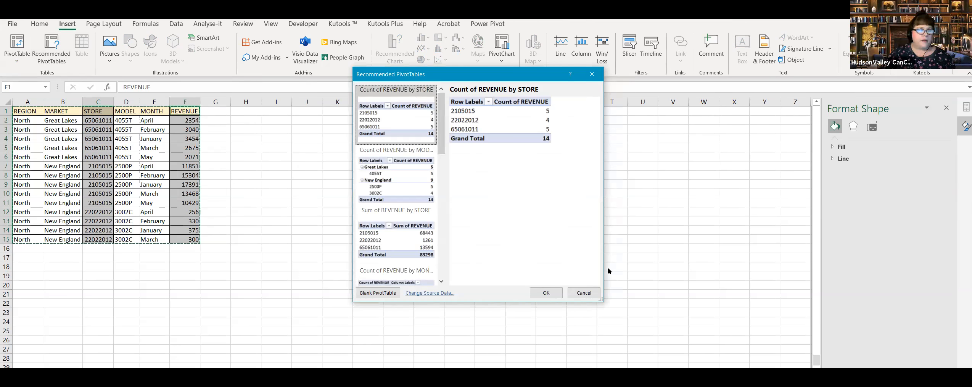
click(381, 229)
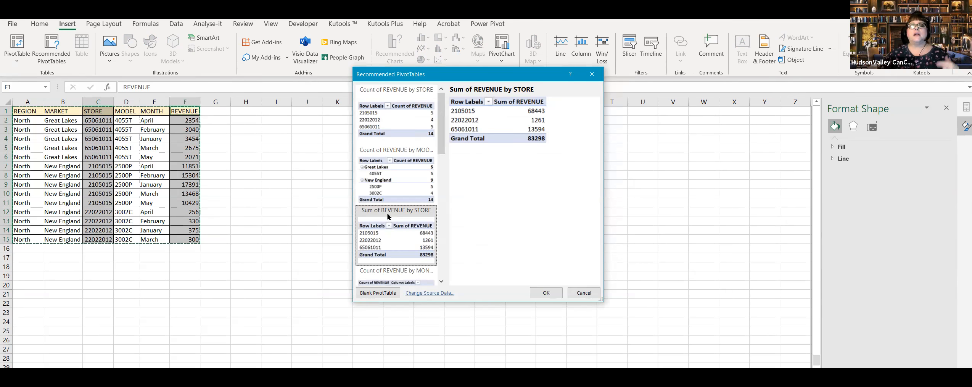
click(546, 293)
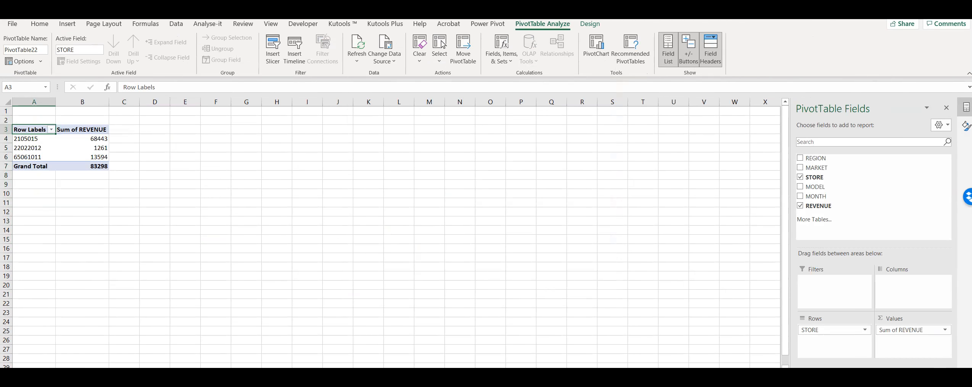
Step: Select the non-adjacent STORE and REVENUE ranges, C1:C15 and F1:F15, on the Tabular Data sheet, then clear the selection
click(183, 366)
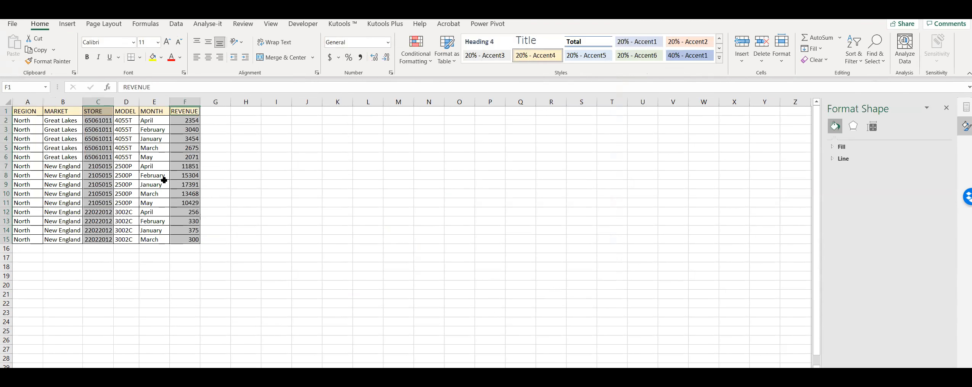
drag(100, 112, 101, 237)
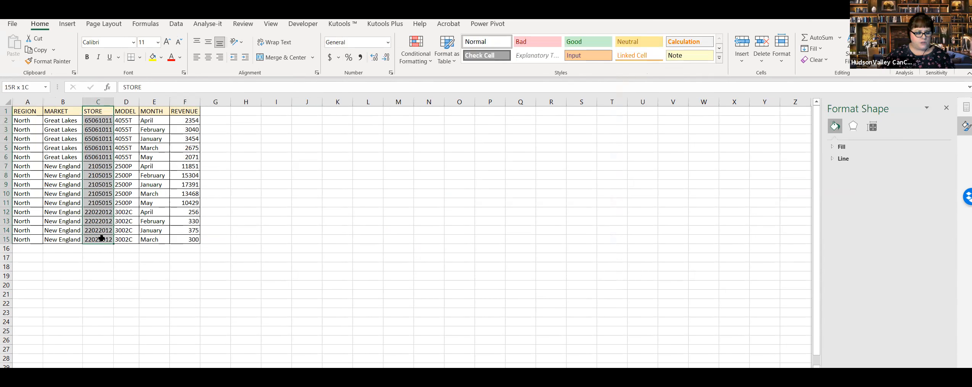
drag(191, 111, 193, 239)
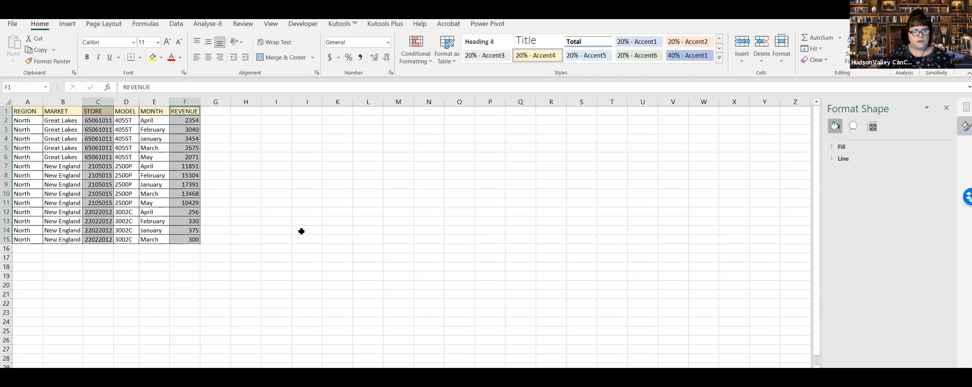
click(302, 231)
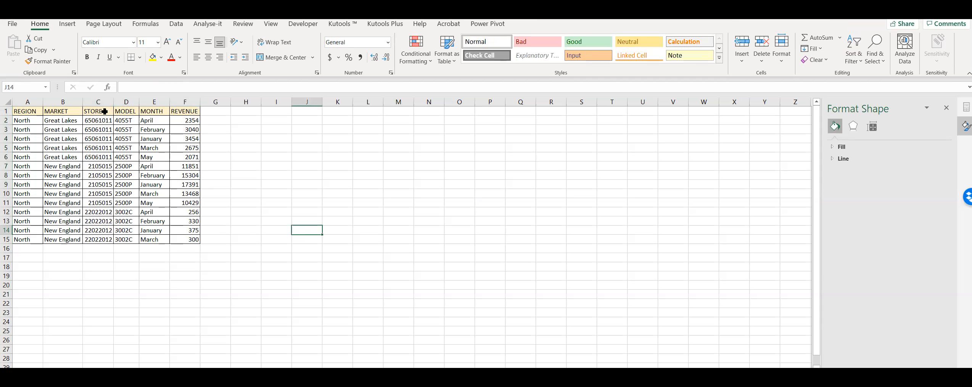
drag(104, 110, 105, 235)
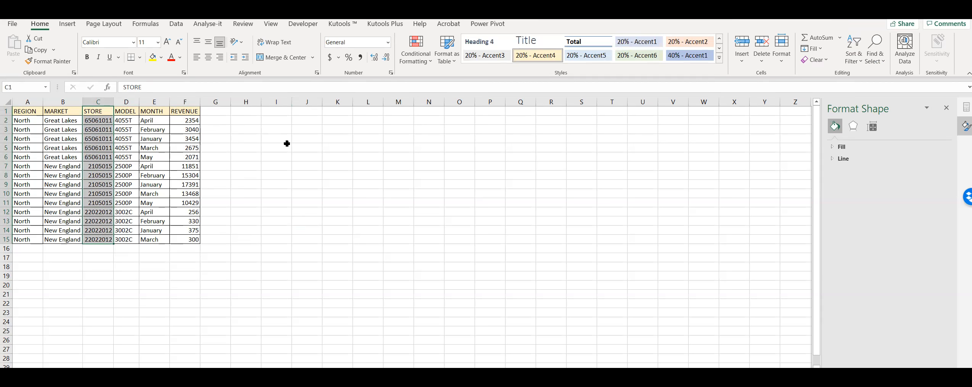
key(ctrl+q)
click(292, 170)
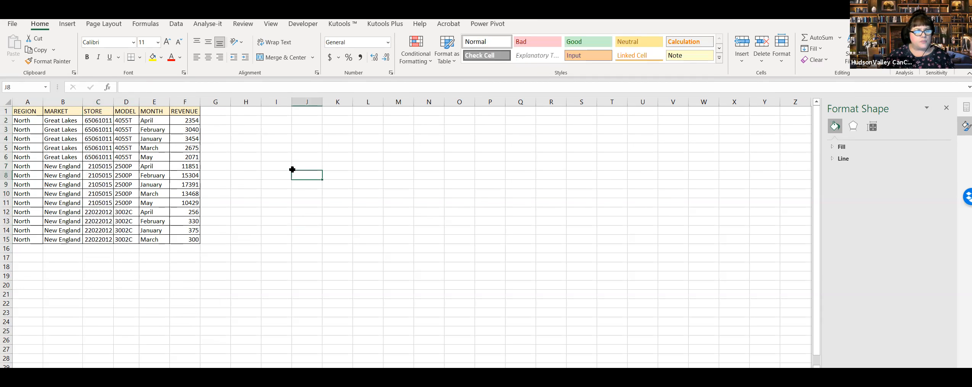
drag(99, 110, 110, 240)
drag(197, 114, 195, 239)
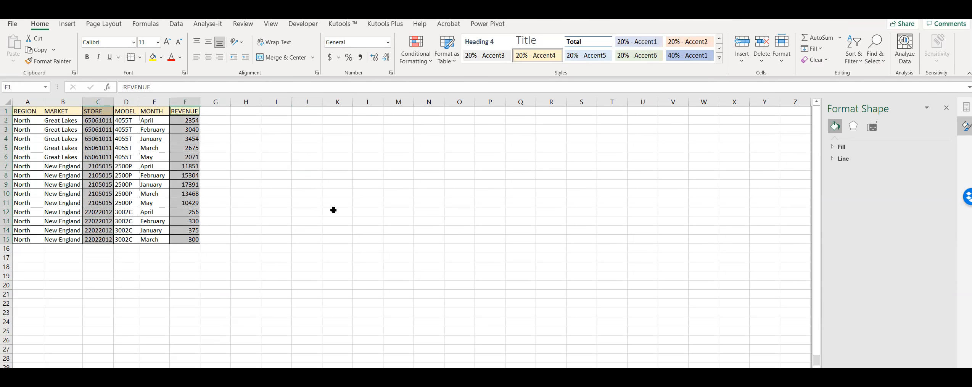
click(320, 229)
Step: Permanently delete the worksheet holding the Sum of REVENUE by STORE PivotTable
click(183, 372)
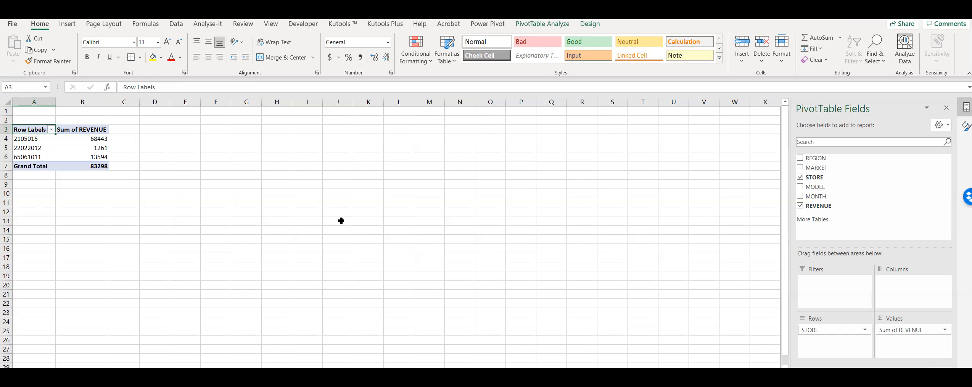
right_click(114, 364)
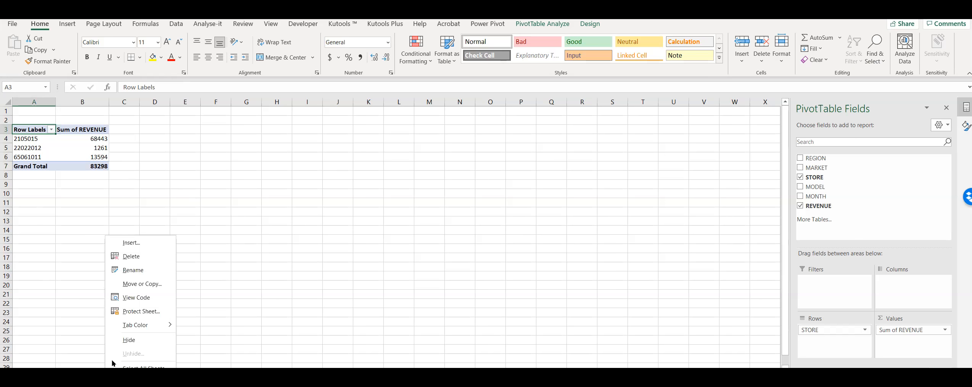
click(126, 257)
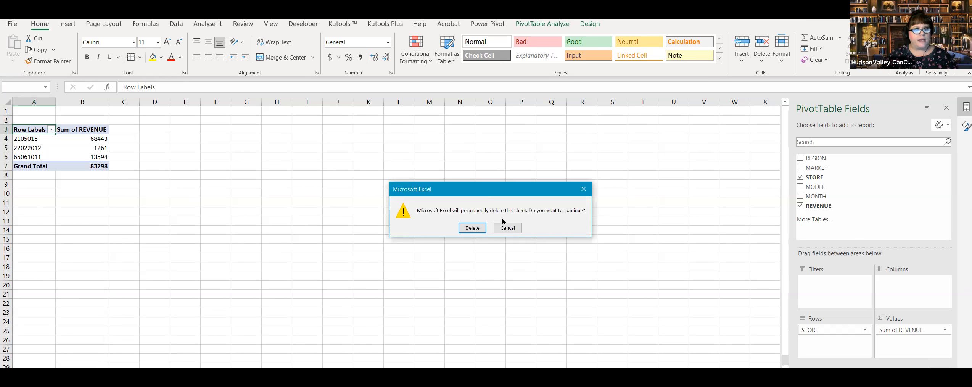
click(472, 228)
Step: Create the recommended Sum of REVENUE by STORE PivotTable again from the STORE and REVENUE columns of the Tabular Data sheet
drag(96, 113, 107, 240)
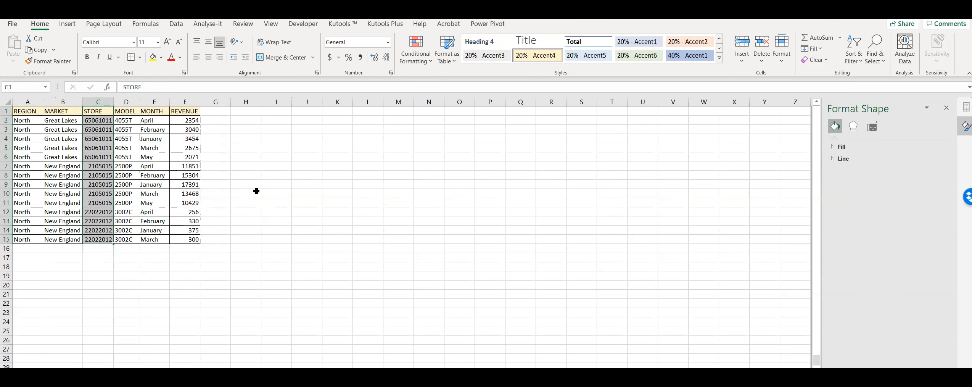
drag(189, 111, 183, 240)
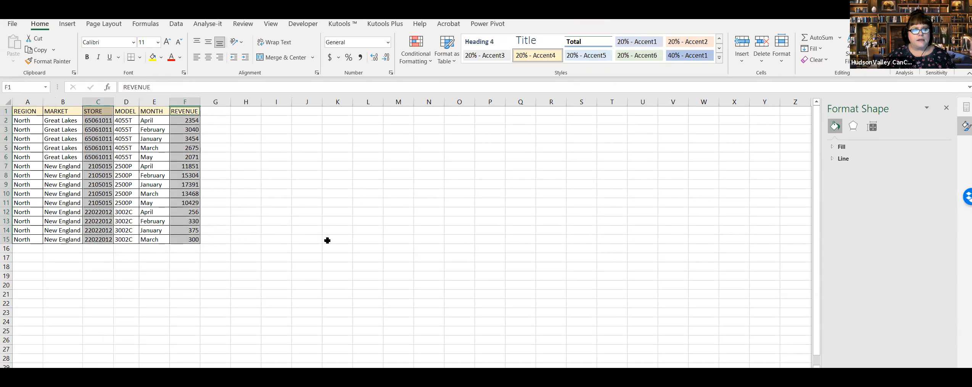
click(67, 24)
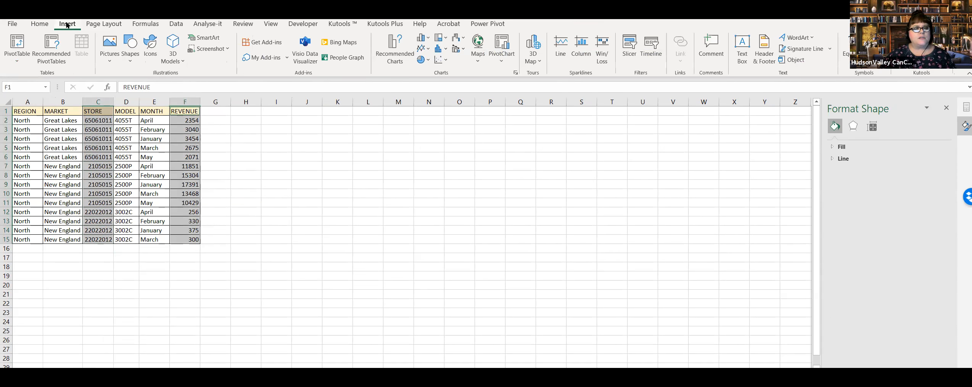
click(55, 48)
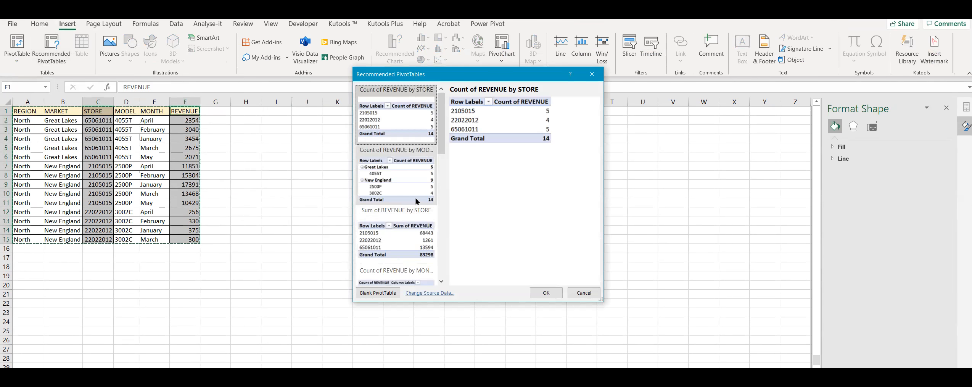
scroll(416, 201, down, 3)
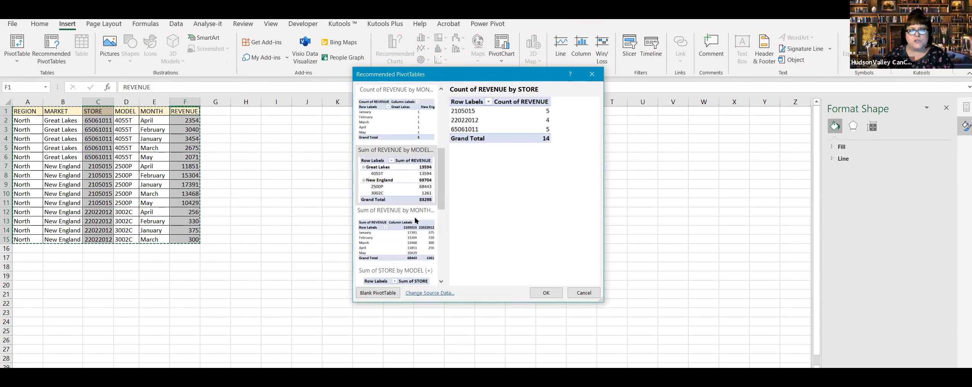
click(412, 199)
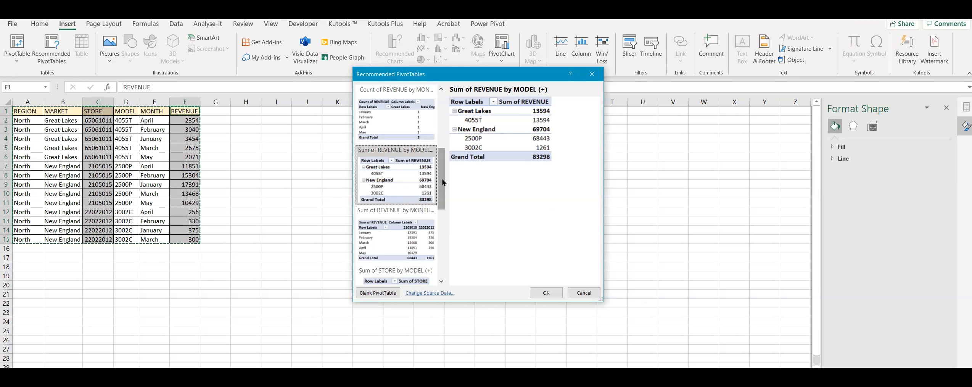
drag(442, 183, 445, 142)
click(409, 196)
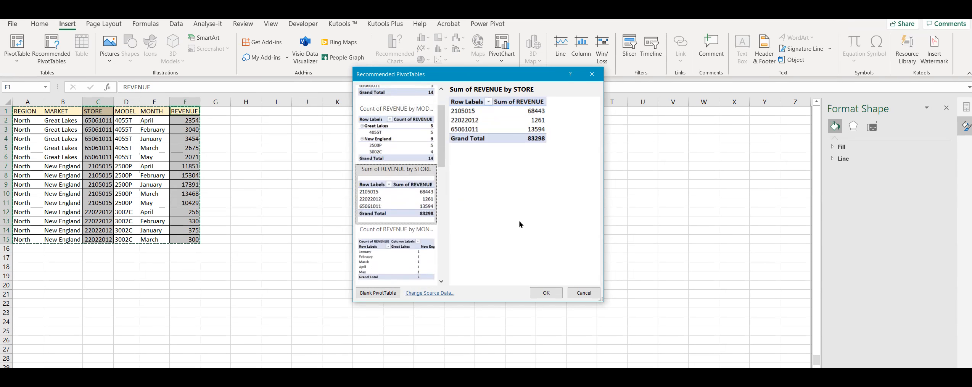
click(549, 292)
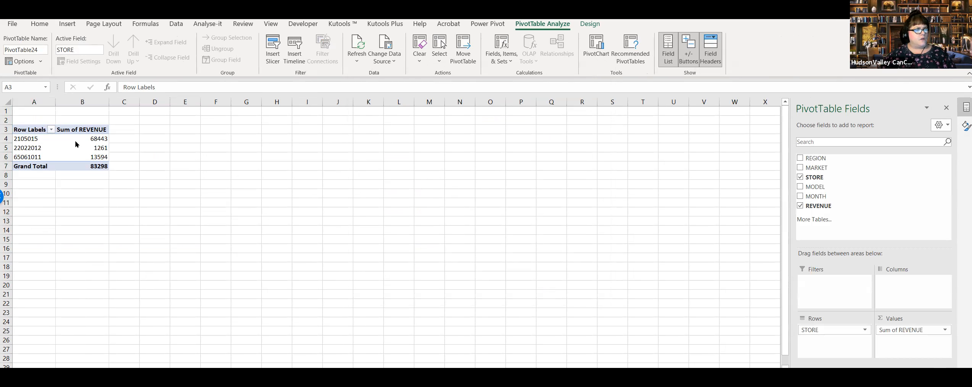
Step: Copy the entire store PivotTable, A3:B7, and paste it on Sales Revenue starting at A18
click(32, 131)
drag(53, 128, 85, 167)
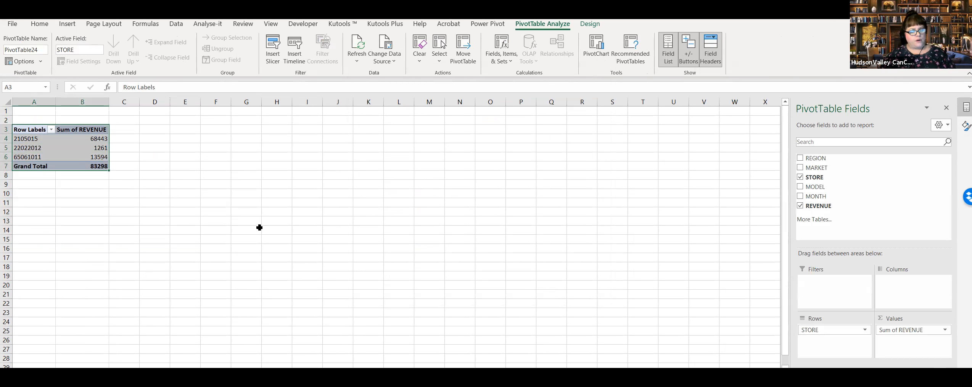
key(ctrl+c)
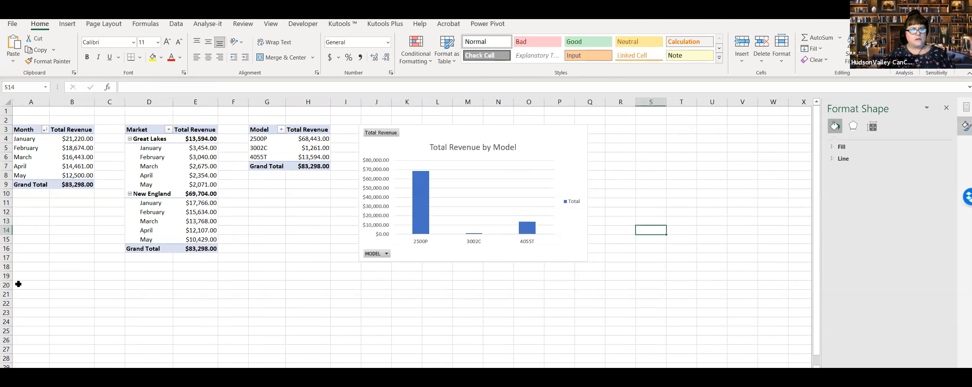
click(25, 269)
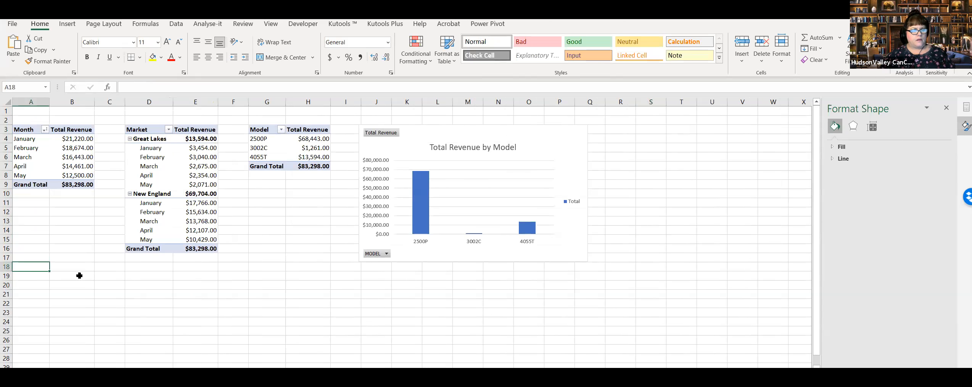
click(253, 310)
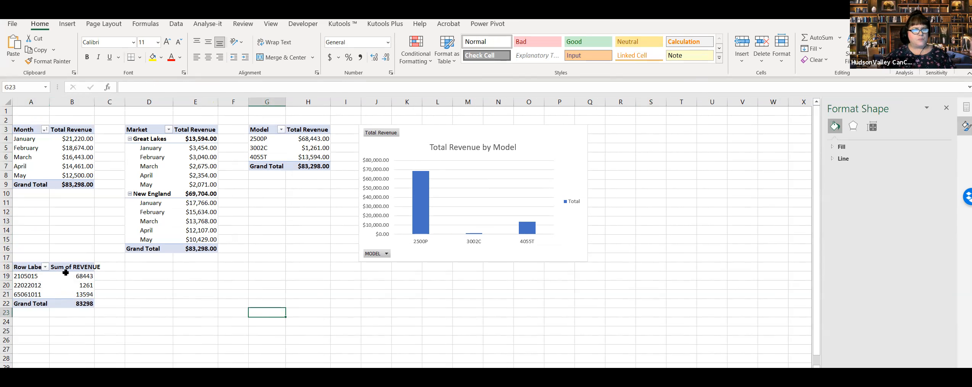
Step: Widen columns A and B on Sales Revenue to fit the store PivotTable's headers
double_click(94, 102)
click(46, 285)
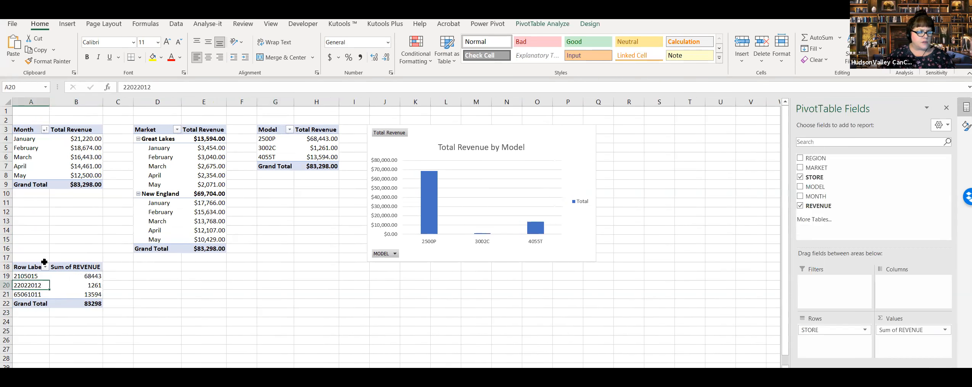
double_click(49, 101)
click(157, 329)
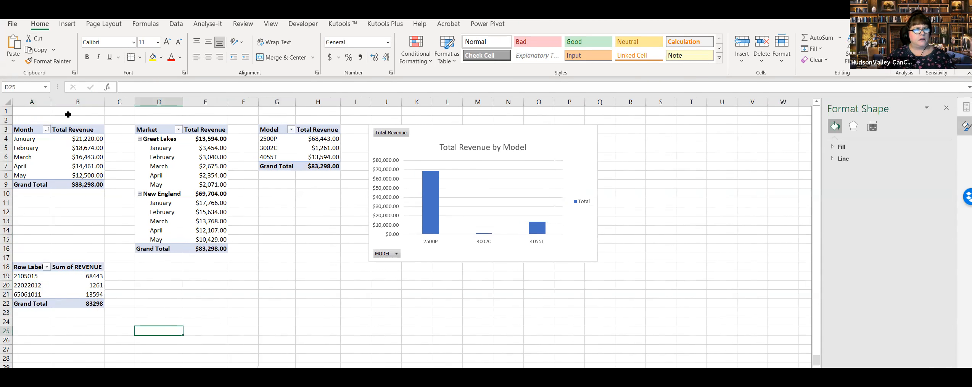
drag(51, 100, 54, 99)
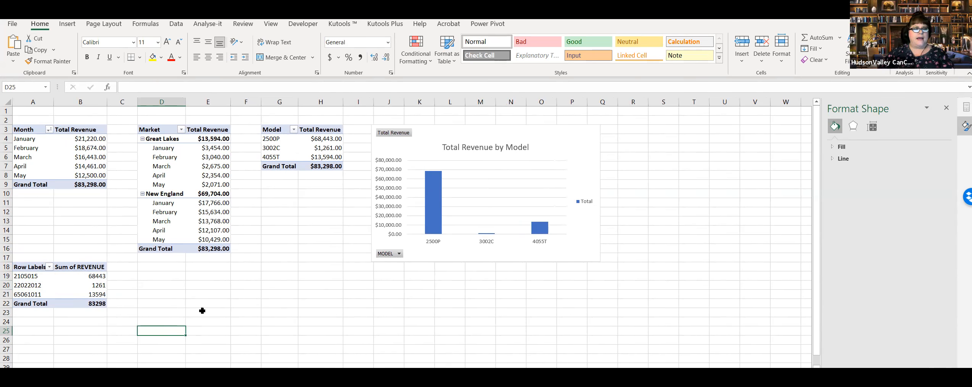
Step: Rename the store PivotTable's Sum of REVENUE header in B18 to Total Revenue
click(78, 278)
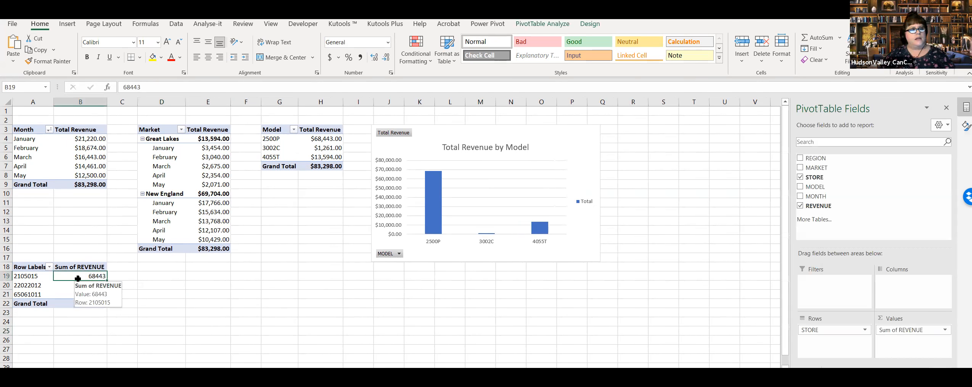
click(86, 266)
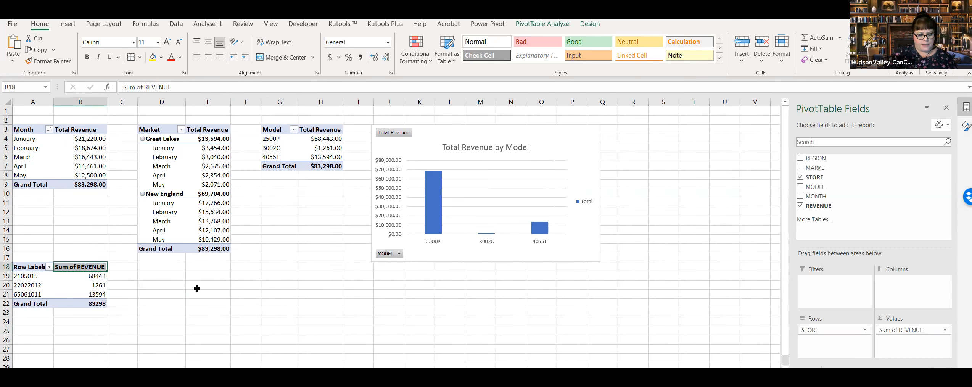
text(Totiasl)
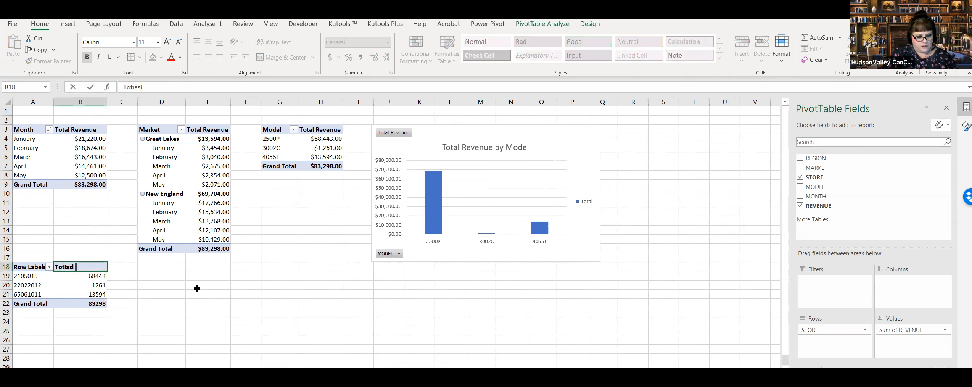
key(BackSpace)
key(BackSpace)
key(BackSpace)
text(al Revnue)
key(BackSpace)
key(BackSpace)
key(BackSpace)
text(enue)
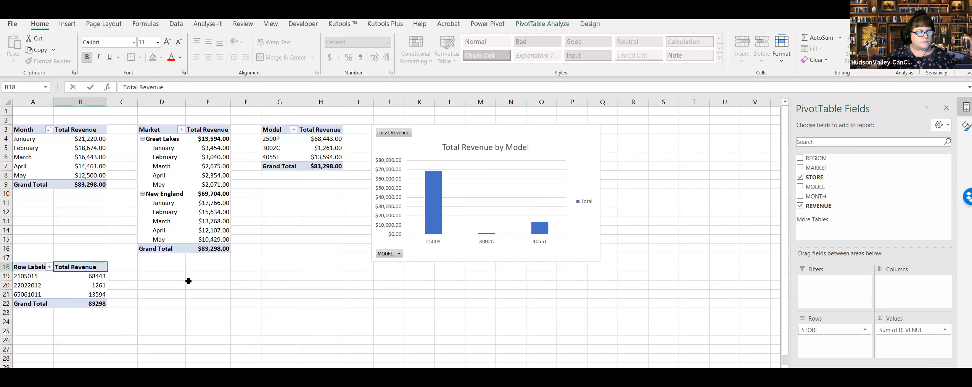
click(188, 282)
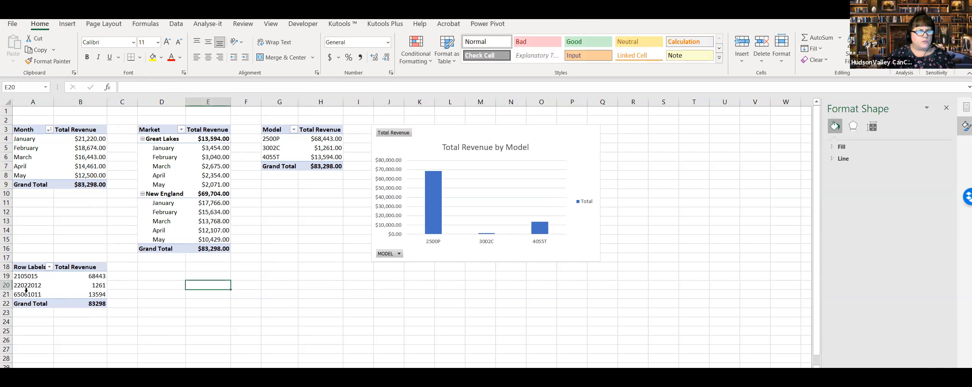
Step: Rename the store PivotTable's Row Labels header in A18 to Store
click(33, 266)
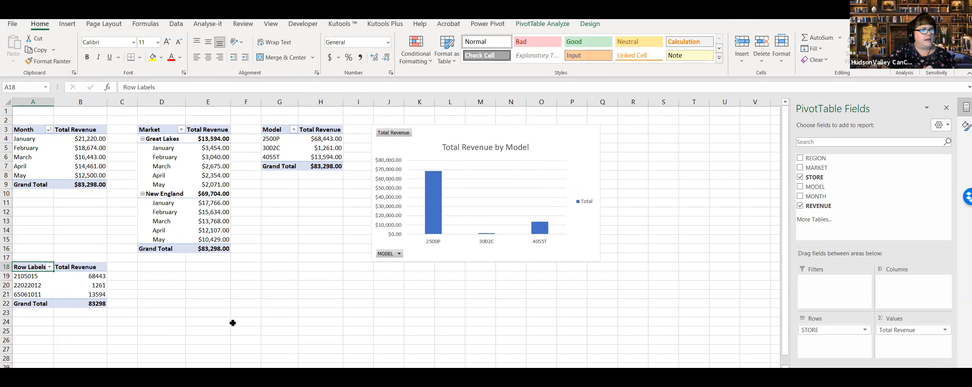
text(St)
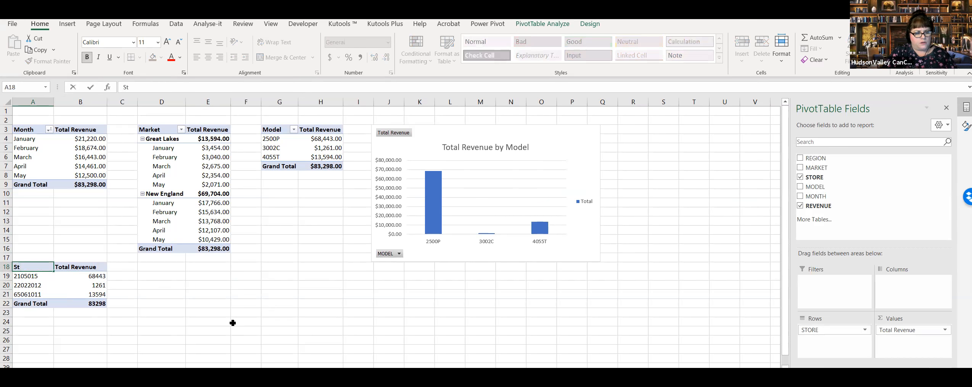
text(ore)
key(Return)
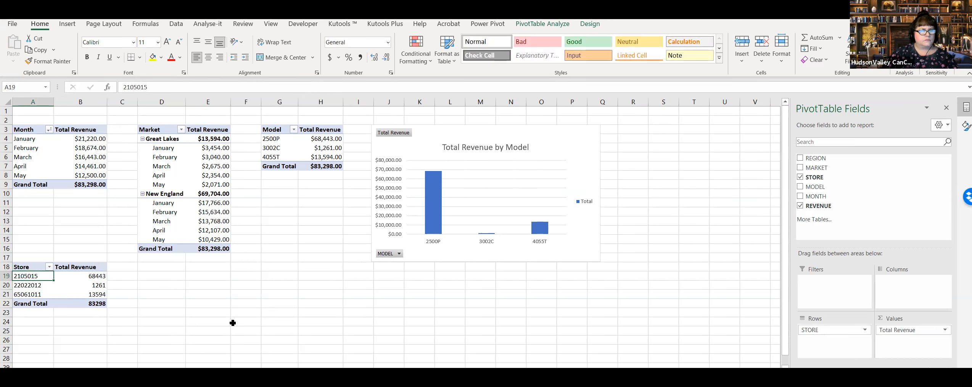
drag(260, 287, 264, 285)
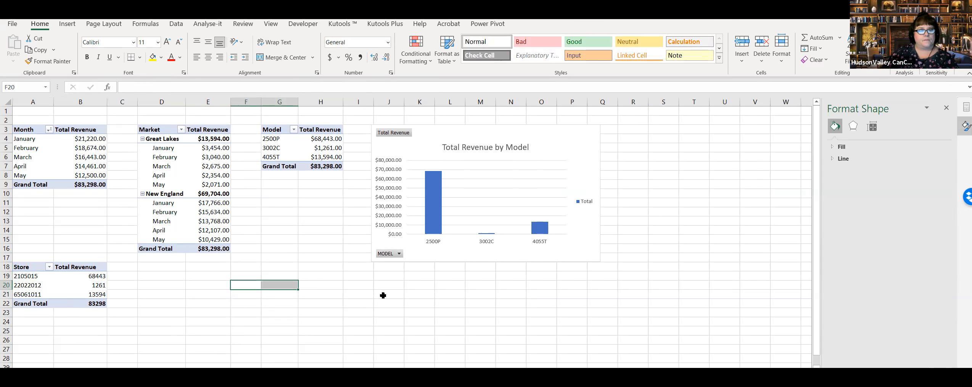
click(216, 319)
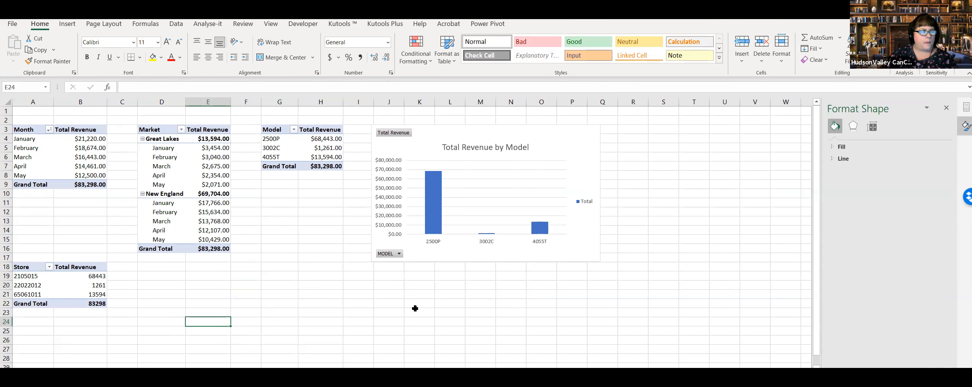
Step: Insert a 2-D pie PivotChart from the store PivotTable's data in A18:B21 on Sales Revenue
scroll(353, 267, down, 2)
scroll(353, 267, up, 2)
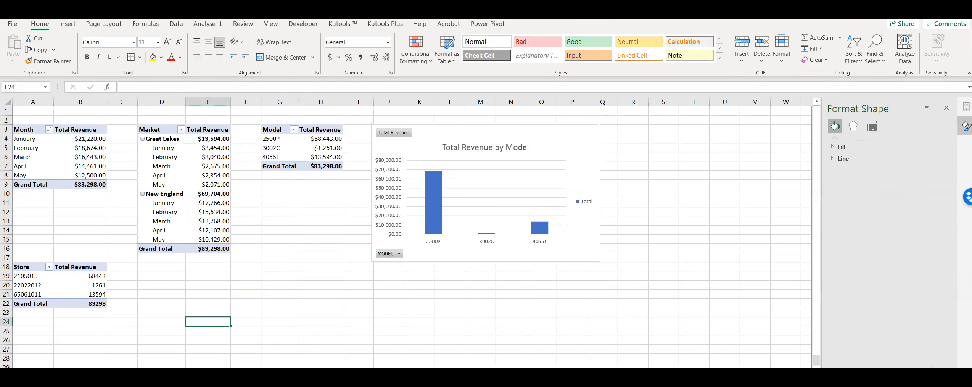
click(354, 323)
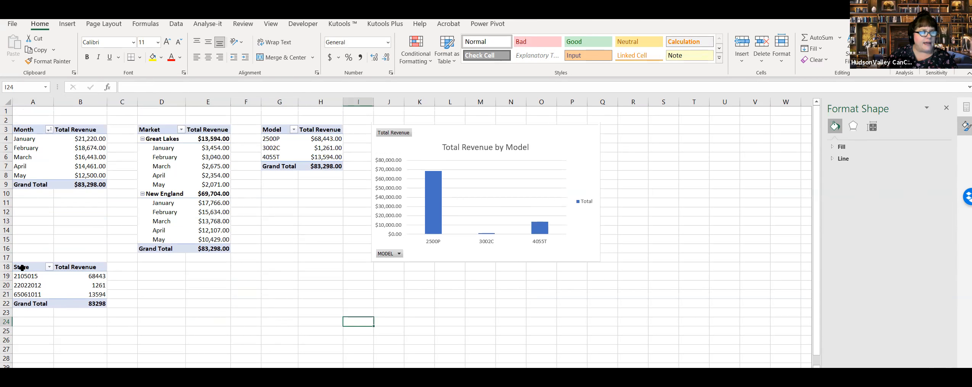
drag(21, 267, 96, 296)
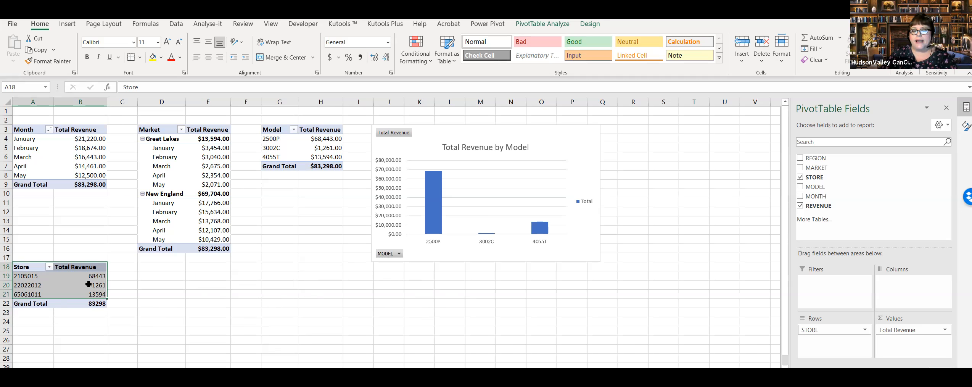
mouse_move(88, 284)
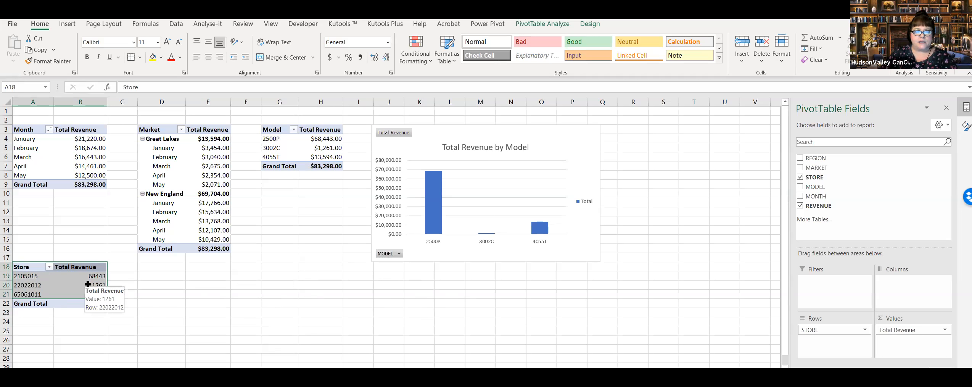
click(71, 27)
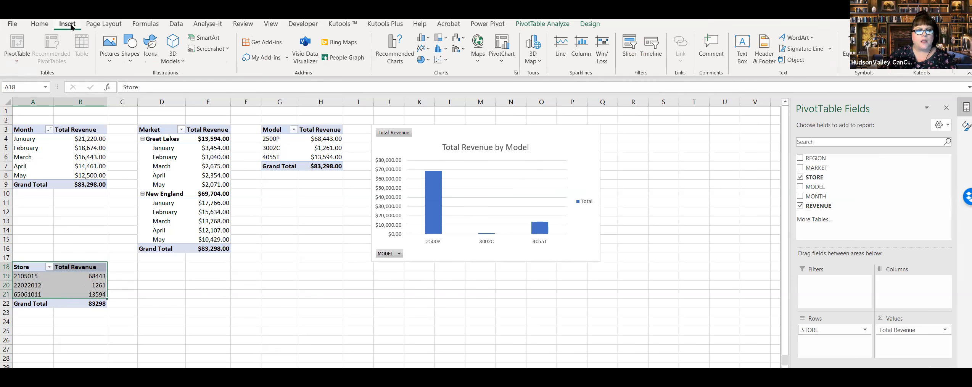
click(421, 59)
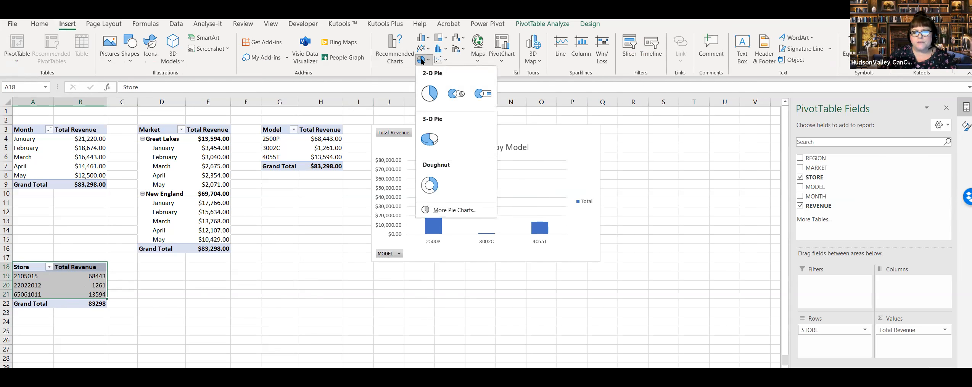
click(429, 95)
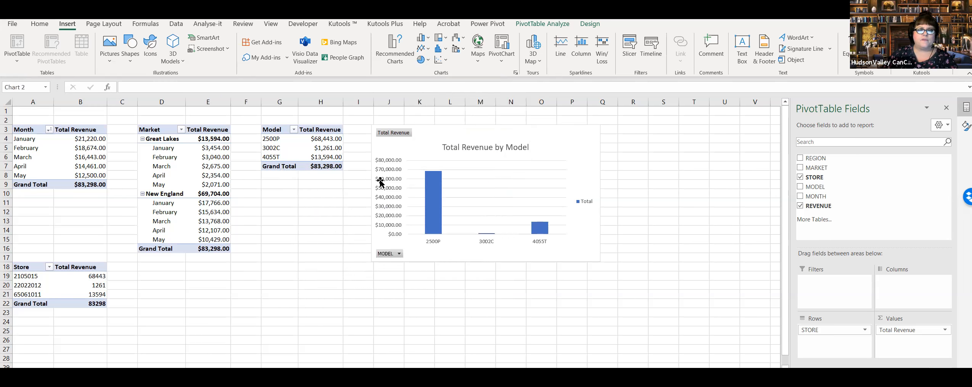
Step: Place the store pie chart directly below the Total Revenue by Model chart, aligned with its edges
drag(350, 177, 439, 275)
scroll(732, 266, down, 3)
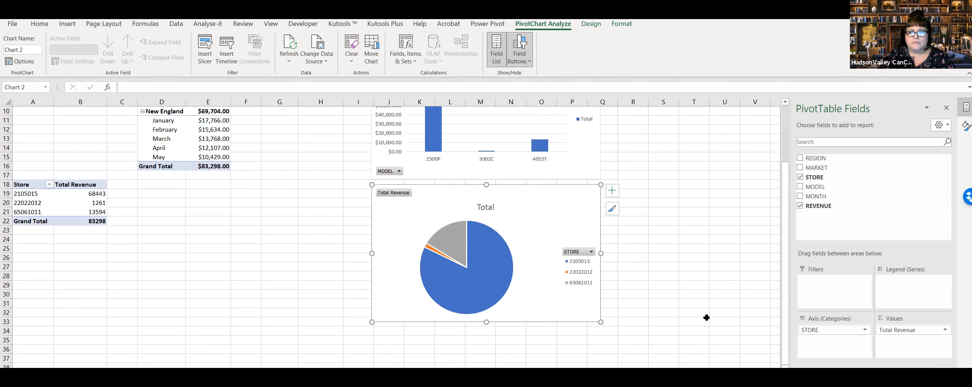
scroll(707, 317, up, 2)
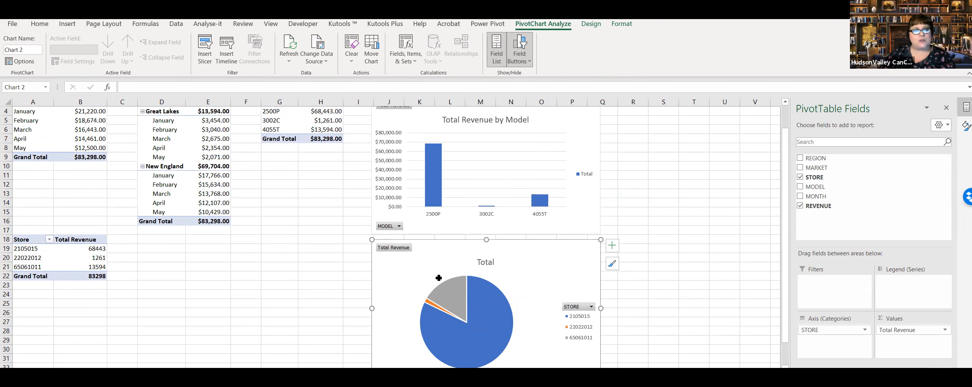
scroll(293, 286, up, 1)
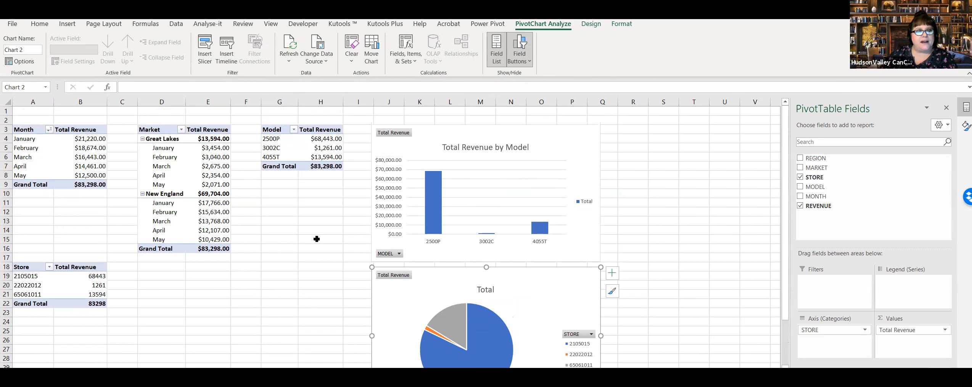
scroll(277, 255, down, 1)
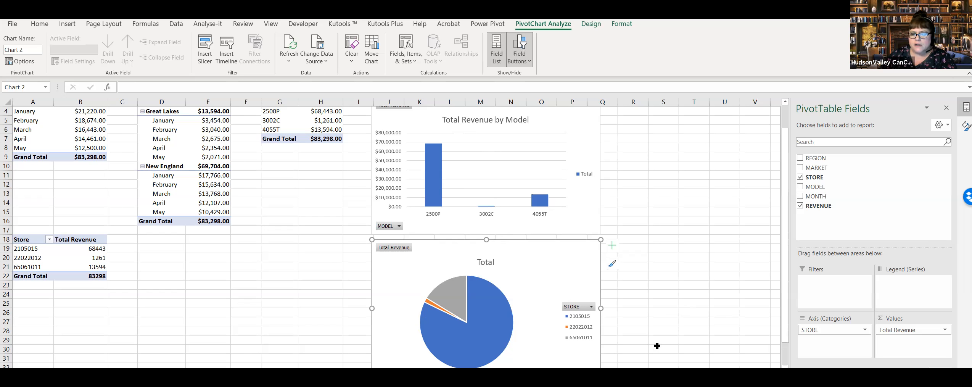
click(571, 125)
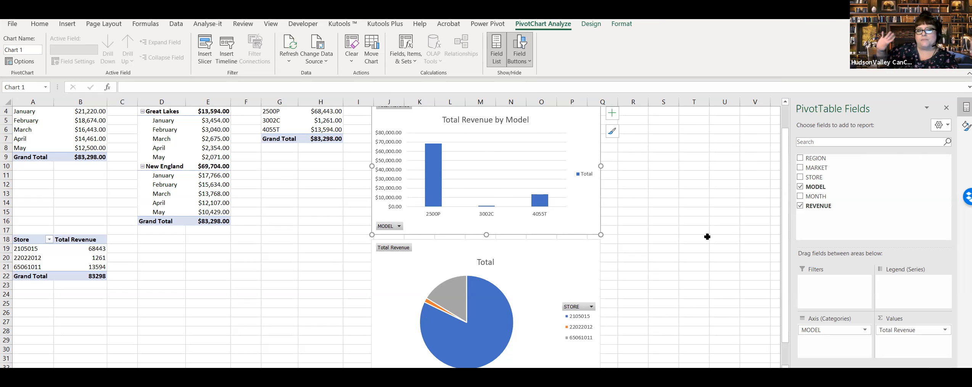
Step: Change the pie chart's title to Total Revenue by Store
click(564, 266)
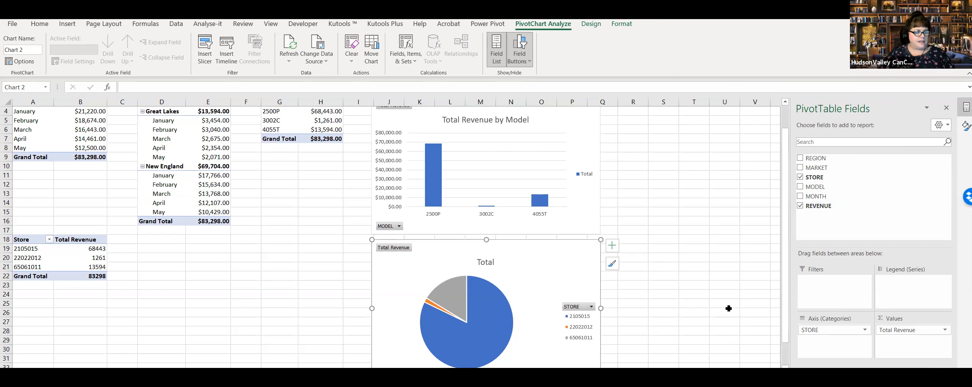
double_click(484, 263)
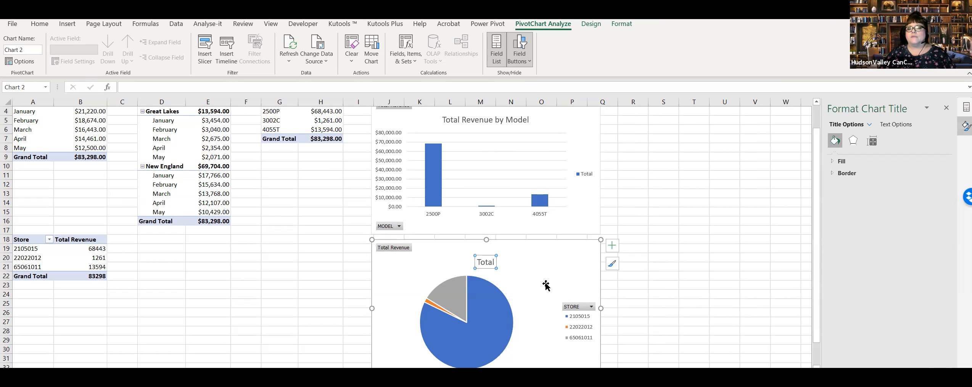
key(BackSpace)
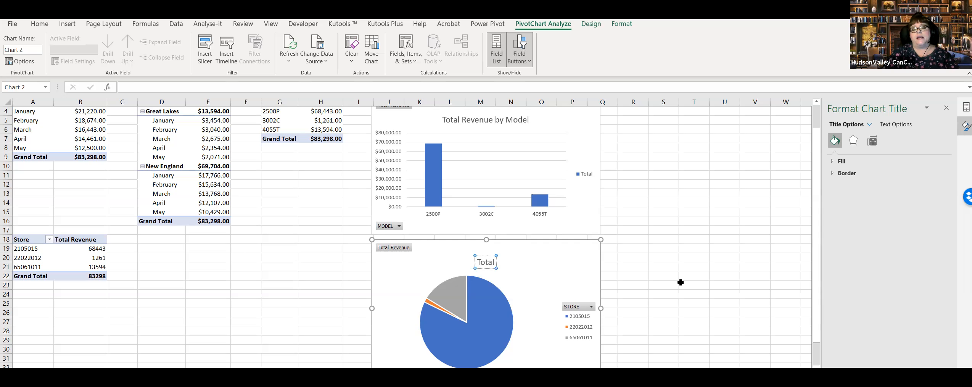
text(revenue)
key(BackSpace)
key(BackSpace)
key(BackSpace)
key(BackSpace)
key(BackSpace)
key(BackSpace)
key(BackSpace)
key(BackSpace)
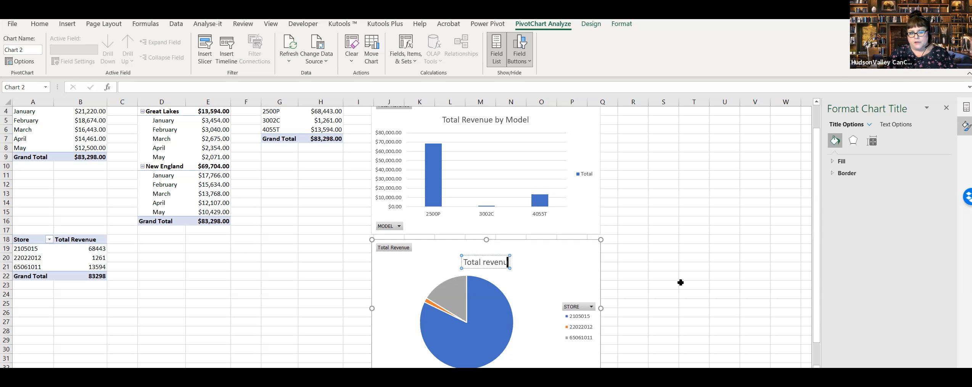
text(Reven)
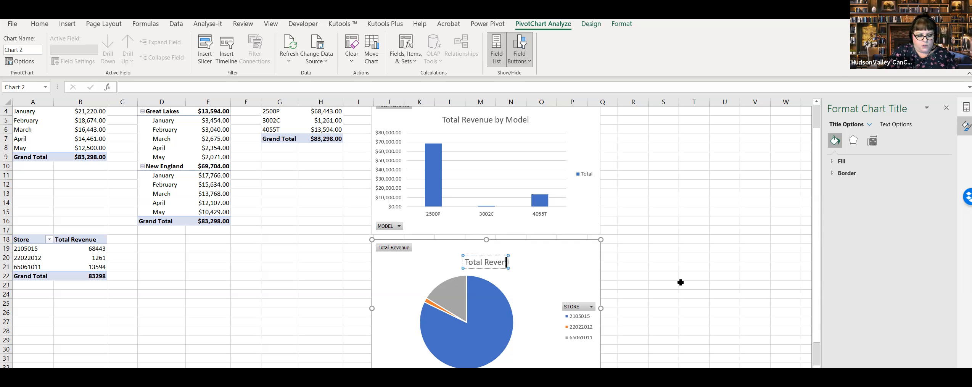
text(ue by Store)
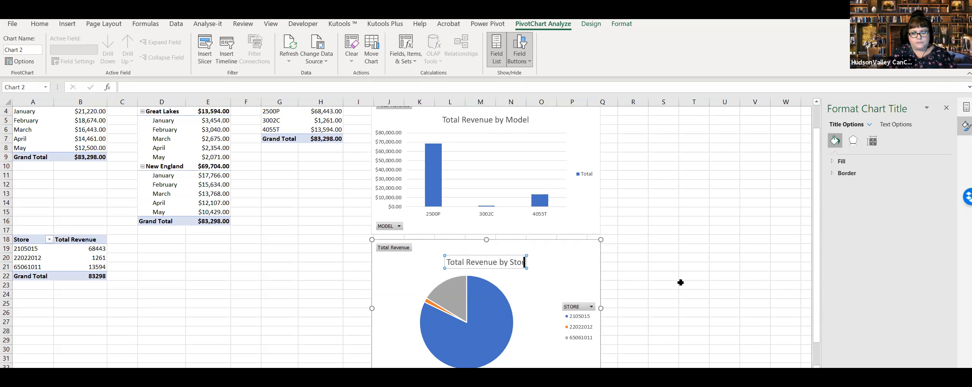
click(689, 289)
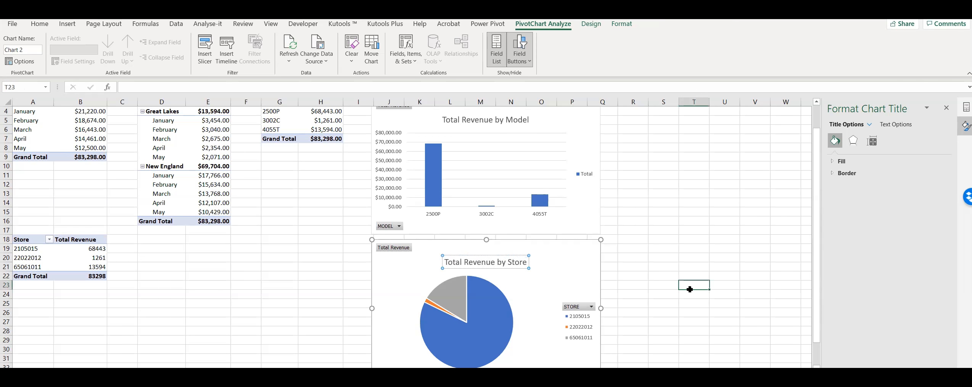
click(509, 277)
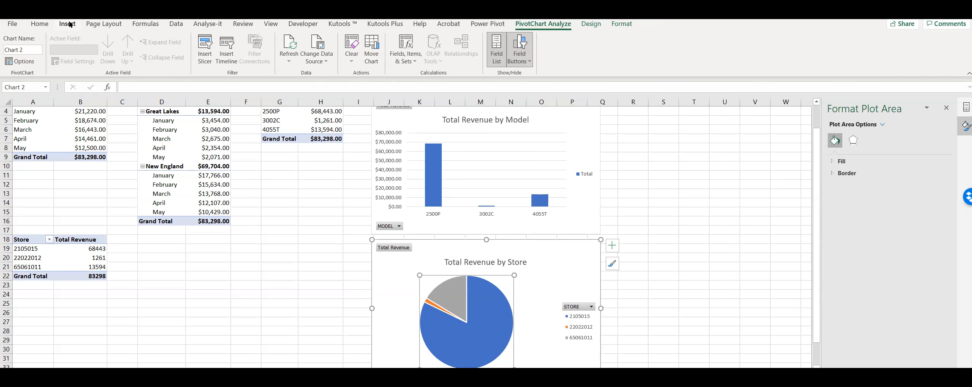
click(254, 265)
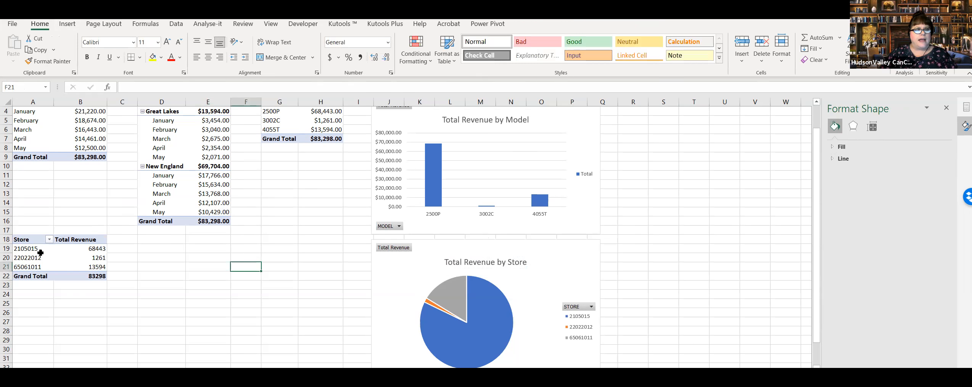
click(49, 238)
drag(50, 238, 95, 267)
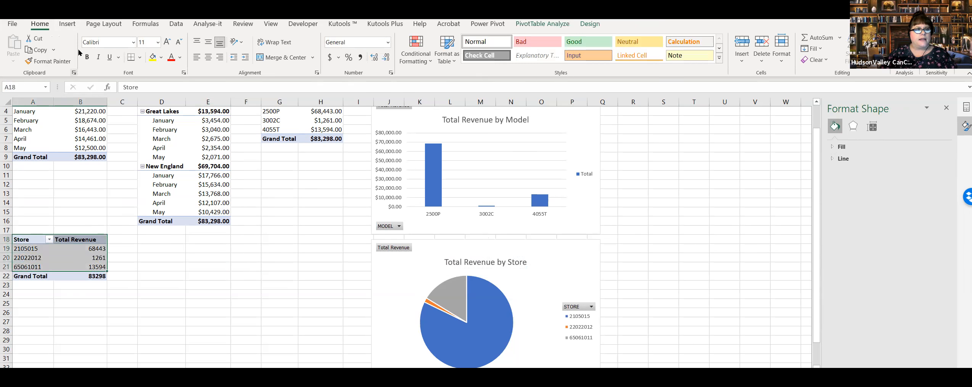
click(67, 23)
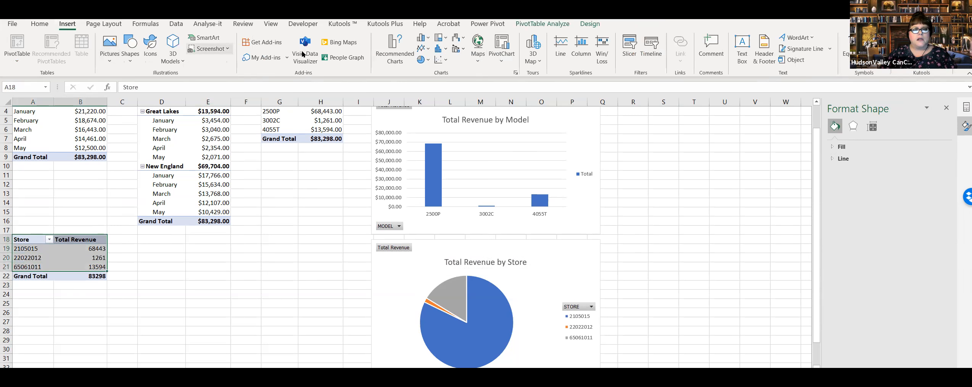
click(420, 60)
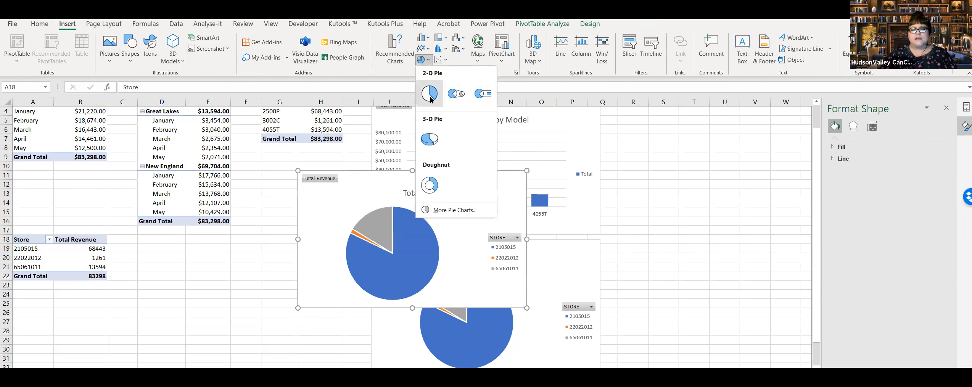
click(431, 100)
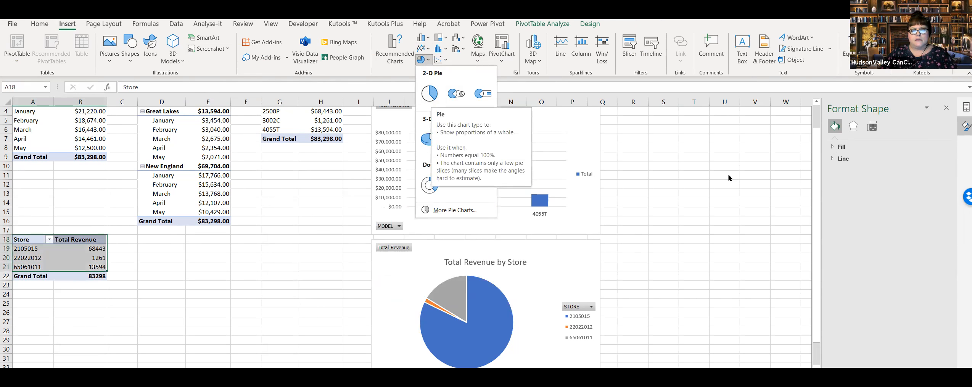
key(Escape)
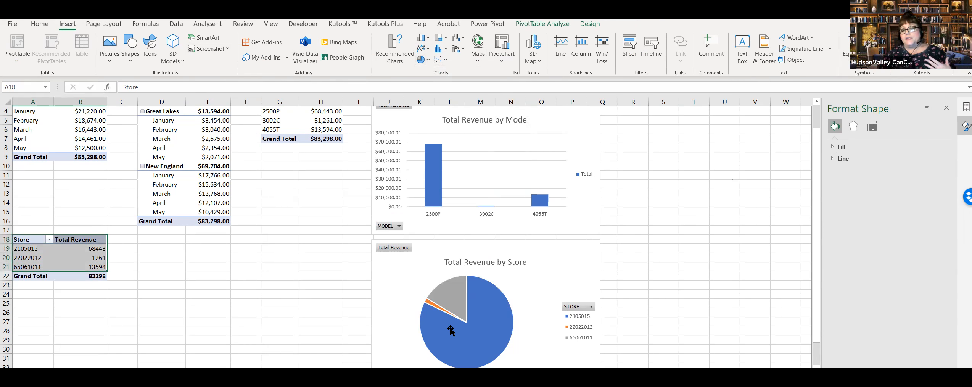
mouse_move(428, 201)
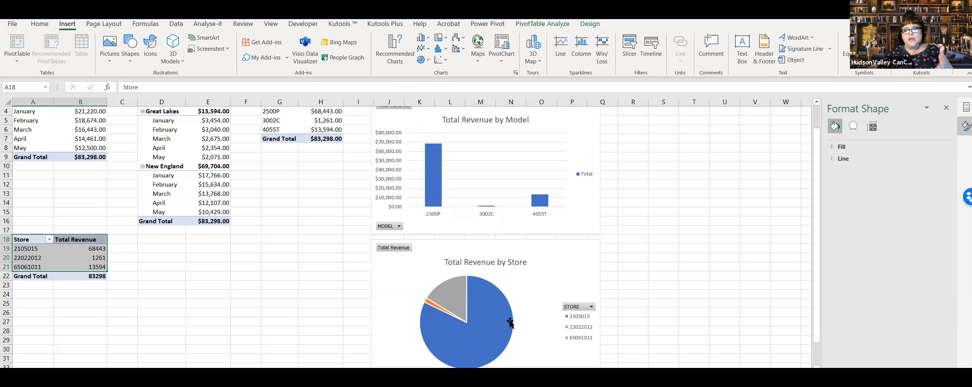
mouse_move(454, 294)
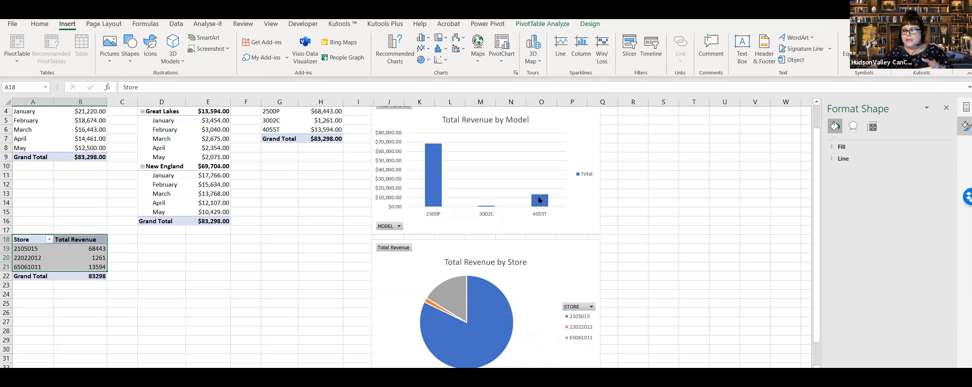
mouse_move(443, 309)
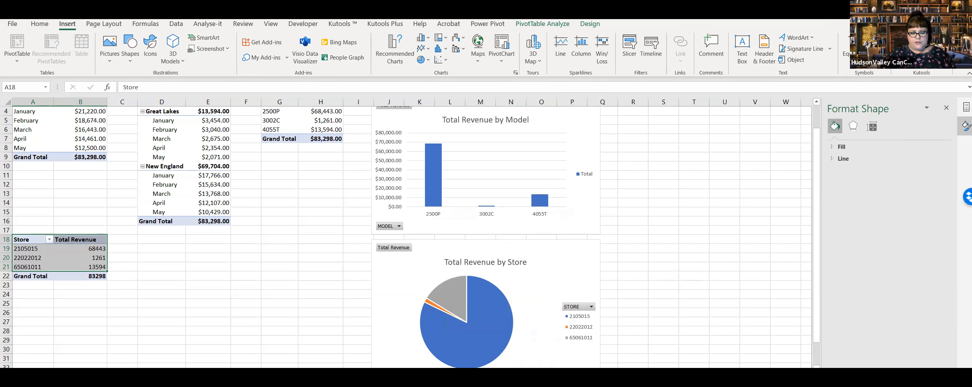
Step: Delete the leftover sheet holding the original store PivotTable and return to Sales Revenue
click(209, 300)
click(187, 375)
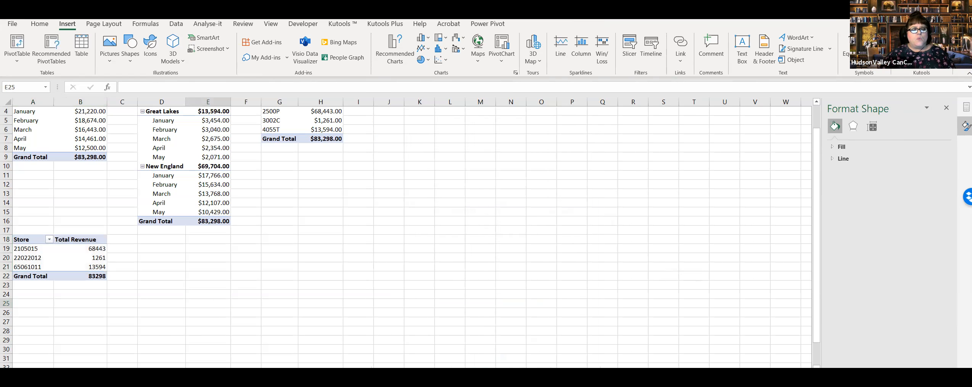
click(117, 305)
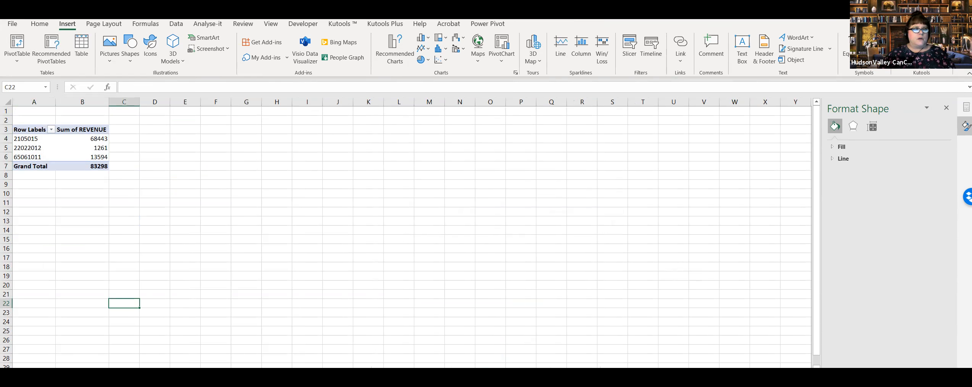
right_click(106, 374)
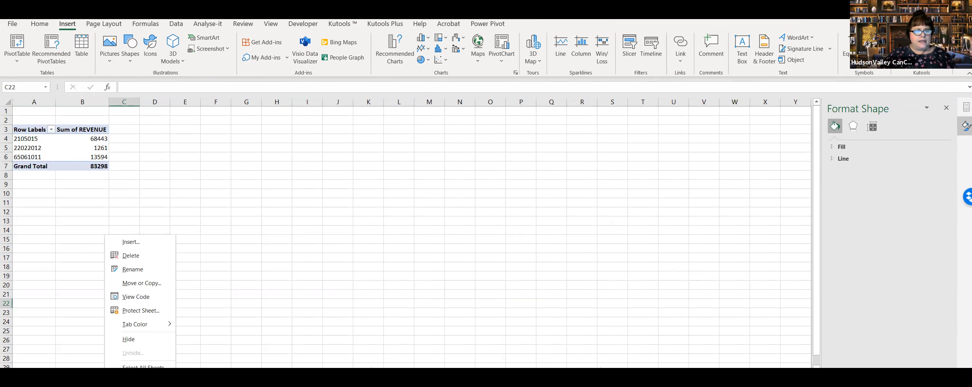
click(137, 255)
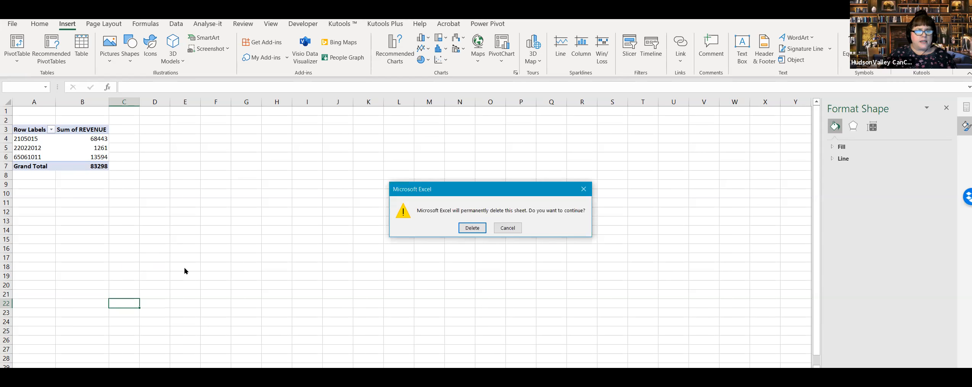
click(473, 228)
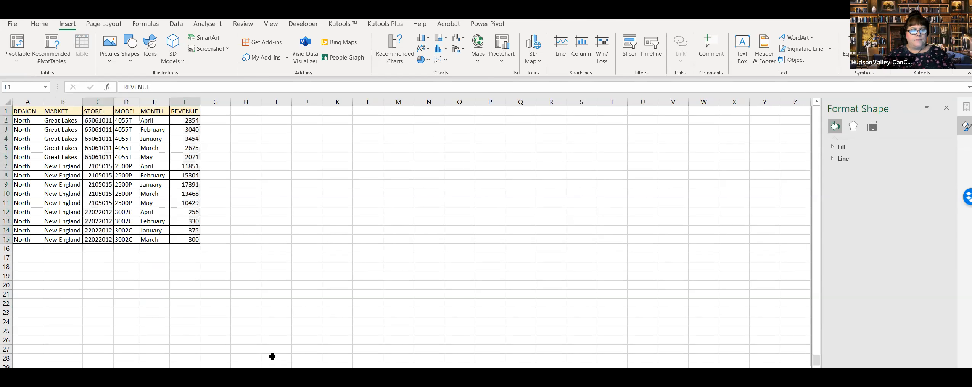
click(293, 328)
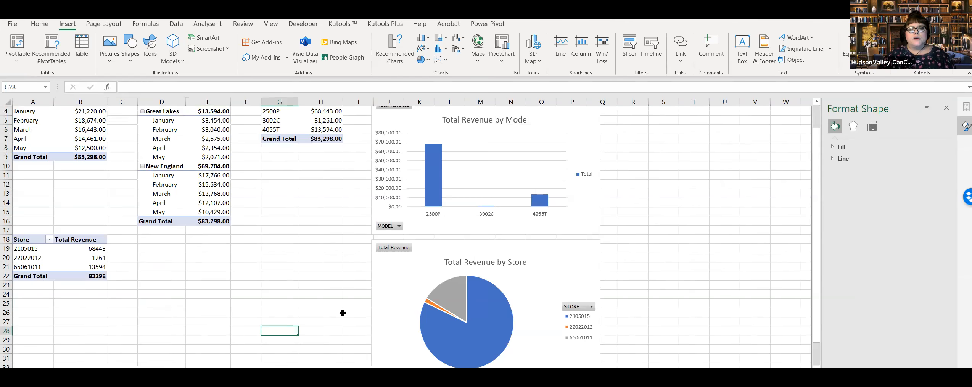
scroll(342, 313, up, 1)
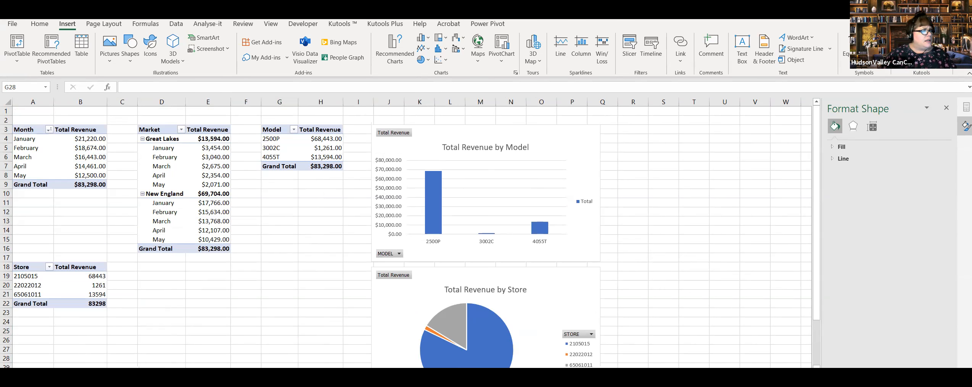
key(alt+Tab)
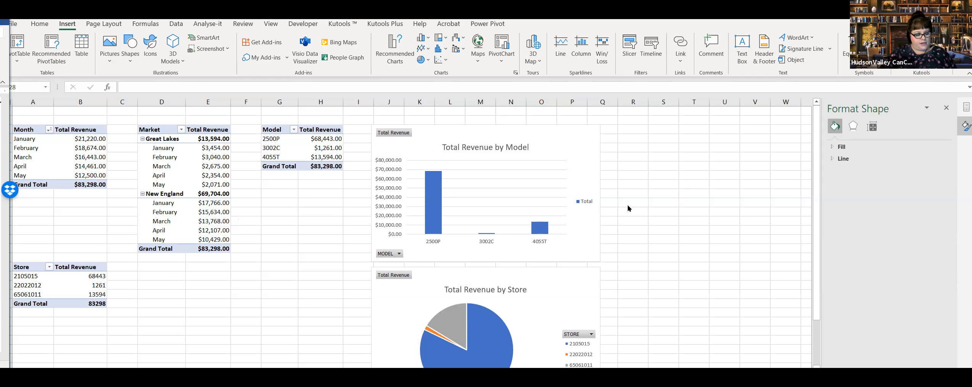
click(694, 220)
click(304, 256)
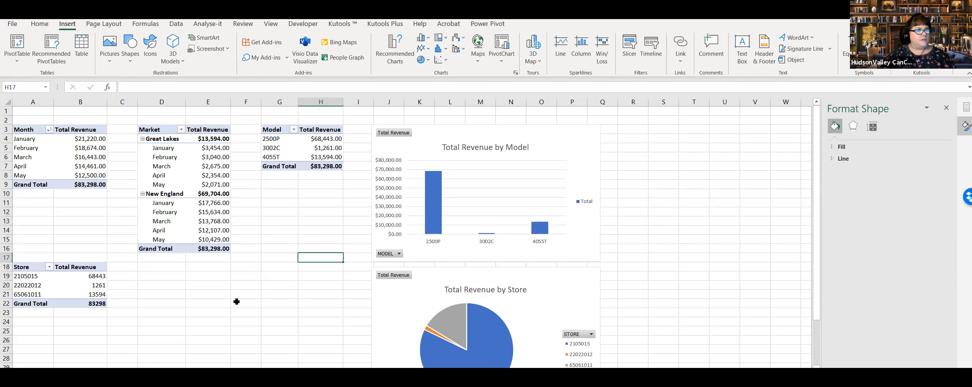
click(56, 286)
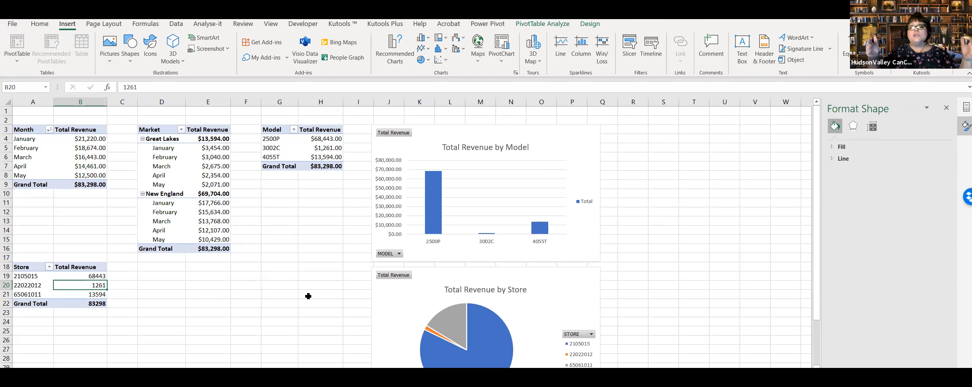
Step: Compare the Tabular Data records with the grand totals and store figures in the PivotTables on Sales Revenue
key(ctrl+Page_Up)
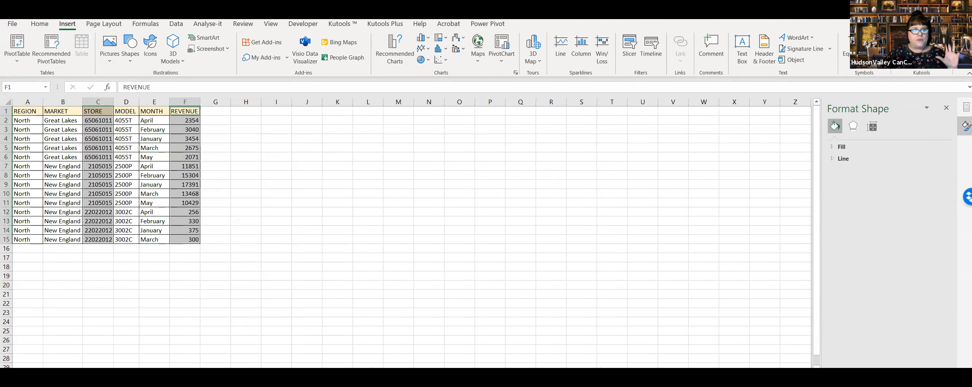
click(190, 310)
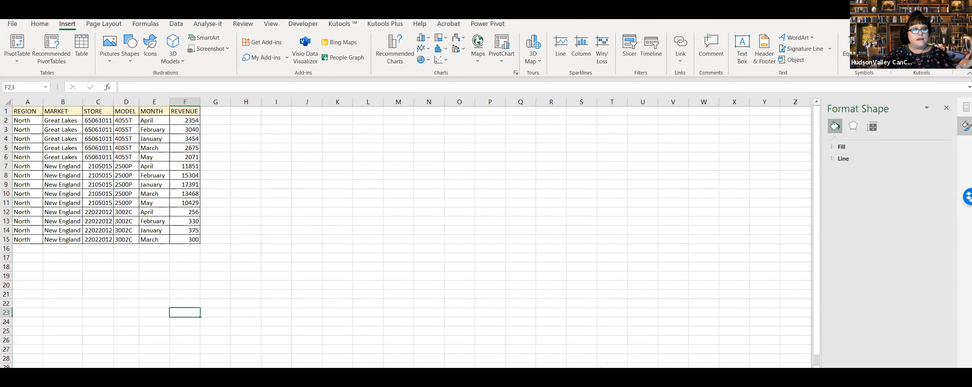
key(ctrl+Page_Down)
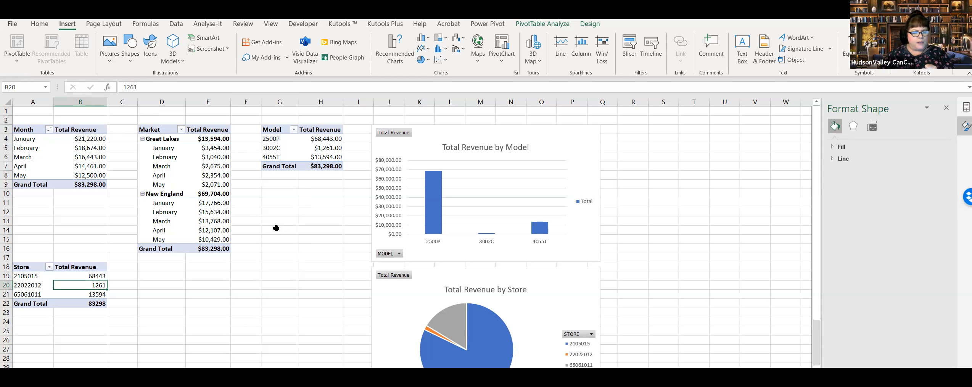
click(81, 191)
click(208, 248)
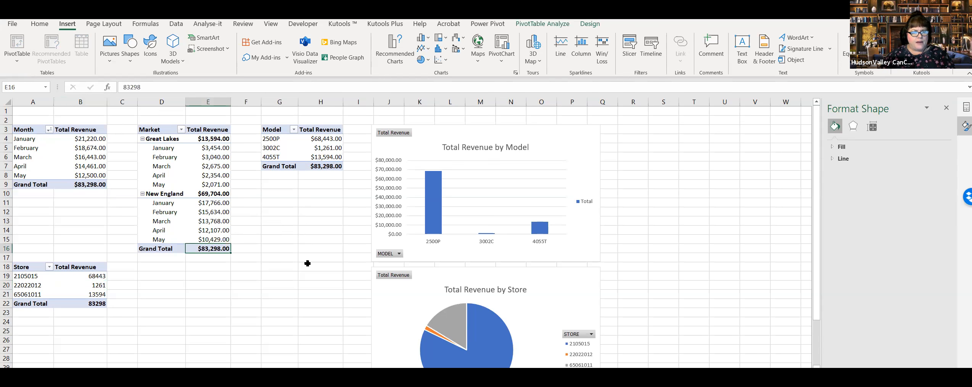
click(330, 166)
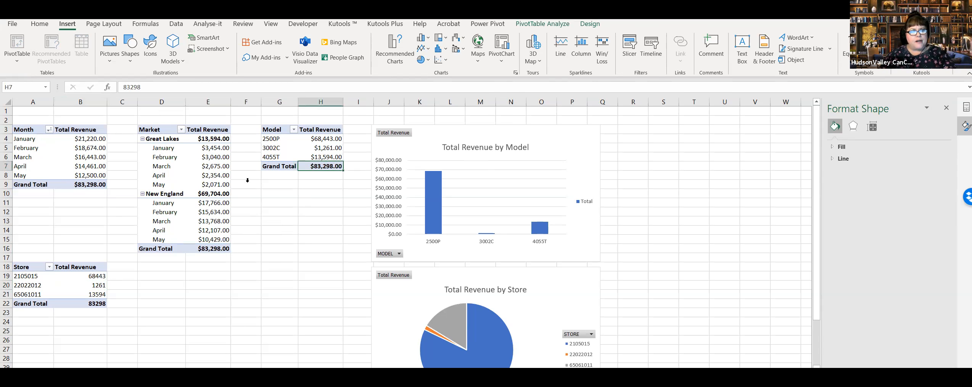
click(311, 215)
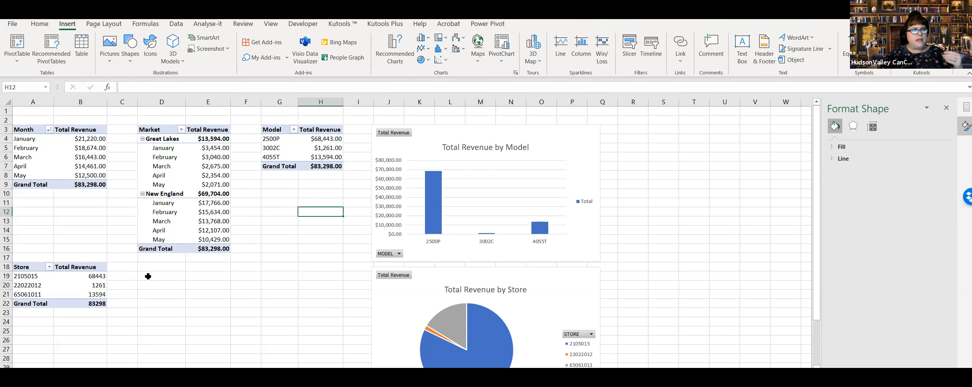
click(92, 278)
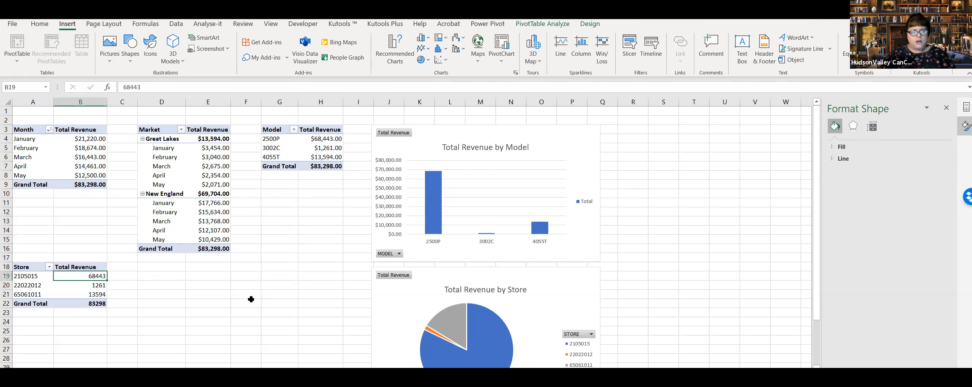
drag(43, 274, 42, 294)
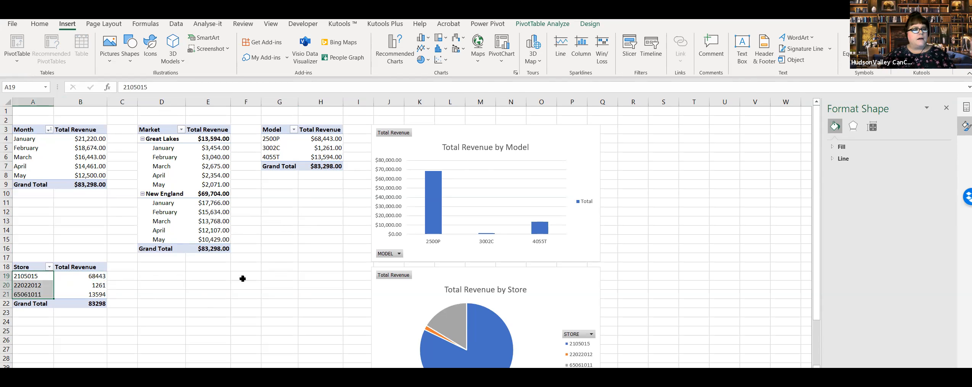
Step: Format the store PivotTable's Total Revenue values as Currency with the $ symbol and two decimal places
click(79, 286)
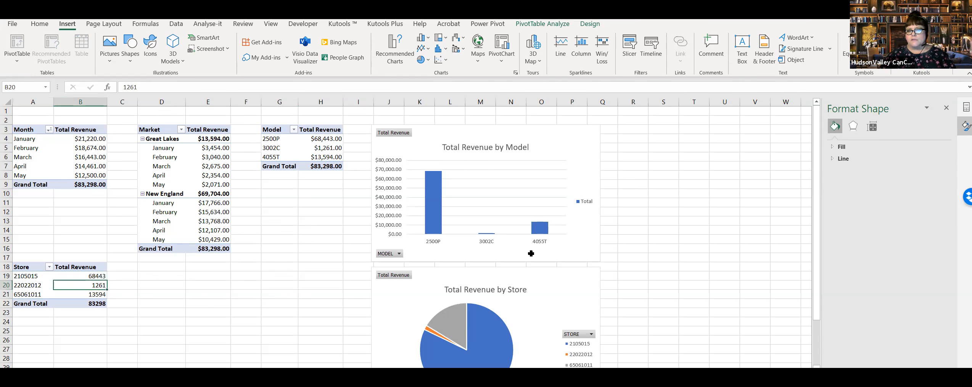
right_click(76, 285)
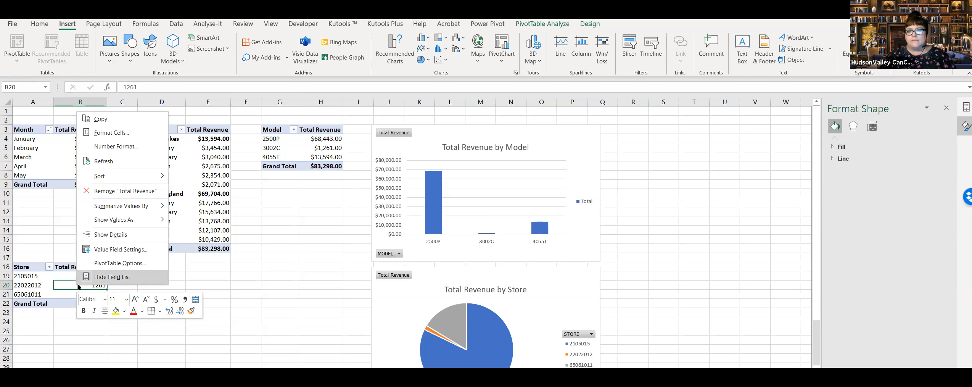
click(79, 282)
key(Left)
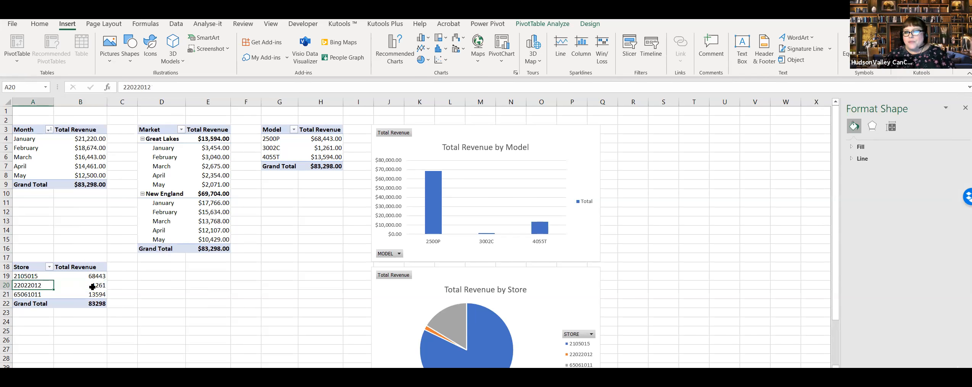
right_click(92, 287)
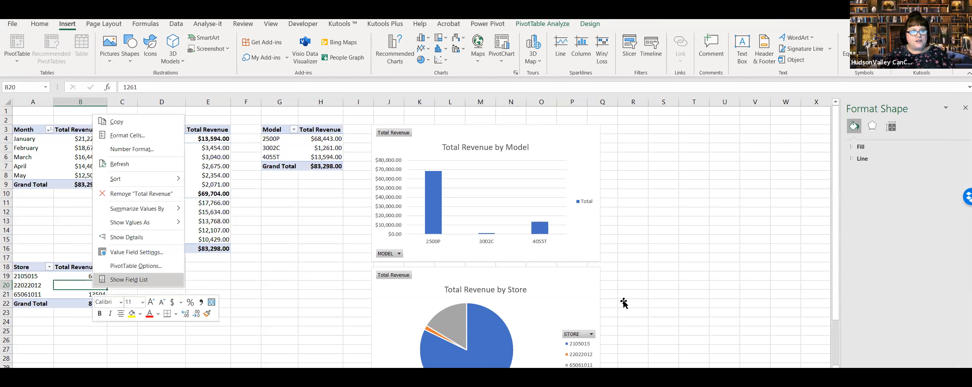
click(128, 280)
click(931, 329)
click(930, 322)
click(418, 241)
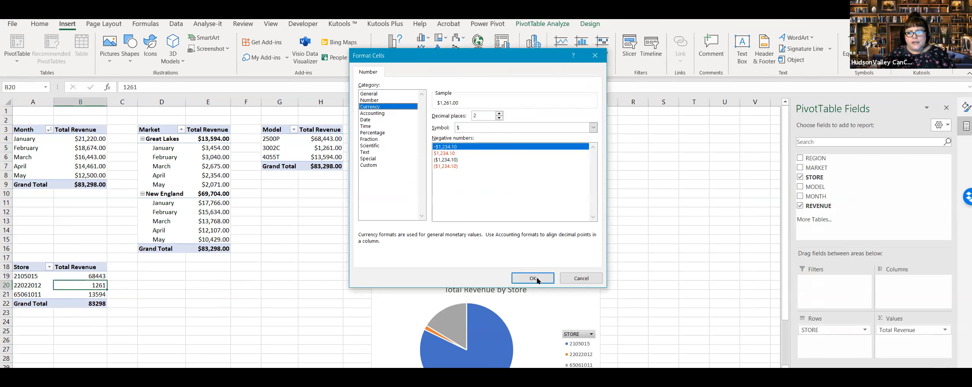
click(532, 278)
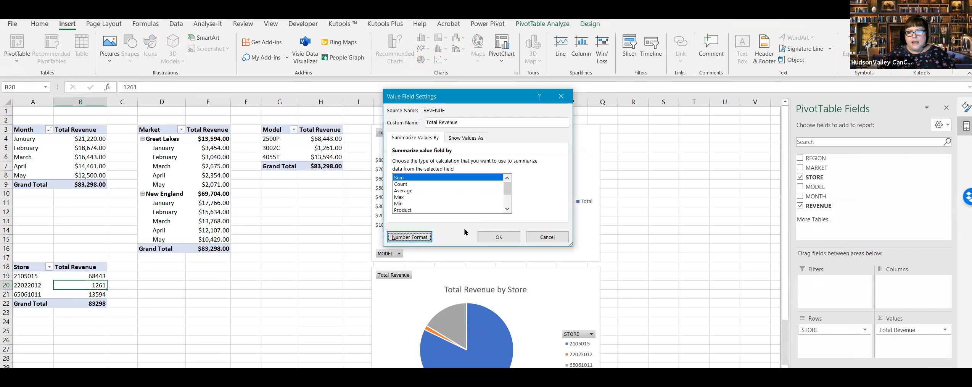
key(Return)
click(189, 302)
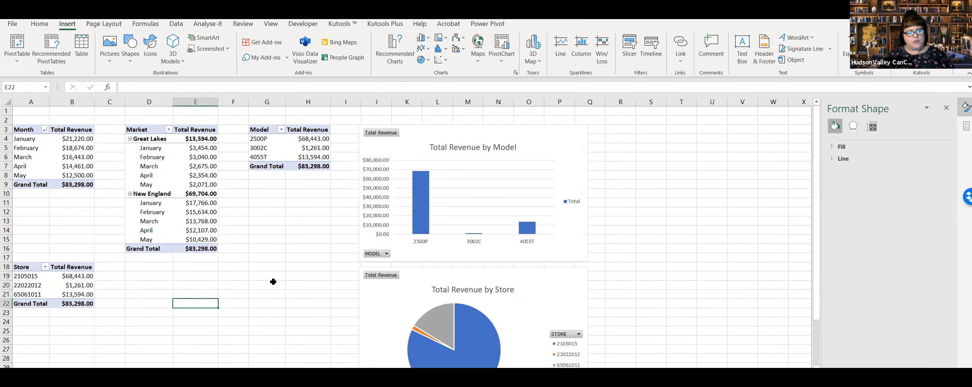
Step: Review the source records on Tabular Data against the finished PivotTables and charts on Sales Revenue
click(274, 302)
click(244, 291)
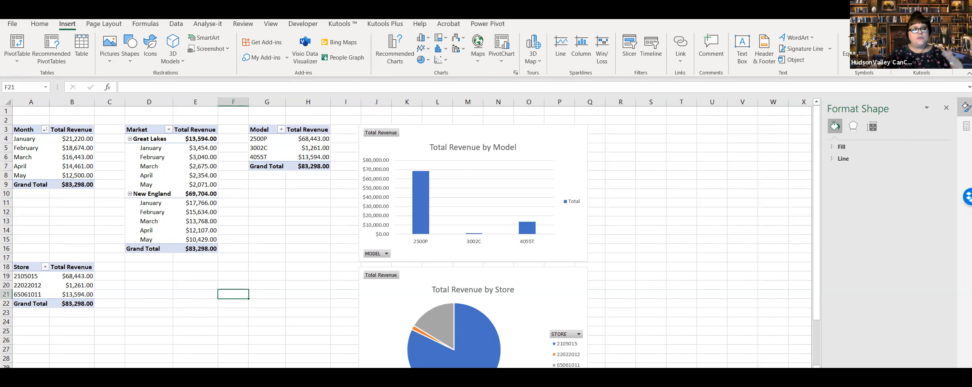
click(165, 374)
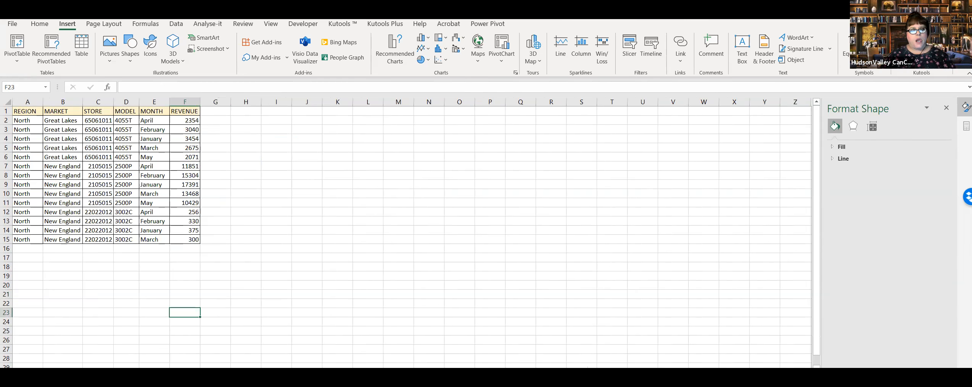
click(99, 373)
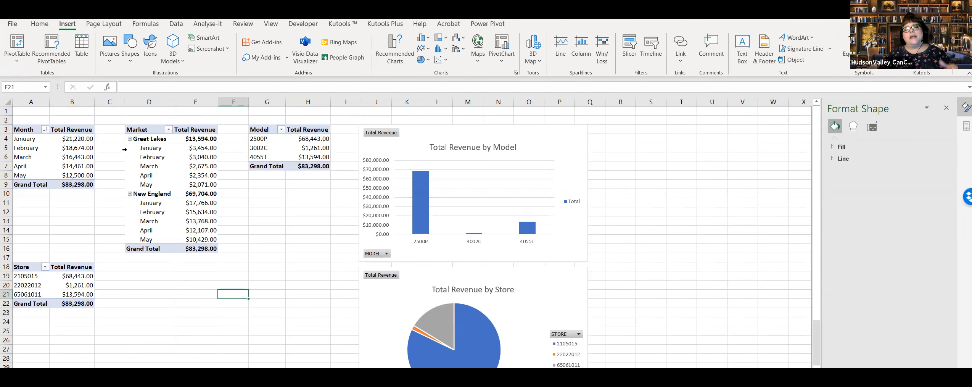
click(130, 373)
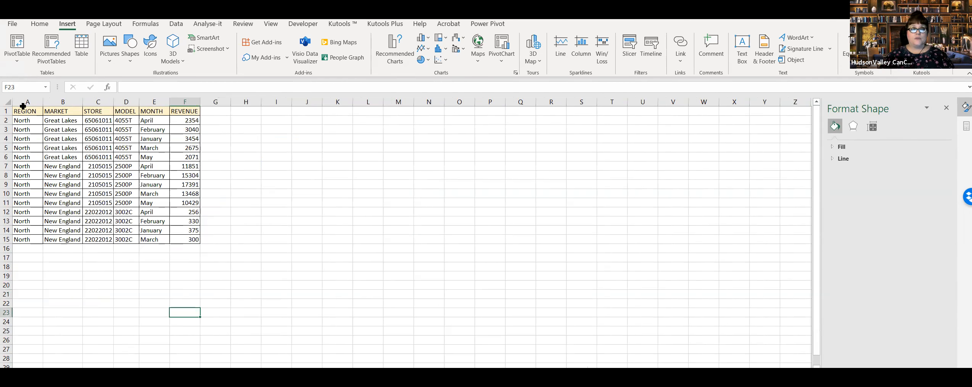
drag(24, 114, 189, 200)
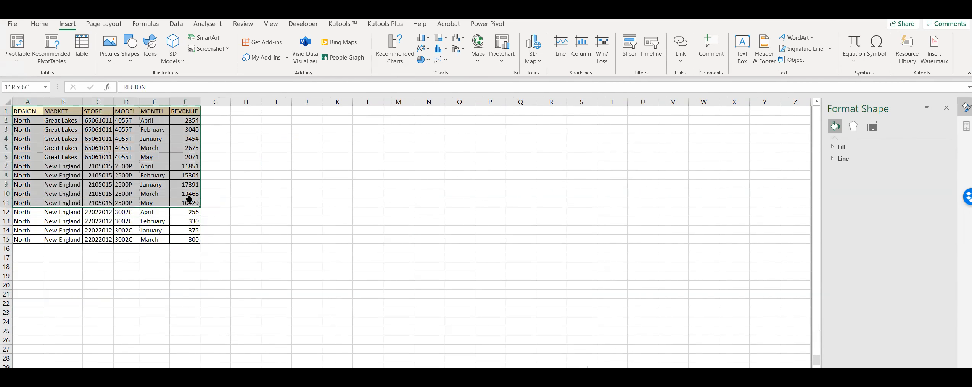
click(259, 191)
drag(26, 111, 195, 231)
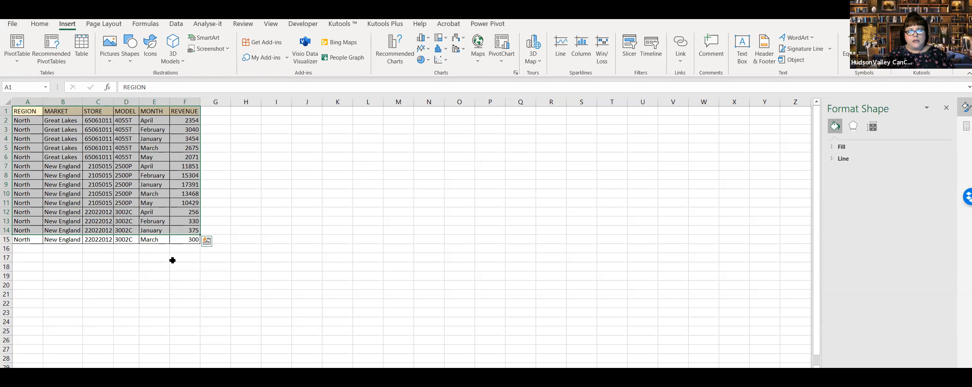
click(86, 245)
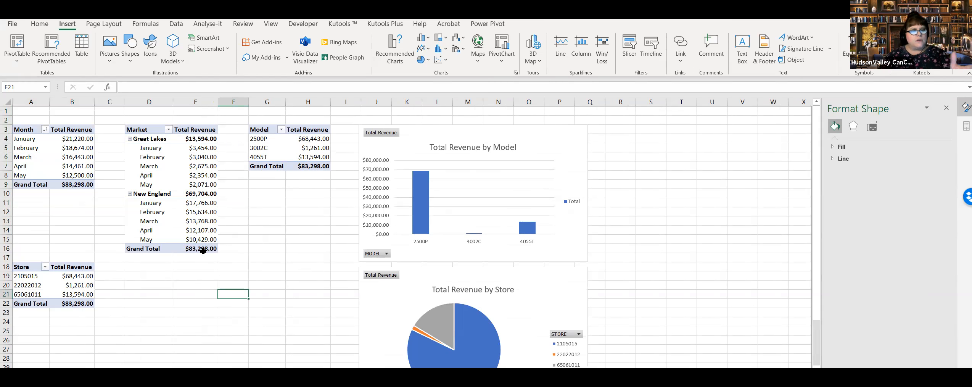
click(238, 321)
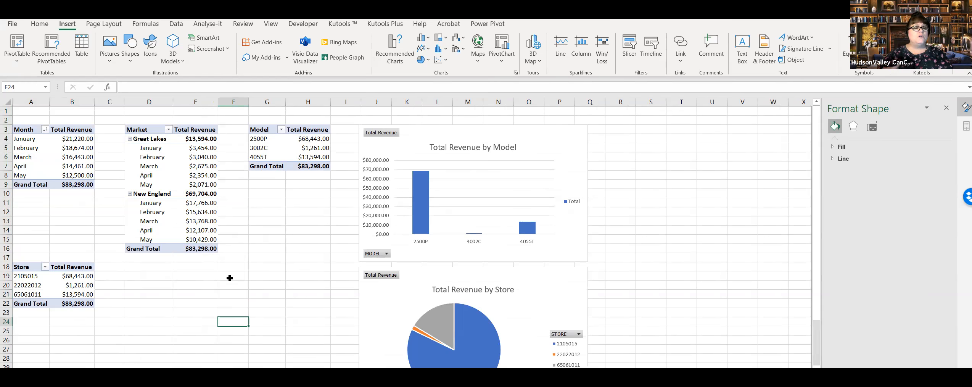
click(51, 278)
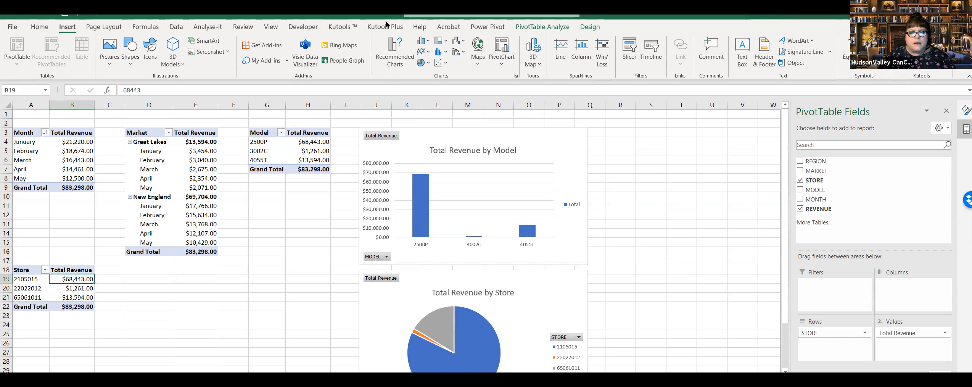
click(943, 13)
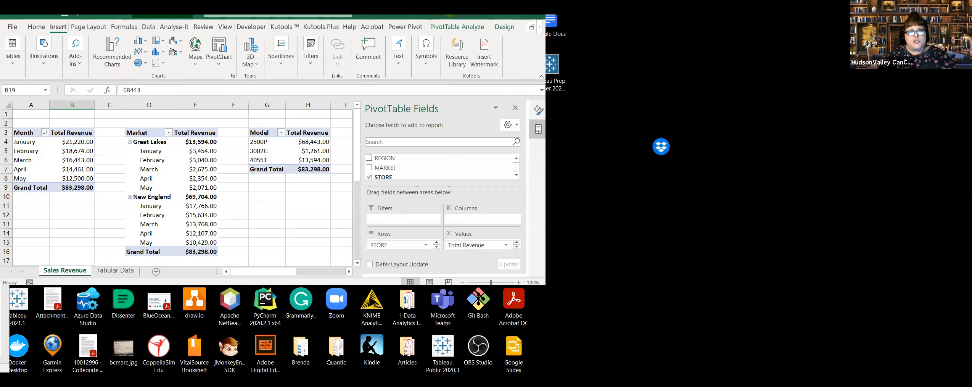
double_click(282, 18)
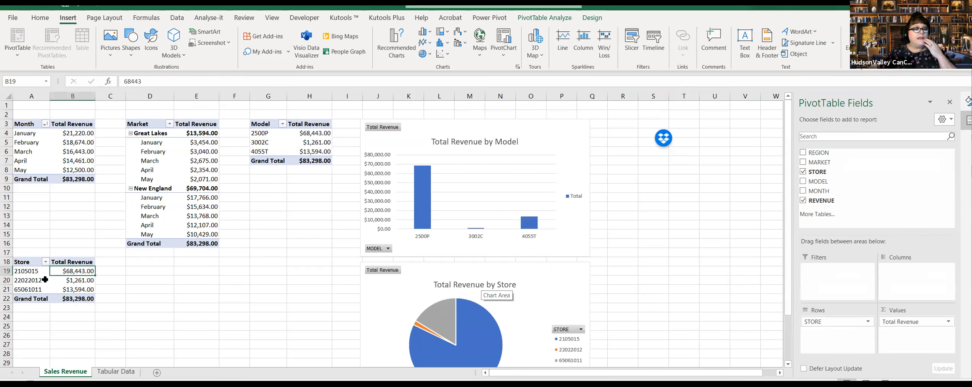
Step: Start a new calculated field named Commissions for the store PivotTable
click(43, 286)
click(74, 281)
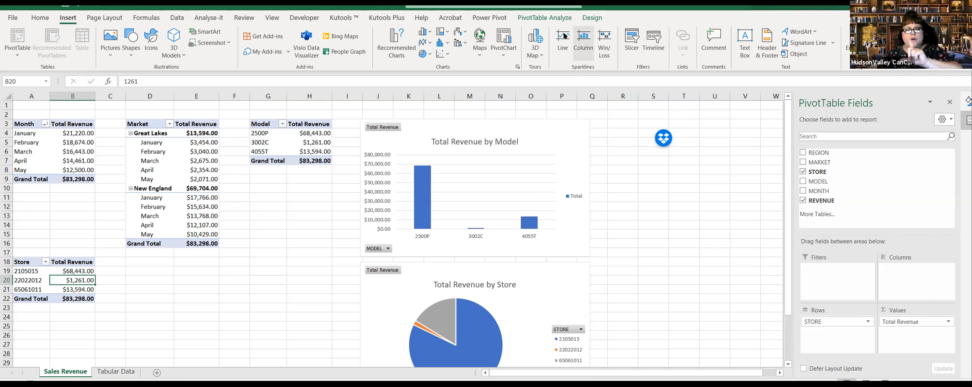
click(542, 20)
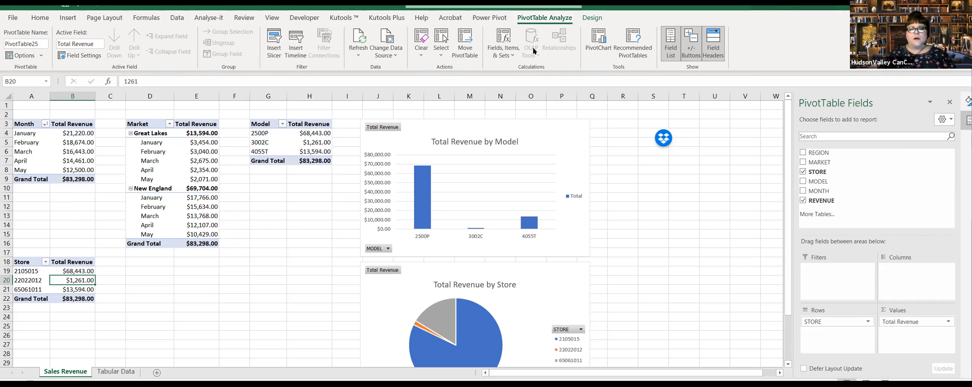
click(502, 52)
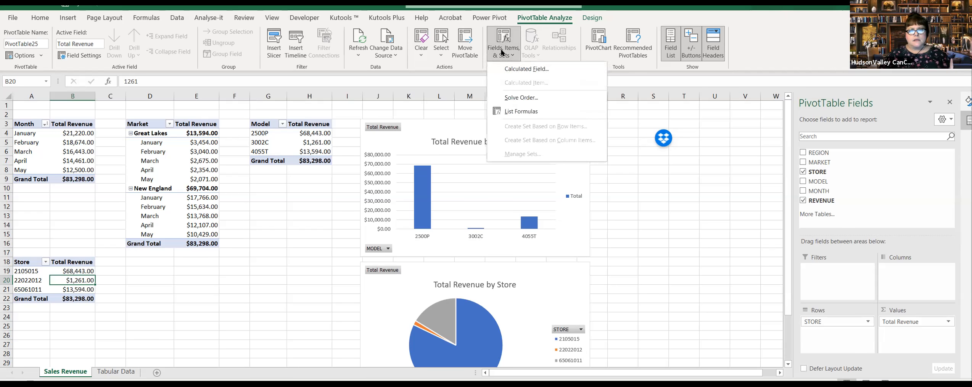
click(536, 69)
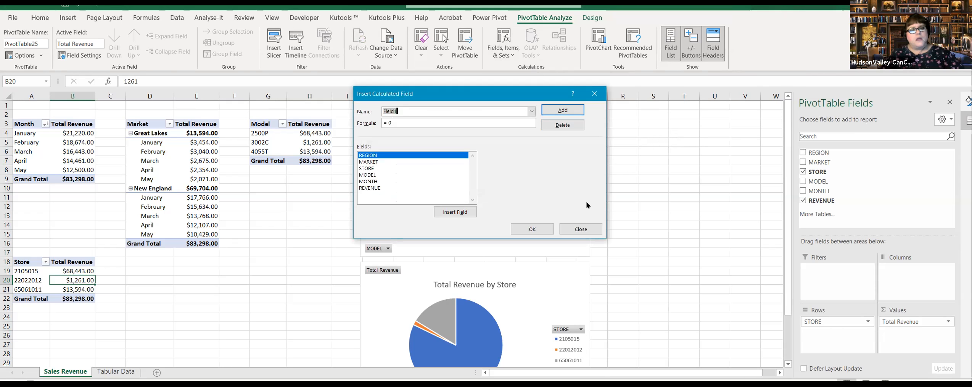
text(o)
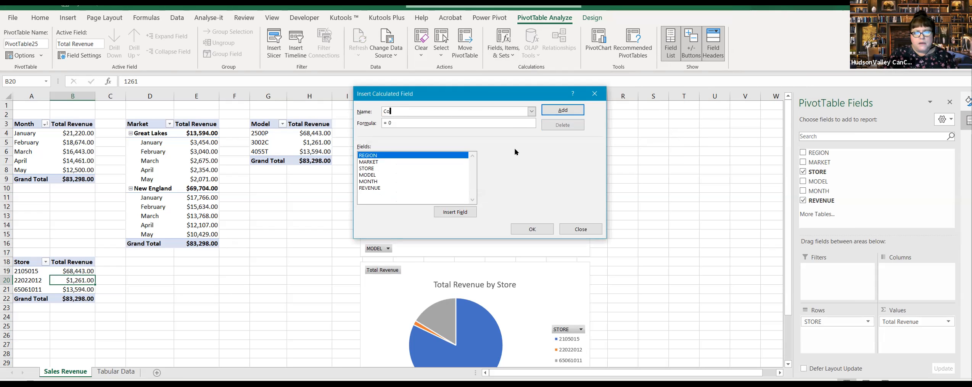
text(mmissions)
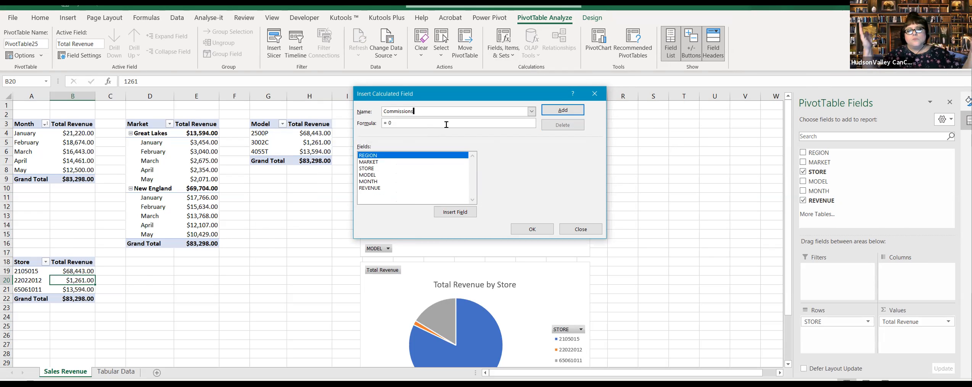
Step: Define the Commissions field with the formula = REVENUE*.10 and add it to the field list
click(401, 122)
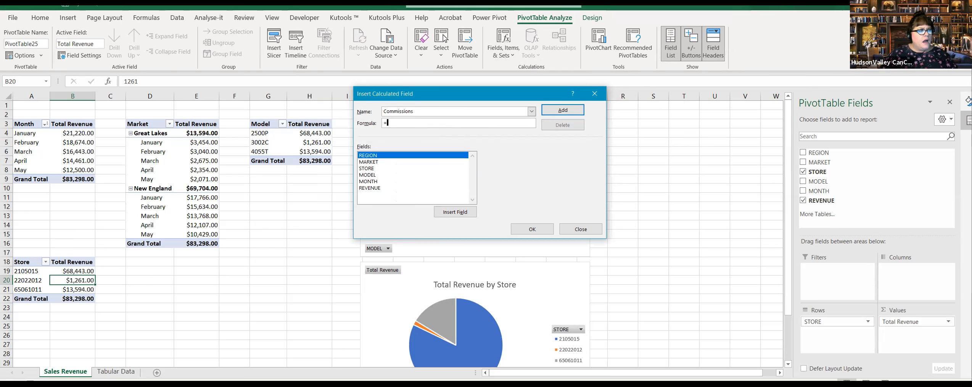
key(alt+Tab)
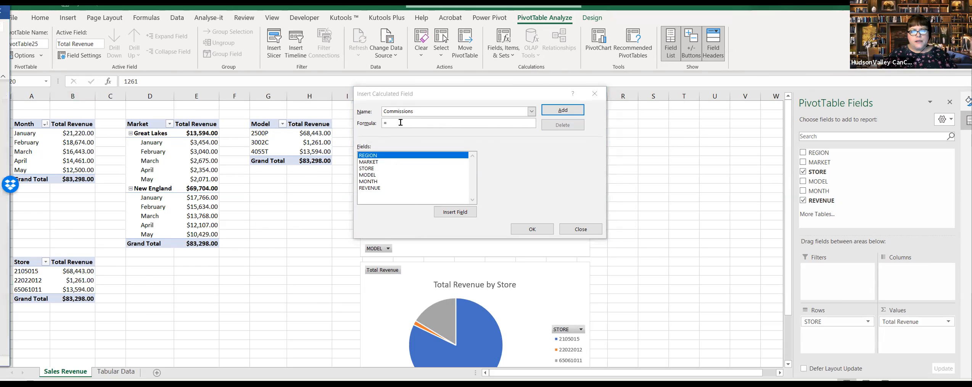
click(424, 131)
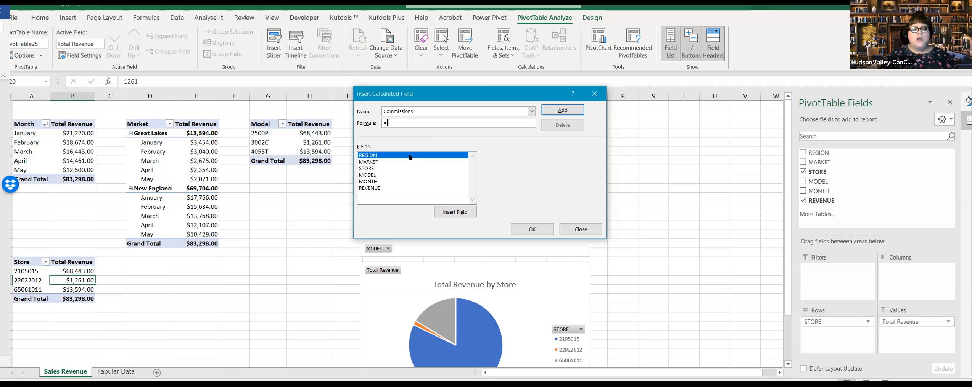
click(378, 189)
double_click(378, 189)
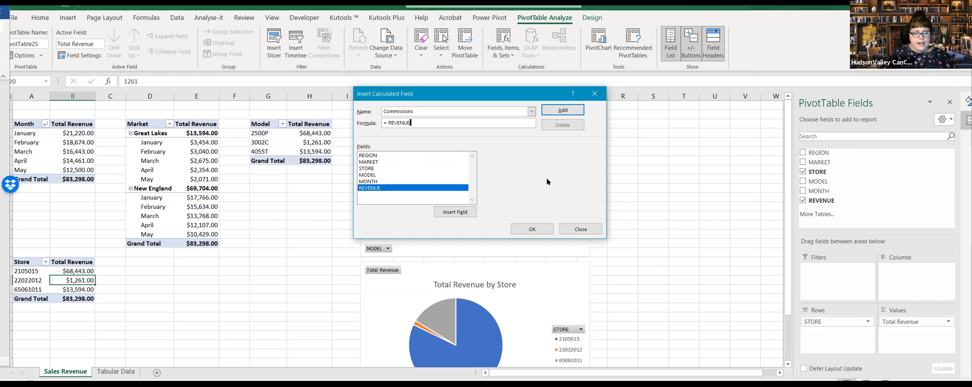
text(*)
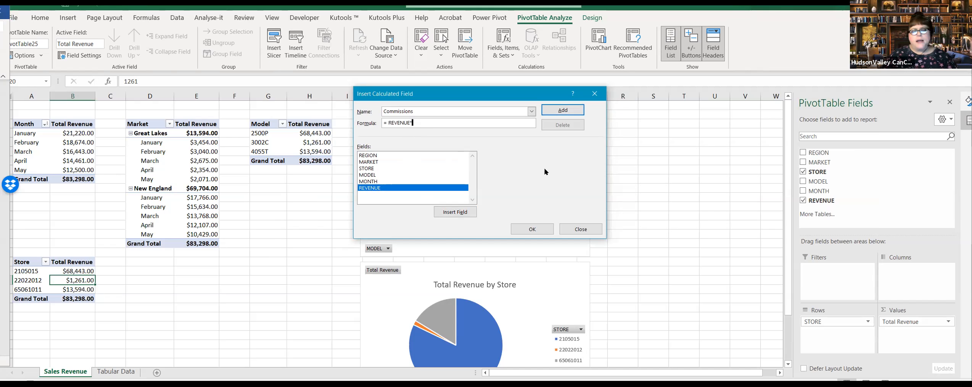
text(.10)
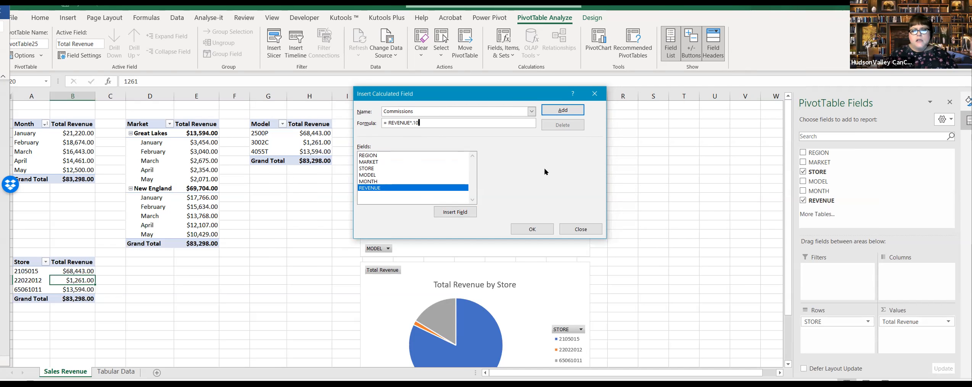
click(565, 114)
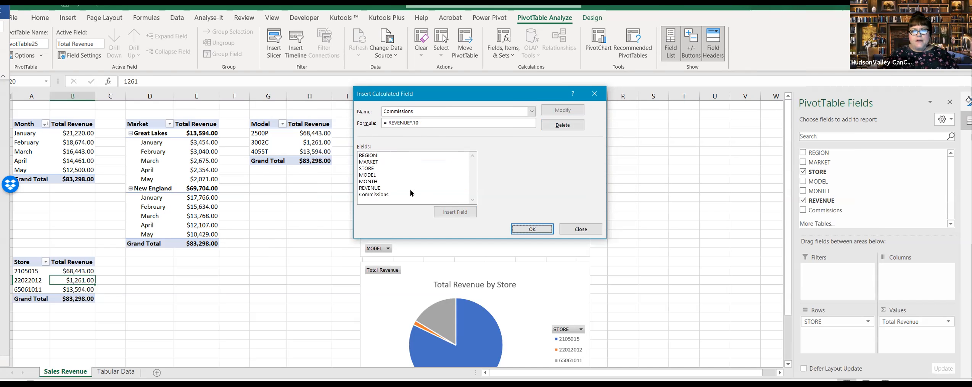
Step: Name a second calculated field NetProfit
click(420, 112)
drag(420, 111, 380, 112)
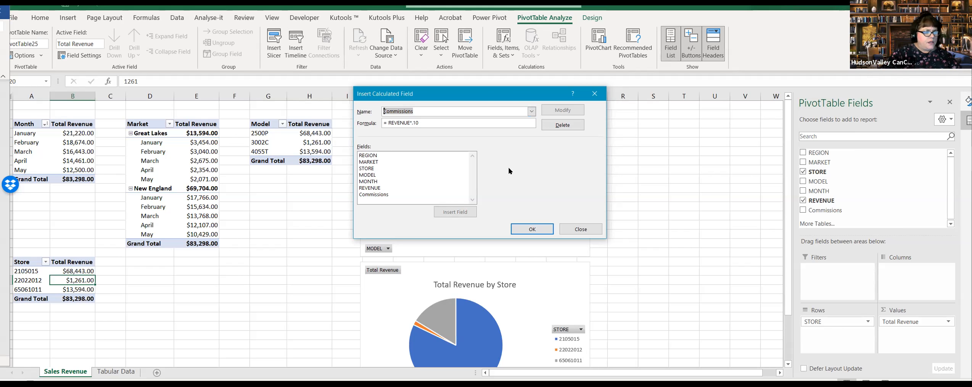
text(Net)
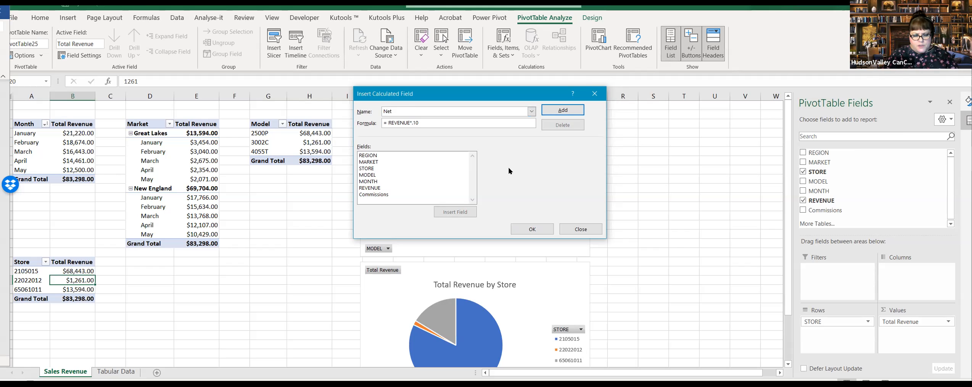
text(Profit)
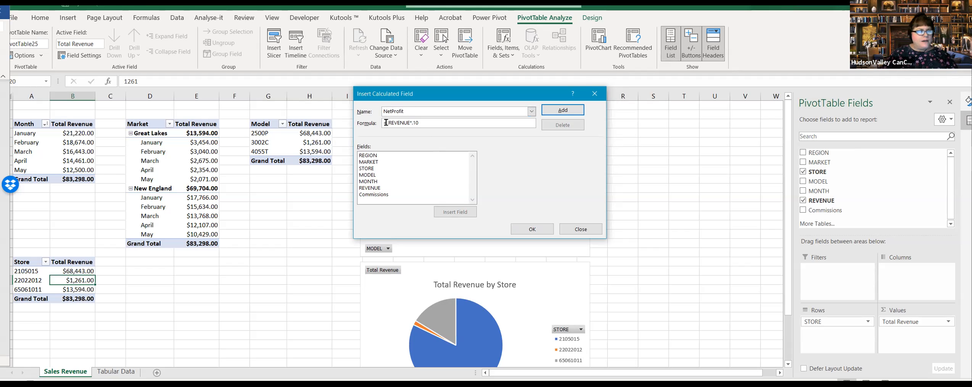
Step: Replace the NetProfit formula with = REVENUE- Commissions, add the field and apply both calculated fields to the store PivotTable
drag(387, 122, 466, 123)
key(BackSpace)
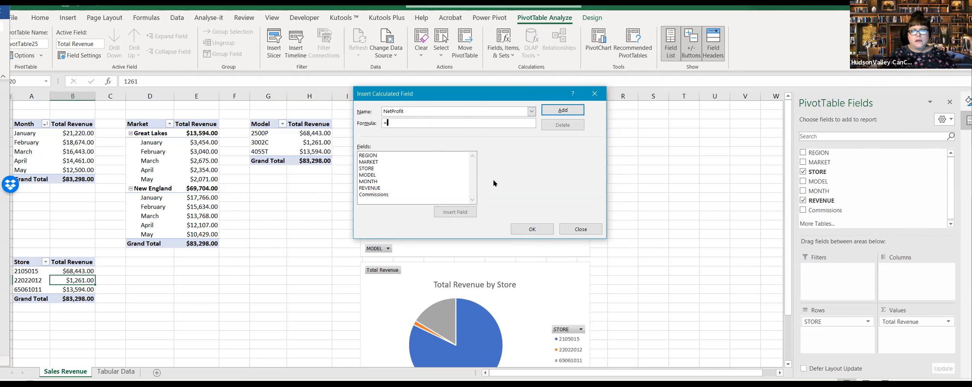
click(370, 188)
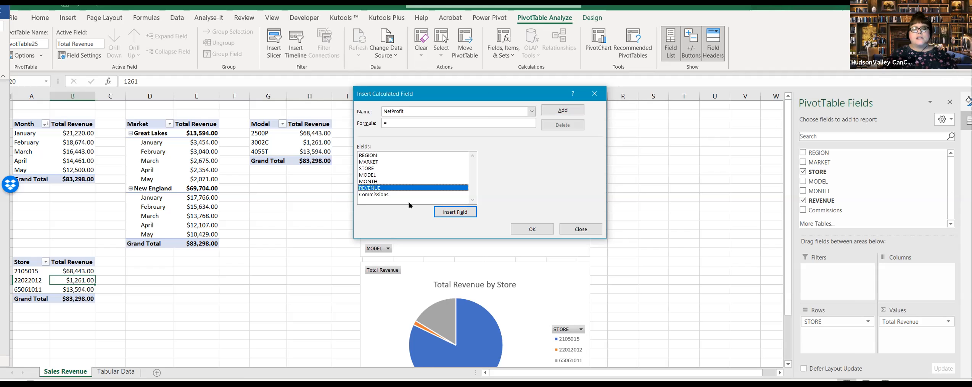
double_click(382, 188)
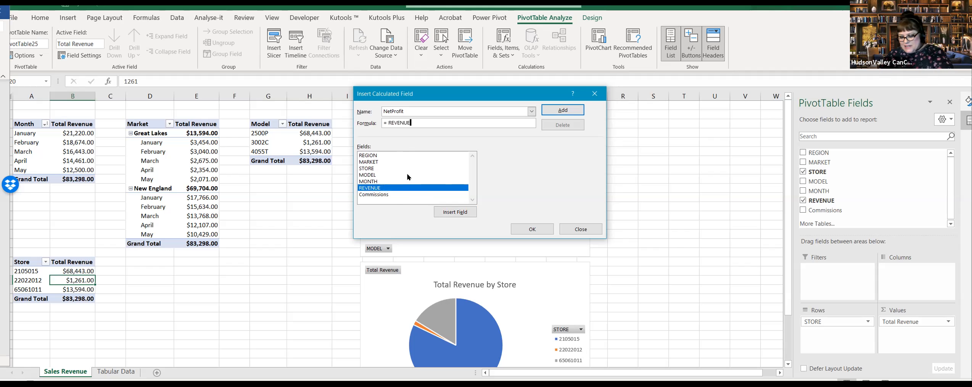
text(-)
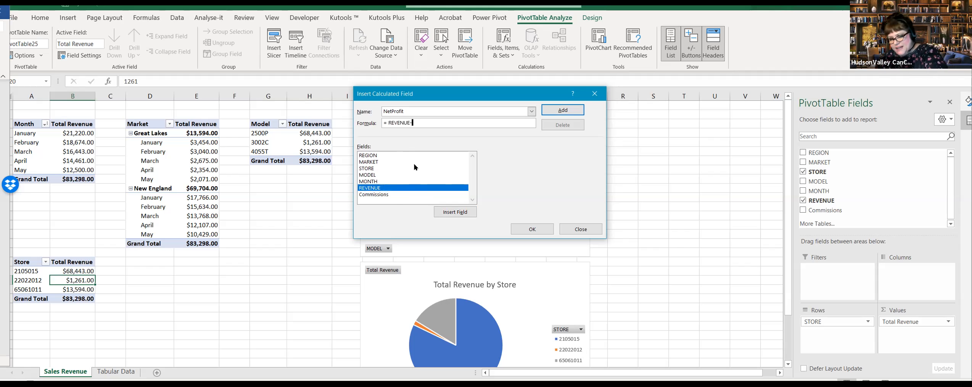
double_click(389, 194)
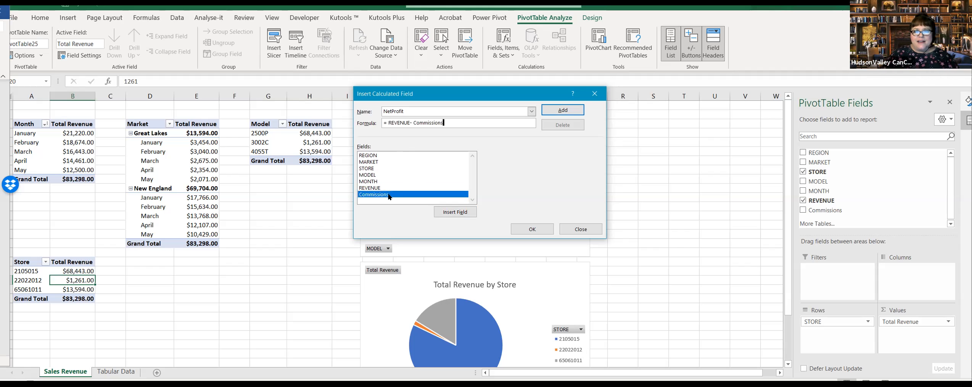
click(562, 111)
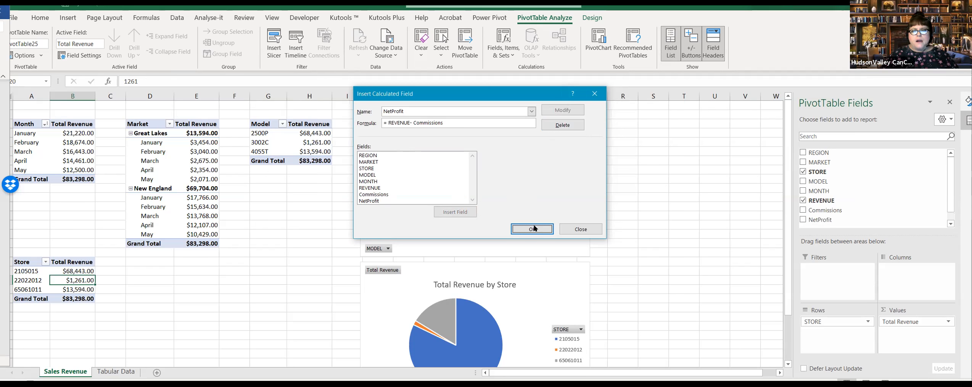
click(533, 228)
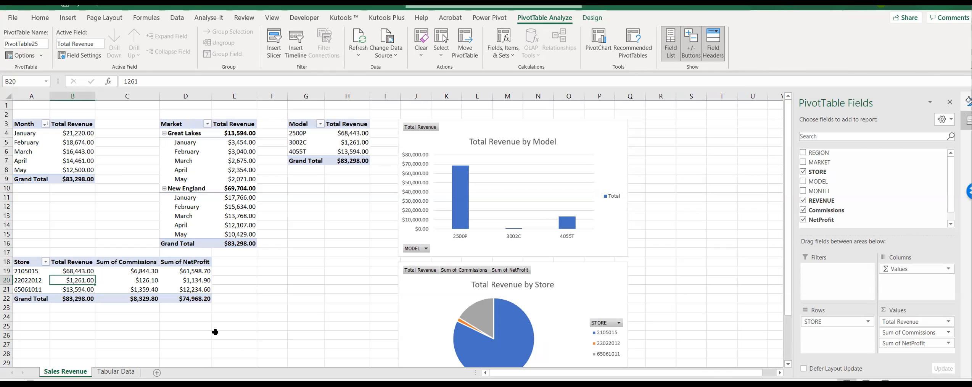
Step: Review the store PivotTable's new Commissions and NetProfit columns alongside the source records on Tabular Data
click(191, 325)
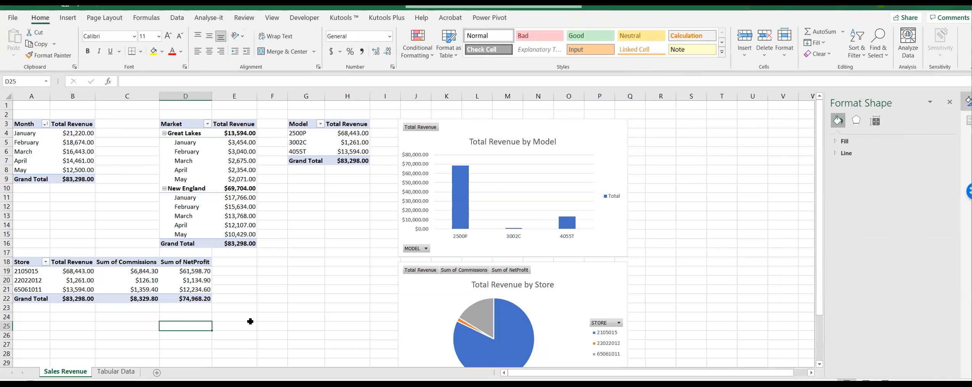
click(199, 317)
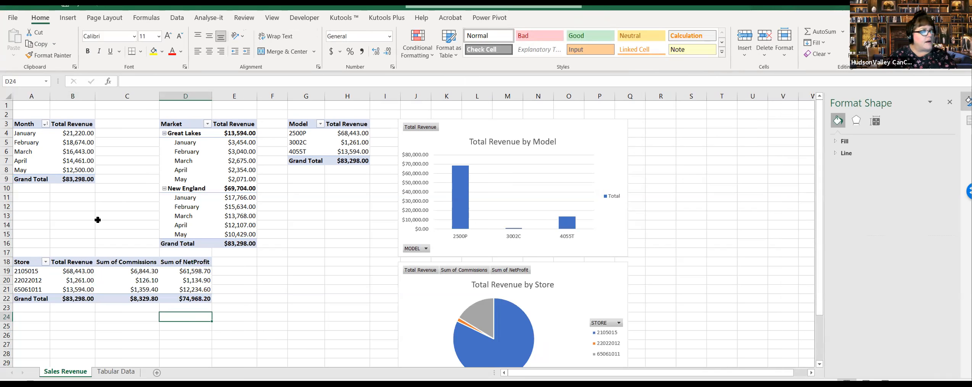
key(alt+Tab)
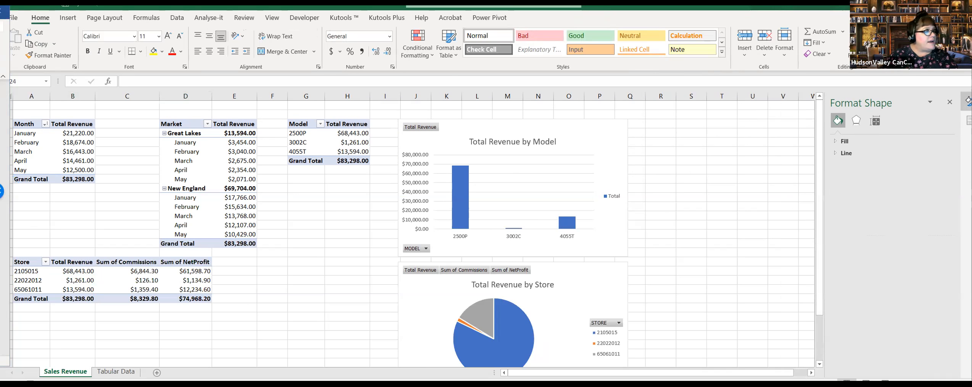
click(123, 371)
click(267, 232)
click(76, 371)
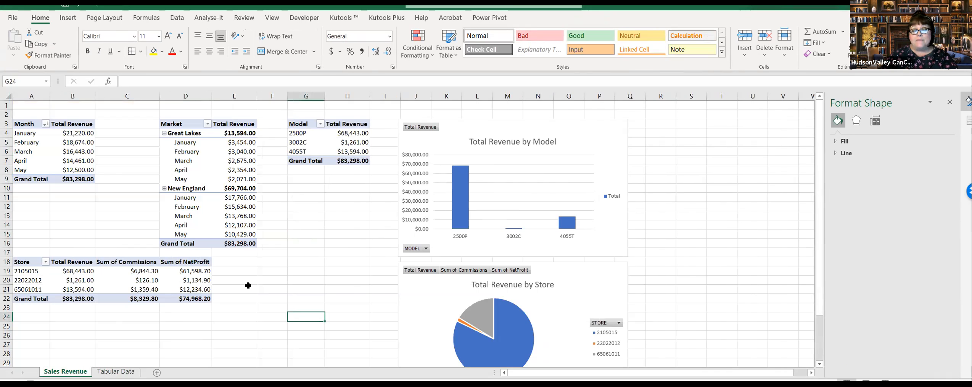
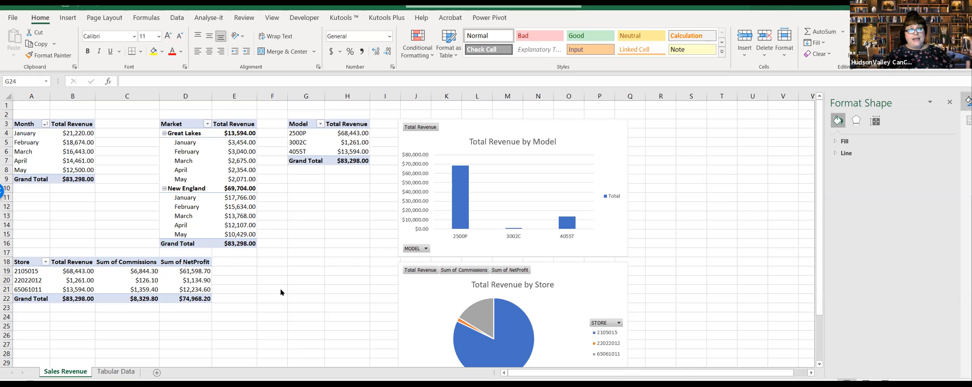
Step: Review the store PivotTable's revenue, commission and net profit columns against the source columns on Tabular Data
click(115, 371)
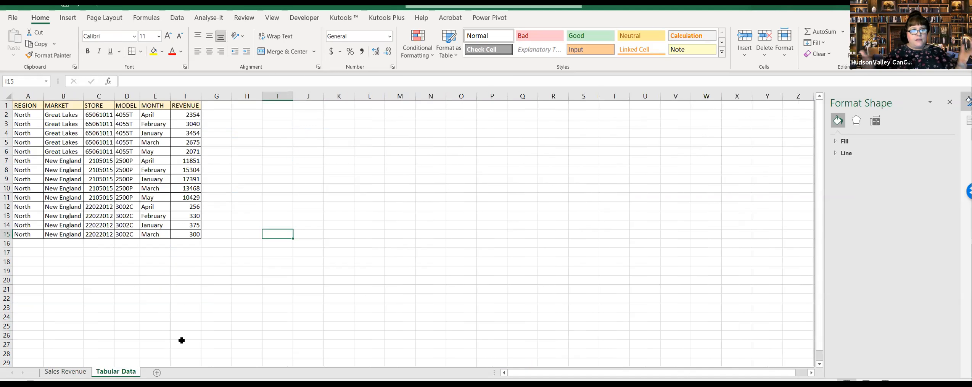
key(ctrl+Page_Up)
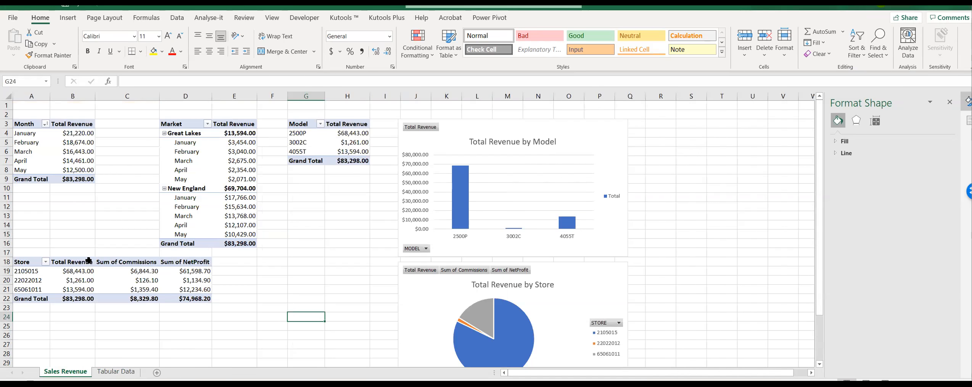
click(114, 258)
click(271, 319)
click(26, 257)
drag(25, 257, 199, 296)
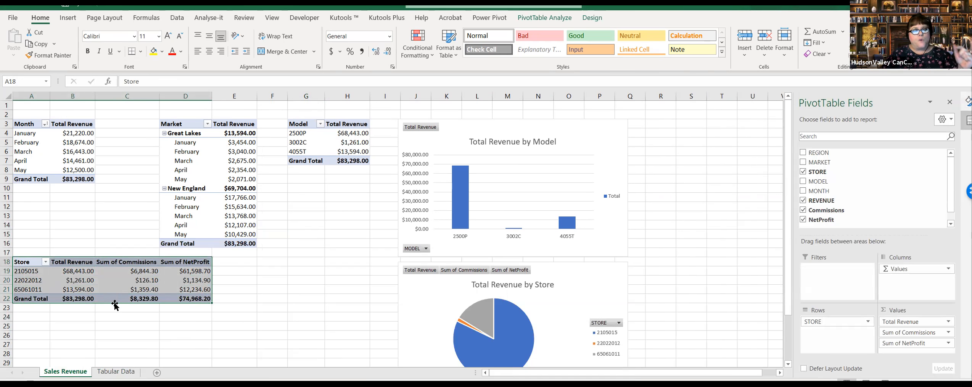
drag(115, 305, 163, 318)
drag(171, 304, 150, 302)
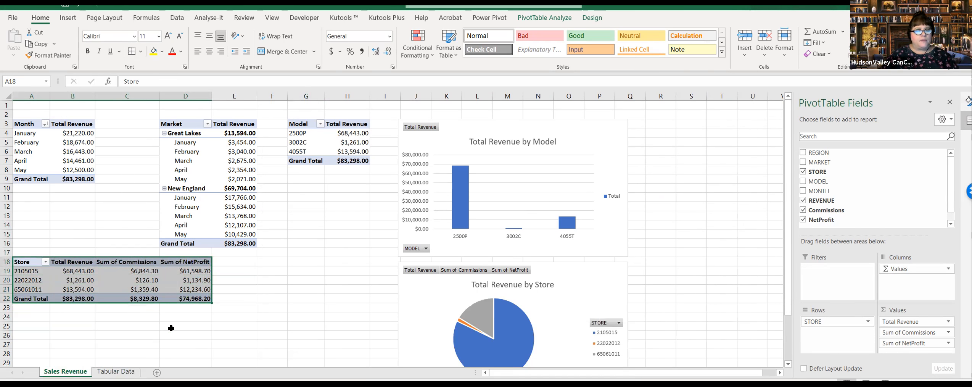
click(170, 332)
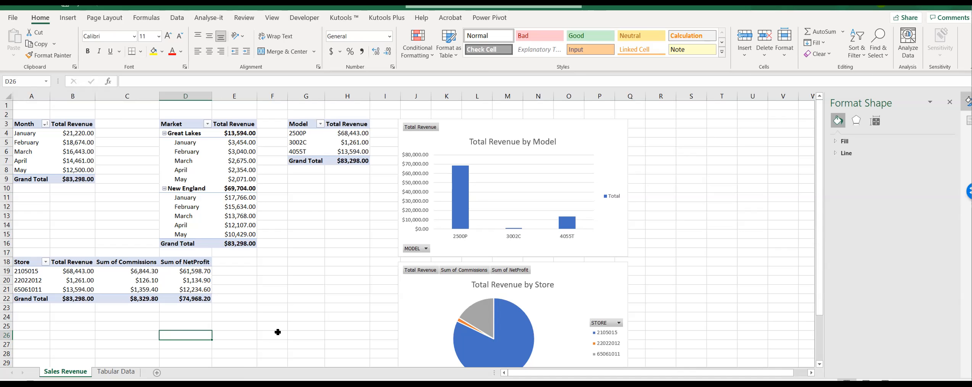
click(140, 263)
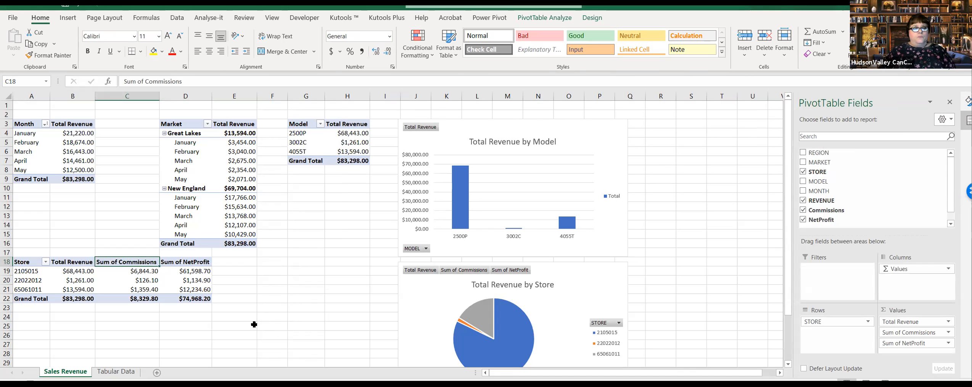
click(118, 372)
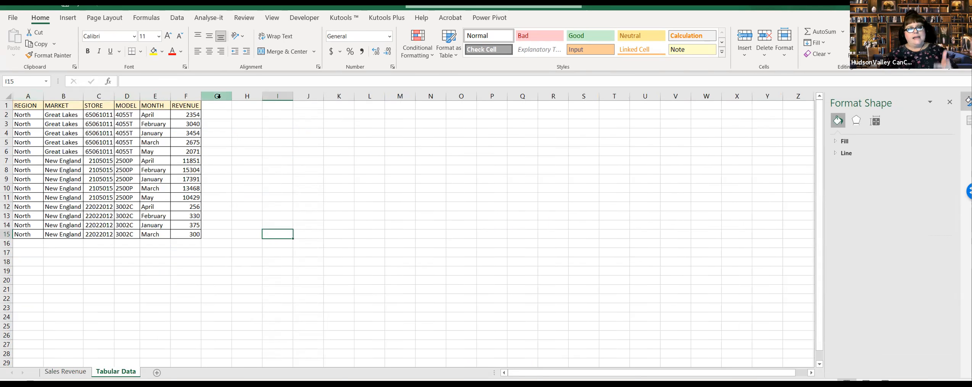
key(ctrl+Page_Up)
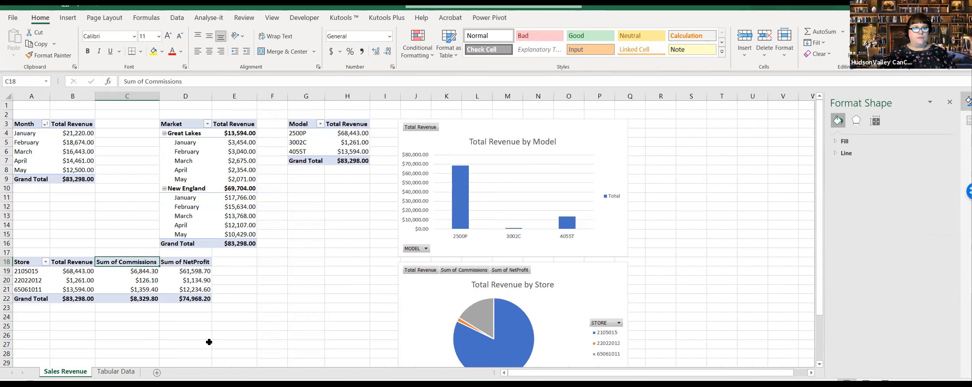
click(238, 326)
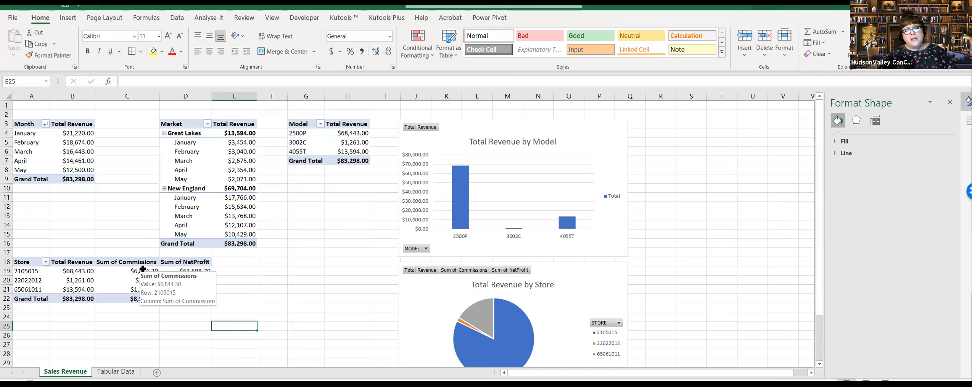
Step: Rename the Sum of Commissions header in the store PivotTable to Commission Paid
click(142, 265)
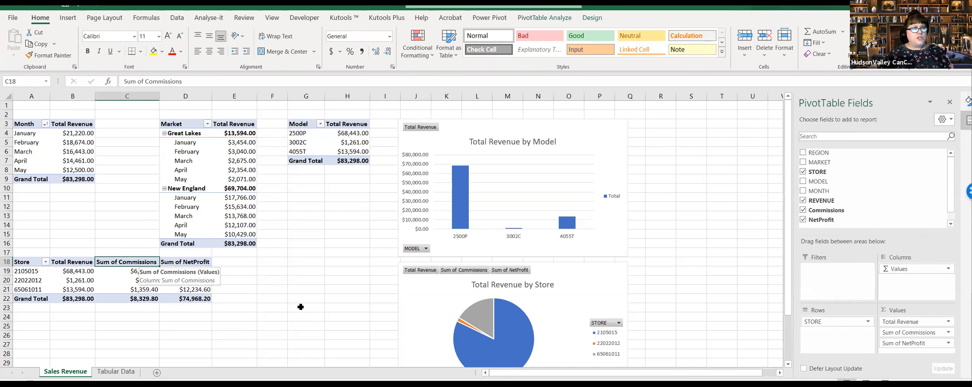
text(Comm)
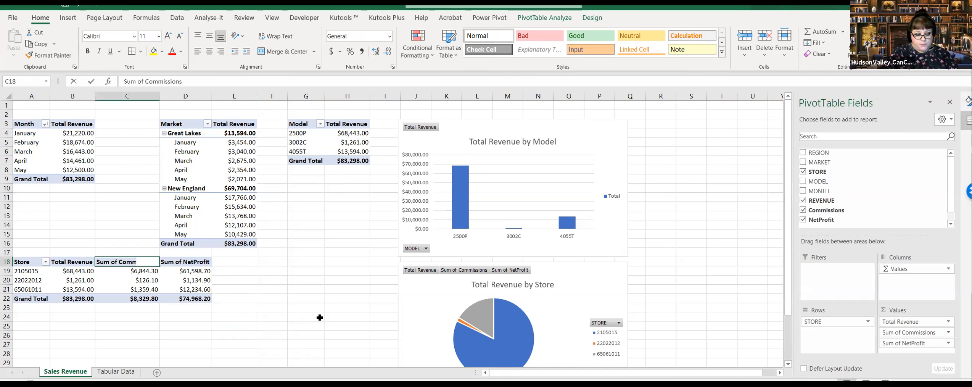
text(ission Paids)
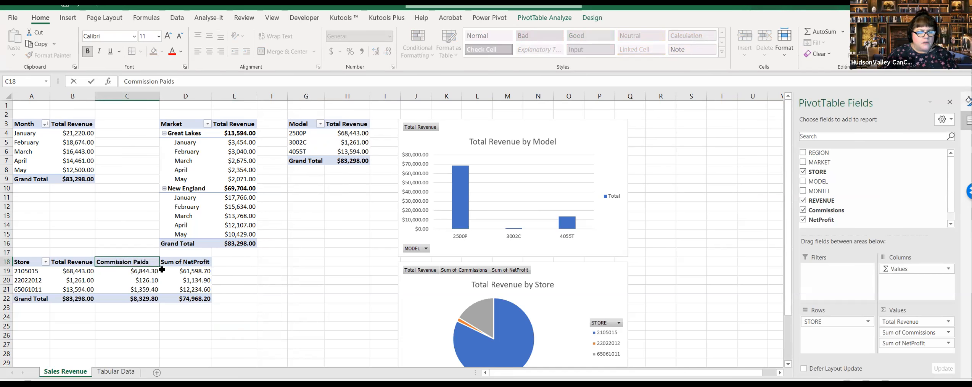
key(Left)
key(Left)
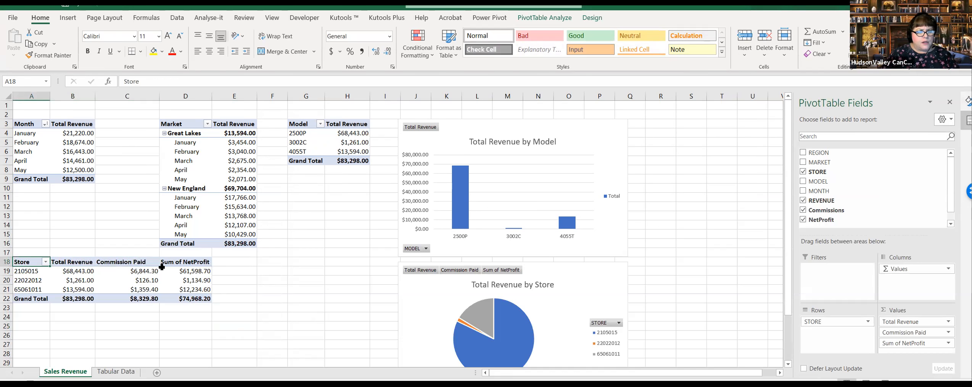
Step: Change the store PivotTable's commission column header to Commissions Paid
click(129, 264)
double_click(154, 265)
click(548, 232)
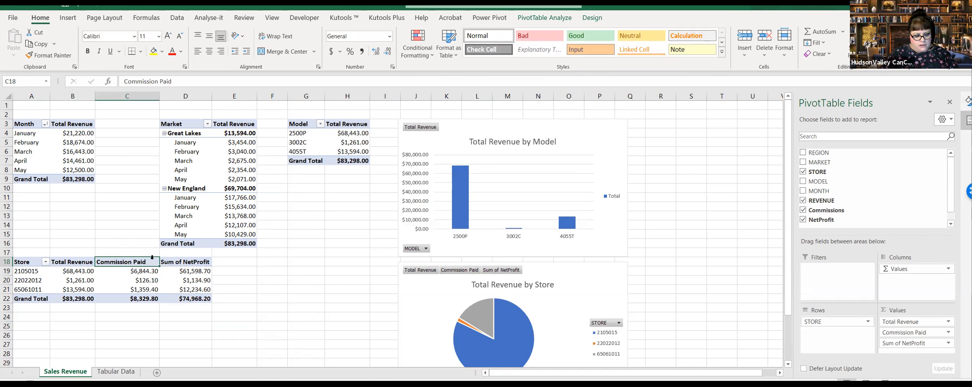
text(C)
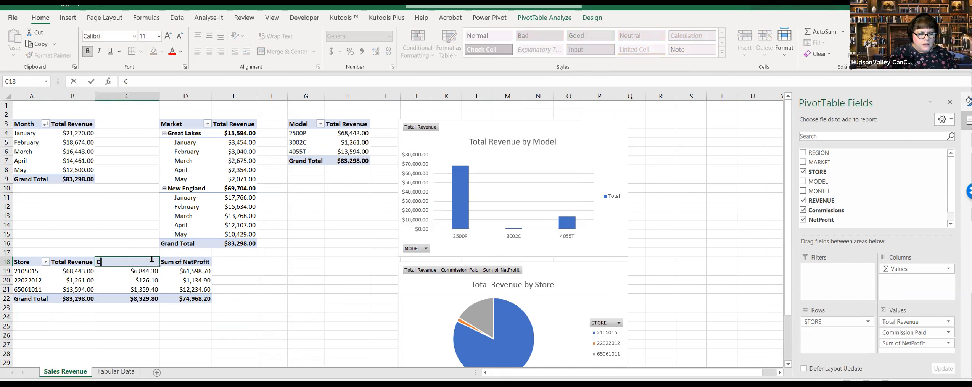
text(iommissions Paid)
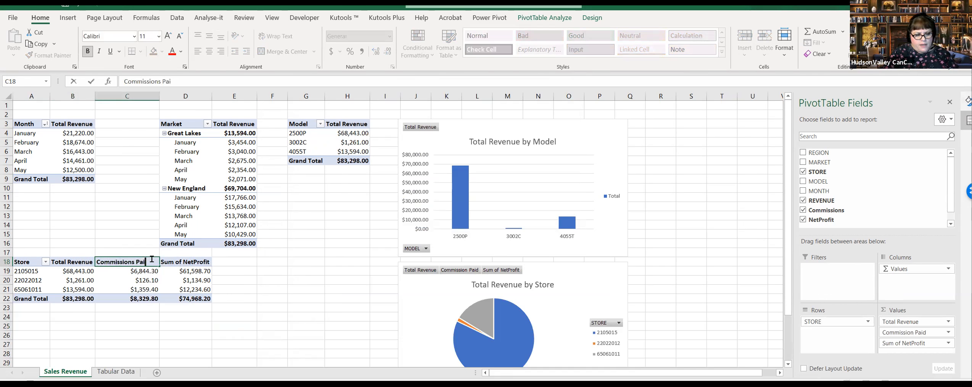
Step: Rename the Sum of NetProfit header in the store PivotTable to Net Margin
click(192, 262)
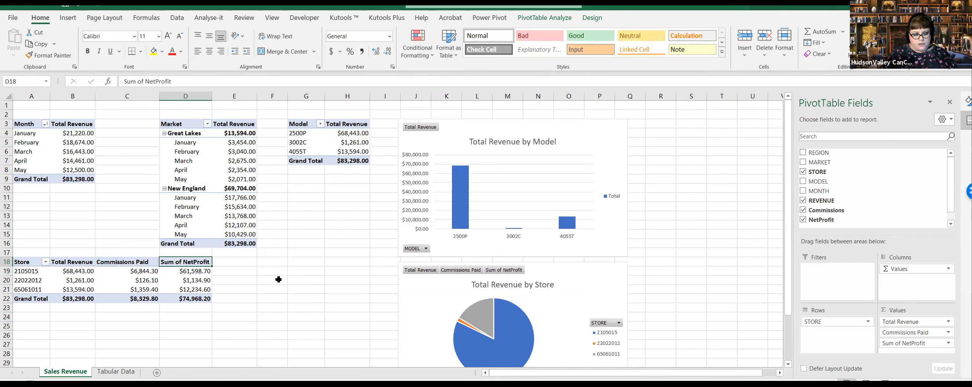
text(Net Margin)
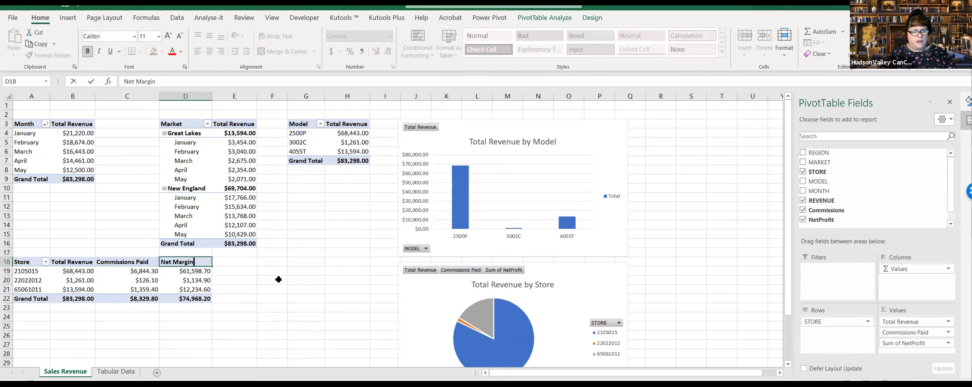
click(278, 279)
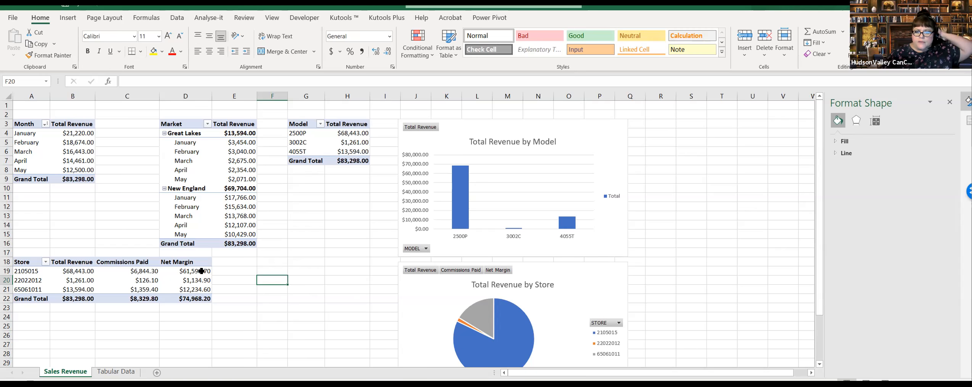
Step: Examine the store PivotTable's renamed columns and the overall layout of the Sales Revenue sheet
click(148, 271)
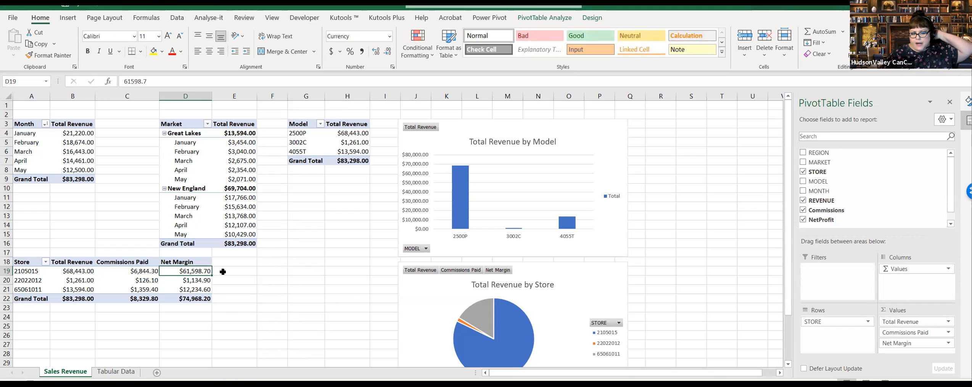
click(269, 288)
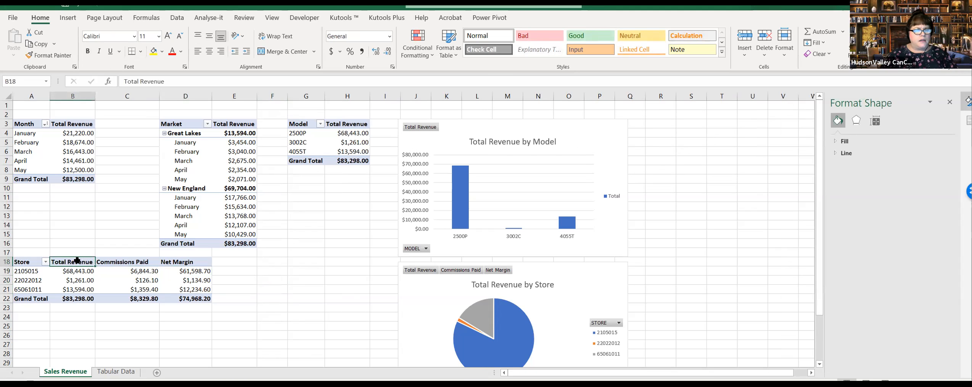
drag(85, 265, 195, 254)
click(304, 279)
click(264, 297)
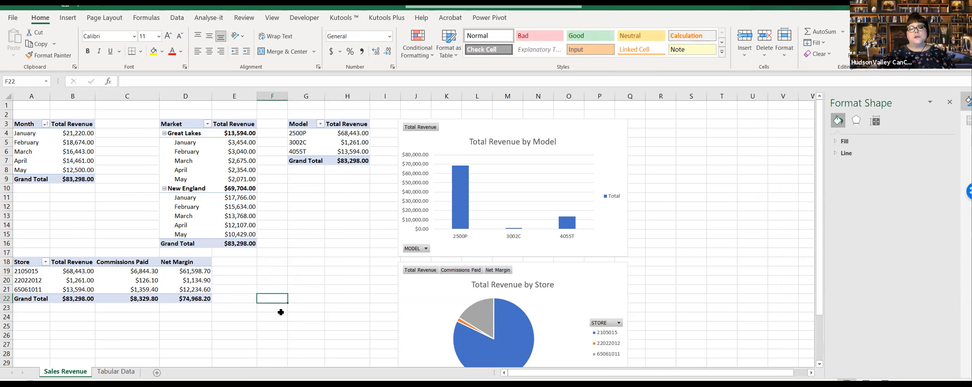
click(116, 371)
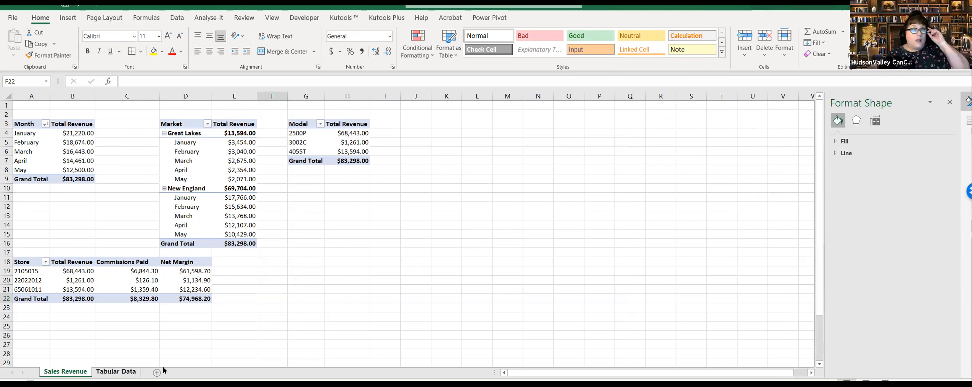
click(70, 372)
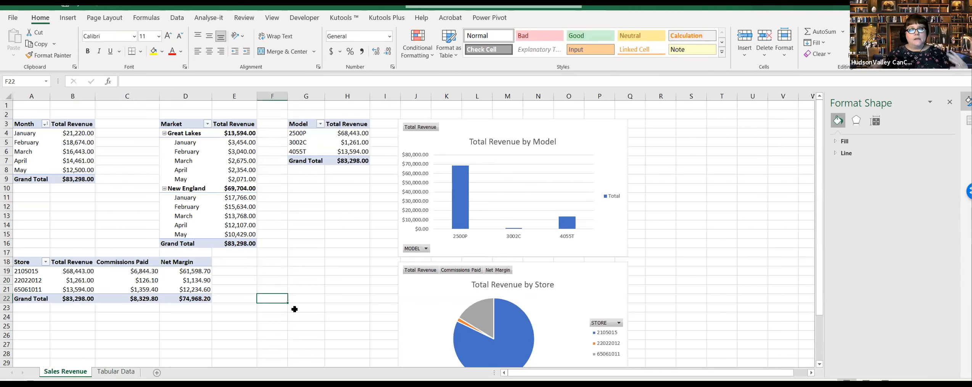
click(359, 235)
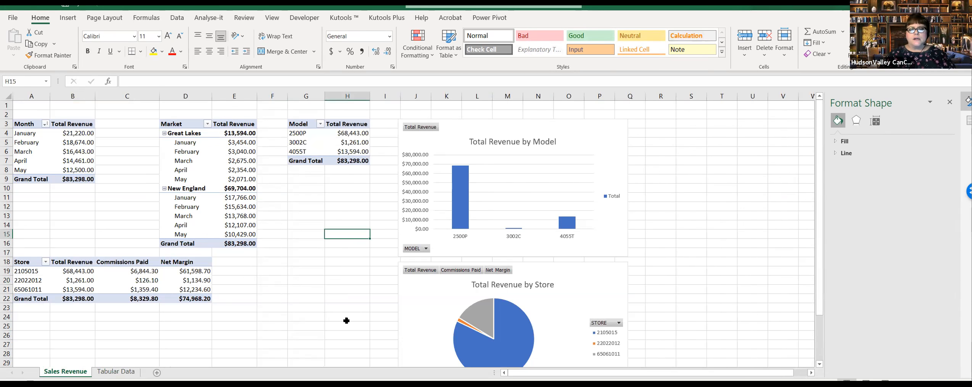
click(312, 218)
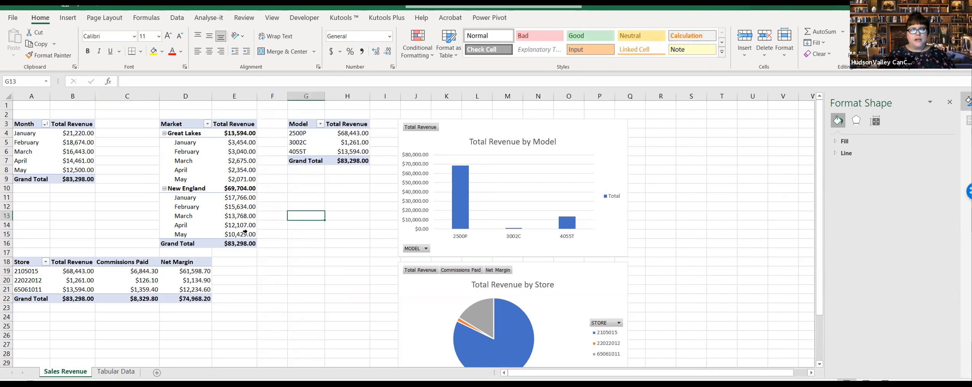
click(310, 197)
click(315, 280)
click(314, 307)
click(273, 334)
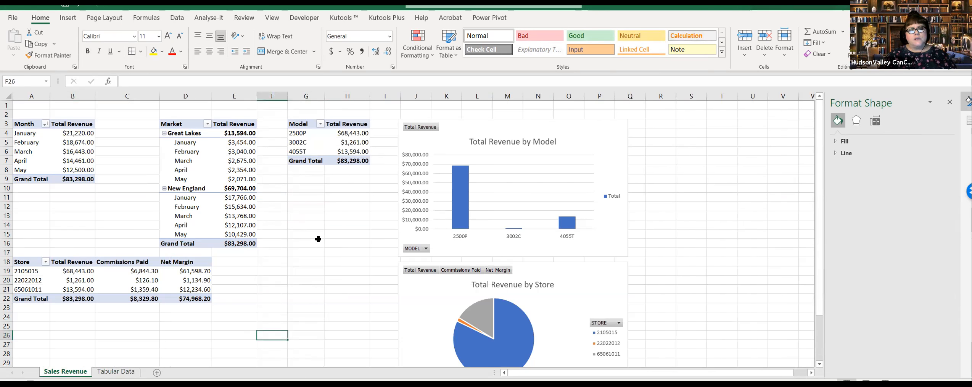
Step: Hide the gridlines on the Sales Revenue sheet
click(272, 17)
click(229, 51)
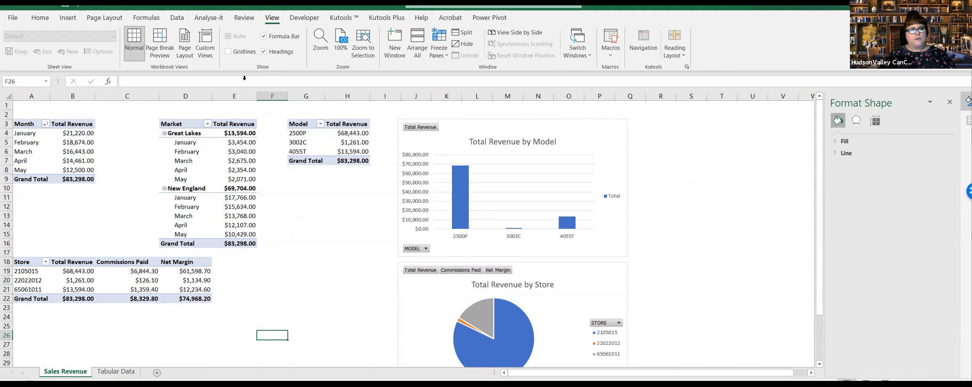
click(291, 241)
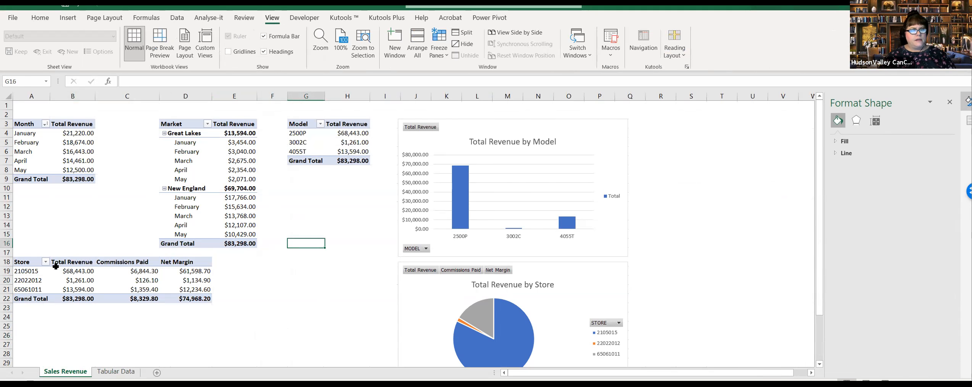
click(318, 281)
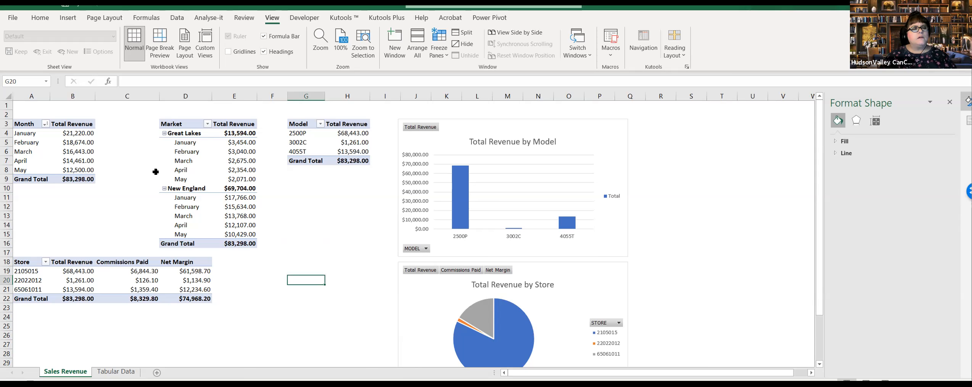
Step: Add an outline border around the Month PivotTable in A3:B9
click(45, 23)
click(280, 231)
drag(25, 124, 76, 180)
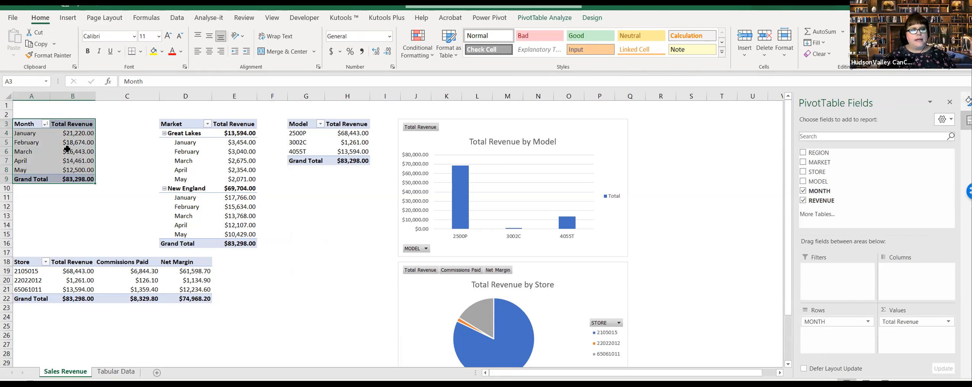
right_click(67, 154)
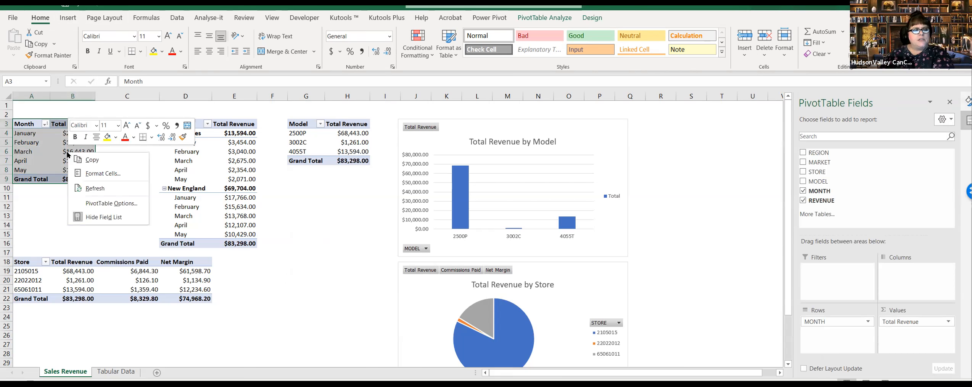
click(103, 173)
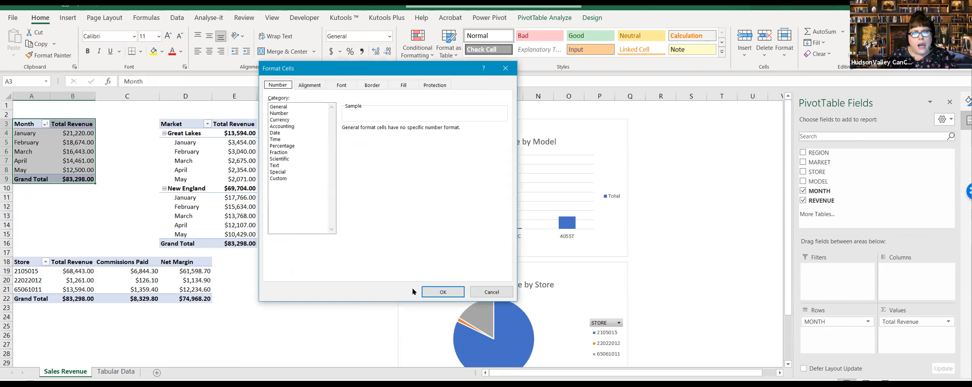
click(372, 85)
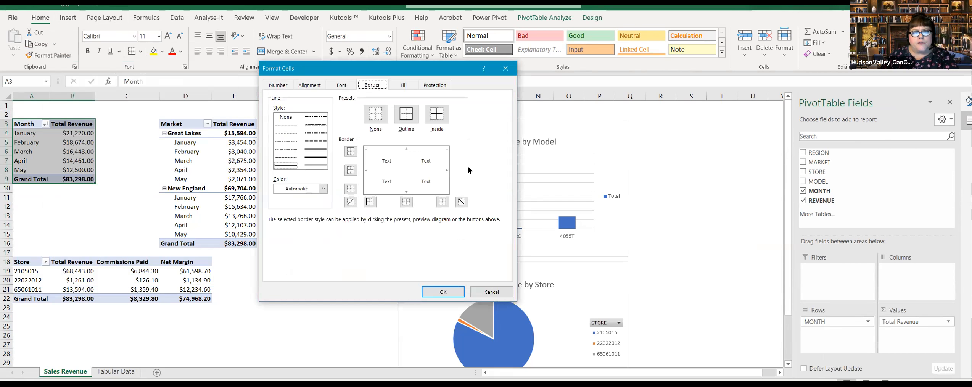
click(407, 115)
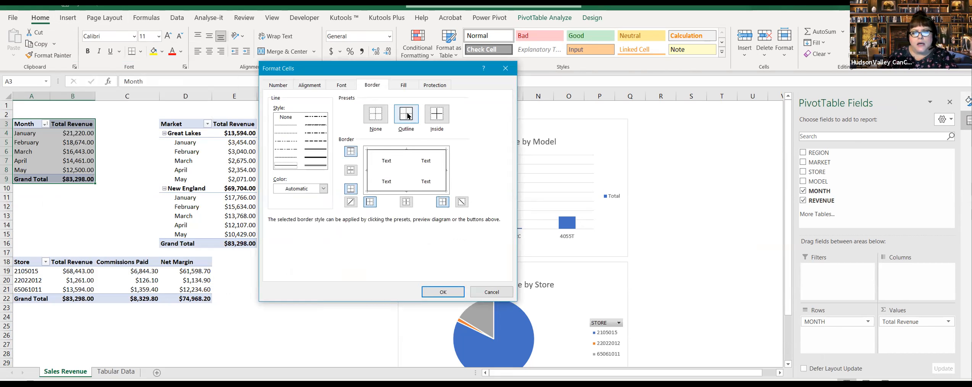
click(319, 158)
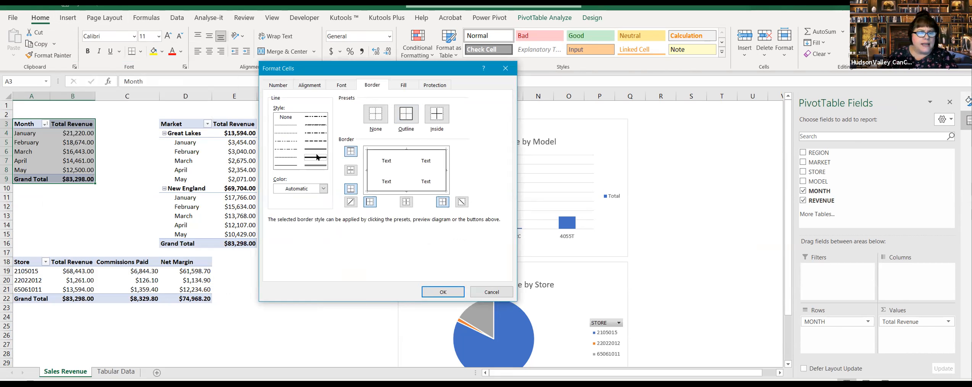
click(446, 287)
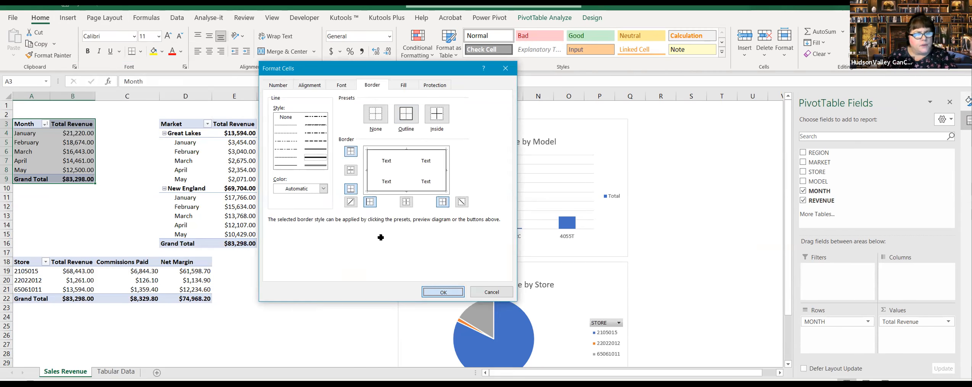
click(127, 224)
click(342, 213)
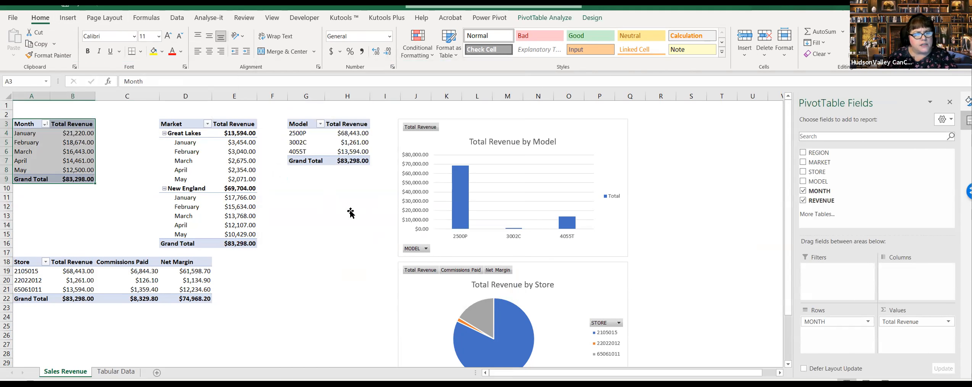
Step: Add an outline border around the Market PivotTable in D3:E16
drag(177, 123, 211, 246)
right_click(211, 247)
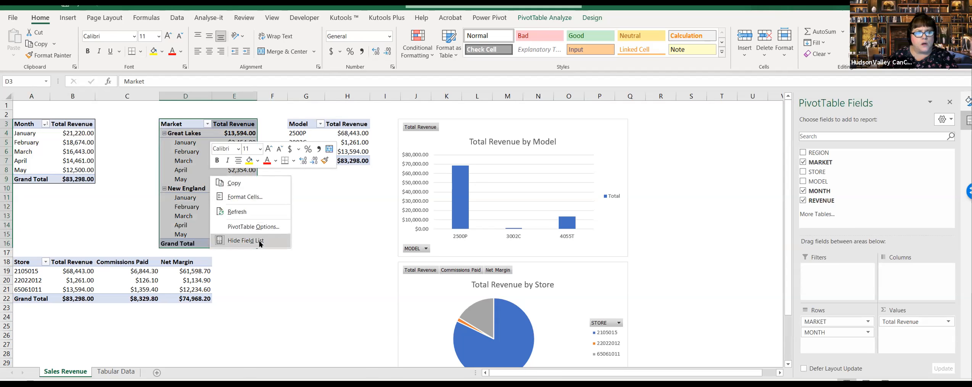
click(263, 203)
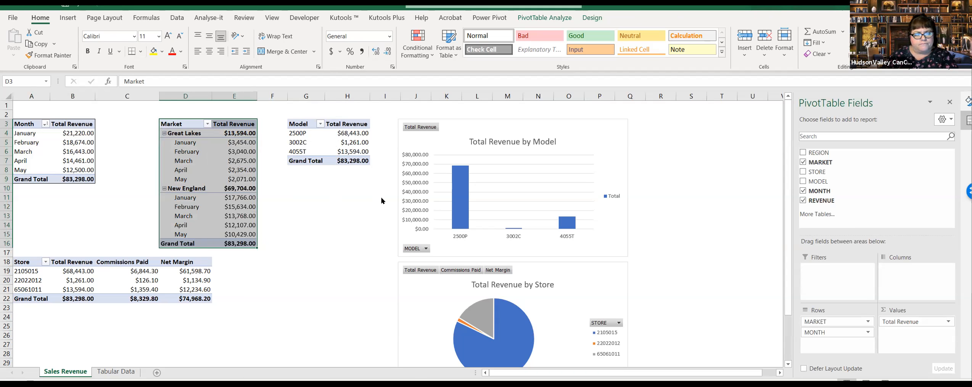
click(281, 98)
click(246, 98)
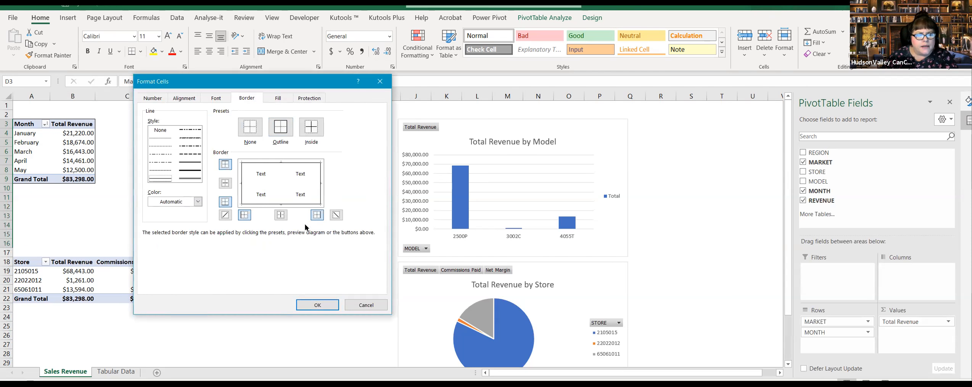
click(317, 304)
click(341, 295)
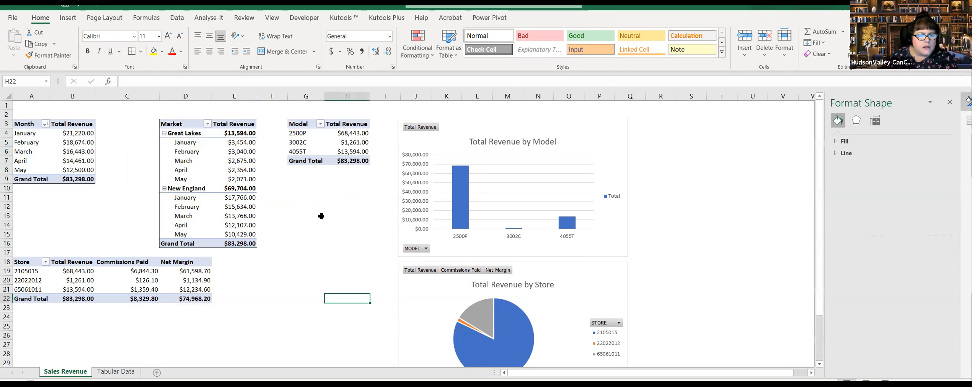
Step: Add an outline border around the Model PivotTable in G3:H7
drag(301, 127, 349, 152)
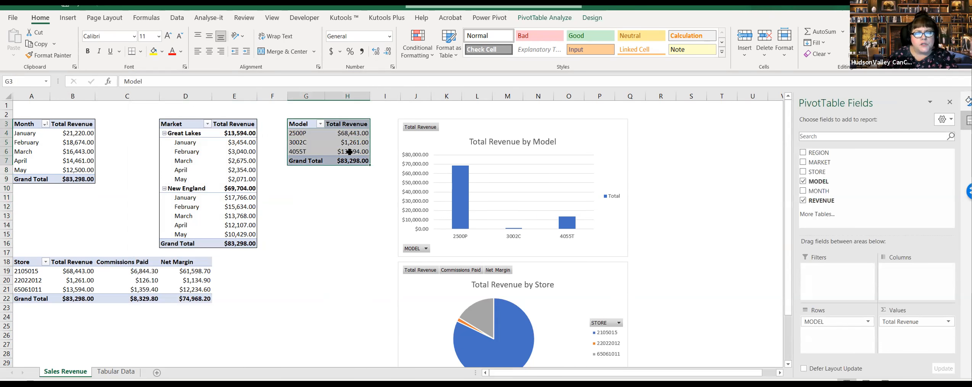
right_click(352, 144)
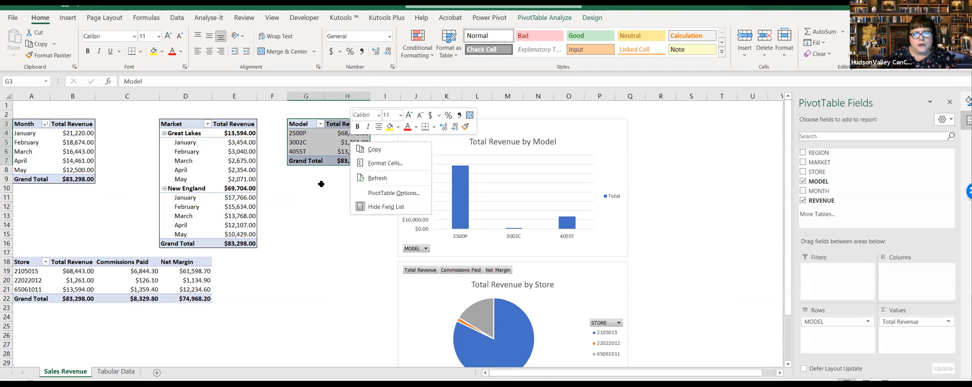
click(386, 162)
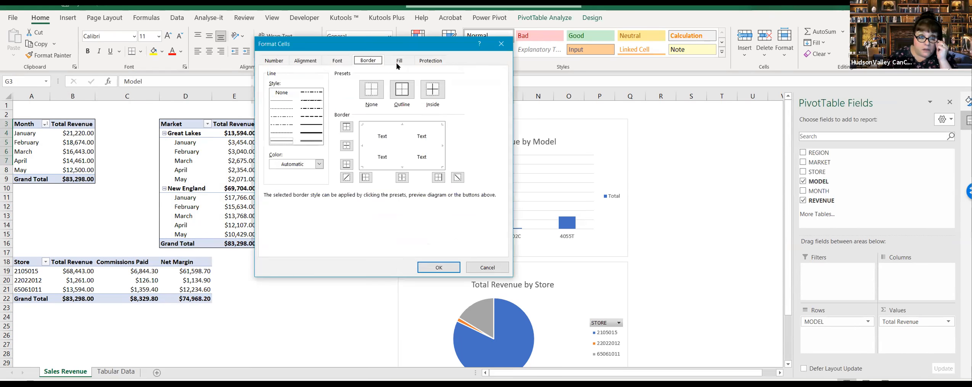
click(405, 91)
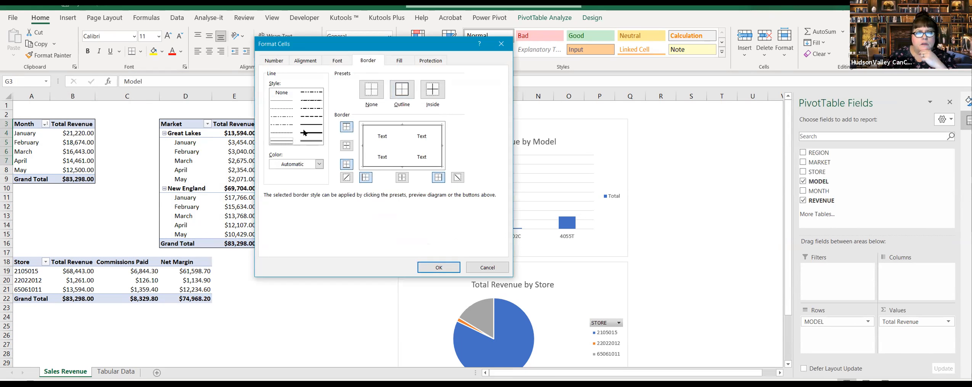
click(436, 266)
click(347, 206)
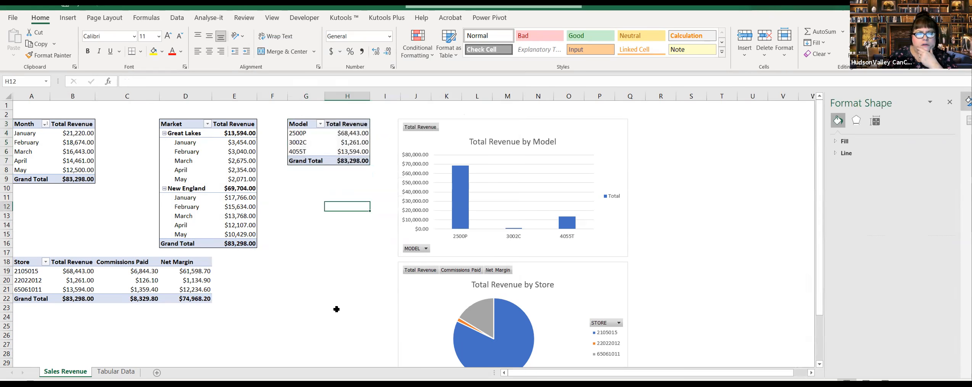
Step: Add an outline border around the Store PivotTable in A18:D22
drag(31, 263, 187, 298)
right_click(195, 285)
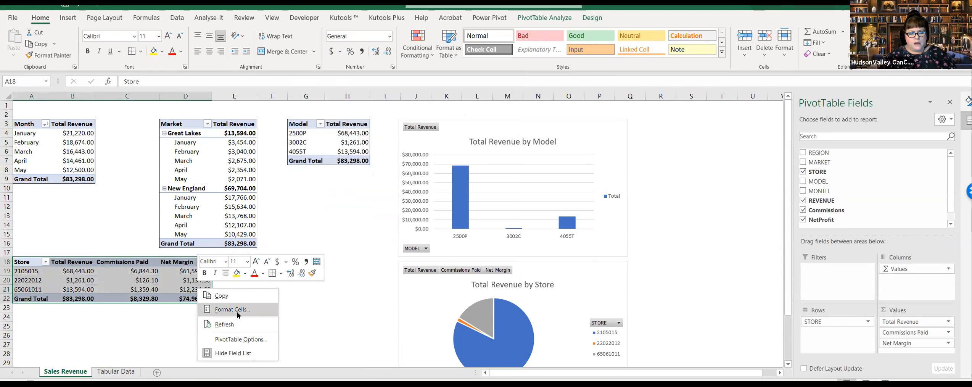
click(237, 312)
click(254, 202)
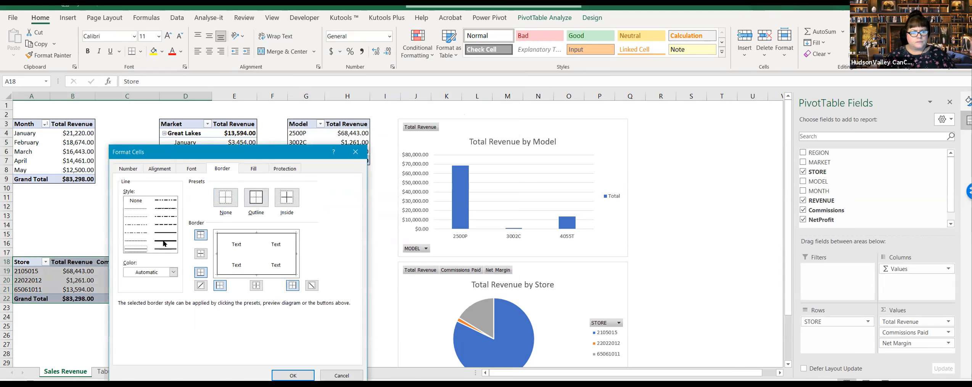
click(294, 375)
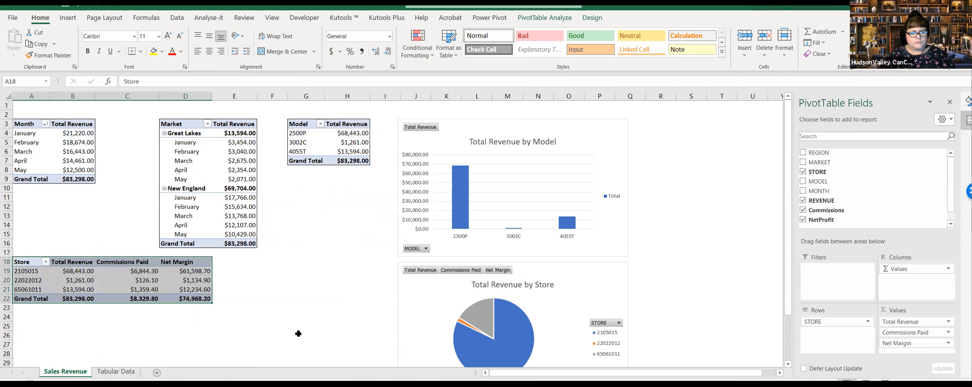
click(300, 325)
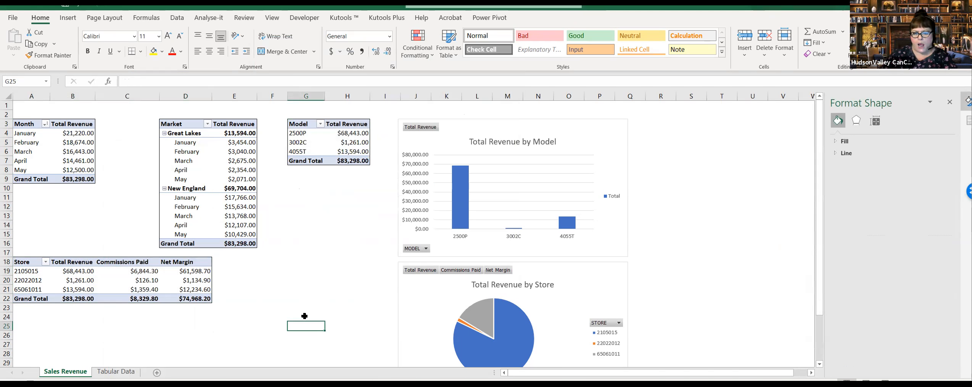
Step: Filter the Total Revenue by Store pie chart to exclude store 22022012
click(722, 215)
click(662, 278)
scroll(680, 273, down, 2)
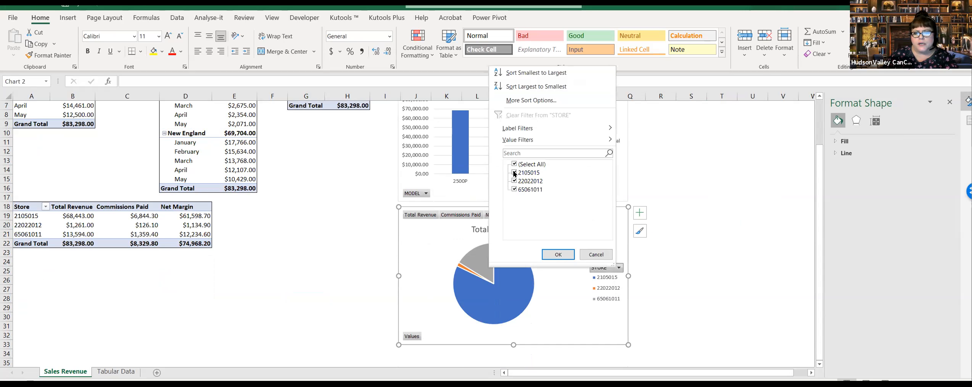
click(514, 172)
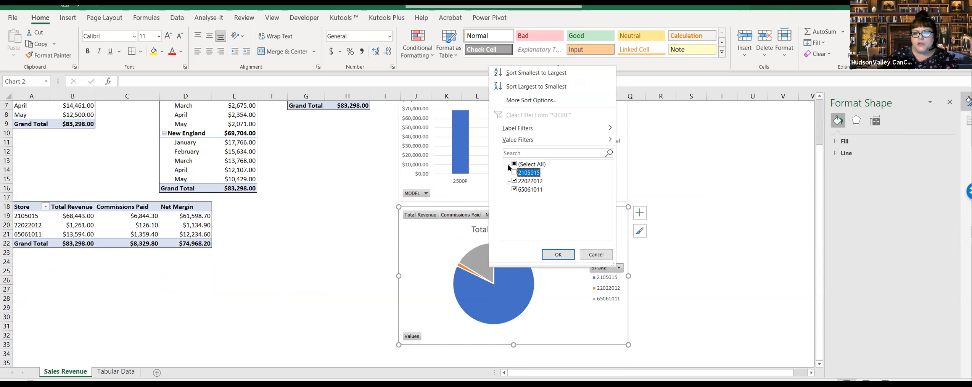
click(514, 164)
click(514, 180)
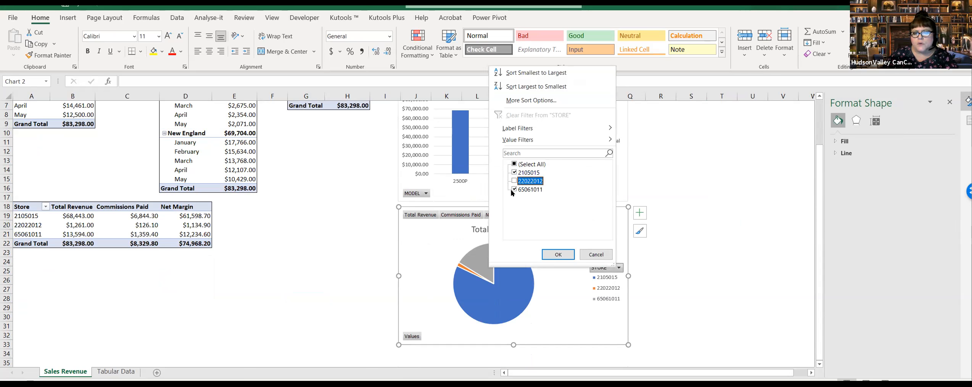
click(557, 254)
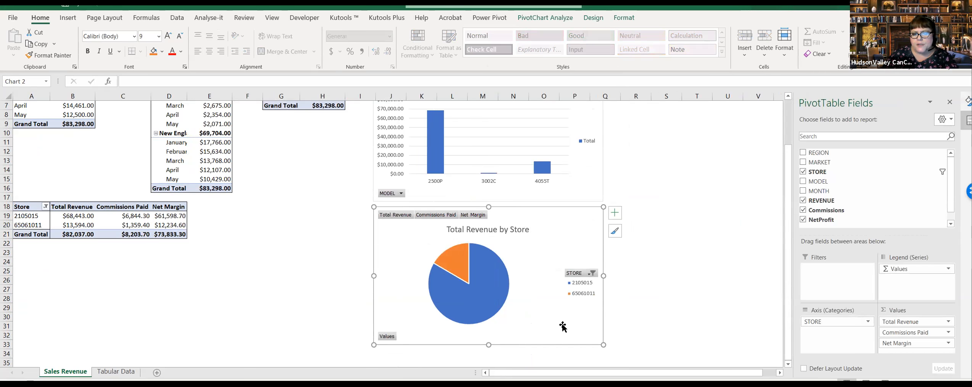
Step: Exclude store 65061011 as well, leaving only store 2105015 in the pie chart's filter
click(592, 273)
click(504, 195)
click(533, 260)
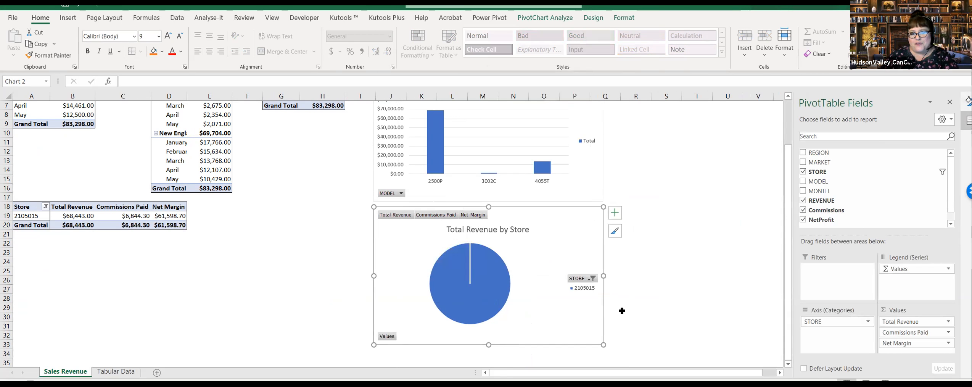
Step: Include stores 22022012 and 65061011 again in the pie chart's store filter
click(590, 279)
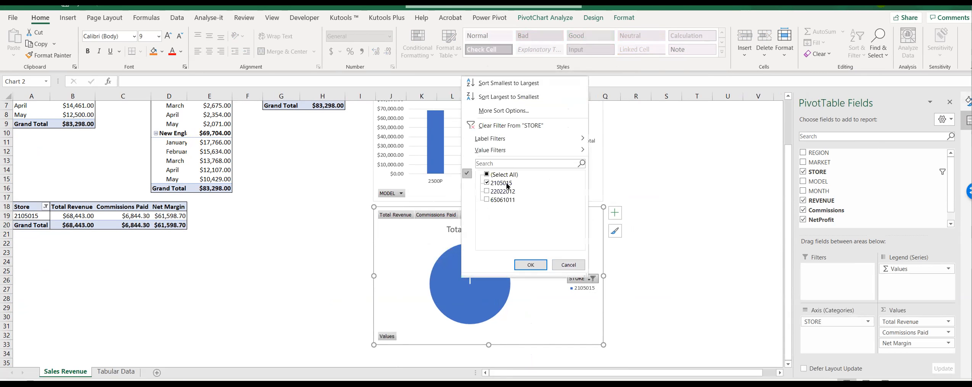
click(486, 191)
click(487, 200)
click(530, 264)
click(690, 279)
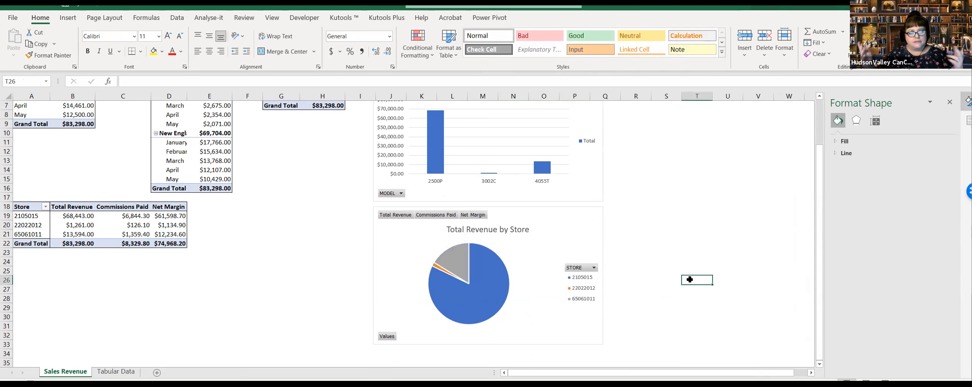
Step: Examine the filter controls in the Market, Model and Store headers of the PivotTables
scroll(287, 261, up, 2)
click(294, 297)
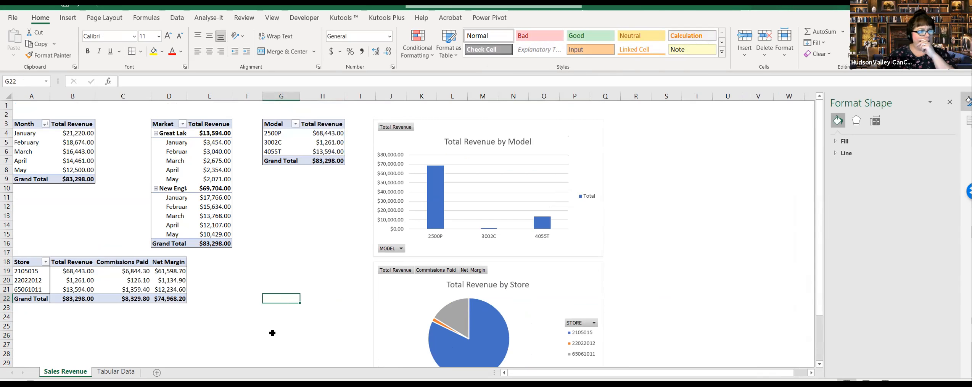
click(182, 124)
click(295, 124)
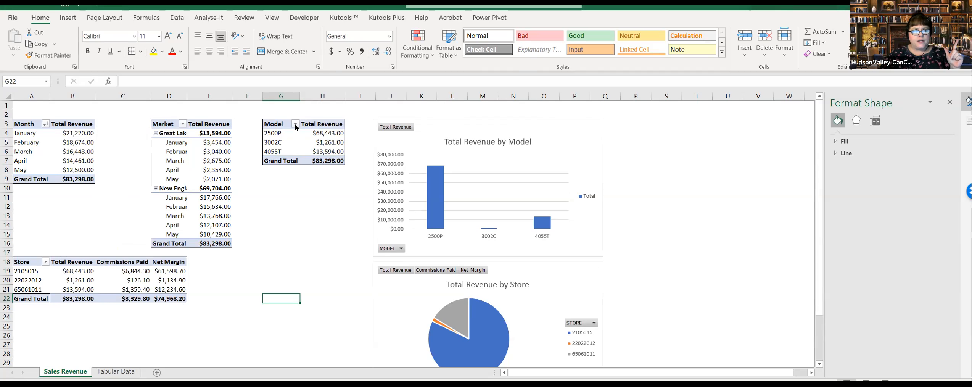
click(46, 262)
click(244, 309)
click(244, 305)
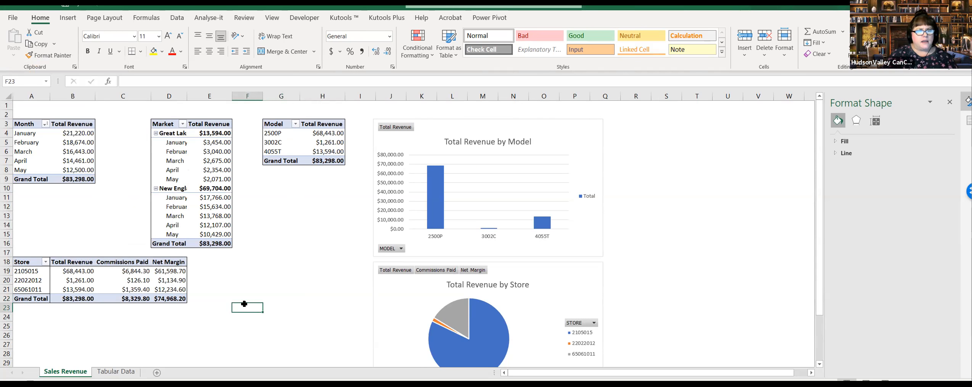
Step: Autofit the width of column D so the market and month names fit
double_click(187, 95)
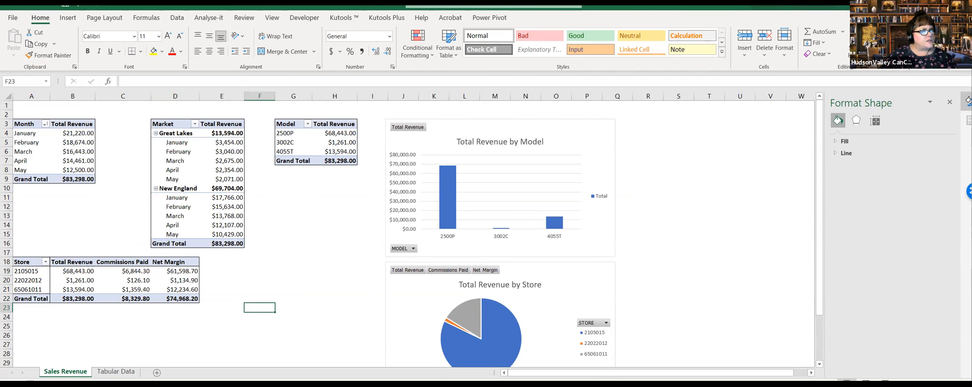
click(286, 281)
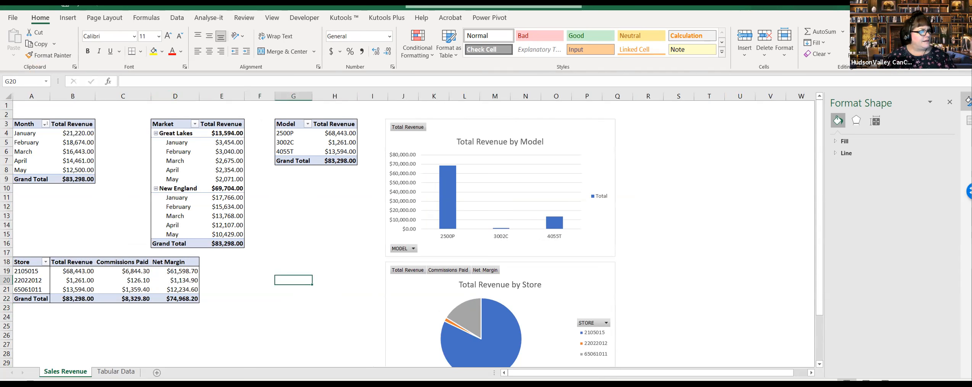
click(250, 317)
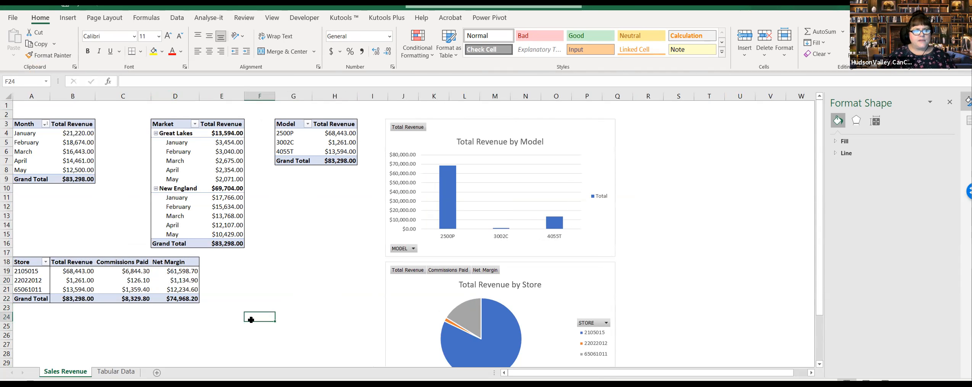
click(266, 280)
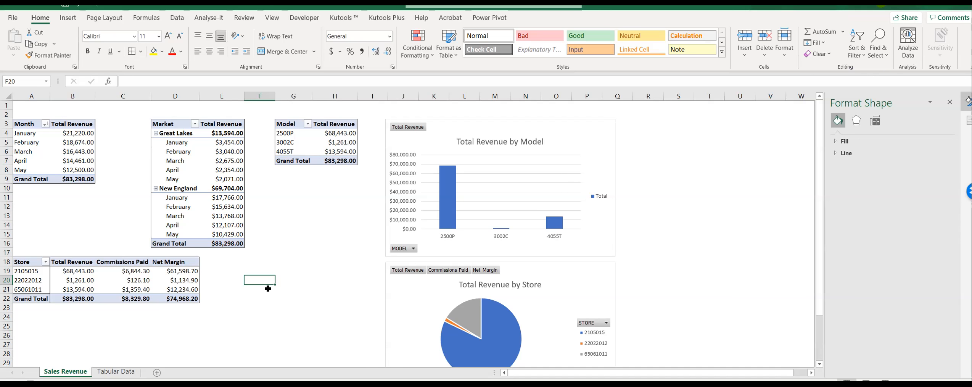
Step: Move the Total Revenue by Model and Total Revenue by Store charts up slightly on the Sales Revenue sheet
click(314, 292)
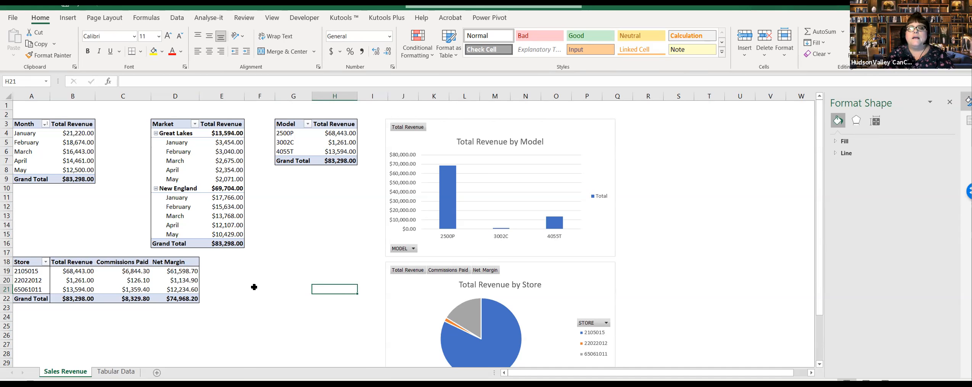
click(527, 127)
drag(545, 126, 542, 119)
click(540, 266)
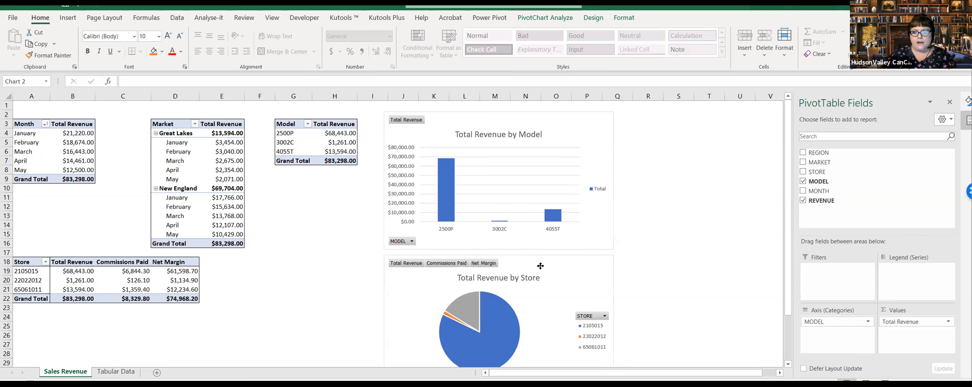
click(679, 252)
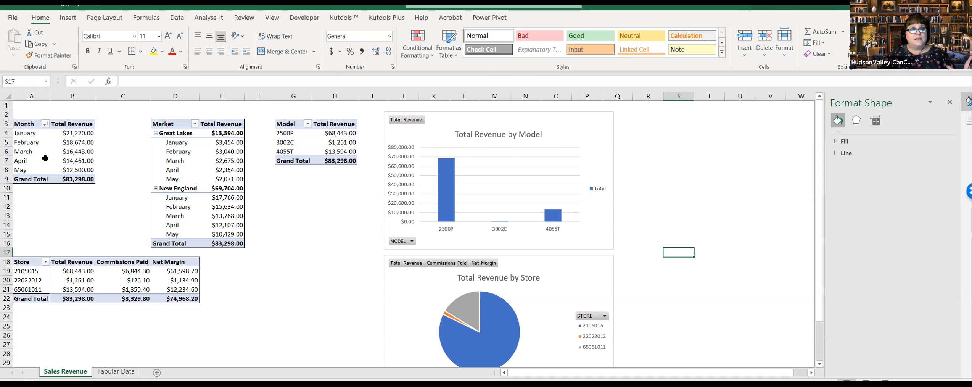
Step: Examine the Model PivotTable on Sales Revenue and the source records on the Tabular Data sheet
mouse_move(82, 132)
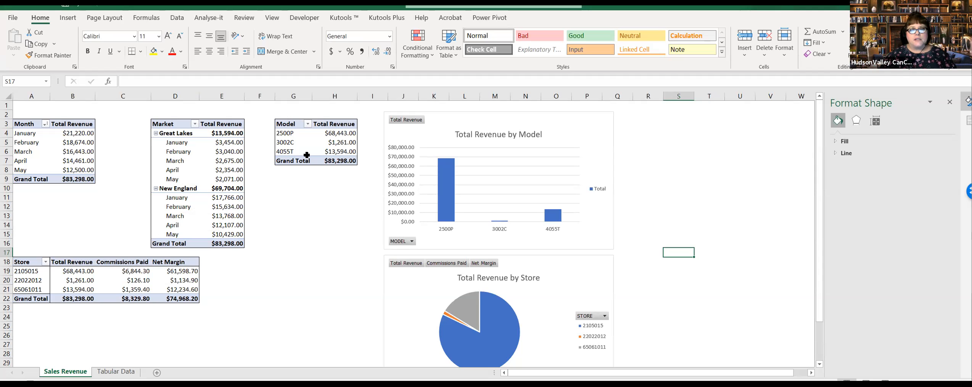
click(292, 134)
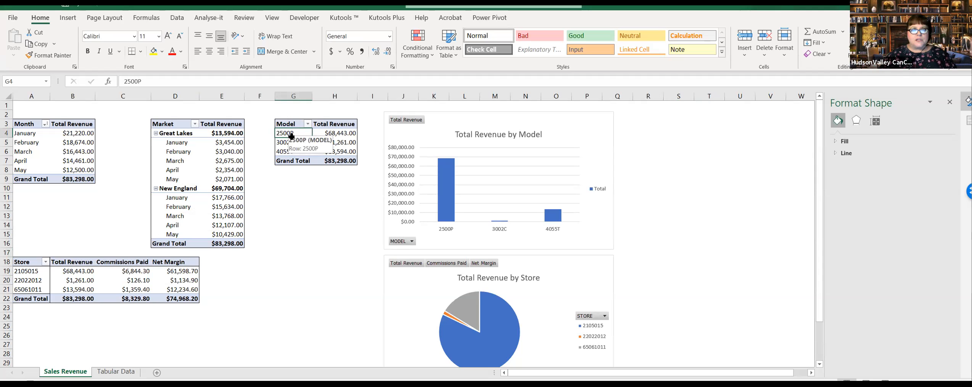
click(317, 189)
click(293, 133)
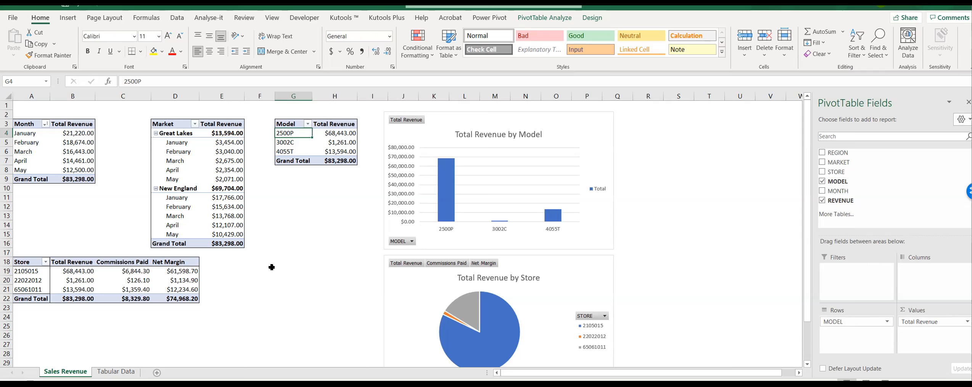
click(323, 289)
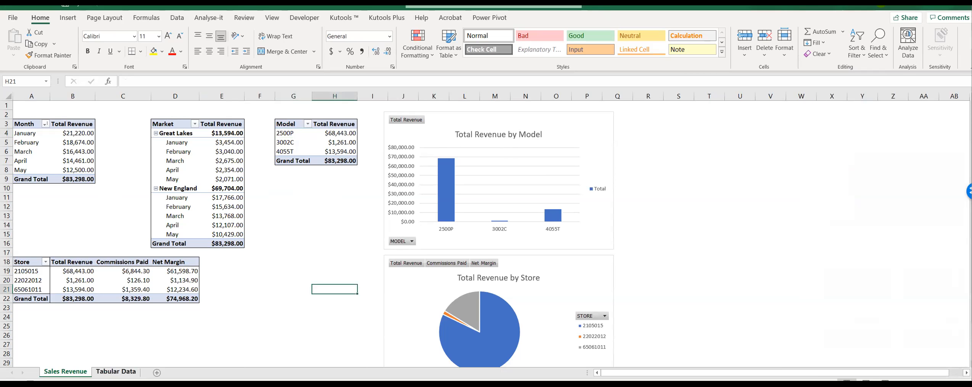
click(116, 371)
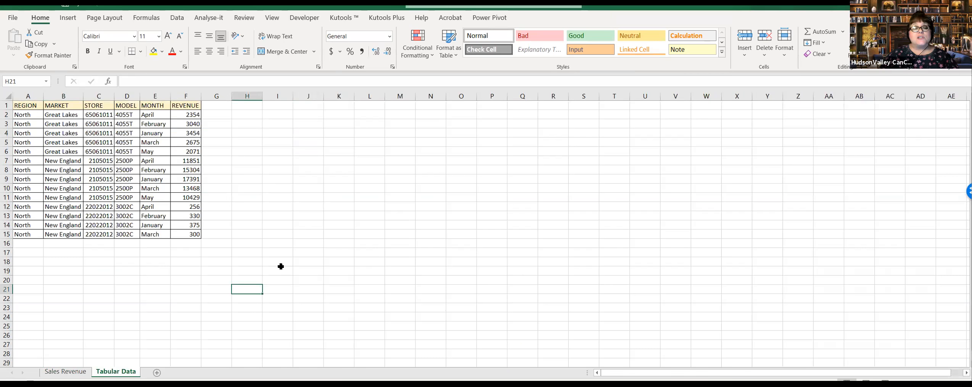
click(21, 106)
drag(130, 119, 192, 232)
click(246, 245)
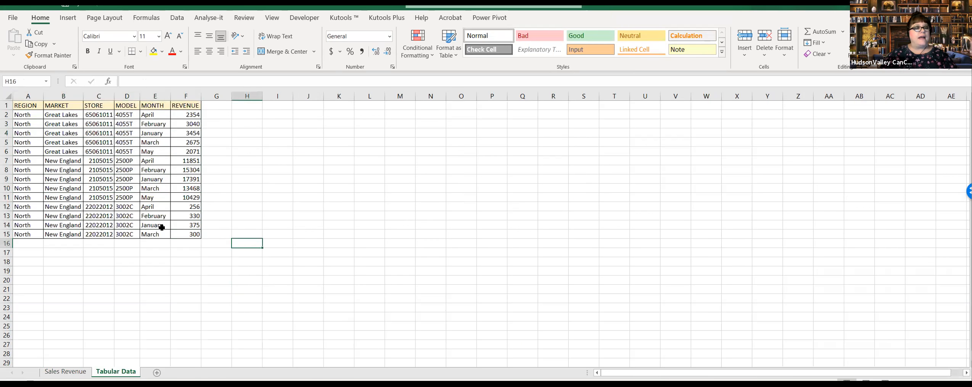
click(157, 188)
click(151, 207)
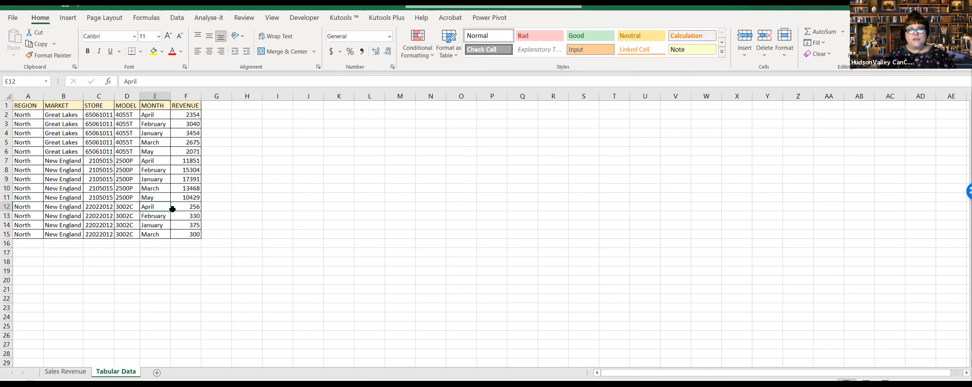
click(72, 372)
click(270, 295)
click(268, 268)
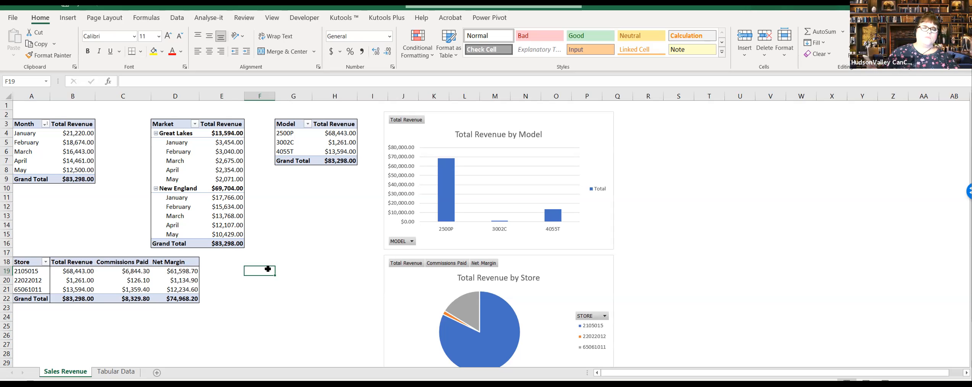
click(253, 298)
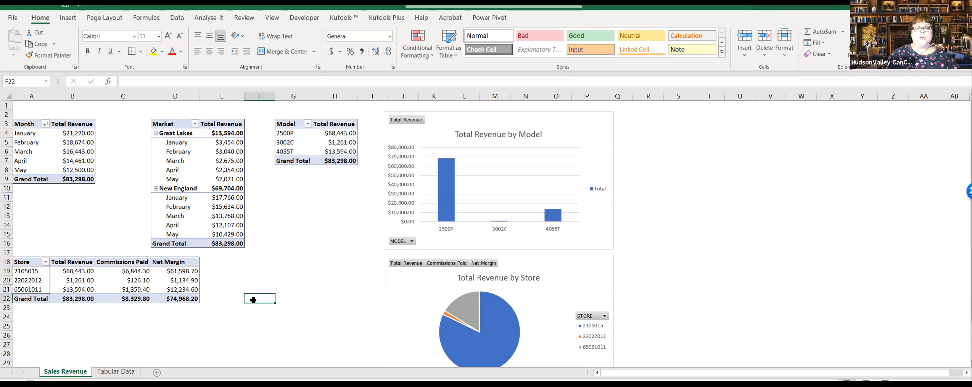
click(255, 281)
click(261, 269)
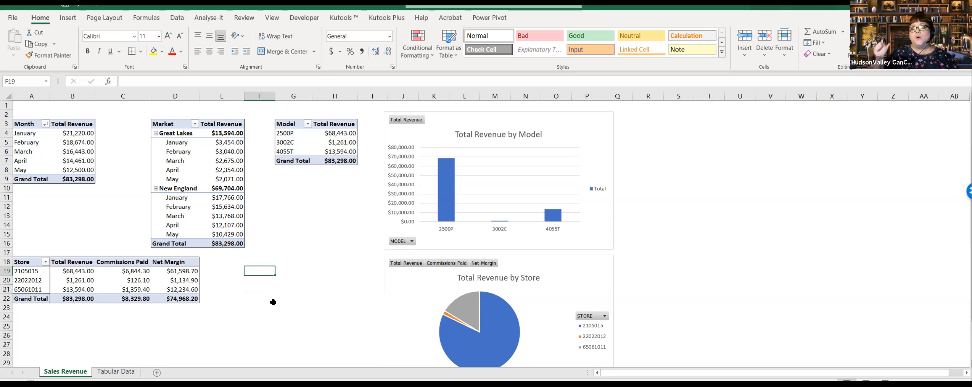
click(267, 315)
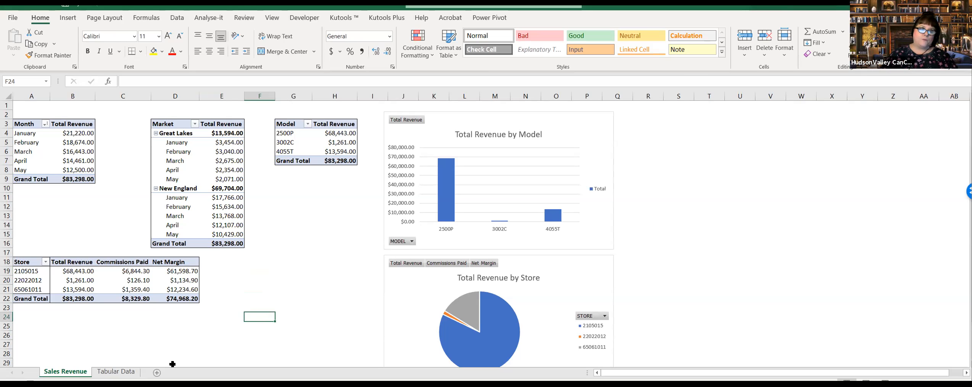
click(115, 372)
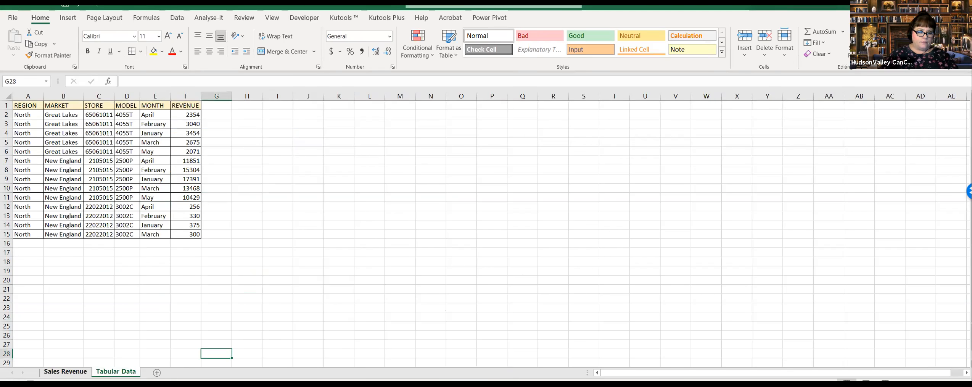
click(66, 371)
click(287, 299)
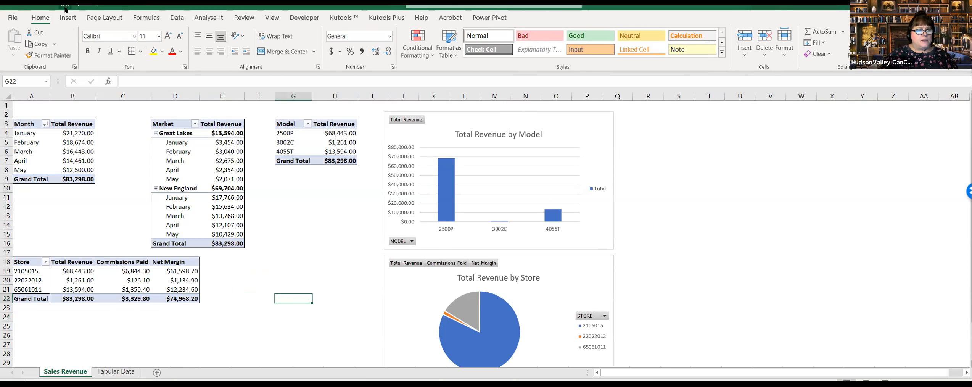
click(293, 279)
click(308, 224)
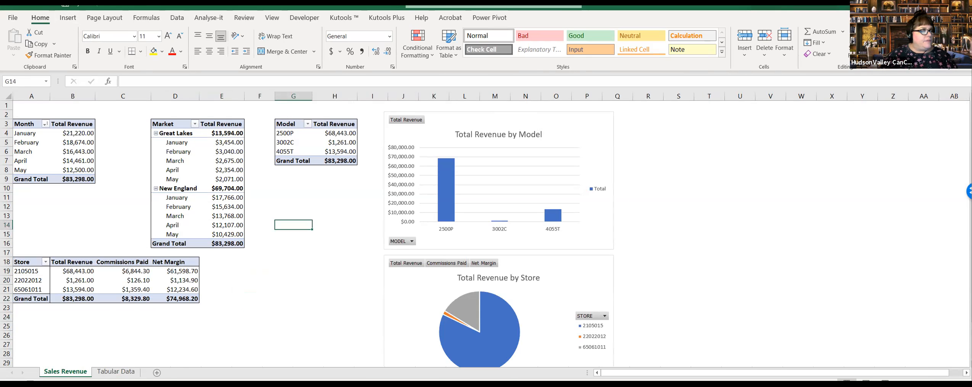
click(287, 259)
click(295, 244)
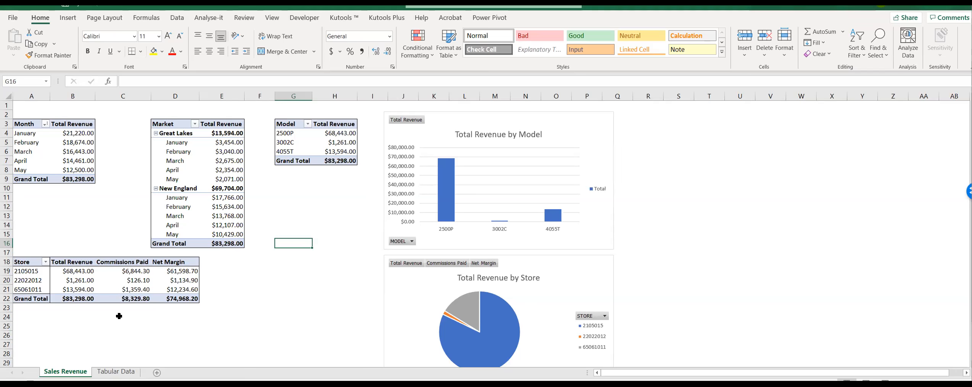
click(145, 281)
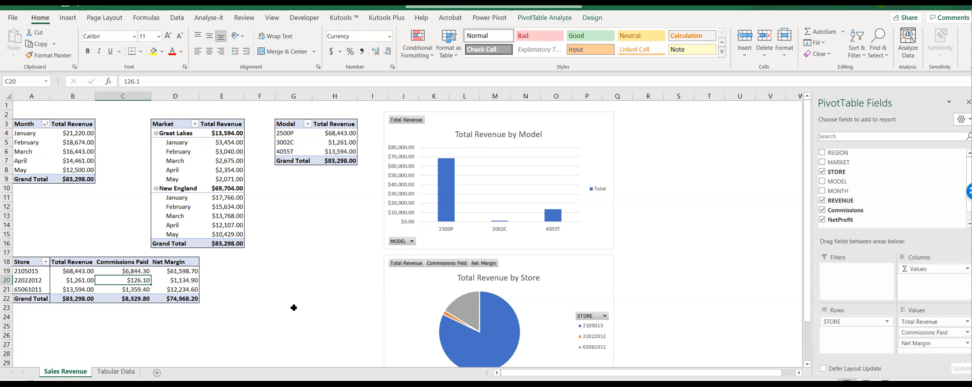
click(117, 372)
click(71, 372)
click(451, 128)
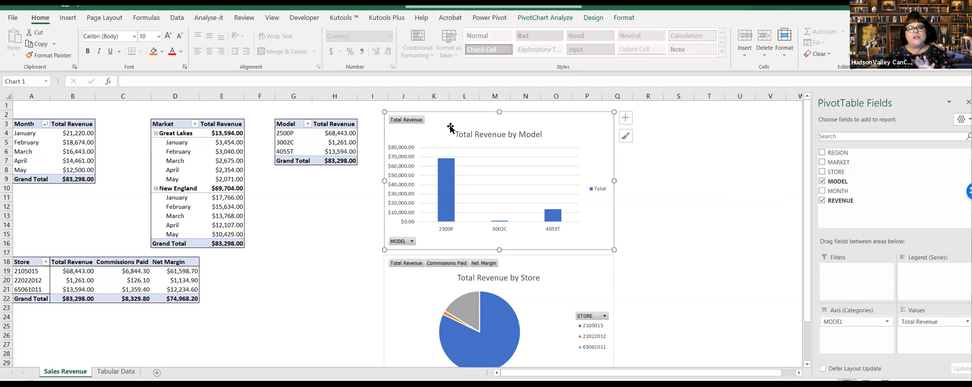
Step: On the Tabular Data sheet, set the February revenue of store 22022012, model 3002C, to 15000
click(118, 371)
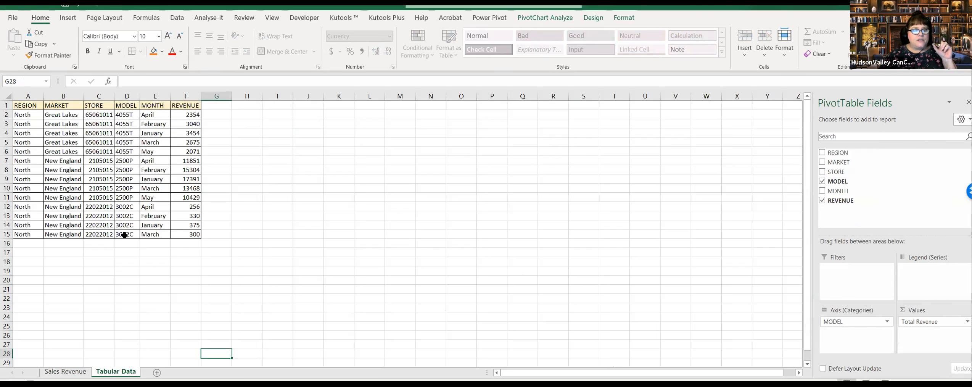
click(120, 159)
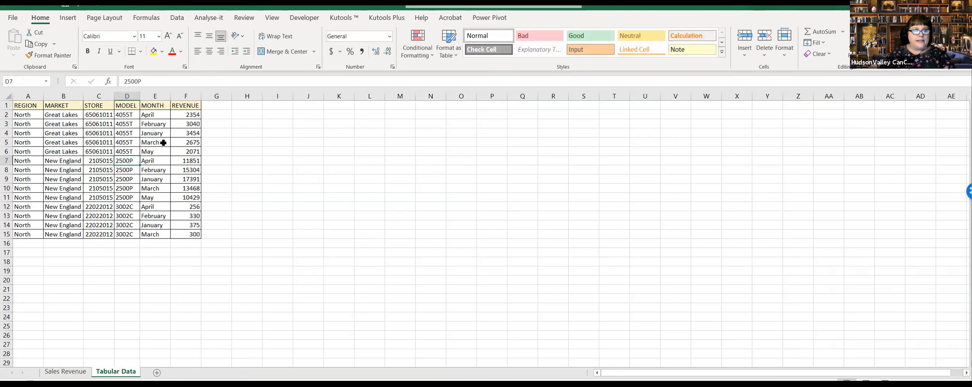
click(189, 216)
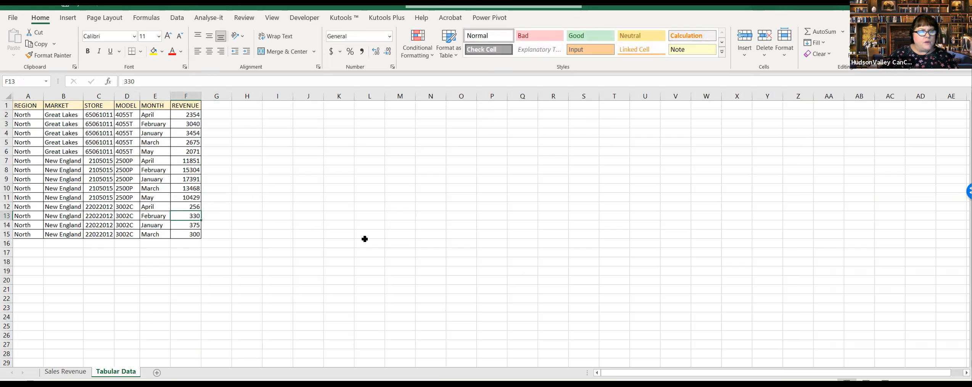
text(15000)
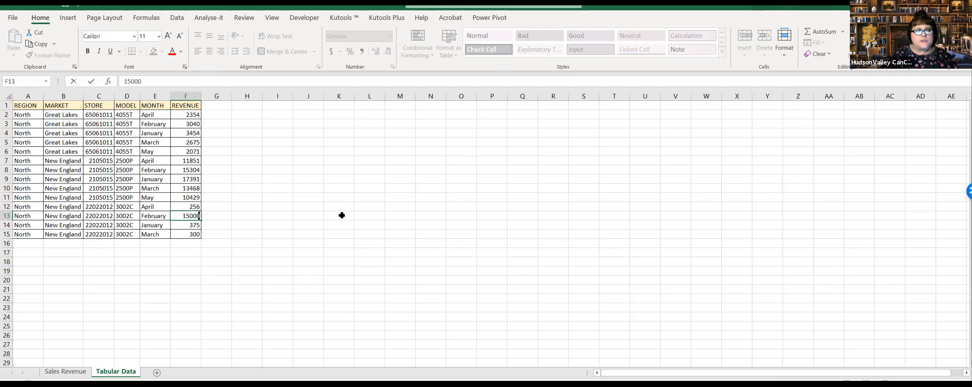
key(Return)
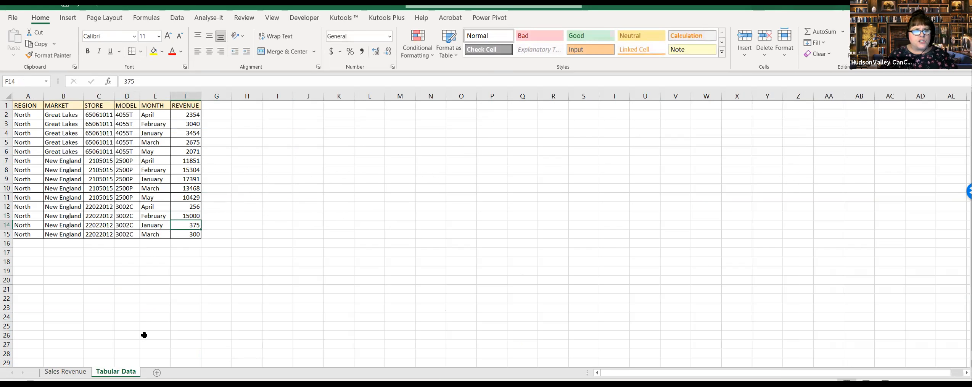
Step: Refresh the Month PivotTable on the Sales Revenue sheet to pull in the edited source data
click(80, 371)
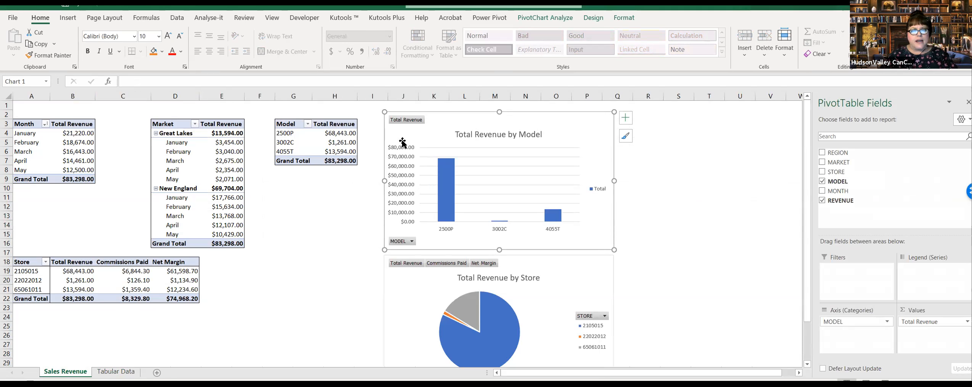
right_click(57, 153)
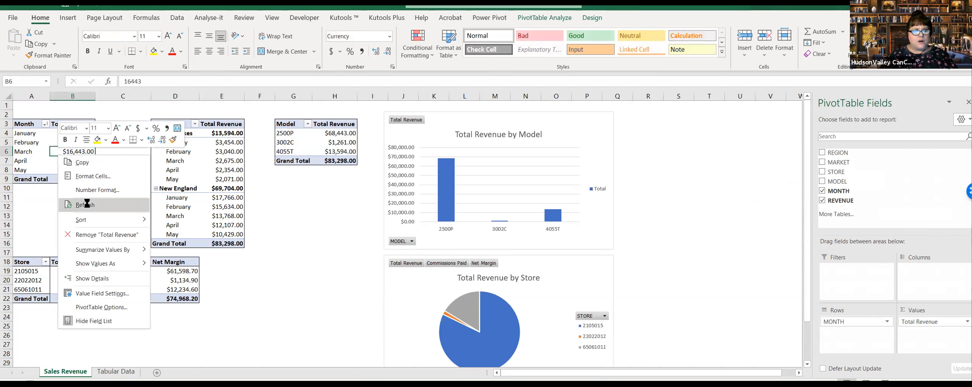
click(84, 204)
right_click(216, 141)
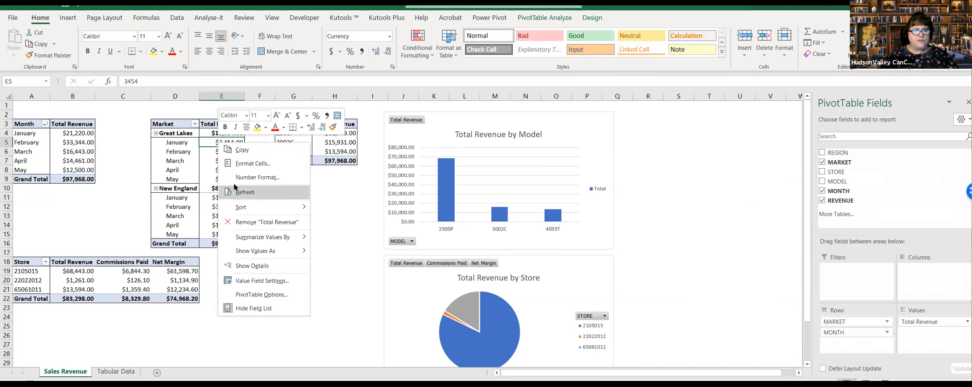
key(Escape)
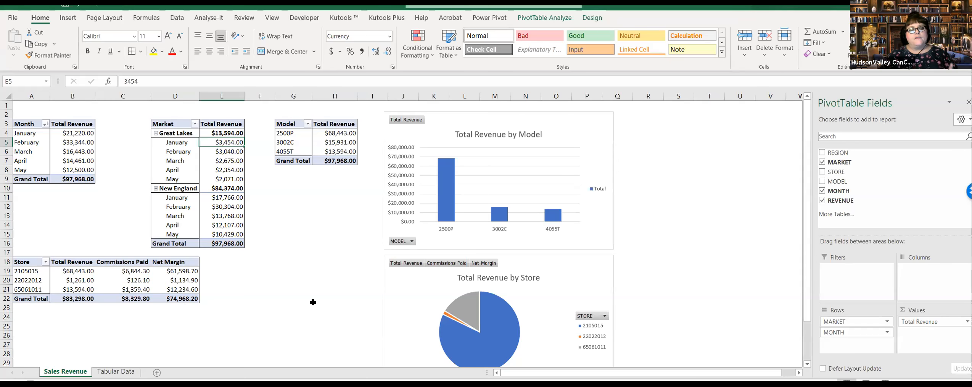
Step: Refresh the Store PivotTable to update its revenue, commissions and net margin from the source data
click(281, 297)
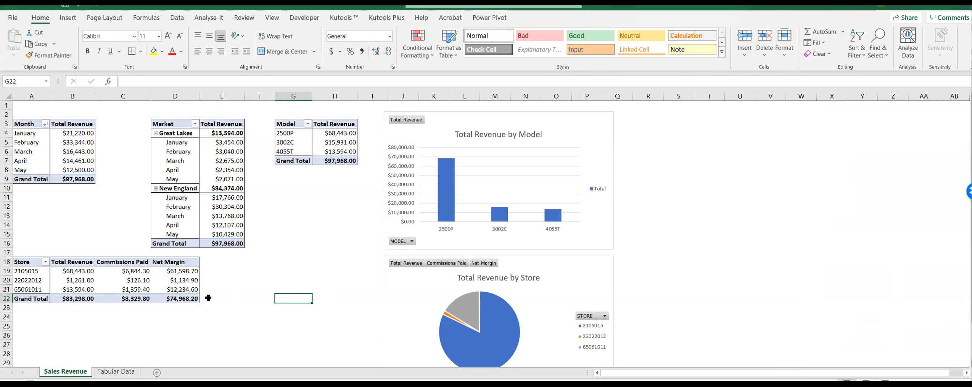
right_click(127, 282)
click(169, 157)
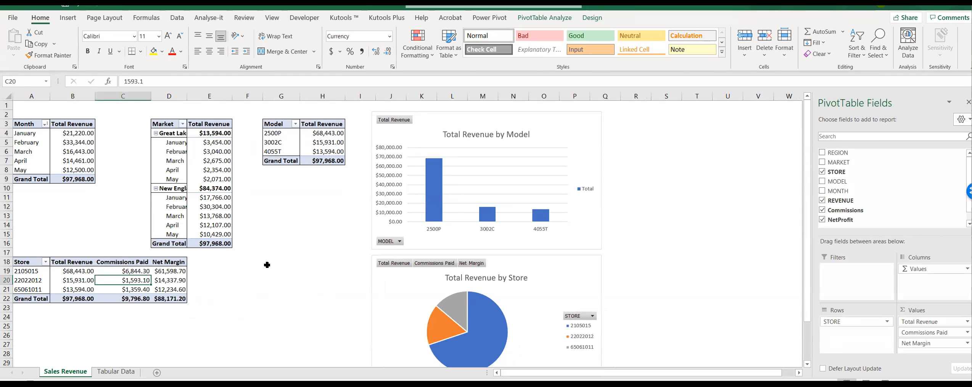
click(276, 280)
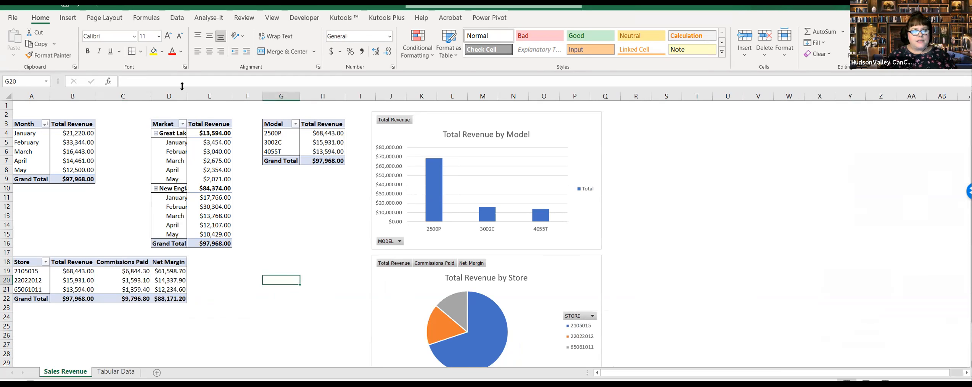
Step: Widen column D so the market and month names fit again, and check the Total Revenue by Store chart
drag(187, 96, 206, 97)
click(304, 224)
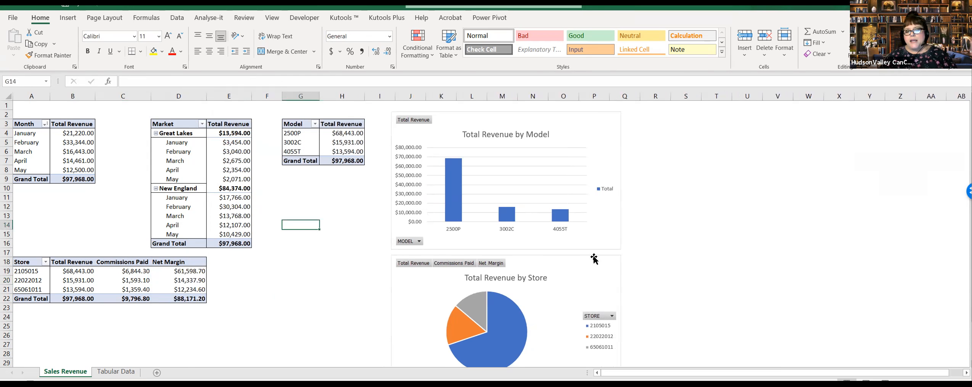
click(425, 287)
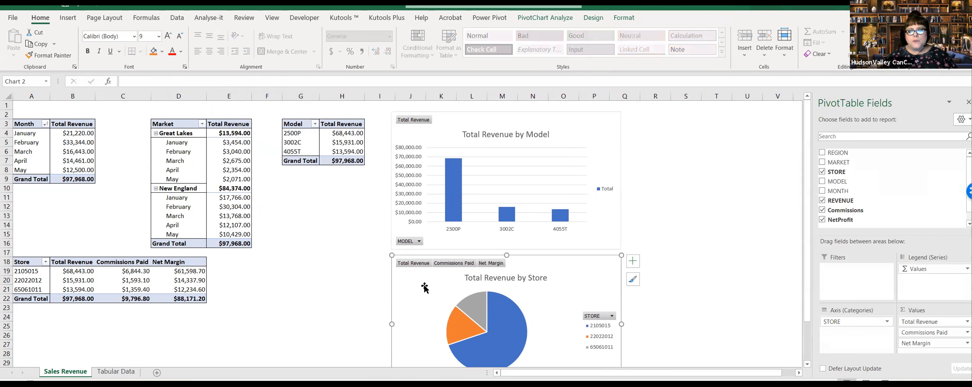
click(342, 297)
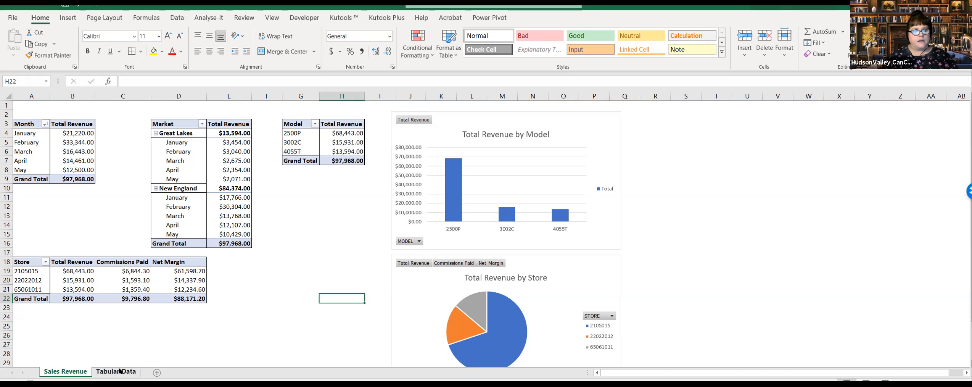
Step: On the Tabular Data sheet, set the February revenue of store 22022012, model 3002C, back to 350
click(289, 317)
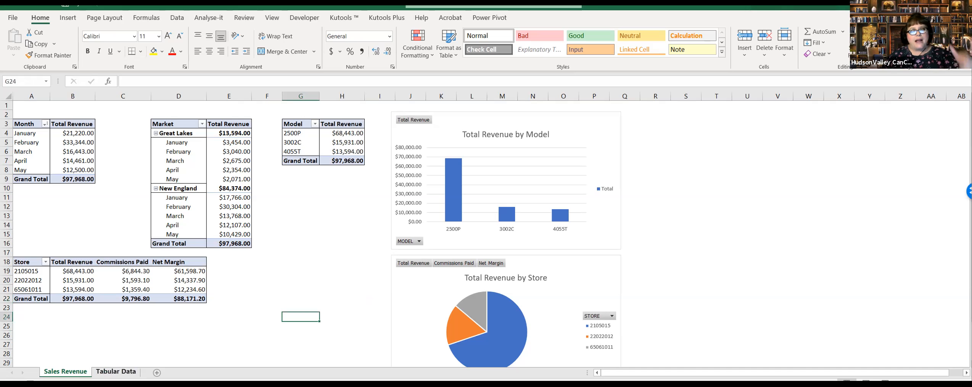
click(126, 371)
click(65, 371)
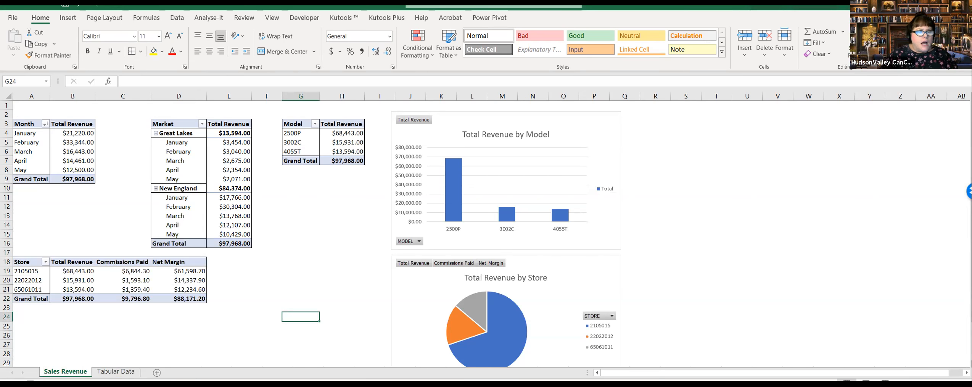
click(115, 371)
click(191, 216)
key(ctrl+Page_Up)
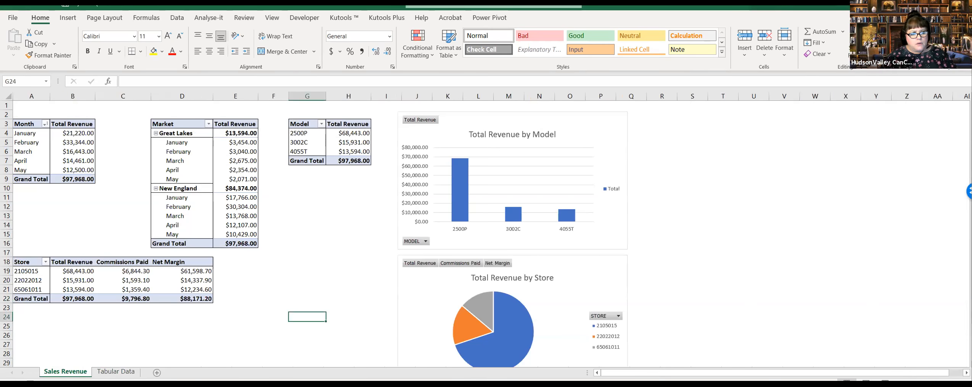
key(ctrl+Page_Down)
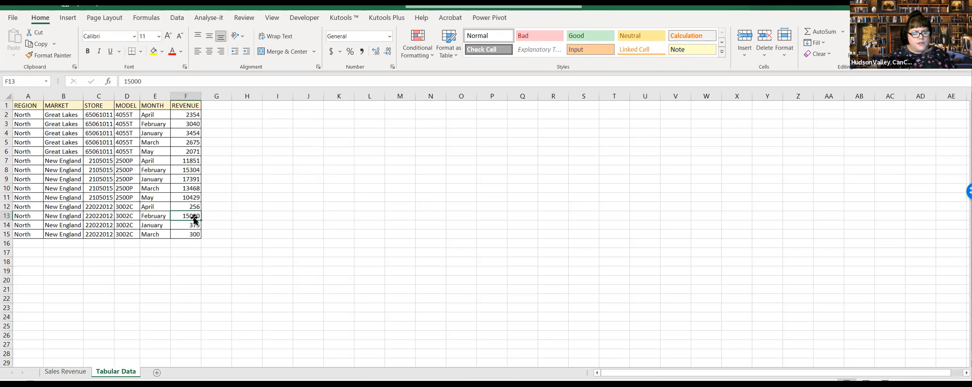
text(350)
key(Return)
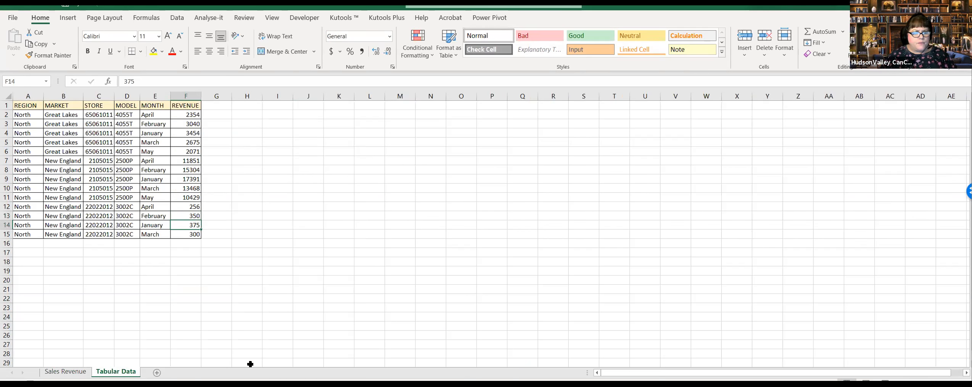
Step: Refresh the Month PivotTable on the Sales Revenue sheet so it uses the restored February source value
click(87, 370)
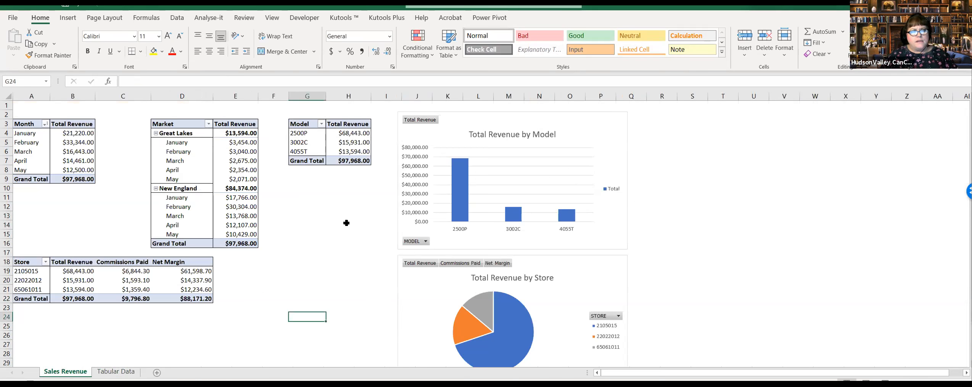
click(344, 225)
click(63, 123)
right_click(63, 123)
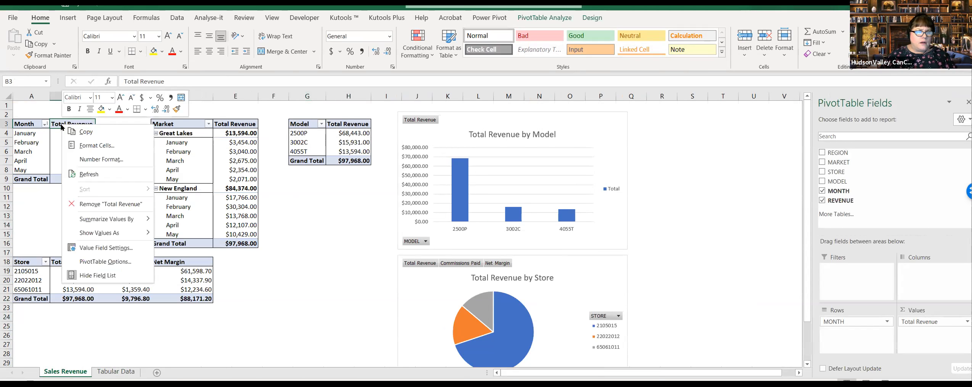
click(97, 179)
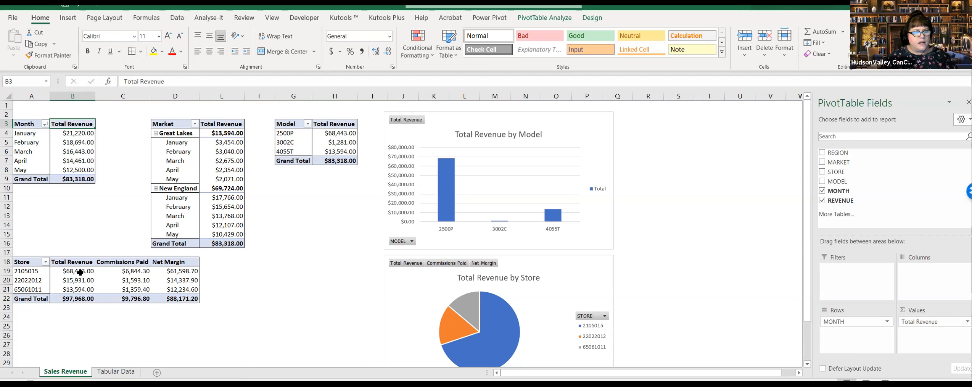
Step: Refresh the Store PivotTable and its pie chart from the restored source data
click(105, 267)
right_click(121, 271)
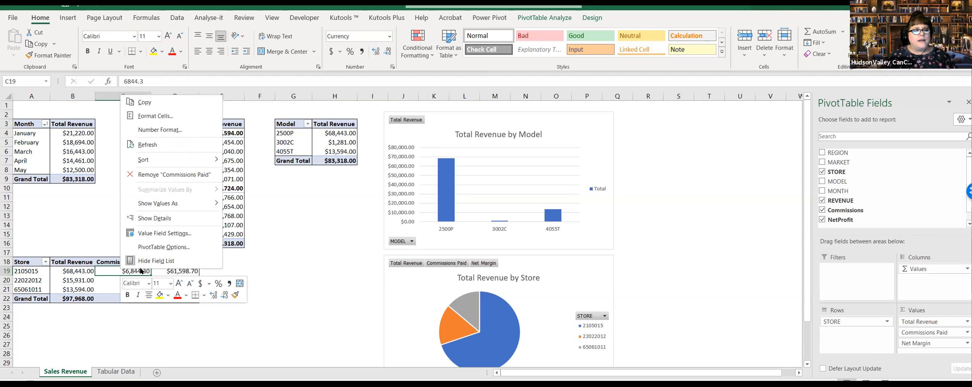
click(160, 144)
click(275, 308)
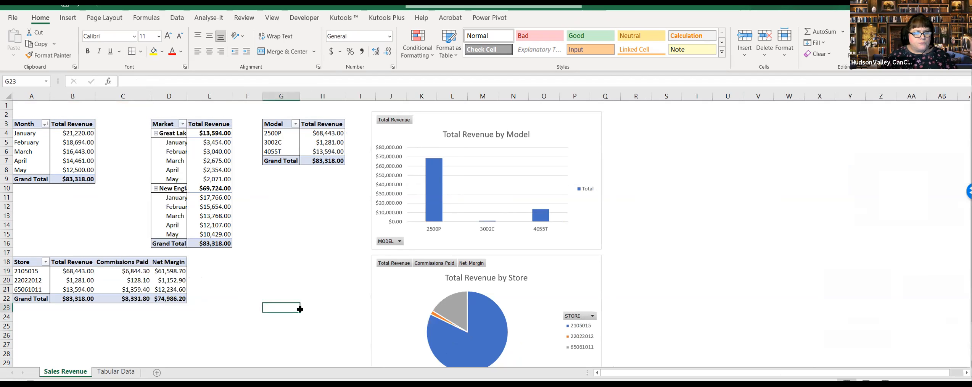
Step: Widen column D on the Sales Revenue sheet so the market and month names fit
click(332, 322)
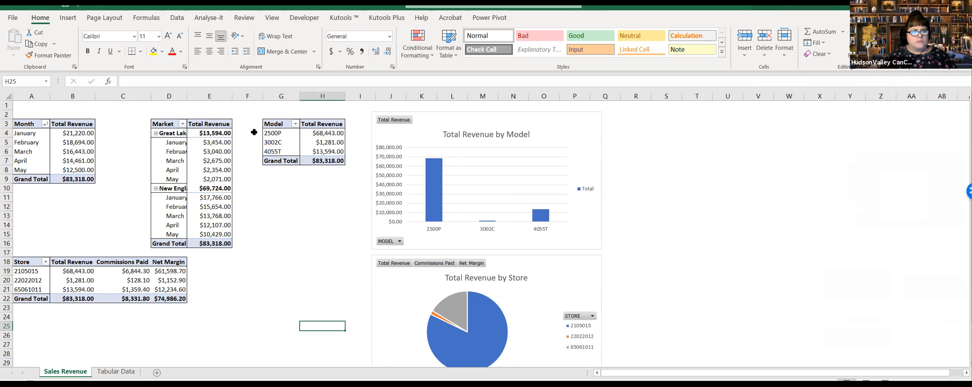
drag(191, 94, 208, 94)
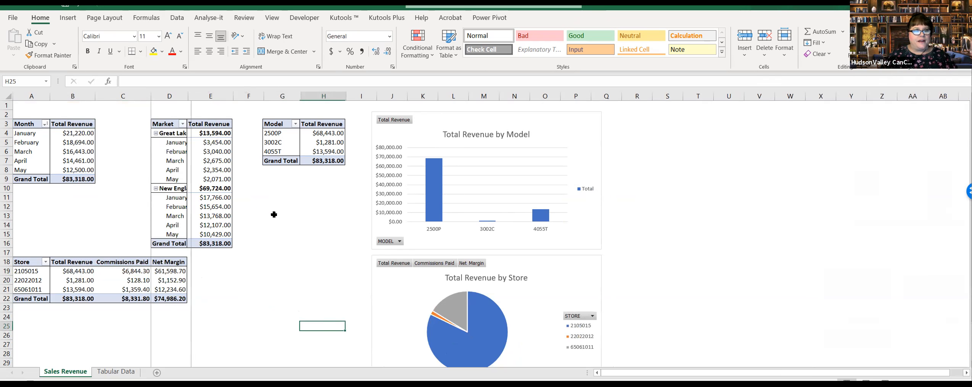
drag(332, 208, 329, 213)
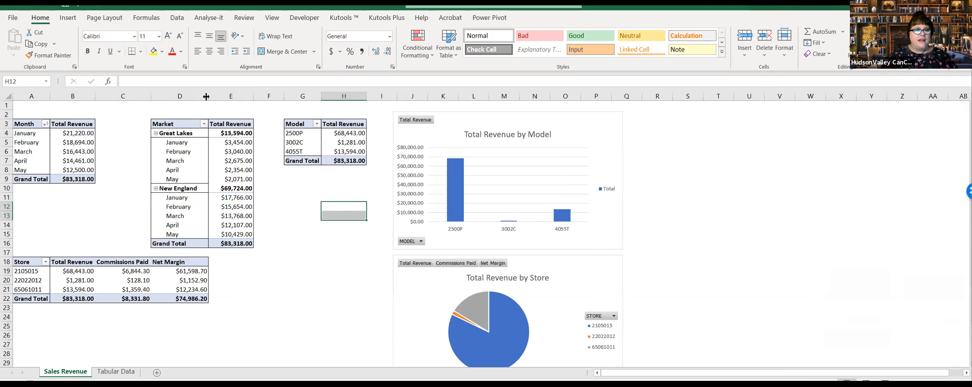
drag(209, 95, 202, 96)
click(292, 233)
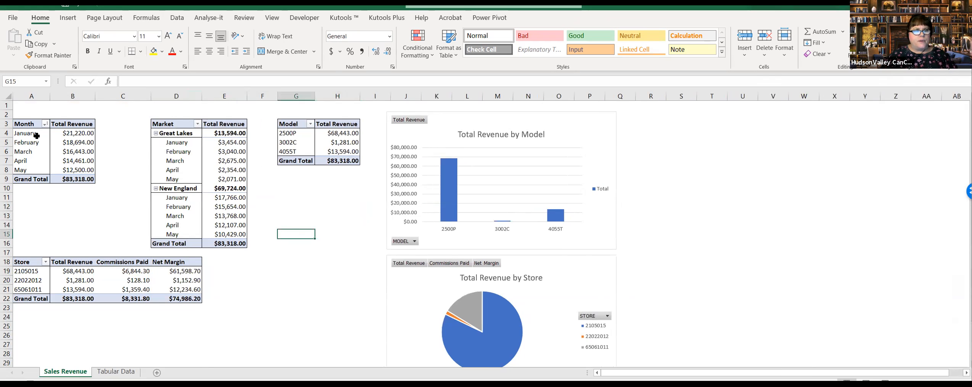
click(282, 282)
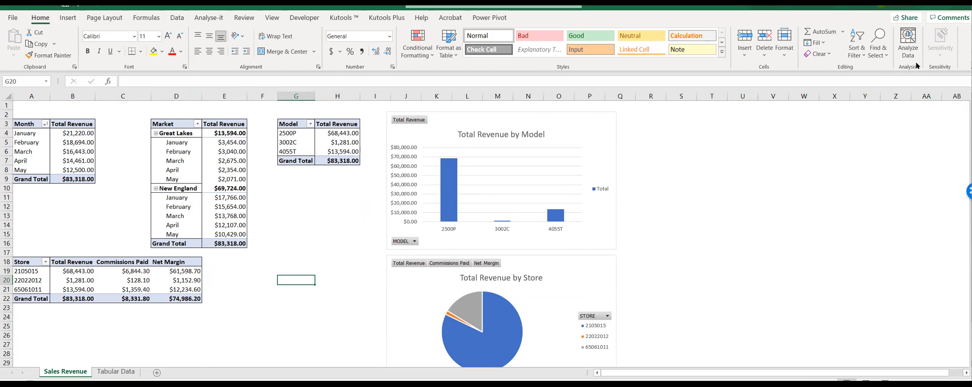
click(822, 316)
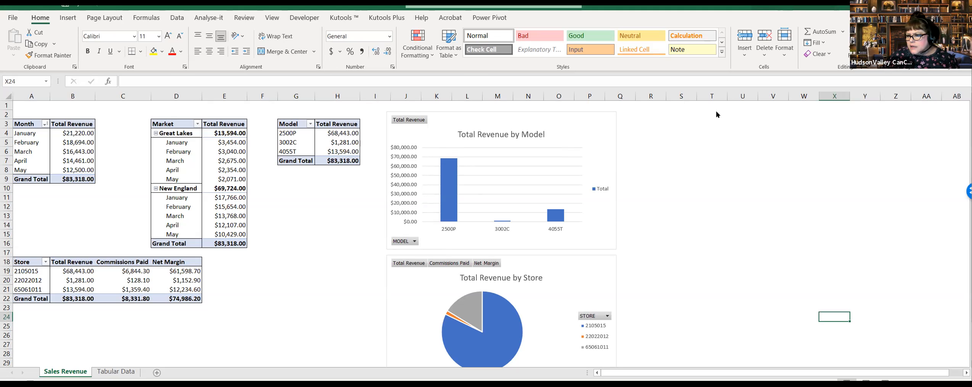
click(925, 262)
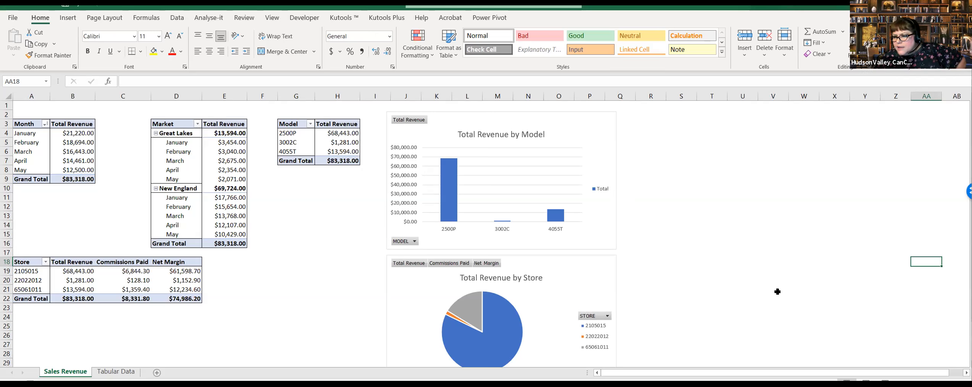
click(835, 151)
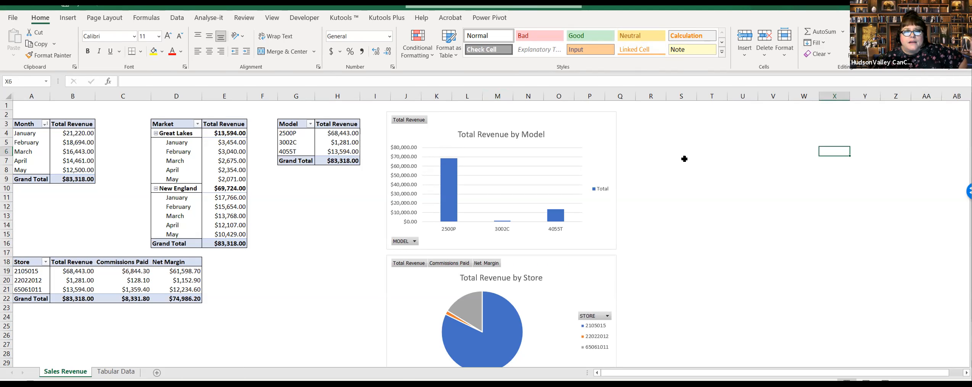
click(833, 280)
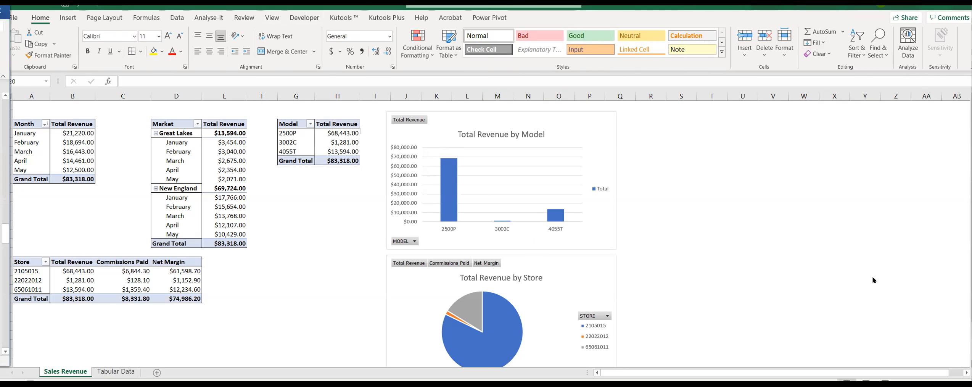
key(alt+Tab)
key(alt+Tab)
key(alt+Tab)
key(alt+Tab)
key(alt+Tab)
key(alt+Tab)
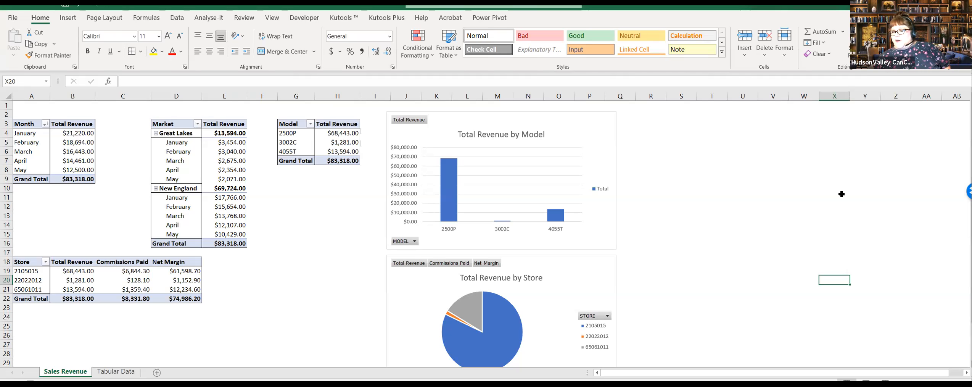
click(740, 280)
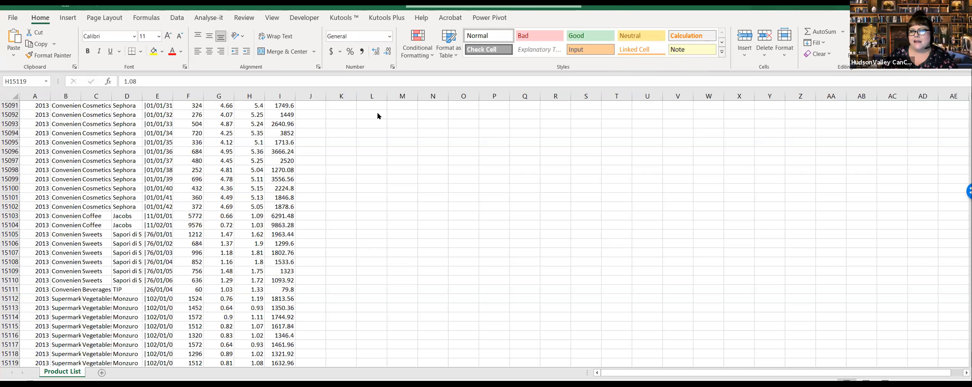
Step: On the Product List sheet, autofit the widths of all columns to their contents
scroll(351, 252, up, 10)
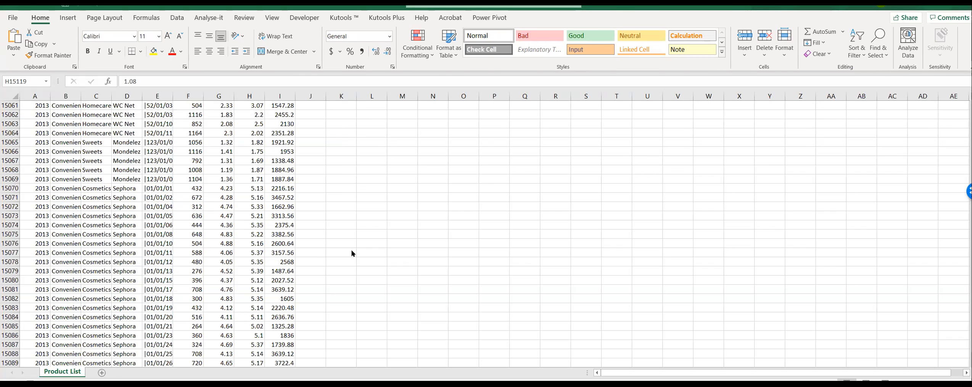
scroll(233, 250, up, 6)
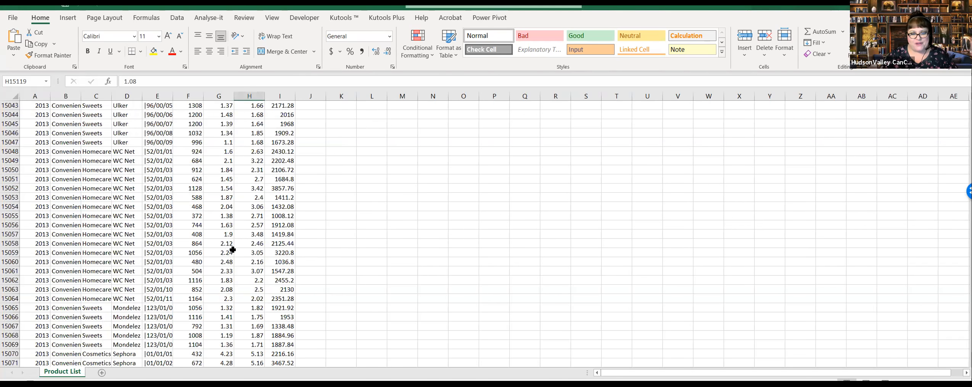
key(ctrl+Home)
click(479, 263)
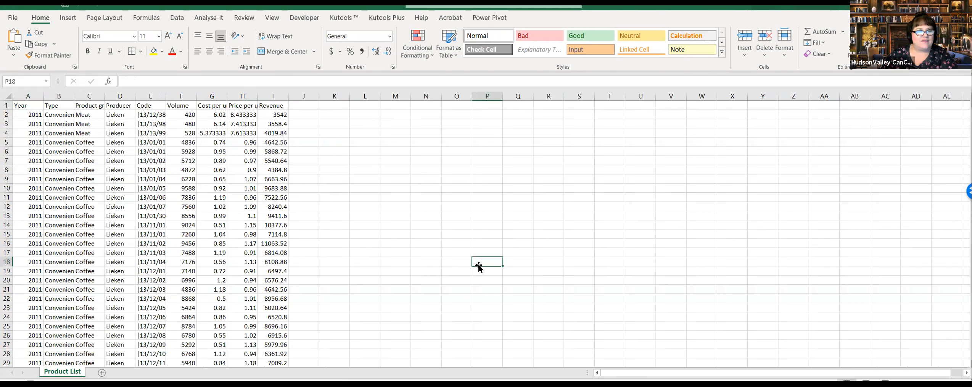
click(235, 255)
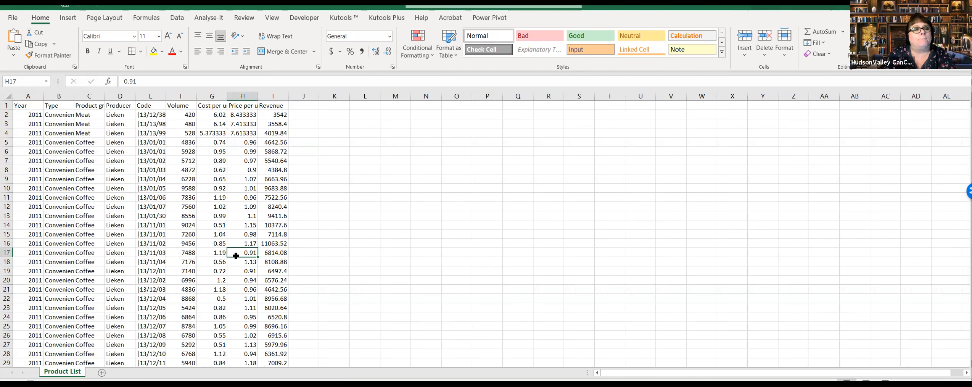
click(12, 98)
click(77, 97)
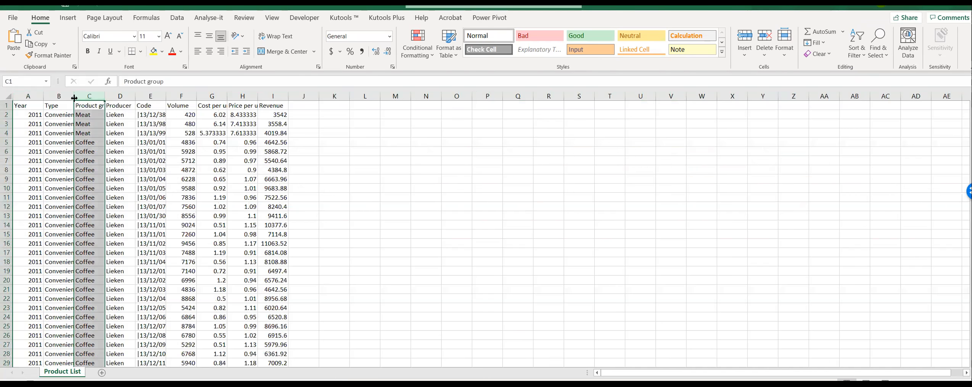
click(8, 96)
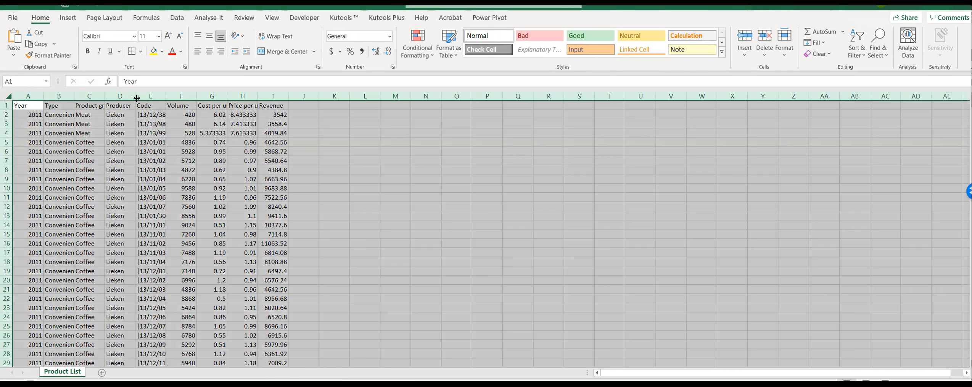
double_click(138, 98)
click(536, 188)
click(535, 203)
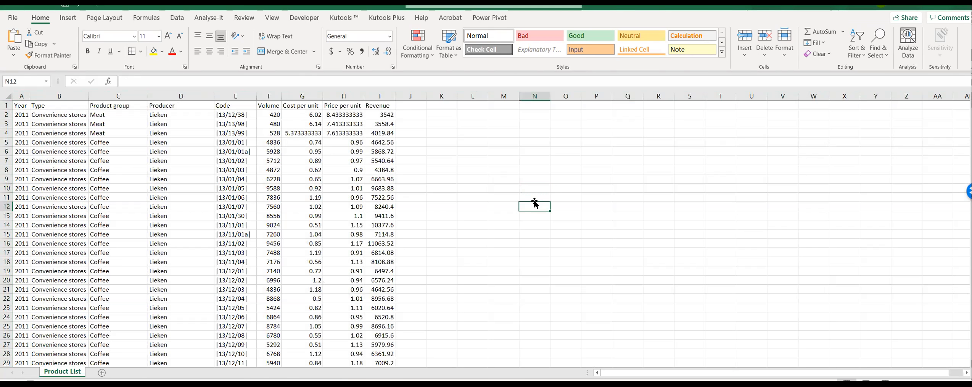
Step: Turn on filtering for the header row of the product data
click(345, 217)
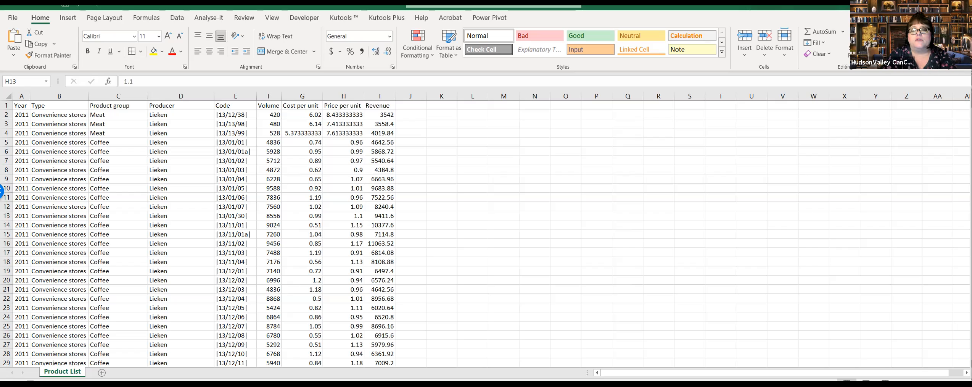
click(221, 244)
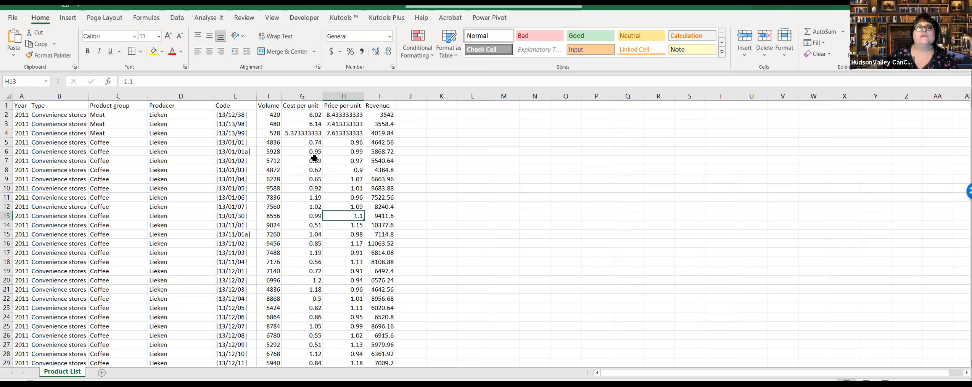
click(178, 18)
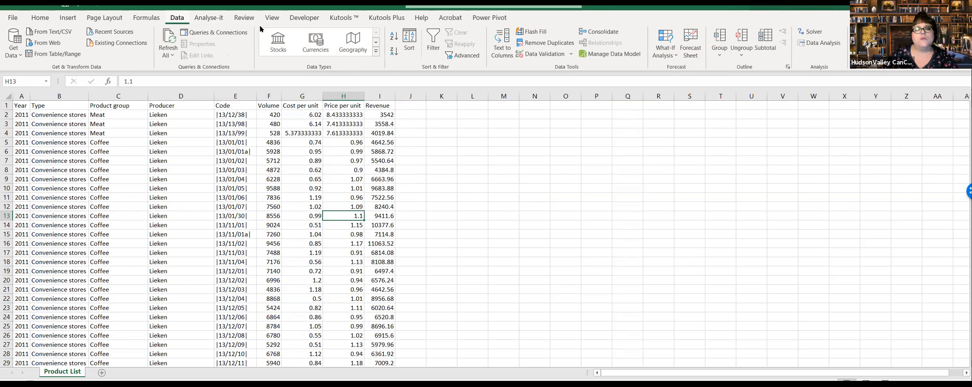
click(433, 46)
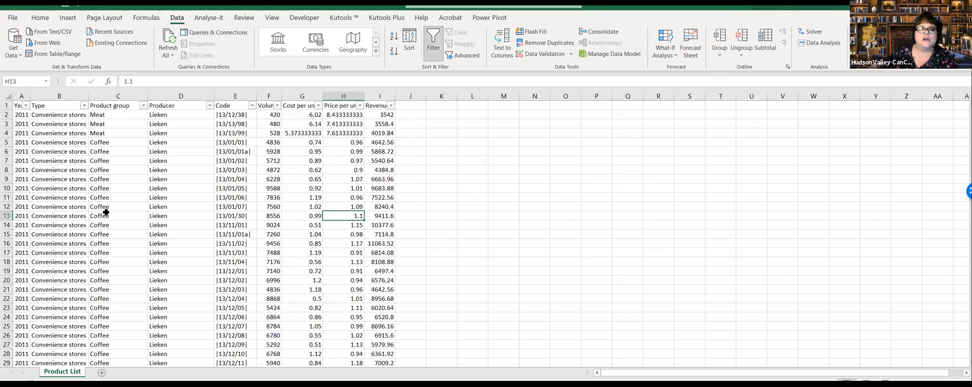
click(230, 187)
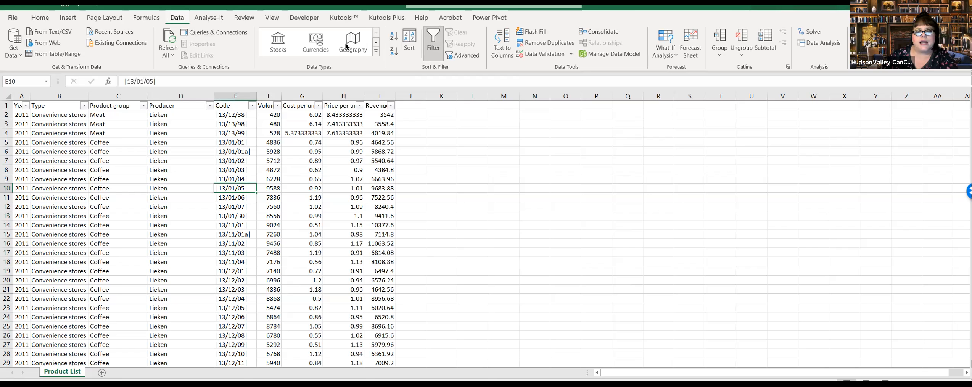
click(358, 243)
Step: Widen the Year column so its header fits, and review the years offered in its filter list without filtering
drag(30, 96, 51, 95)
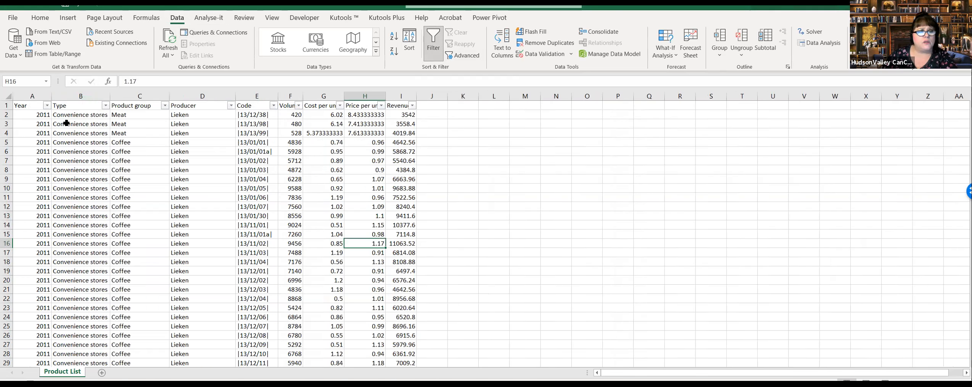
click(47, 106)
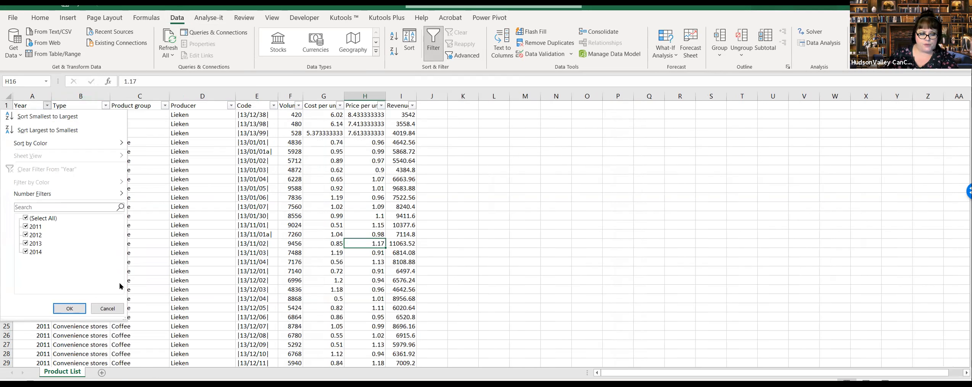
click(106, 308)
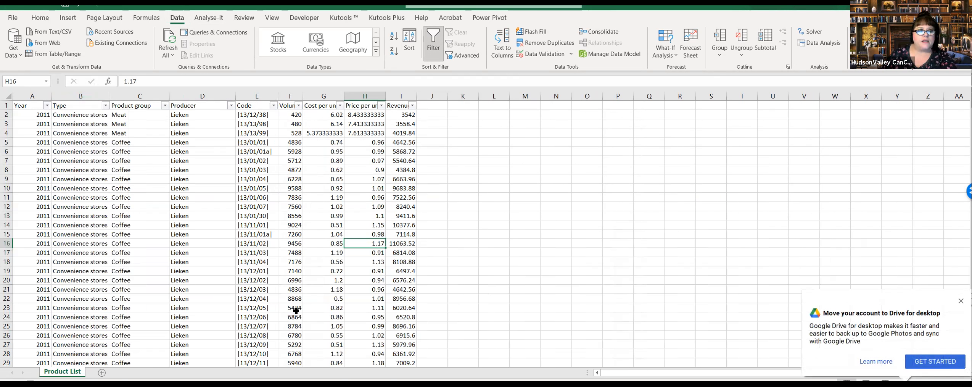
click(49, 106)
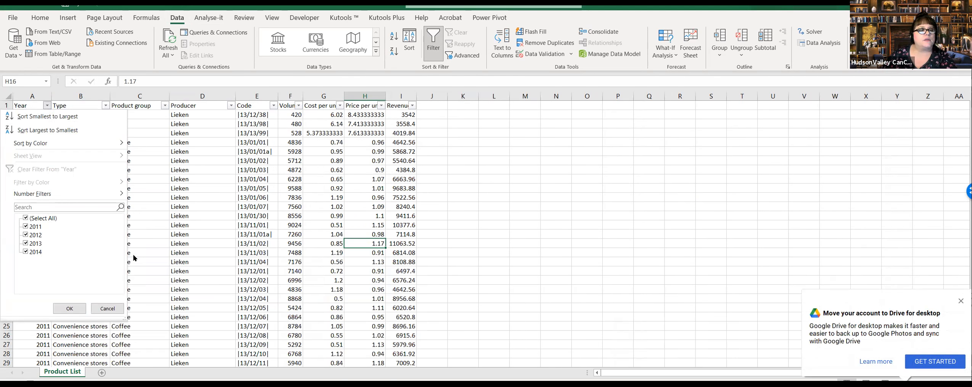
click(108, 308)
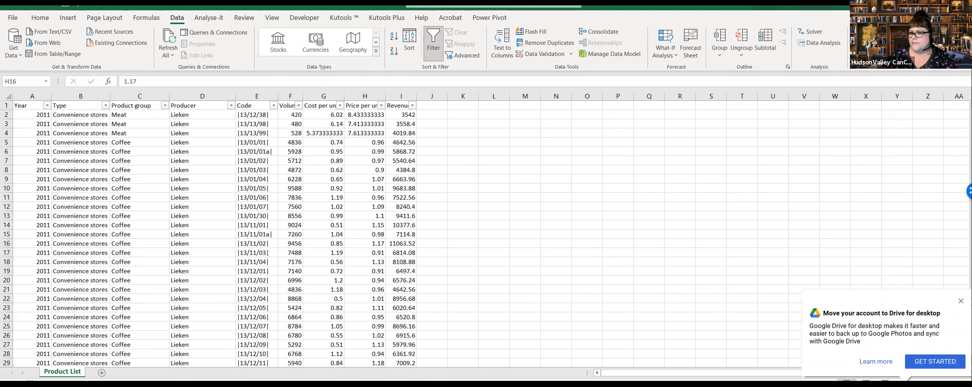
Step: Slightly widen the Type column and review the store types in its filter list without filtering
click(106, 106)
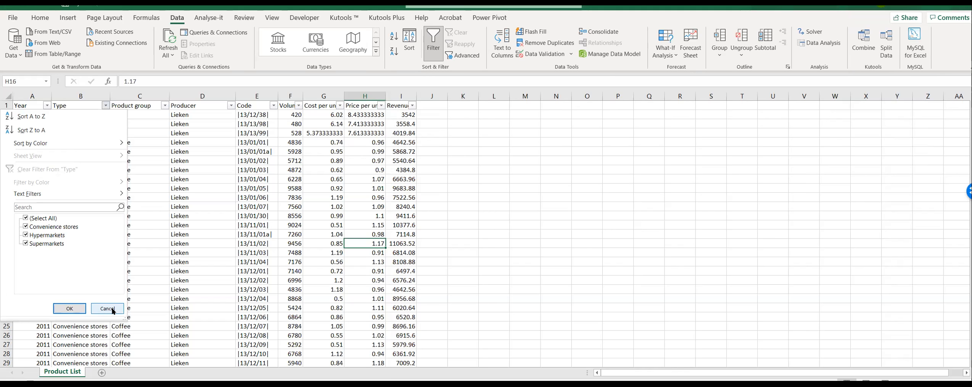
click(114, 310)
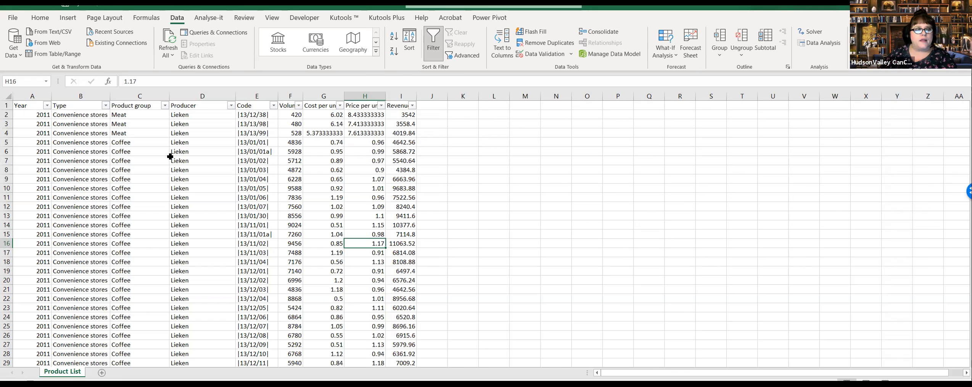
drag(111, 96, 116, 96)
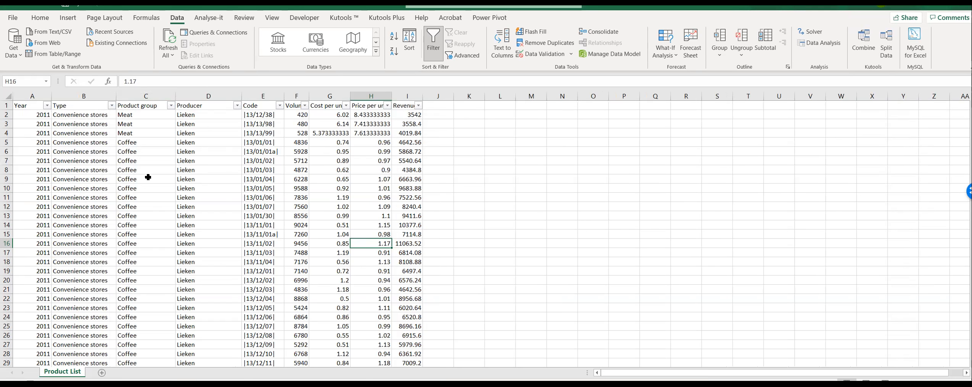
click(112, 105)
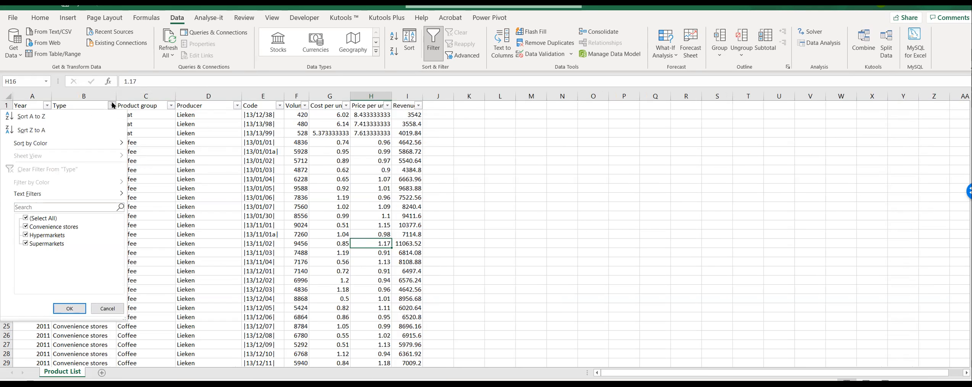
click(107, 308)
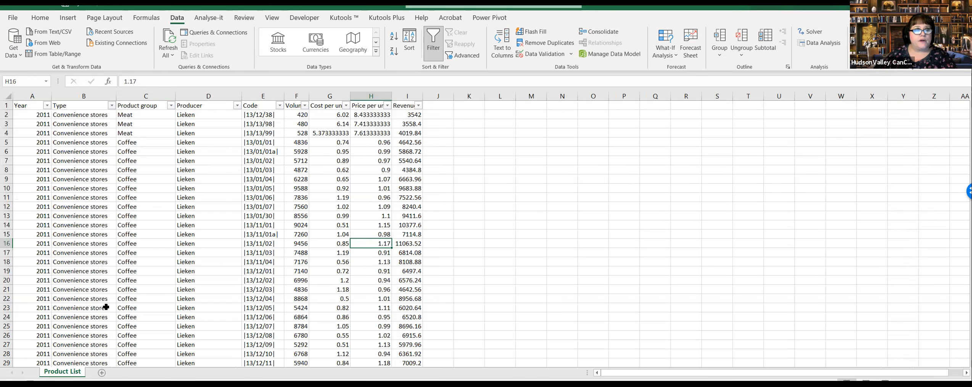
Step: Review the values in the Product group filter list and close it without filtering
click(171, 105)
mouse_move(167, 231)
mouse_down()
mouse_move(170, 270)
mouse_move(172, 214)
mouse_move(168, 270)
mouse_move(170, 228)
mouse_move(182, 227)
mouse_up()
click(117, 308)
click(238, 135)
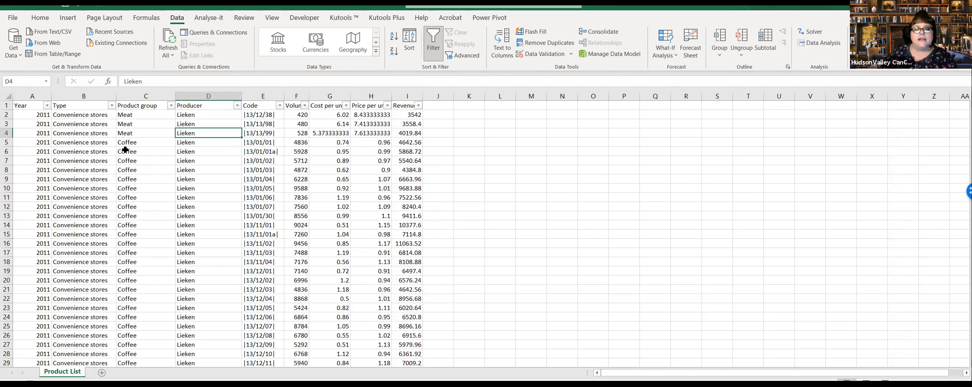
Step: Examine the Producer filter list from its first to its last entry, keeping all producers selected
click(238, 105)
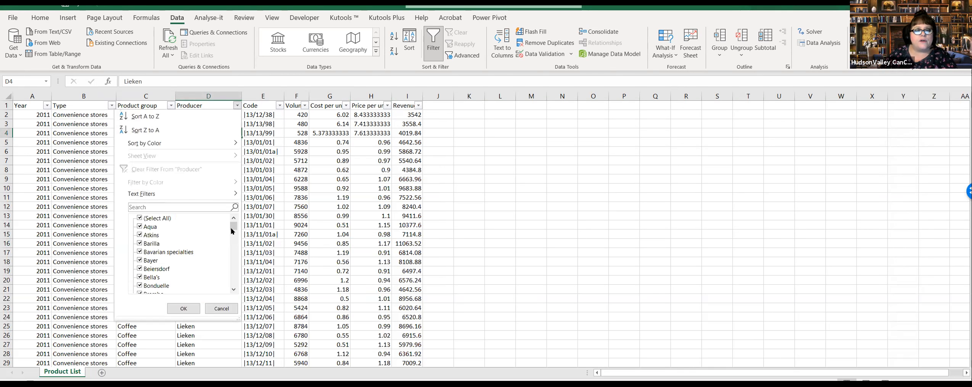
mouse_move(235, 227)
mouse_down()
mouse_move(238, 298)
mouse_move(240, 218)
mouse_move(239, 230)
mouse_up()
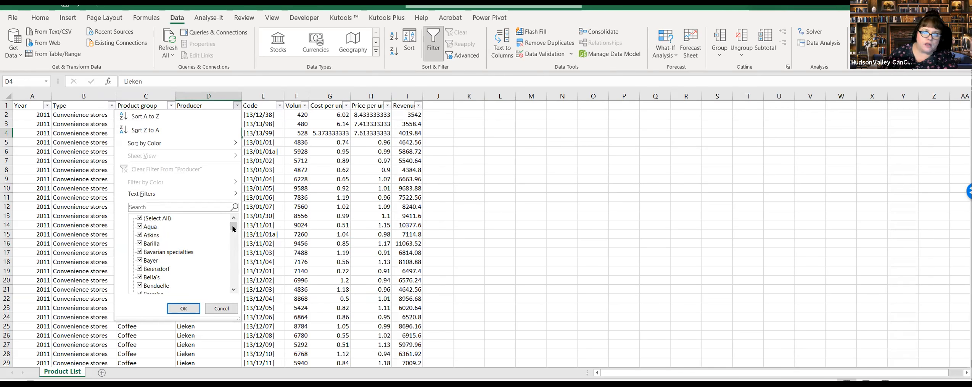
drag(234, 228, 231, 258)
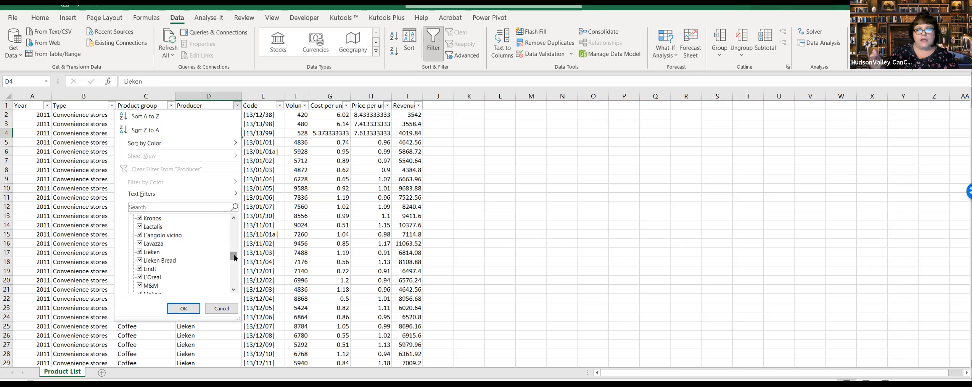
drag(235, 257, 234, 267)
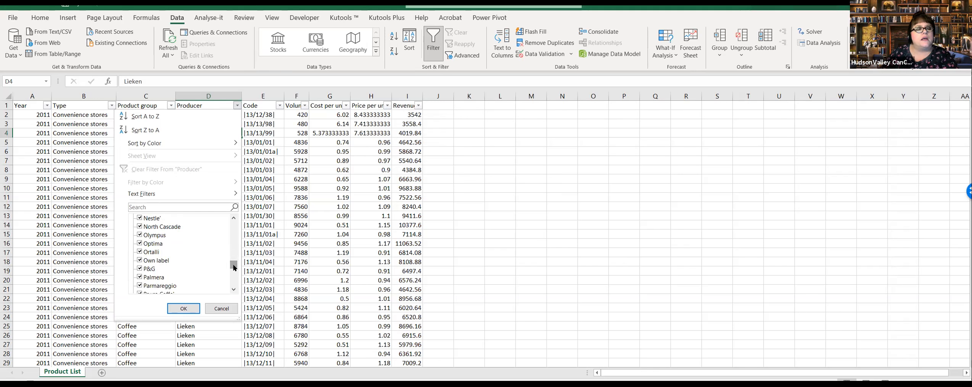
drag(234, 268, 236, 278)
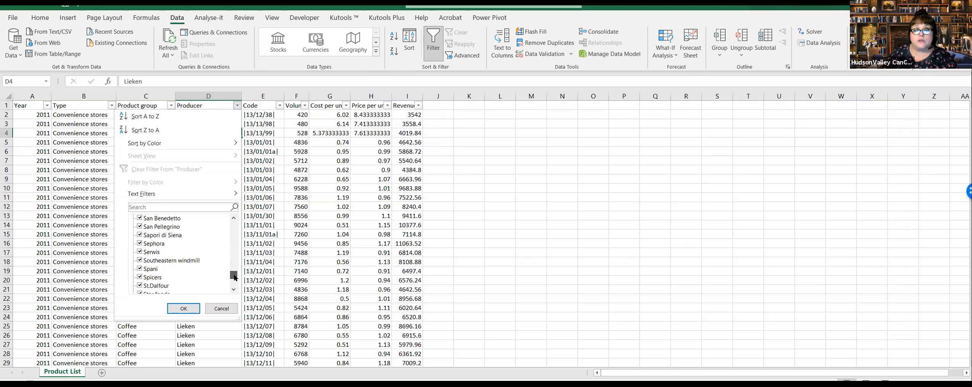
drag(235, 278, 237, 290)
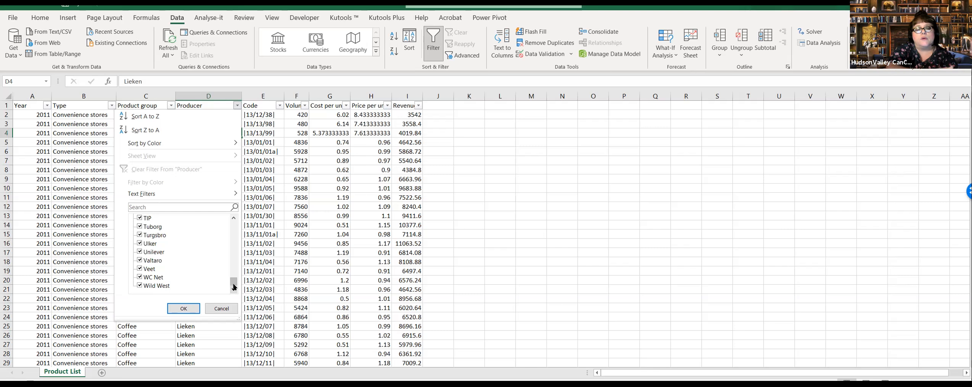
drag(234, 287, 233, 265)
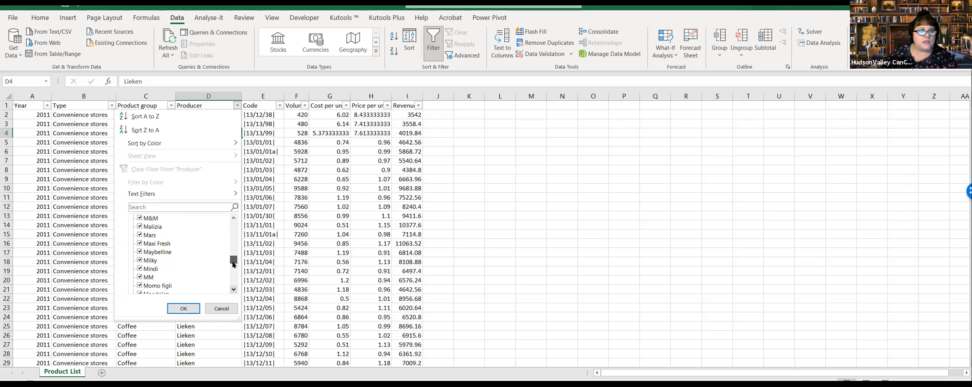
drag(232, 263, 233, 263)
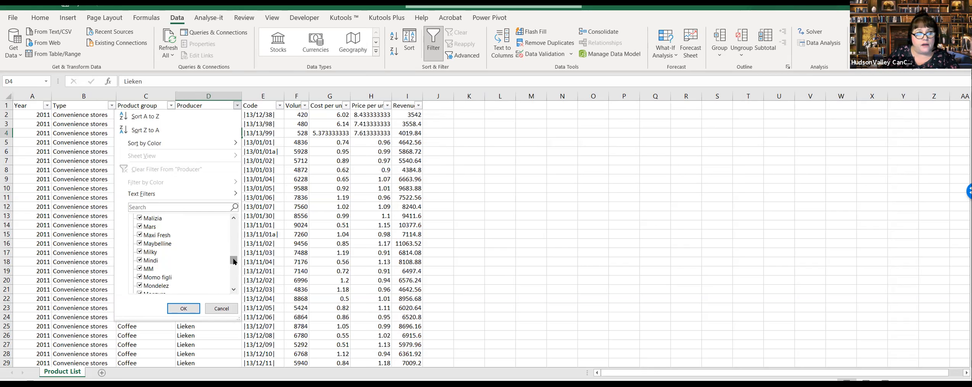
drag(234, 261, 235, 288)
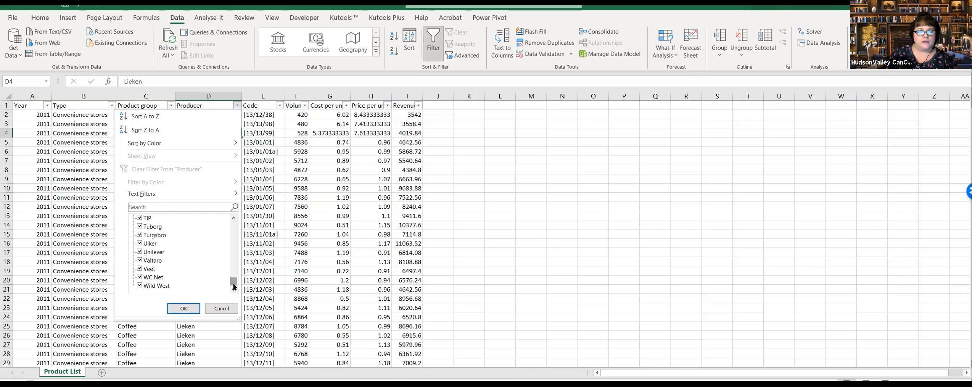
click(183, 308)
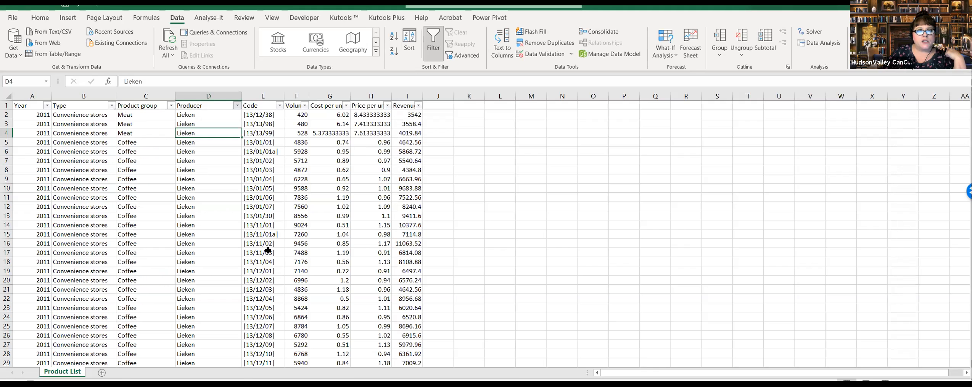
Step: Examine the full range of product codes in the Code filter list and close it without filtering
click(279, 105)
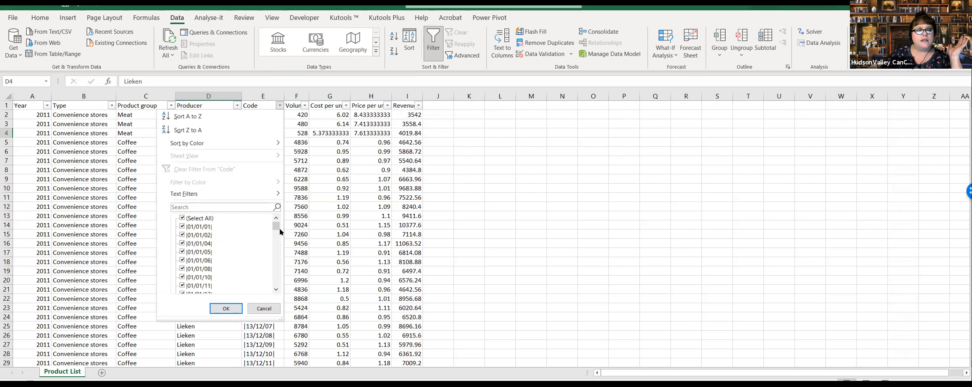
drag(276, 227, 289, 214)
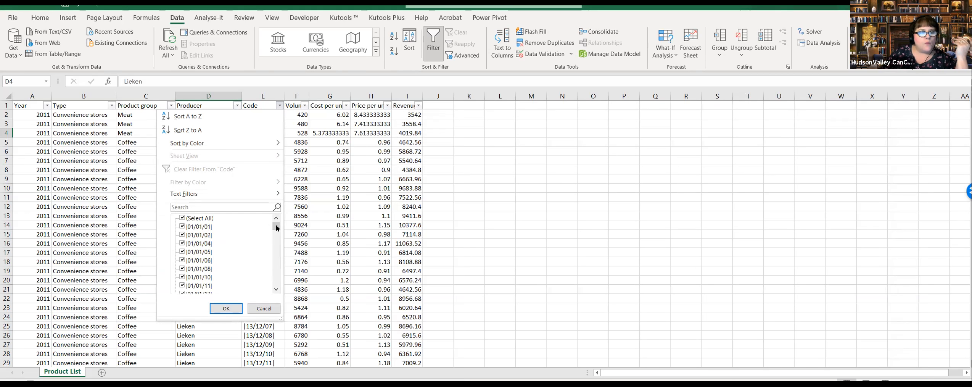
drag(277, 228, 277, 232)
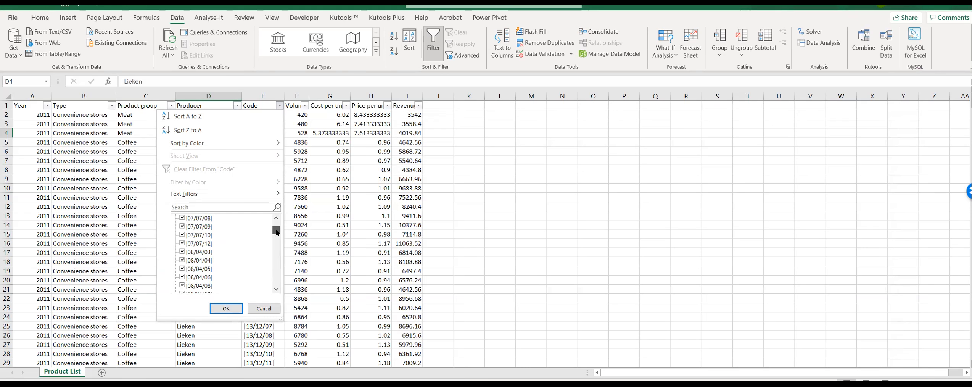
drag(277, 233, 274, 289)
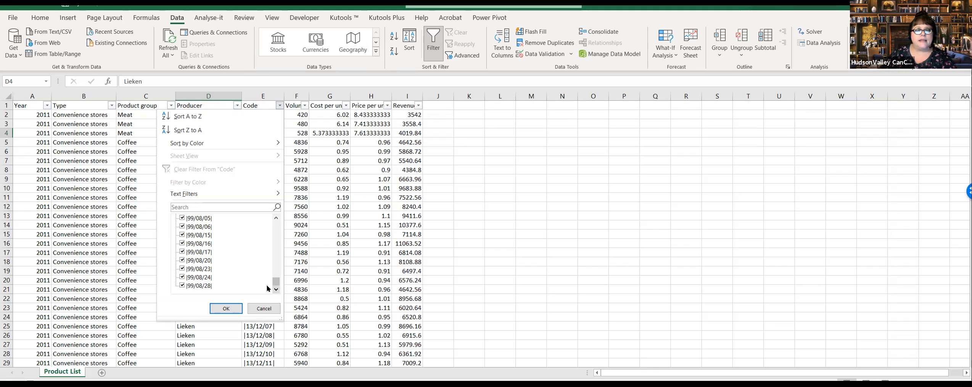
key(Escape)
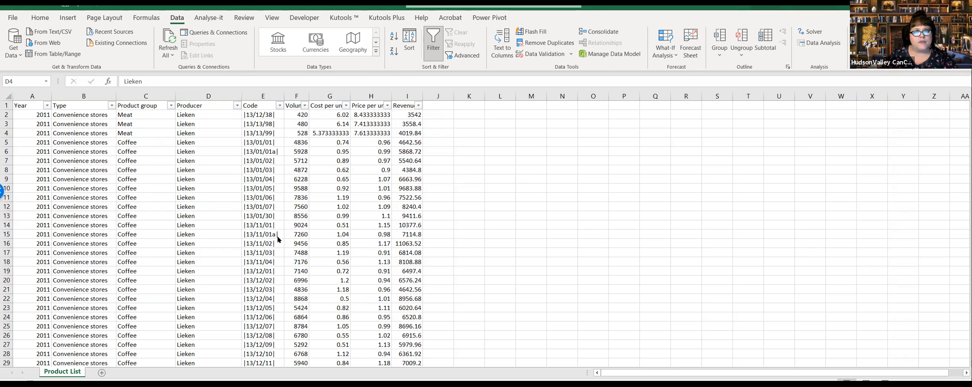
click(279, 105)
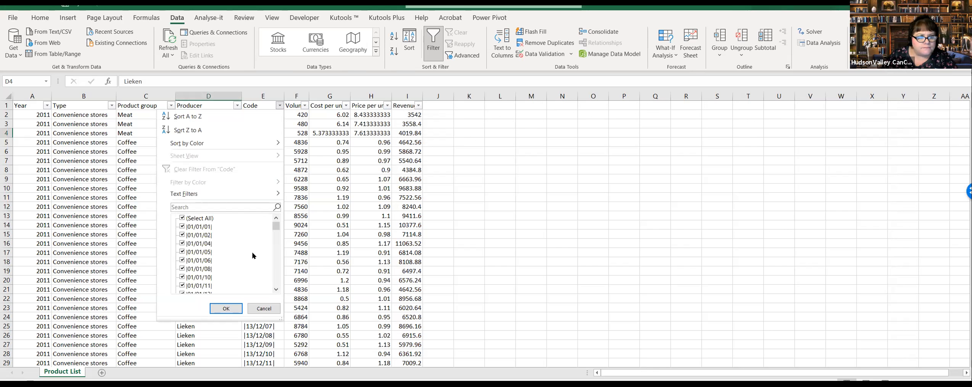
mouse_move(277, 229)
mouse_down()
mouse_move(277, 287)
mouse_move(282, 220)
mouse_up()
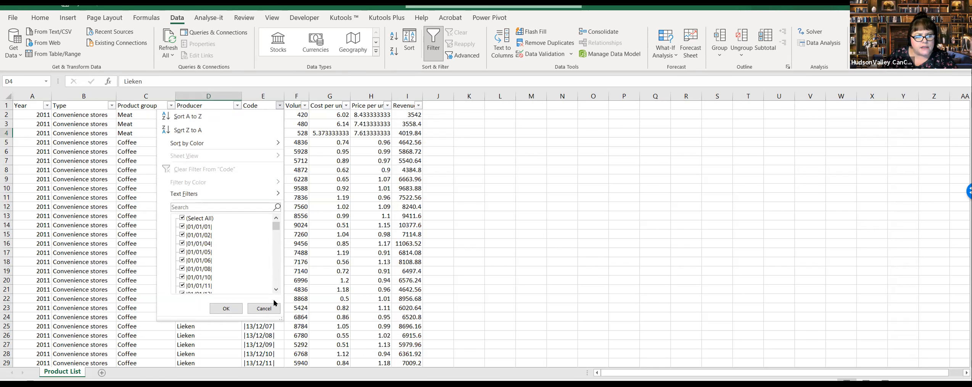
click(263, 309)
Step: Inspect the Code column's entries, comparing the codes ending in the letter a with the purely numeric ones
click(265, 153)
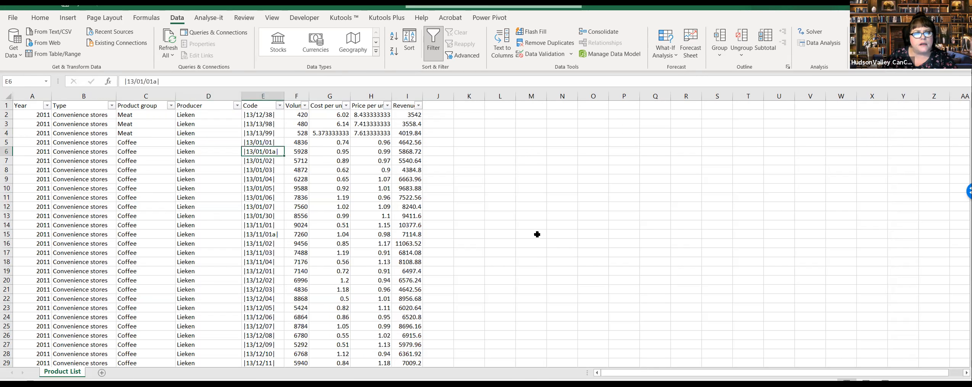
click(263, 234)
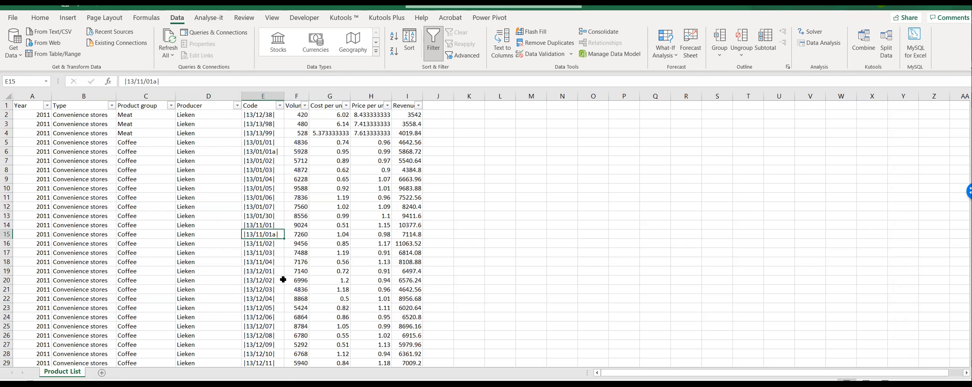
click(276, 299)
scroll(260, 300, down, 7)
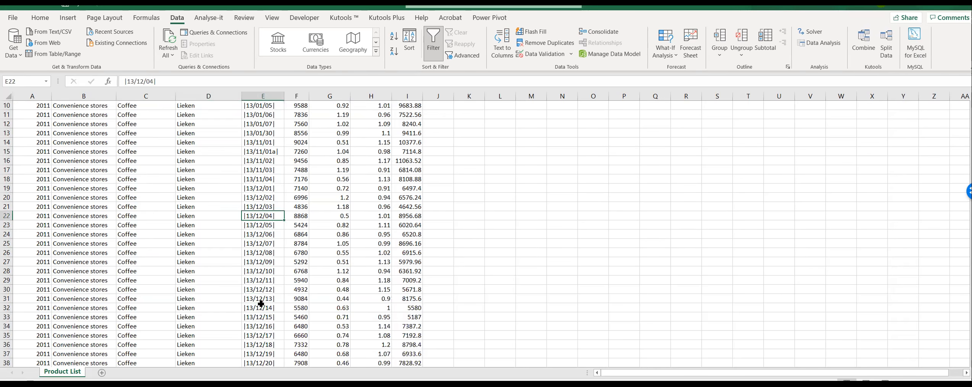
scroll(261, 303, up, 7)
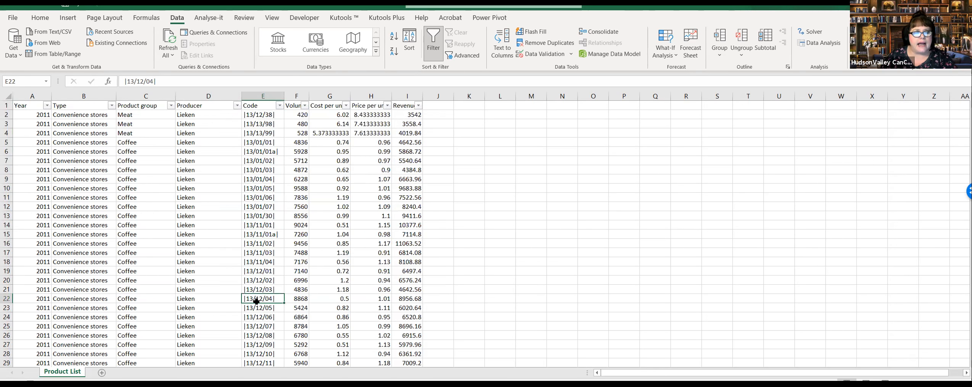
click(276, 233)
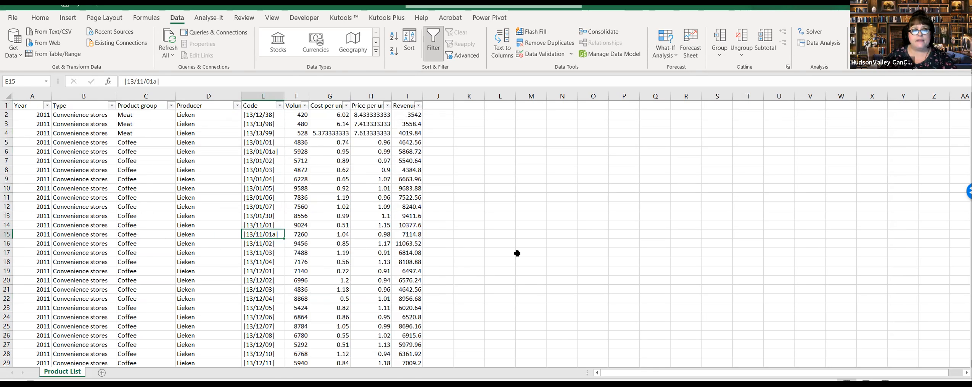
click(267, 153)
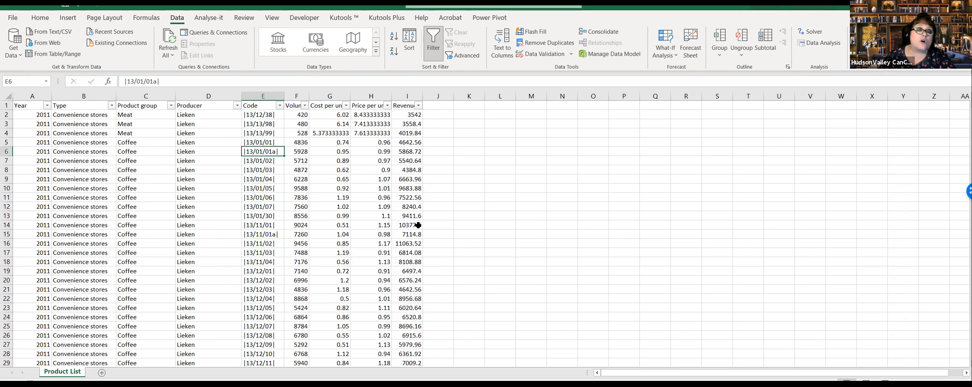
Step: Review the values in the Volume column's filter list and close it without filtering
click(305, 106)
scroll(299, 255, down, 5)
drag(299, 255, 293, 296)
drag(292, 297, 302, 283)
click(297, 311)
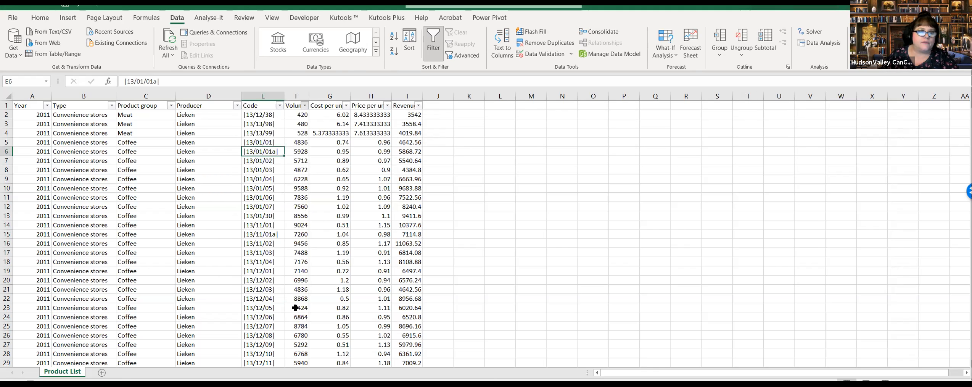
Step: Review the values in the Cost per unit column and its filter list, closing the list without filtering
click(329, 225)
click(492, 215)
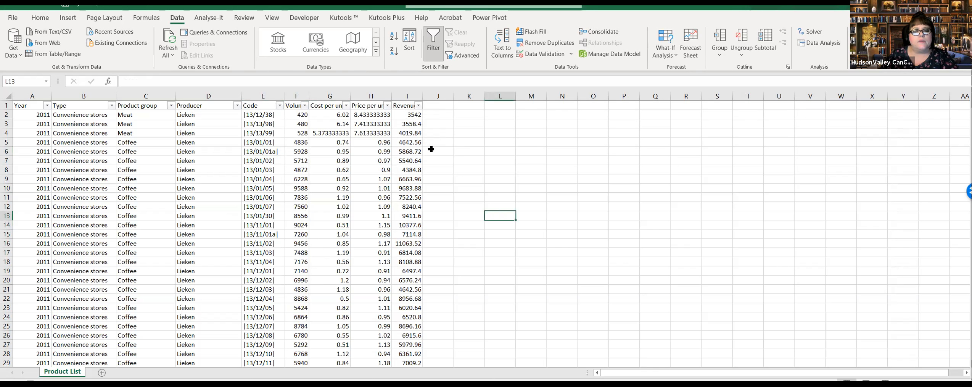
click(346, 107)
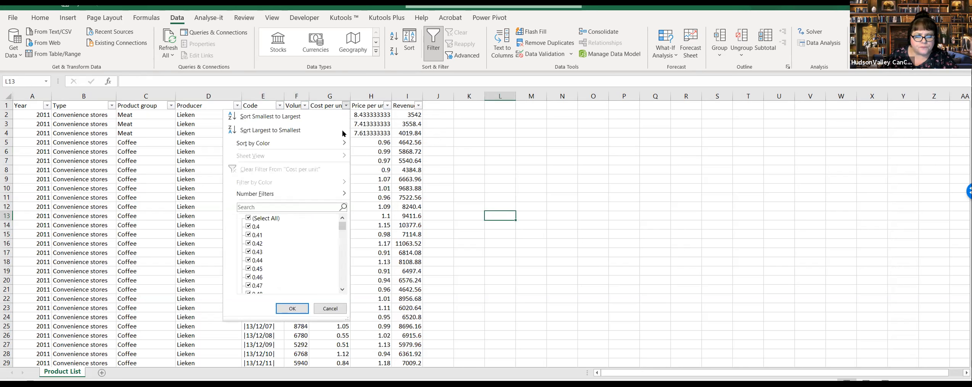
mouse_move(342, 225)
mouse_down()
mouse_move(339, 290)
mouse_move(344, 224)
mouse_up()
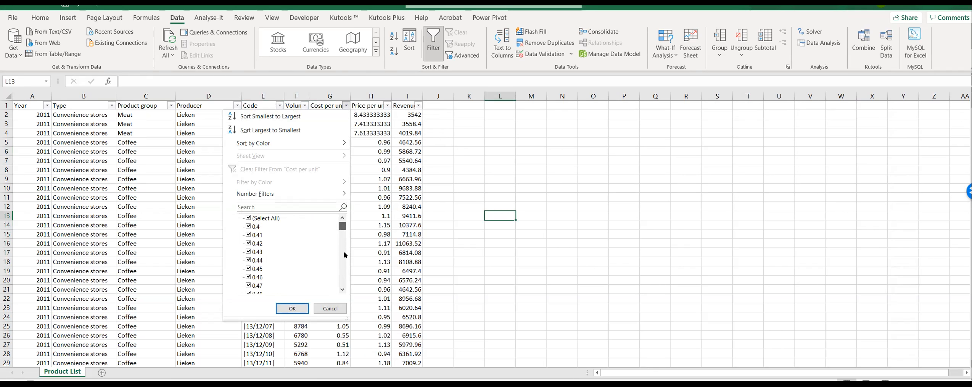
click(559, 298)
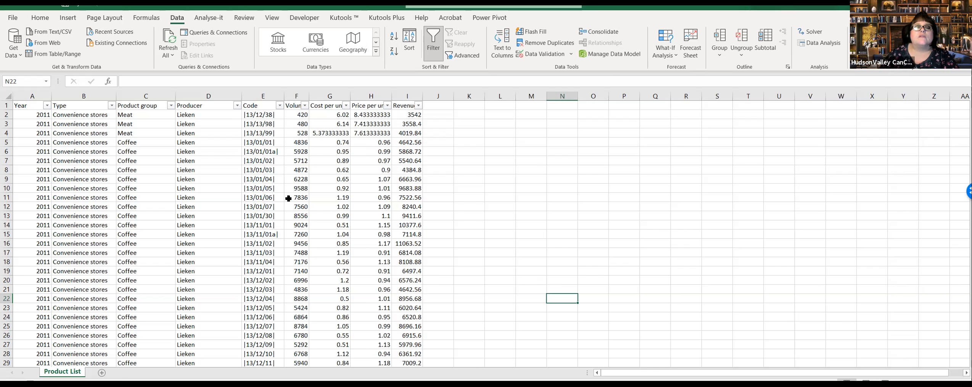
click(259, 167)
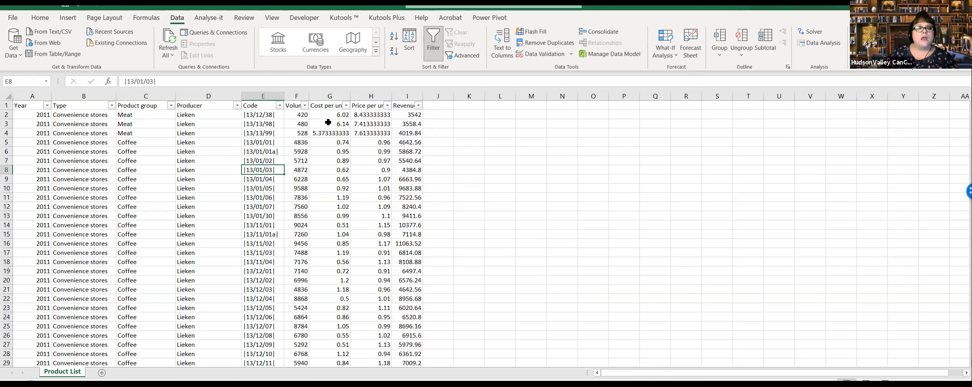
drag(339, 113, 330, 302)
Step: Examine the Price per unit filter list from its first to its last entry and close it without filtering
click(371, 115)
click(387, 105)
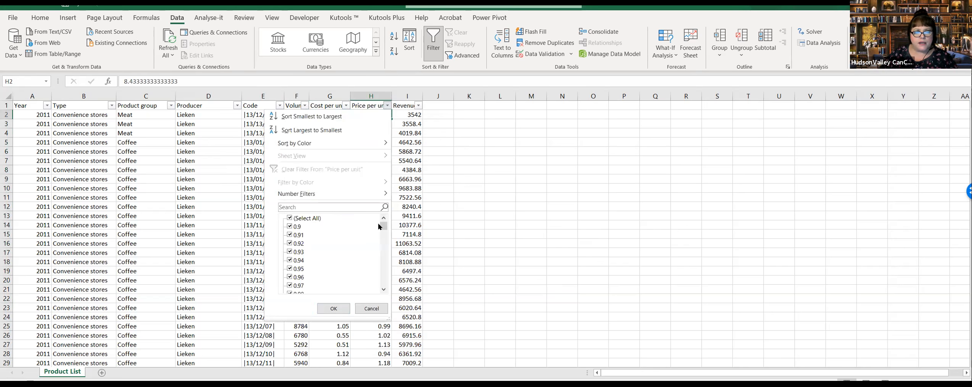
click(373, 308)
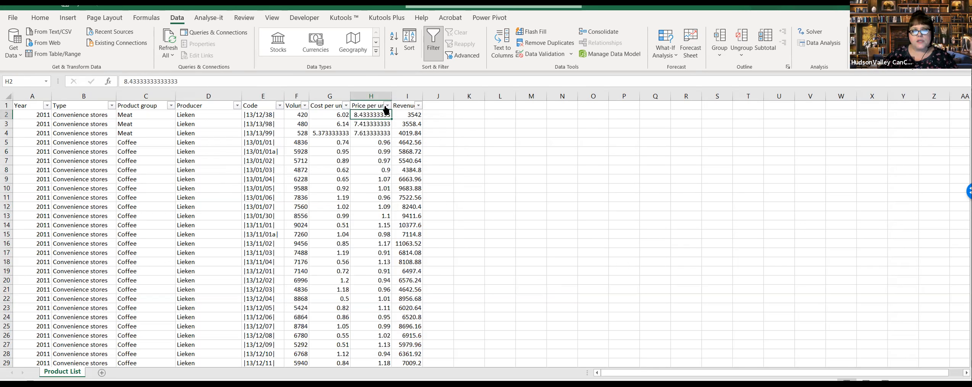
click(387, 106)
drag(384, 227, 389, 290)
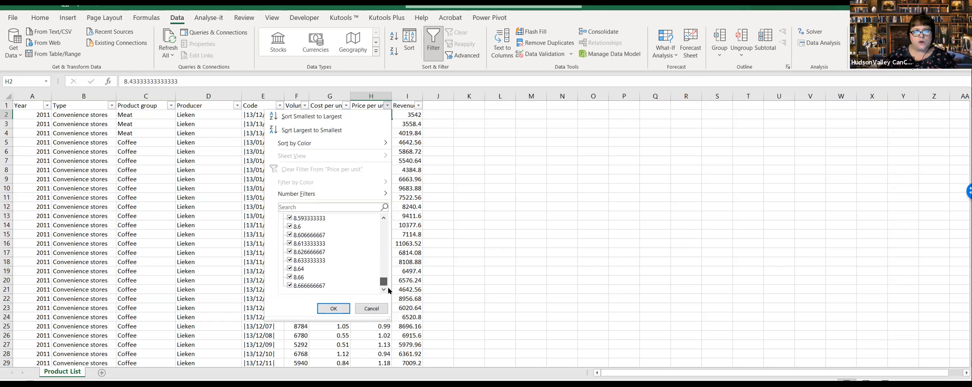
click(371, 308)
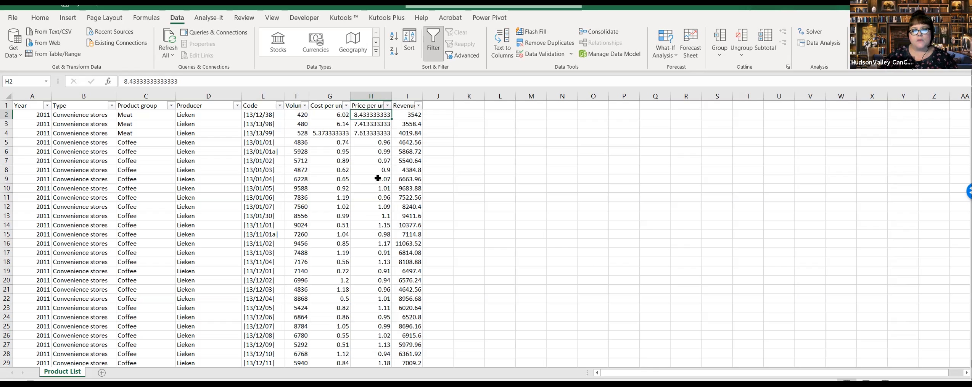
Step: Examine the Revenue filter list from its smallest to its largest value and close it without filtering
click(414, 153)
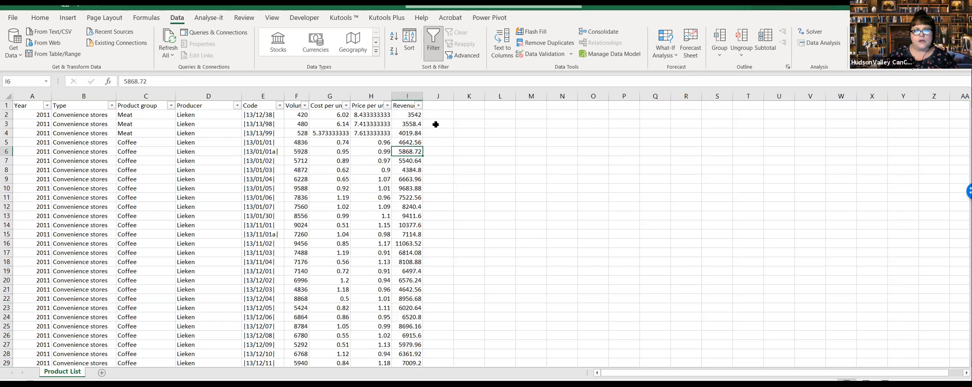
click(419, 106)
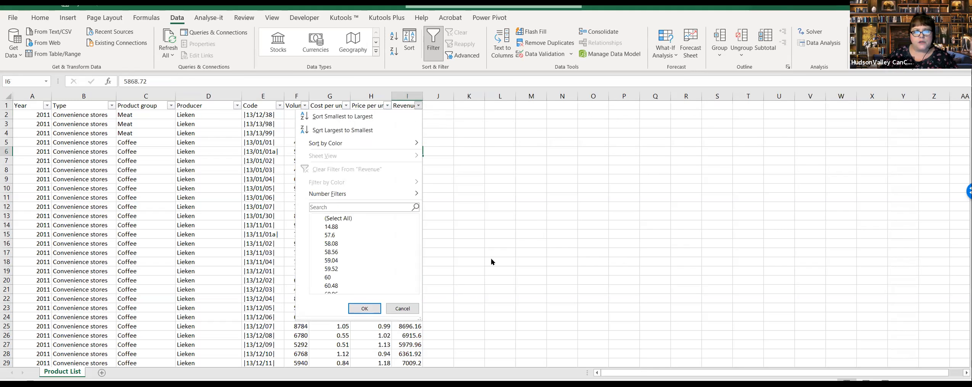
drag(415, 225, 414, 284)
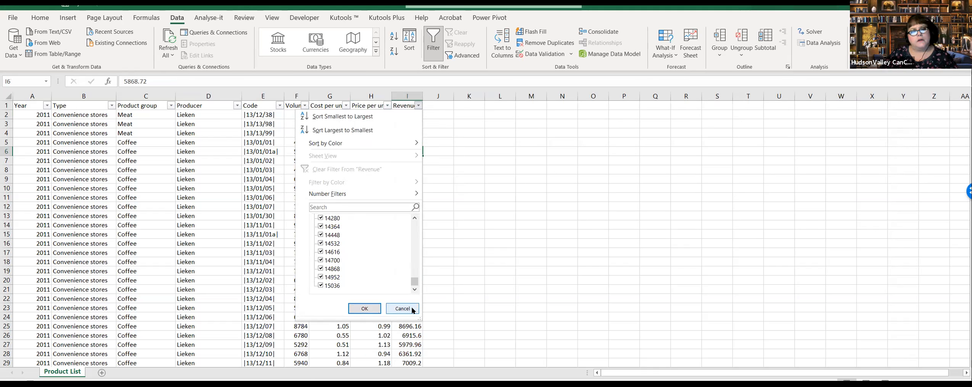
click(413, 308)
key(Up)
key(Up)
key(Up)
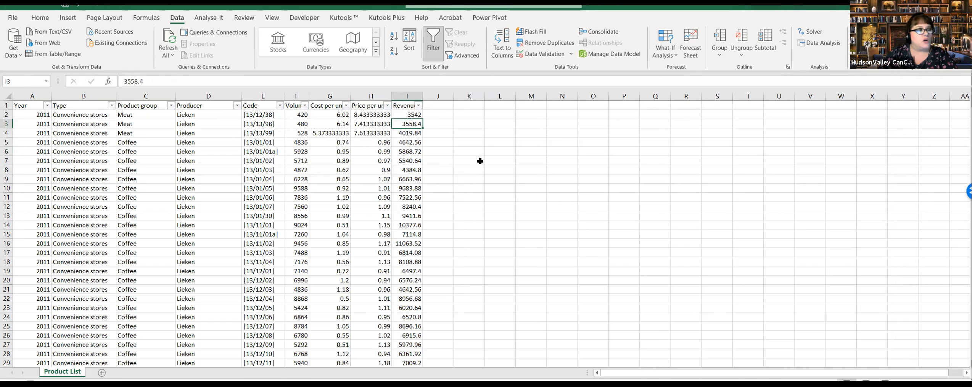
Step: Turn off filtering on the Product List data so the header row carries no filters
key(alt+Tab)
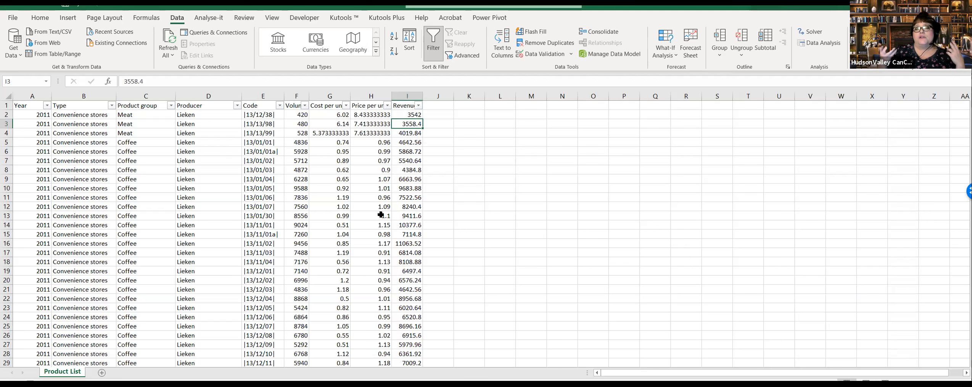
key(ctrl+shift+l)
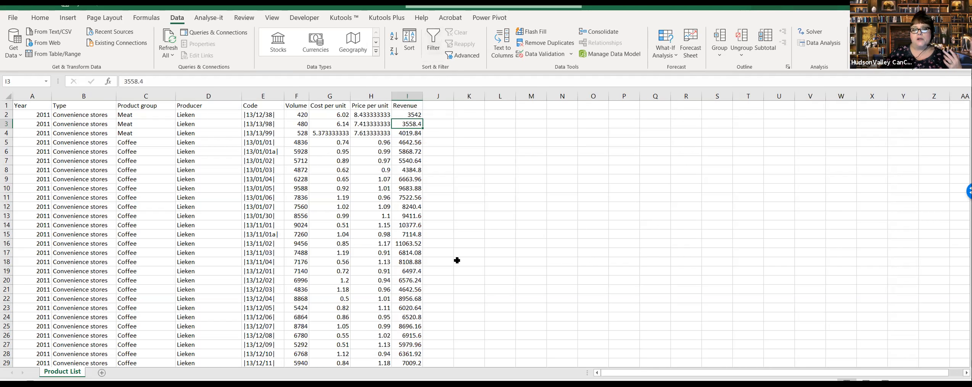
click(381, 260)
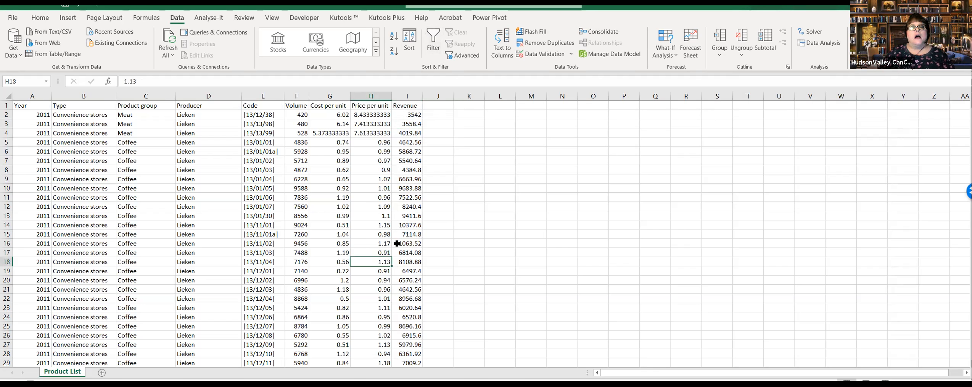
click(362, 142)
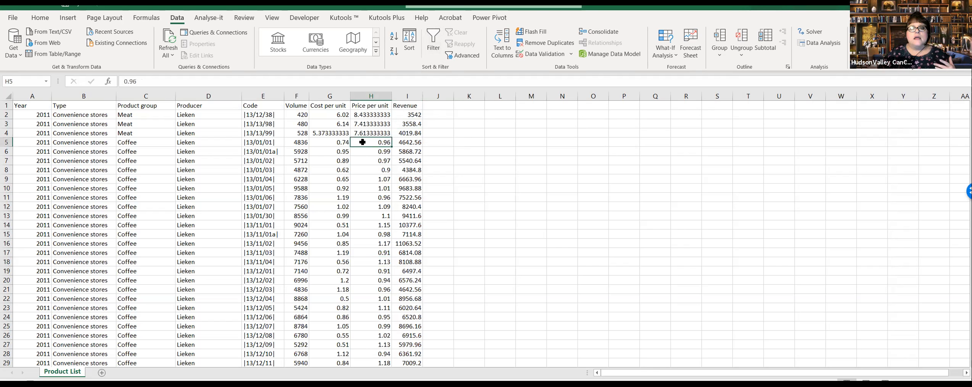
Step: Compare the number formats and values in the Cost per unit, Price per unit and Revenue columns across the first product rows
click(40, 18)
click(317, 125)
click(415, 139)
click(257, 141)
click(311, 136)
click(408, 152)
click(330, 140)
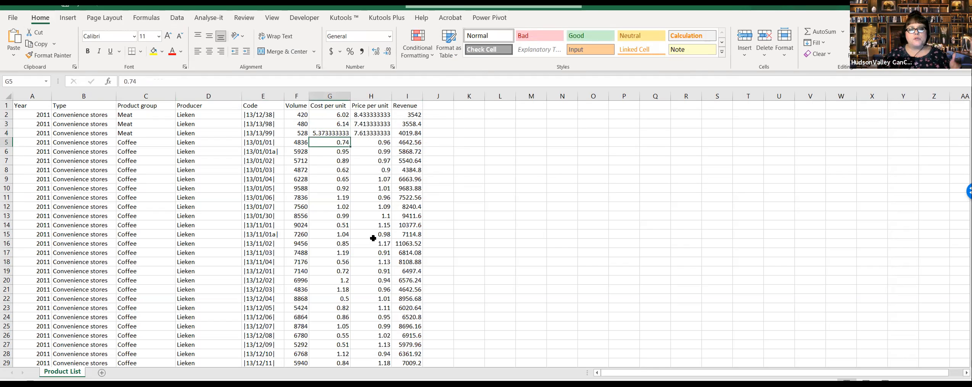
click(385, 169)
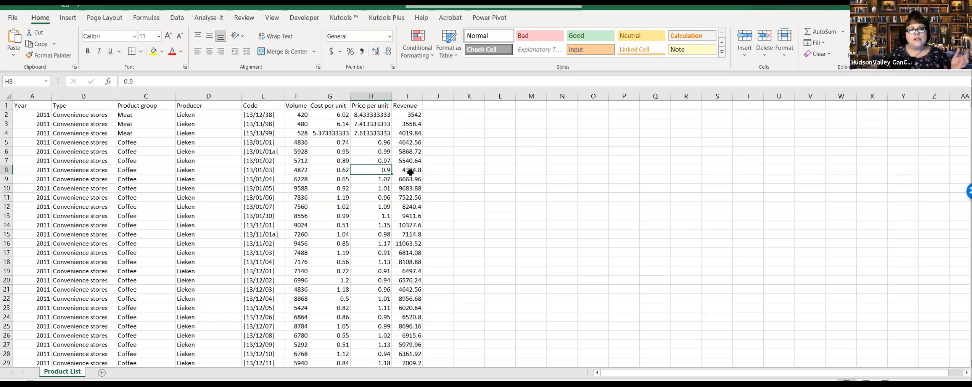
click(366, 271)
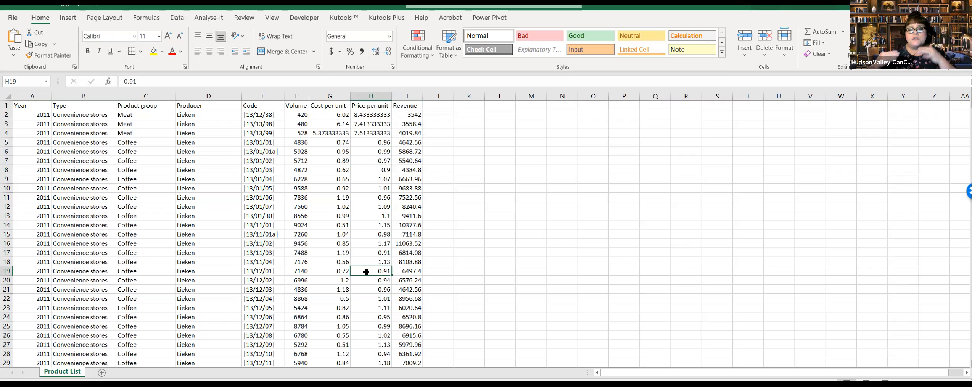
click(344, 151)
click(405, 149)
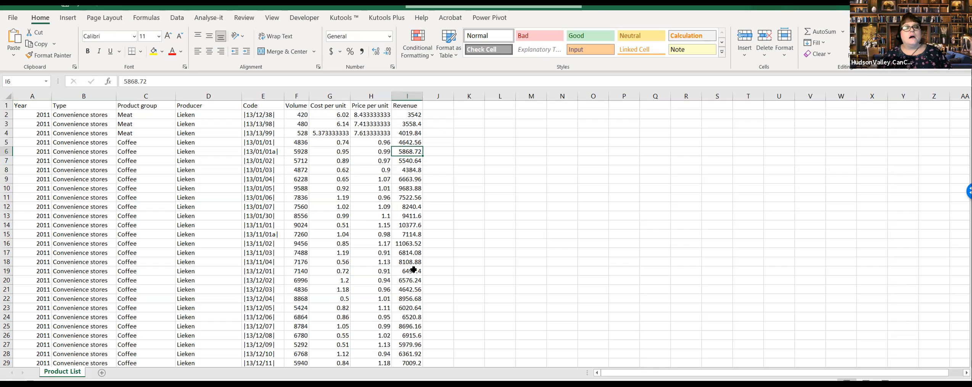
click(333, 215)
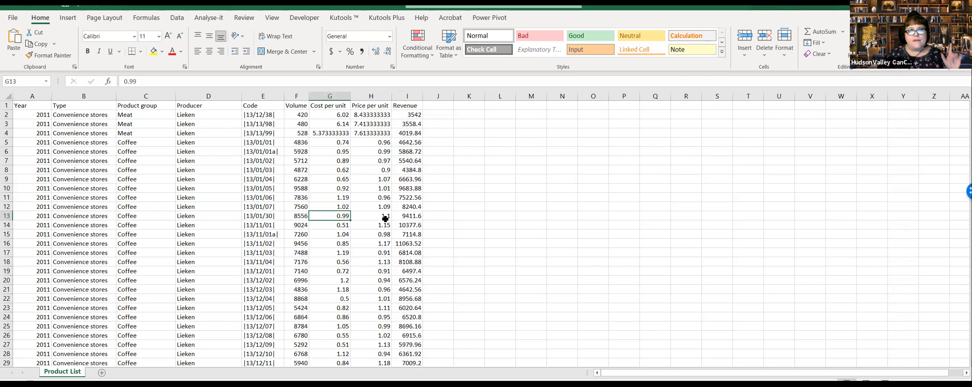
click(343, 240)
click(336, 116)
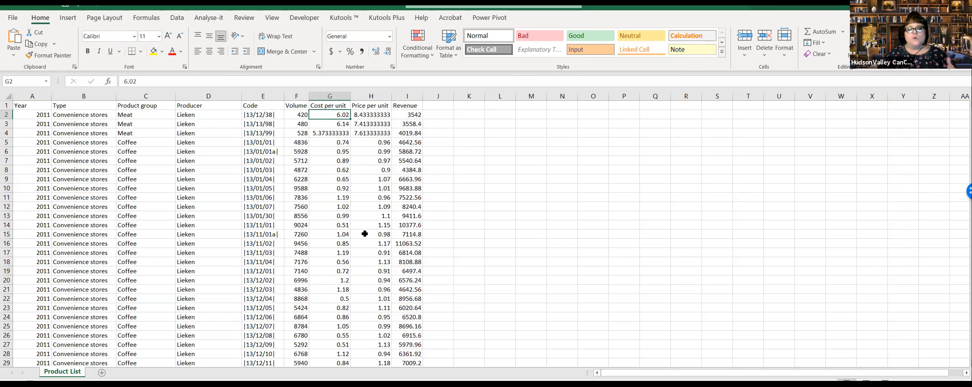
click(368, 191)
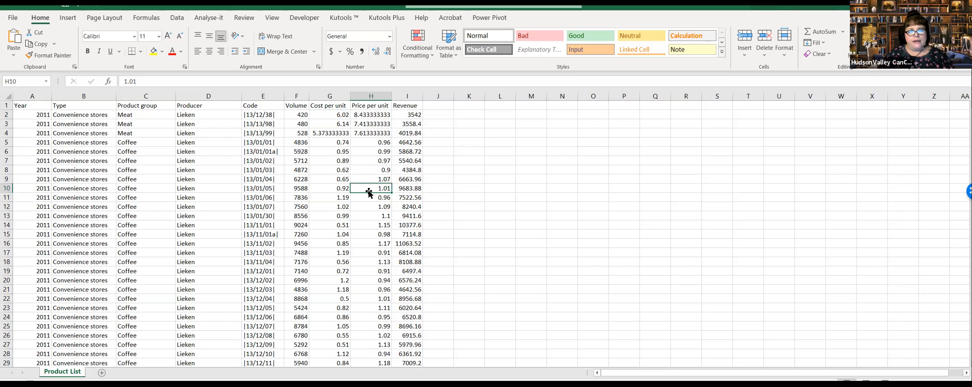
click(344, 227)
click(337, 269)
click(381, 253)
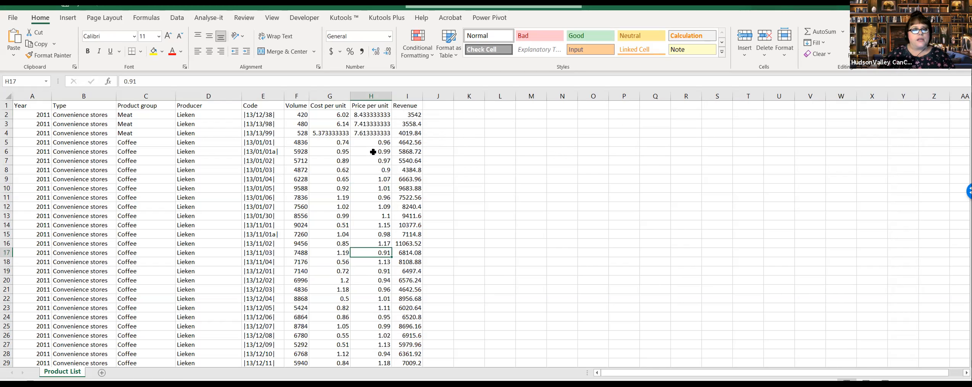
click(371, 234)
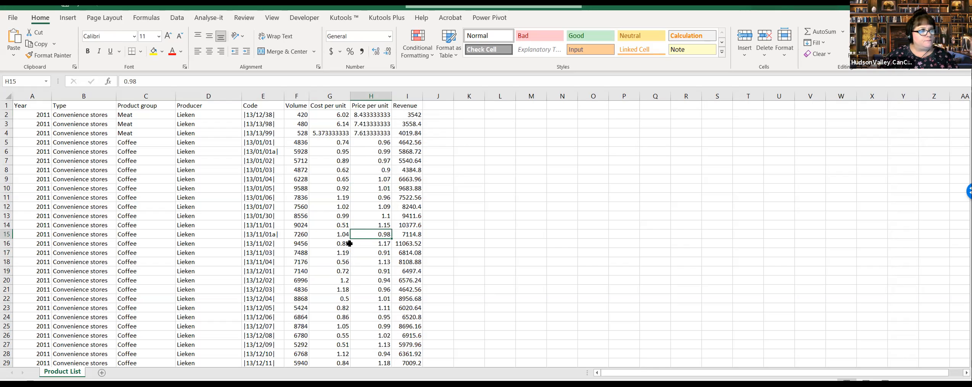
click(298, 170)
Step: Select cells A1:I18 of the Product List, headers included, and start creating a PivotTable from them
click(26, 112)
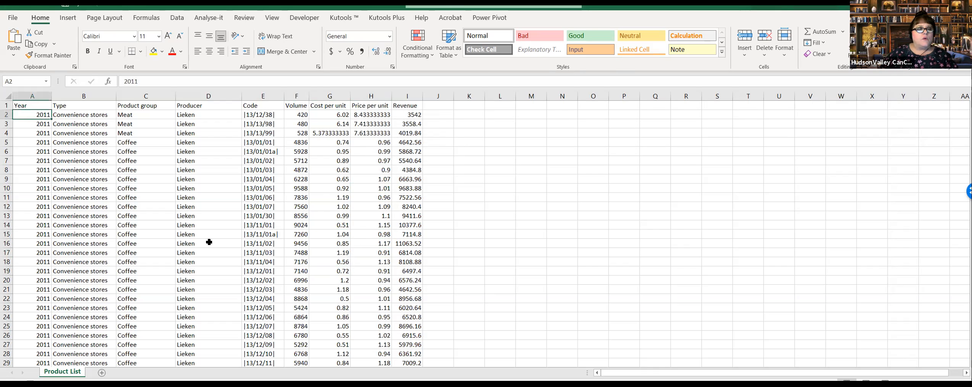
click(36, 106)
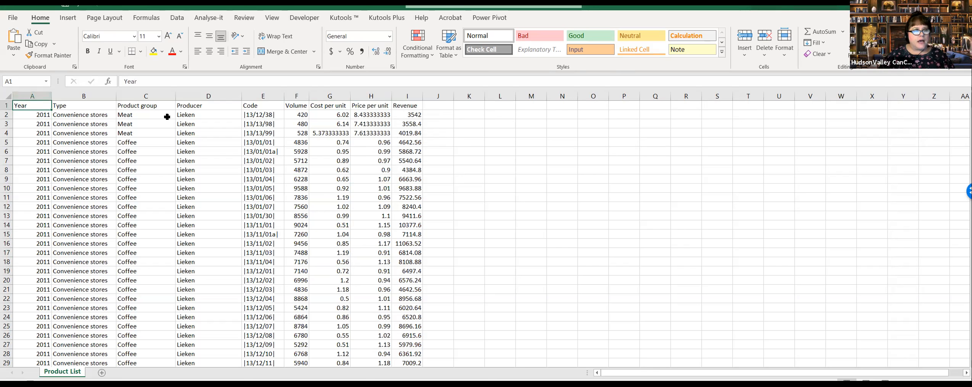
drag(46, 108, 418, 263)
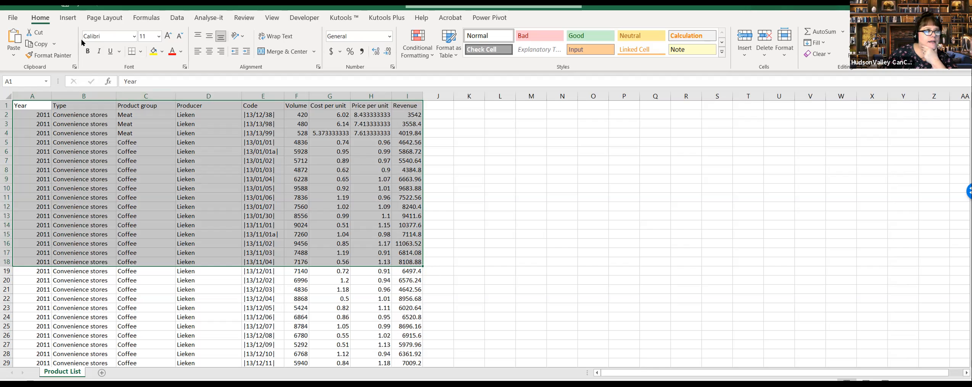
click(67, 18)
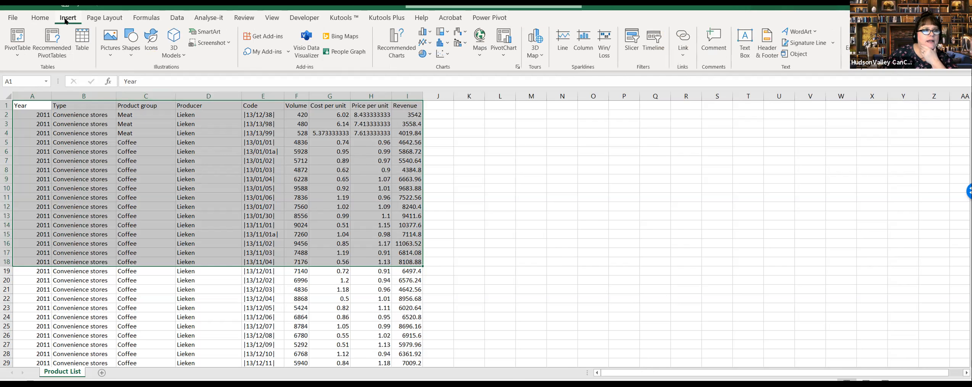
click(21, 41)
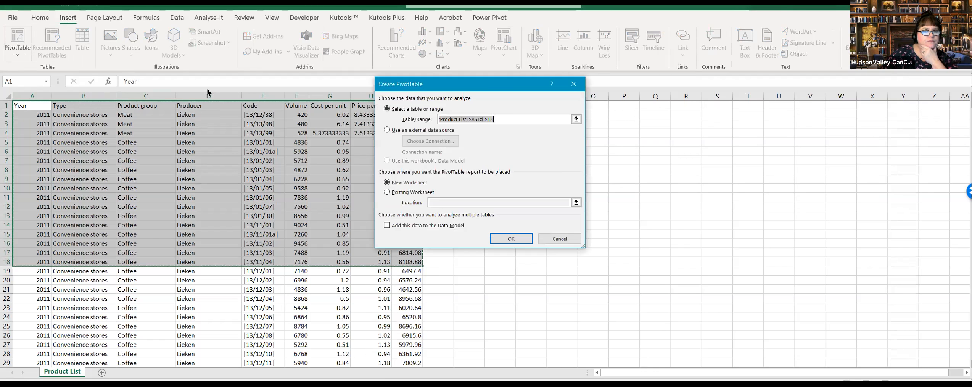
Step: Extend the PivotTable's source range to 'Product List'!$A$1:$I$15119 and create the PivotTable on a new worksheet
click(513, 125)
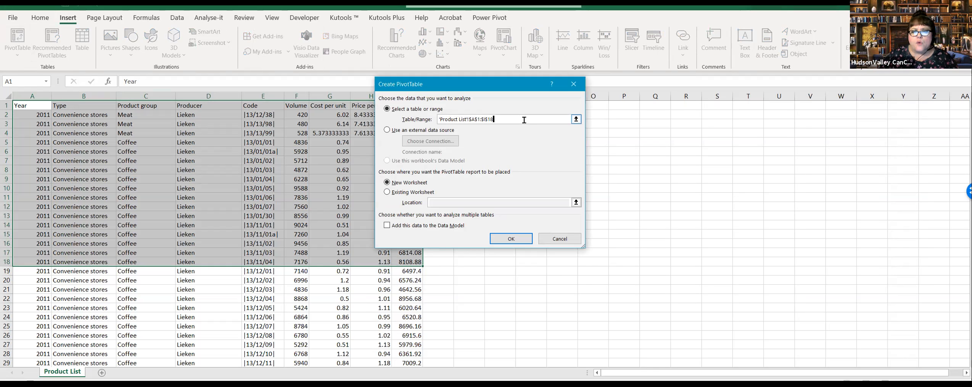
key(BackSpace)
key(BackSpace)
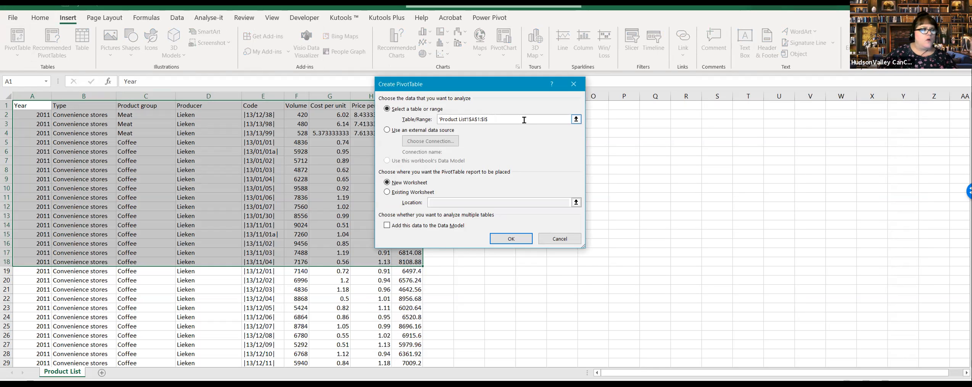
text(1)
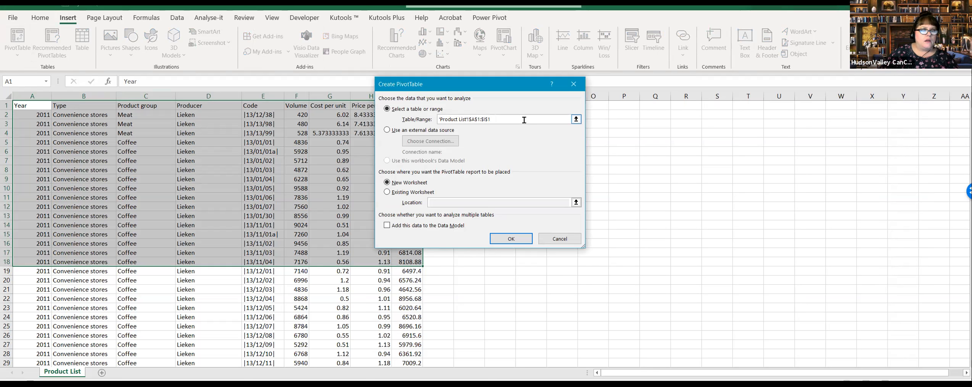
text(5119)
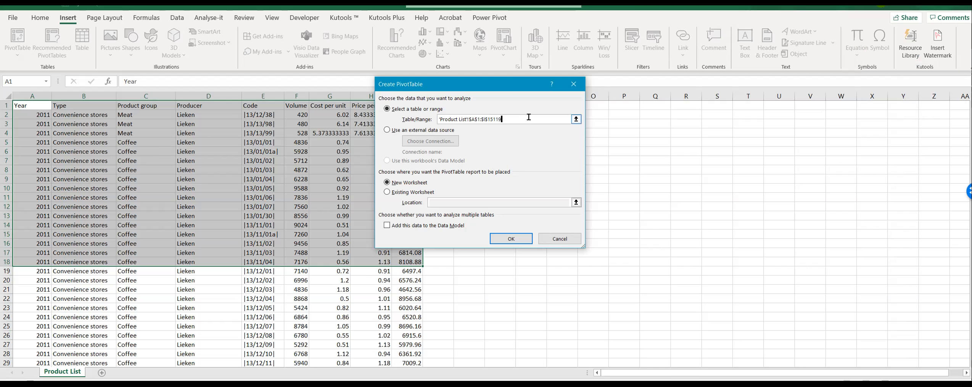
click(520, 240)
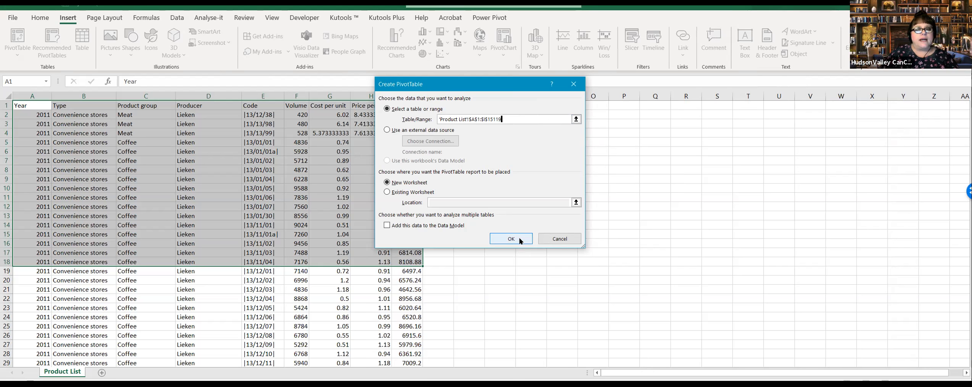
click(520, 240)
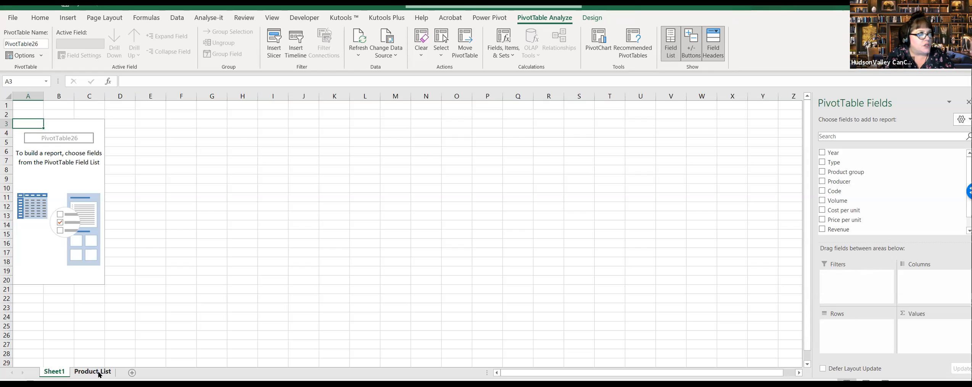
Step: Switch from the empty PivotTable sheet to the other open window
key(alt+Tab)
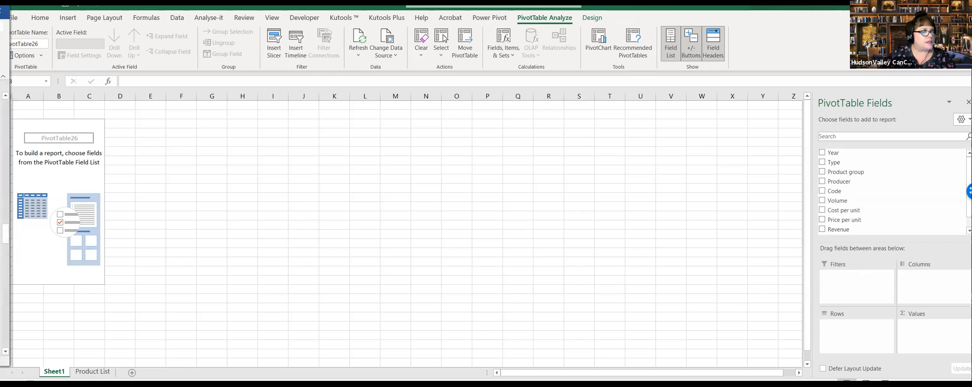
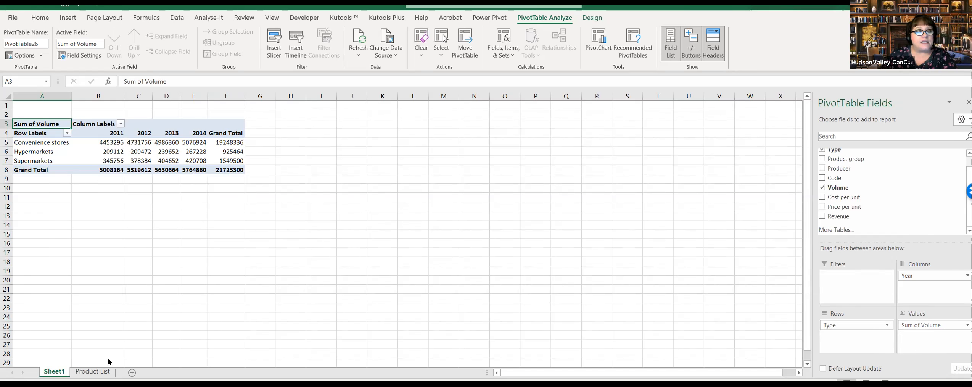
Step: Review the Product List source rows, and return to the PivotTable sheet
click(93, 371)
click(469, 317)
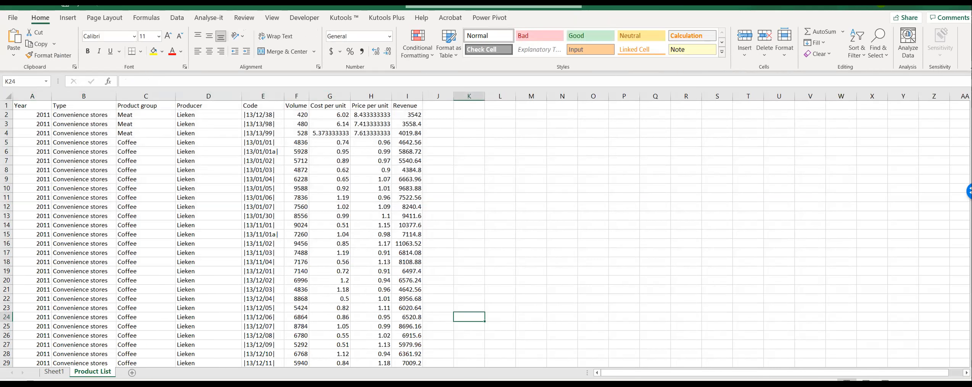
click(54, 371)
click(320, 161)
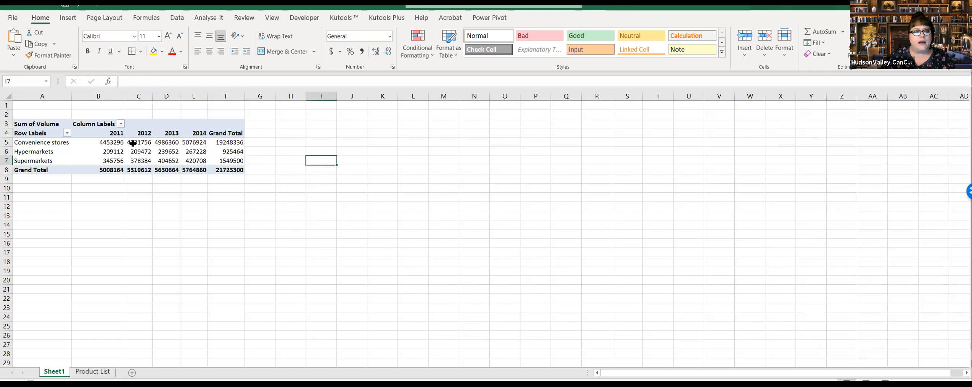
Step: Format the PivotTable's Sum of Volume values with a custom number format using thousands separators and no decimals
click(114, 149)
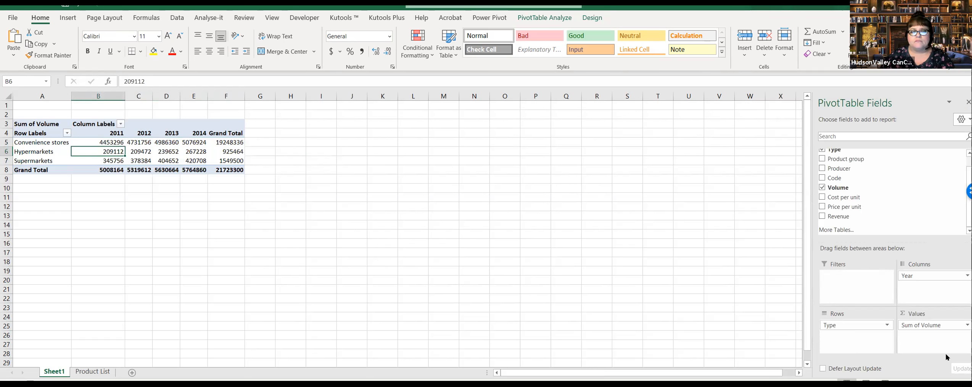
click(966, 325)
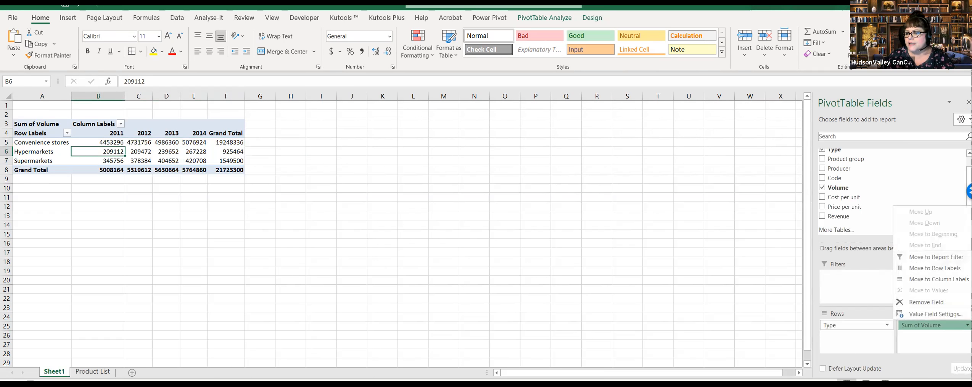
click(936, 313)
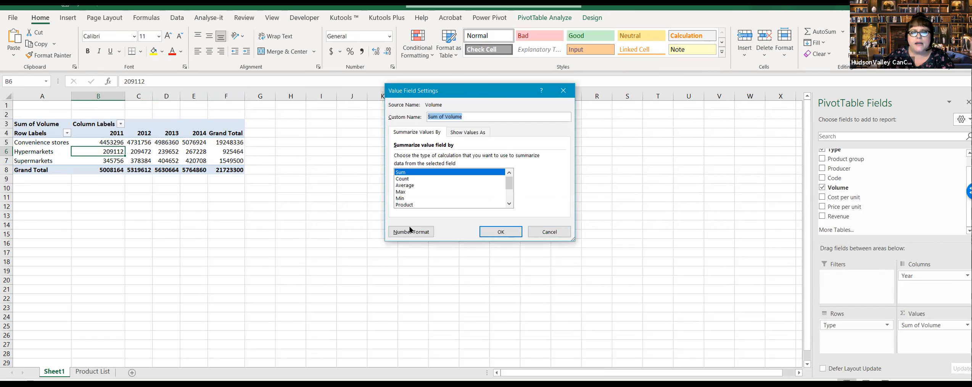
click(433, 236)
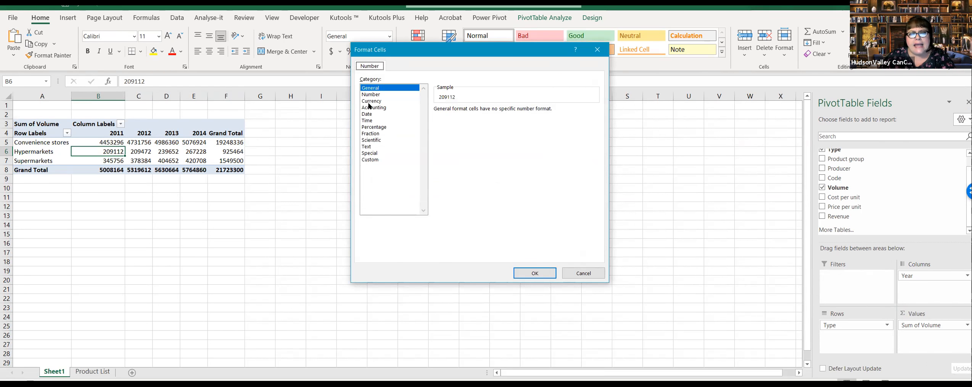
click(370, 159)
click(477, 146)
click(535, 273)
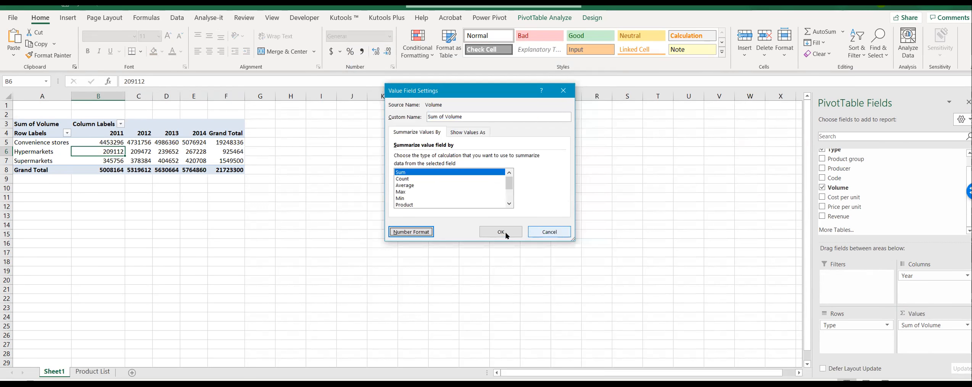
click(500, 232)
click(485, 206)
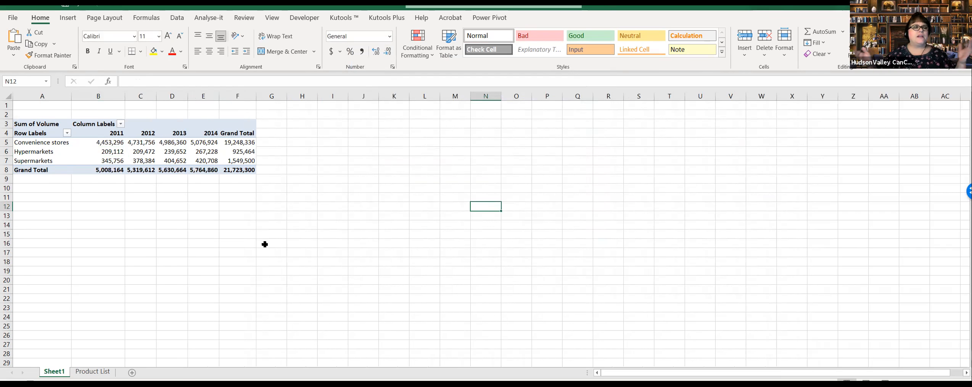
key(alt+Tab)
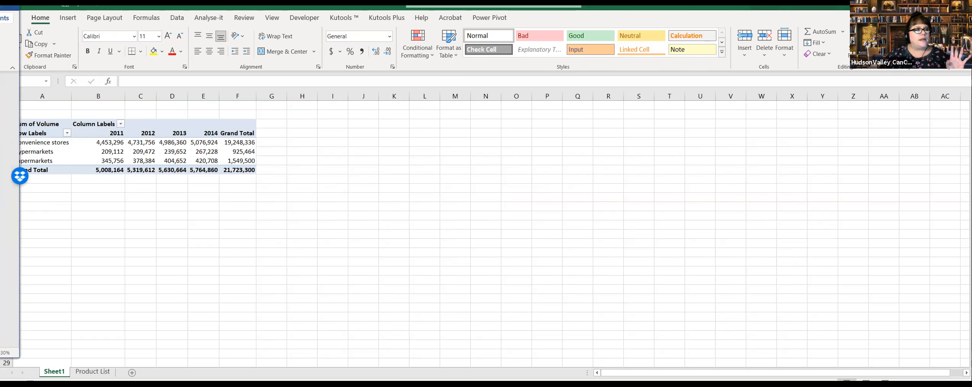
key(alt+Tab)
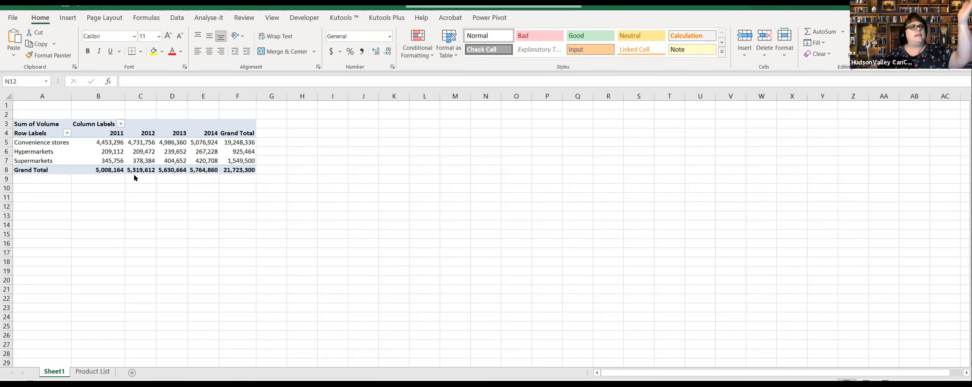
Step: Examine the Year, Type and Product group columns in the Product List source data
click(102, 371)
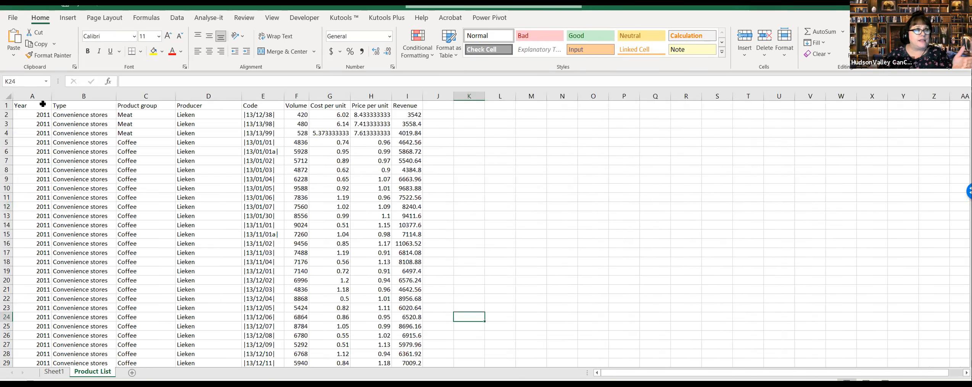
click(42, 104)
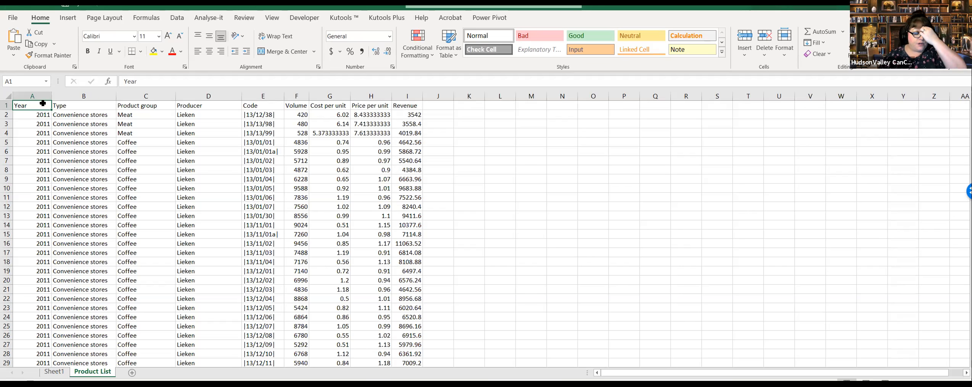
click(81, 107)
click(150, 110)
key(ctrl+Home)
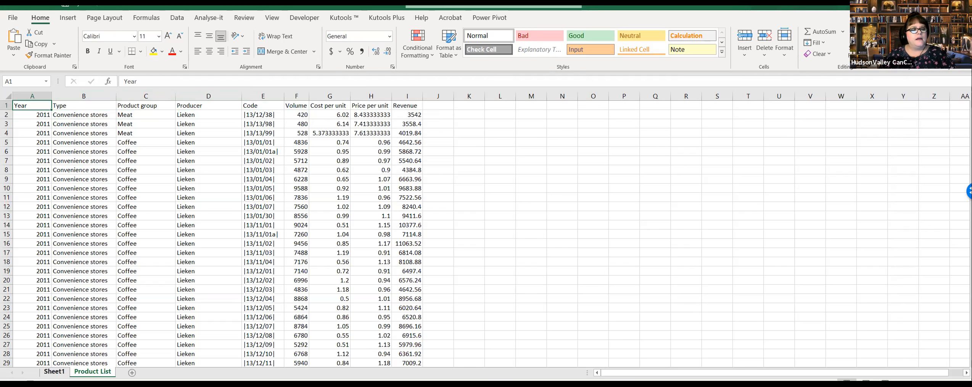
Step: Add the Product group field to the PivotTable's rows, nested beneath Type
click(54, 371)
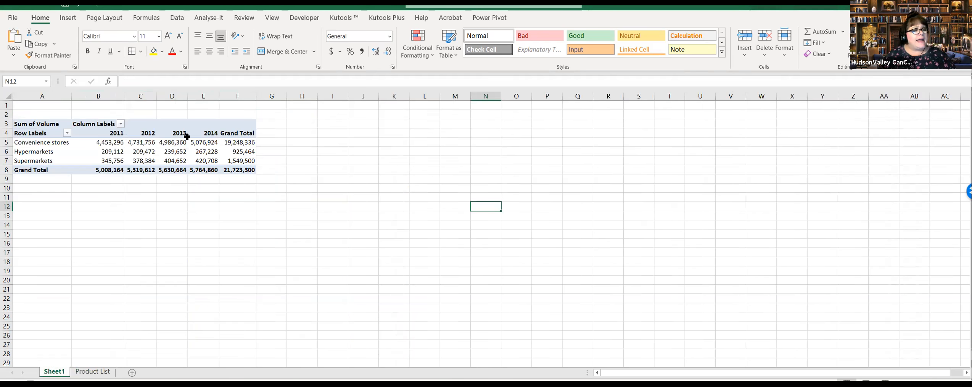
click(110, 124)
click(114, 142)
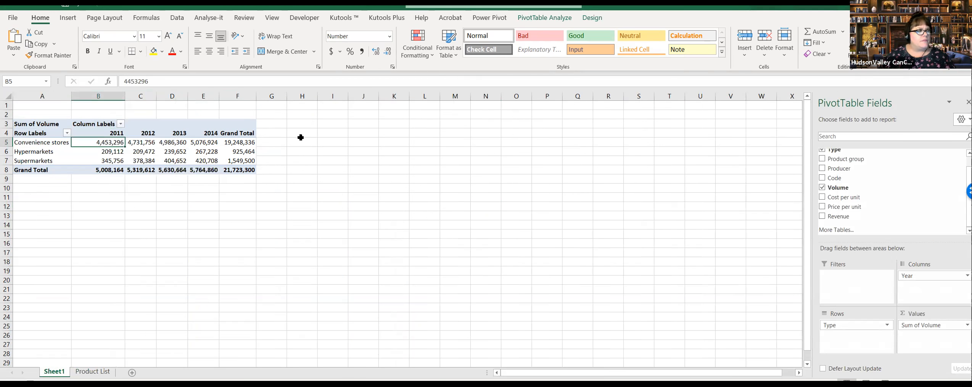
scroll(877, 190, up, 1)
drag(847, 171, 873, 336)
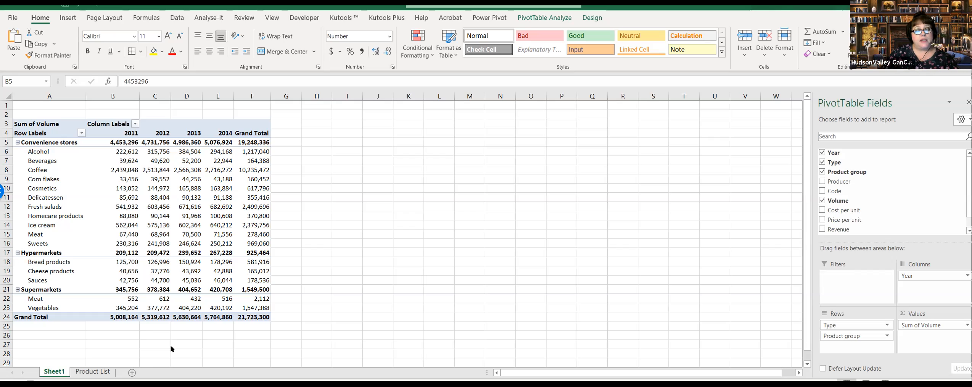
Step: Compare the Product List source rows with the PivotTable's breakdown by store type and product group
click(93, 372)
click(198, 206)
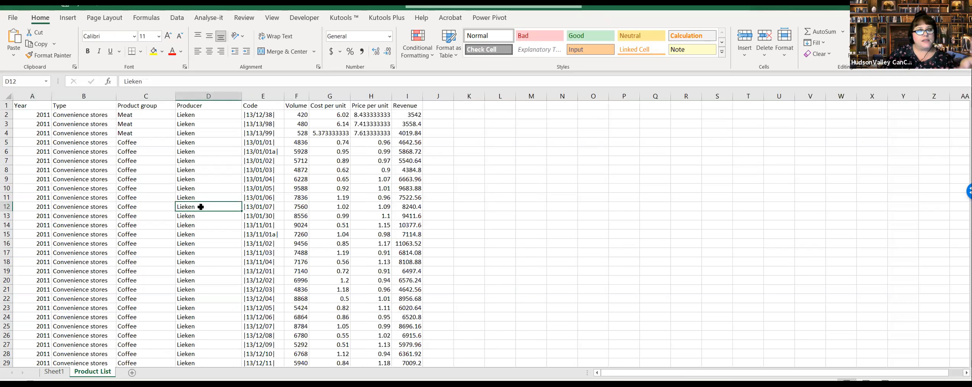
click(57, 372)
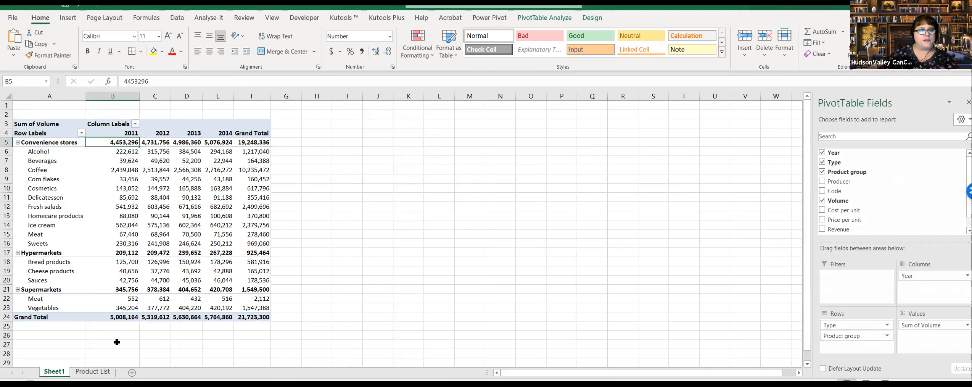
click(92, 371)
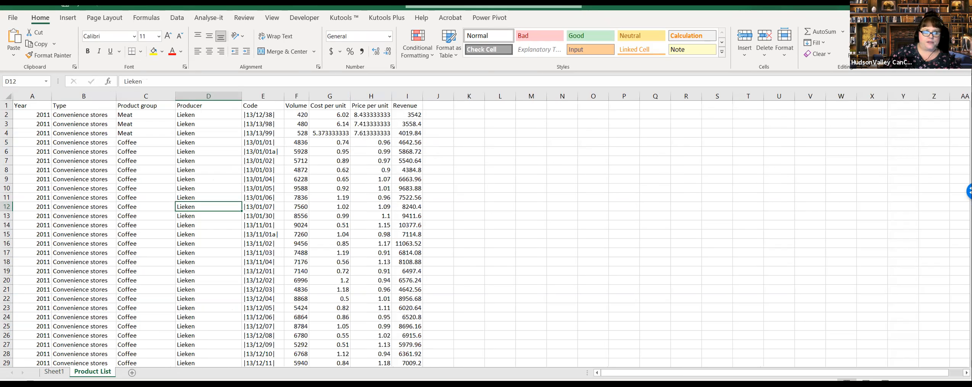
click(54, 371)
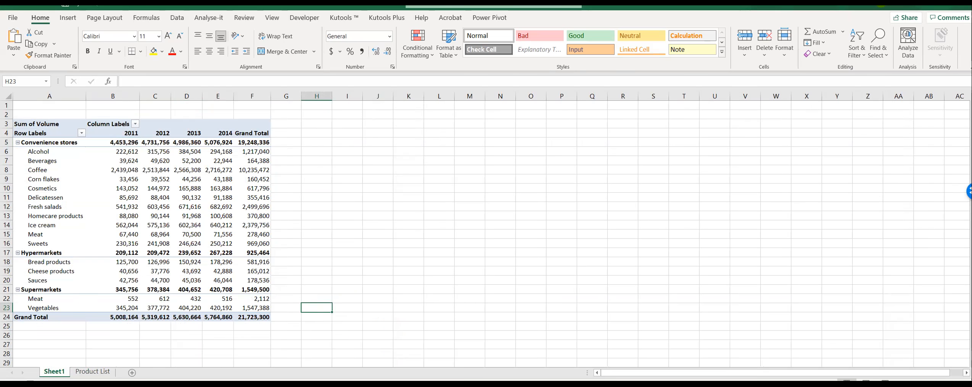
Step: Examine the Producer column's header and first entries in the Product List
click(95, 372)
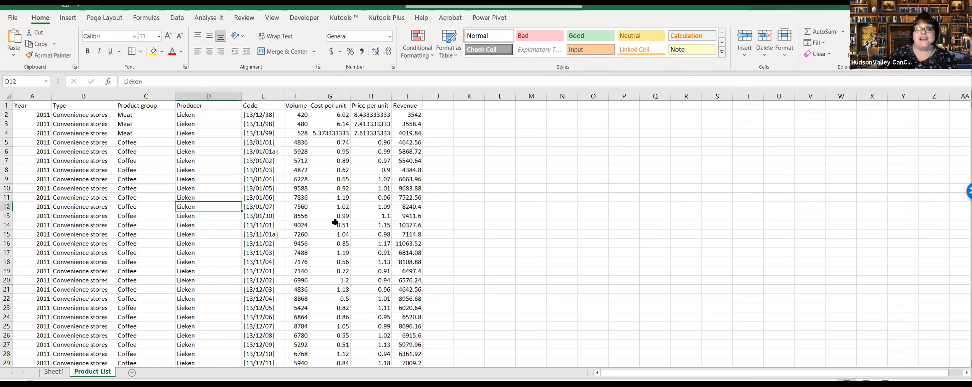
click(203, 196)
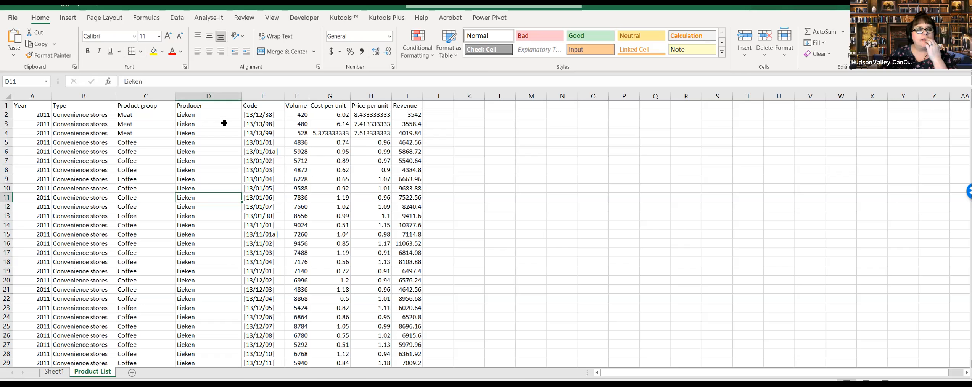
click(225, 107)
click(220, 149)
click(218, 129)
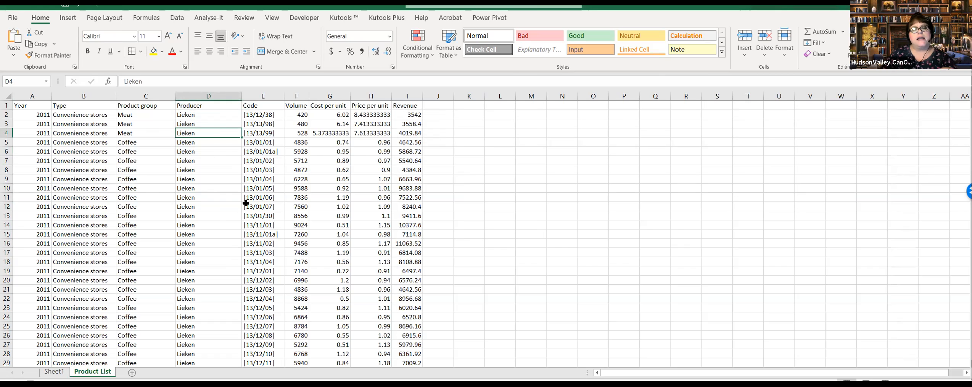
Step: Return to the PivotTable and bring up its remaining available fields, such as Price per unit and Revenue
click(54, 371)
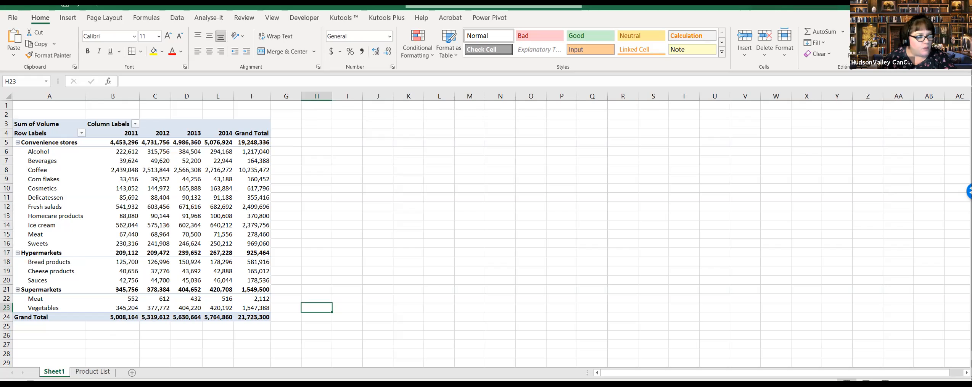
click(112, 197)
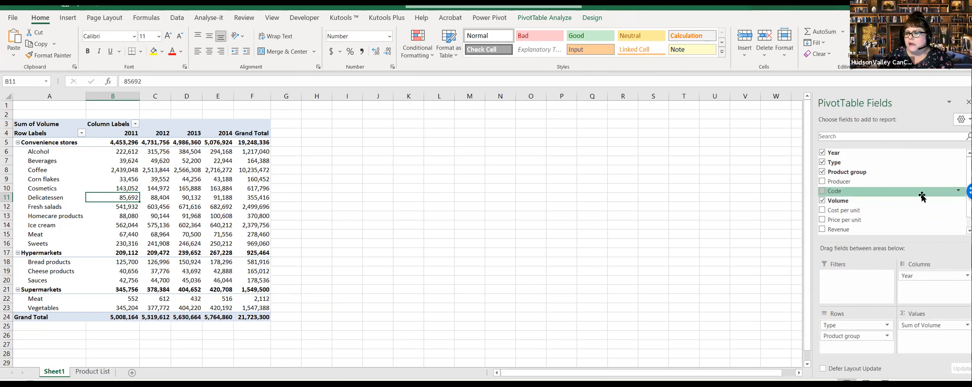
scroll(913, 202, down, 1)
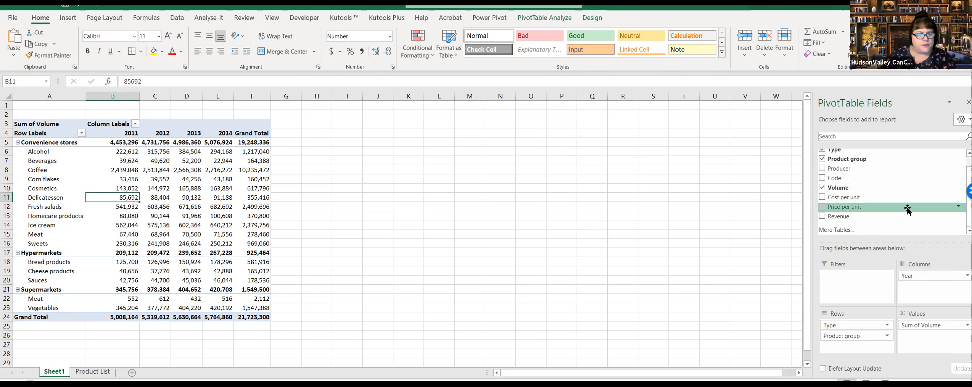
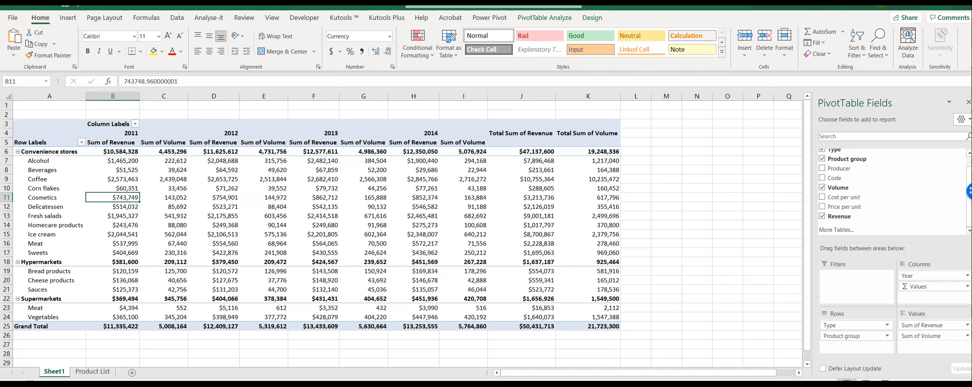
Step: Review the Revenue field's value settings, checking the Show Values As and Summarize Values By options while keeping Sum
click(934, 336)
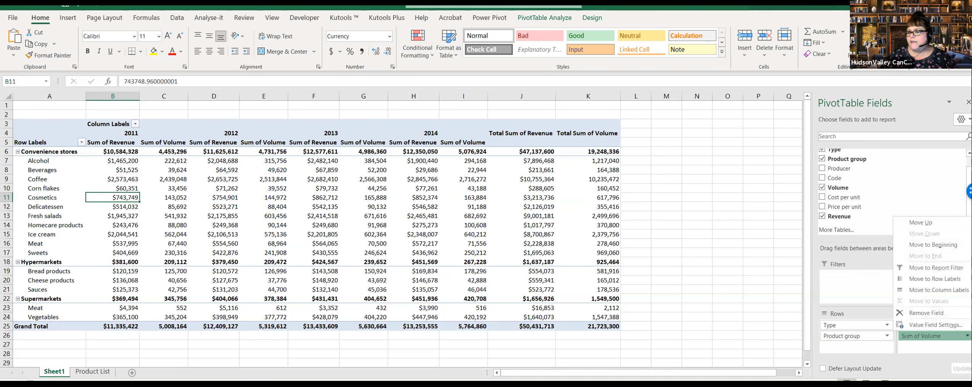
click(705, 297)
click(324, 234)
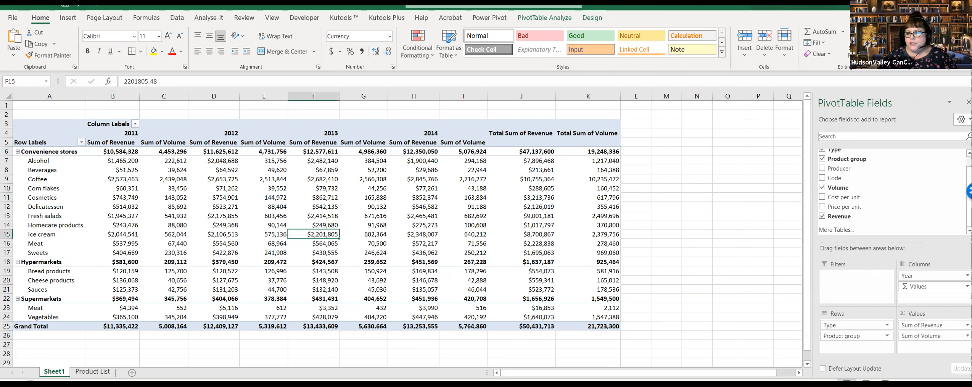
right_click(323, 234)
click(360, 336)
click(467, 132)
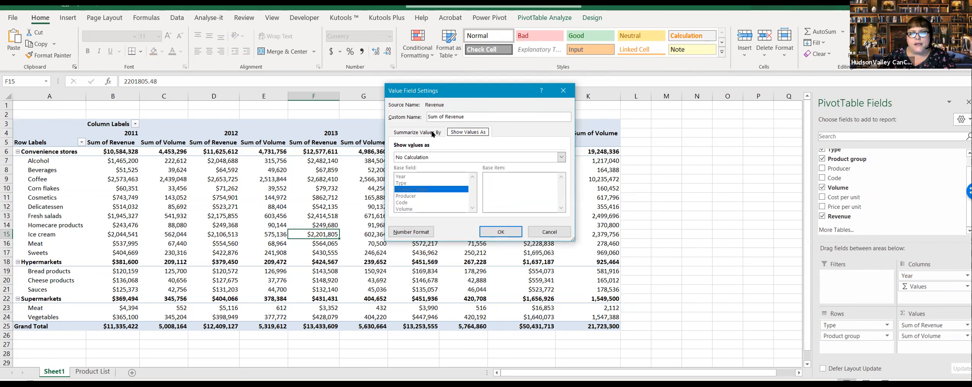
click(411, 134)
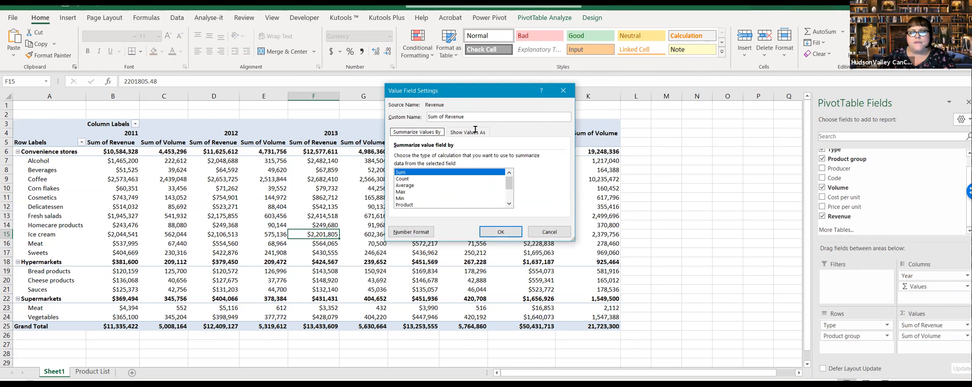
click(512, 232)
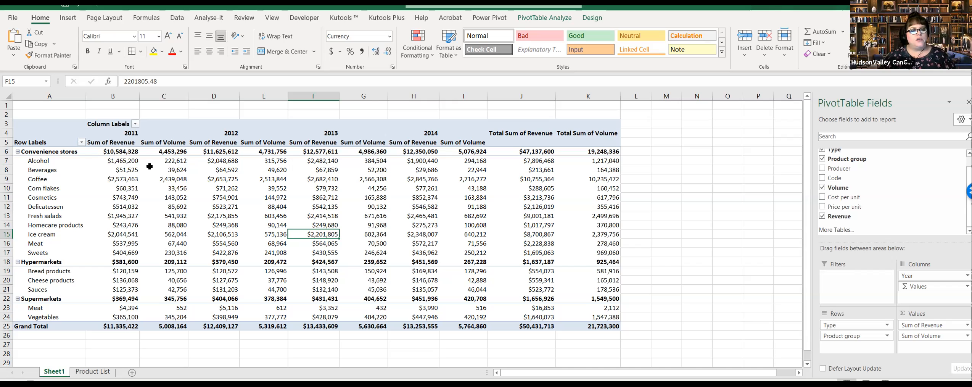
mouse_move(118, 160)
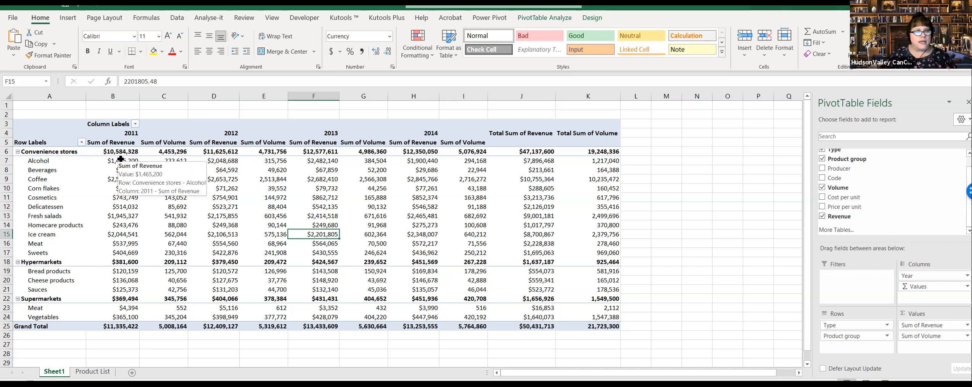
drag(118, 152, 121, 326)
ctrl+drag(217, 151, 219, 326)
ctrl+drag(318, 143, 336, 326)
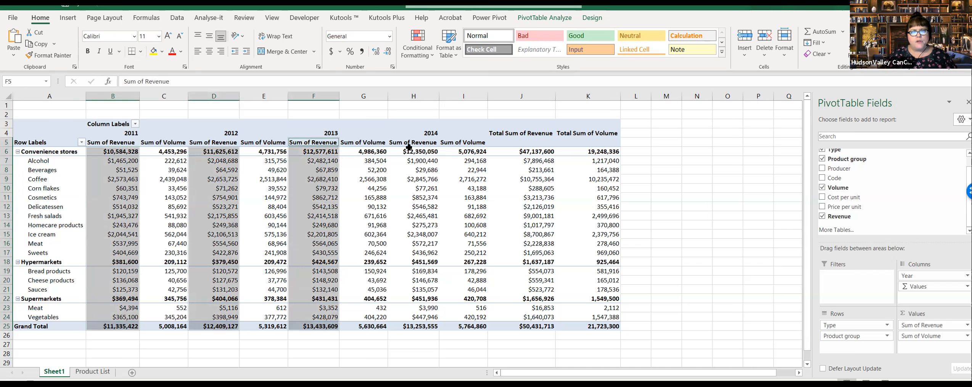
key(Down)
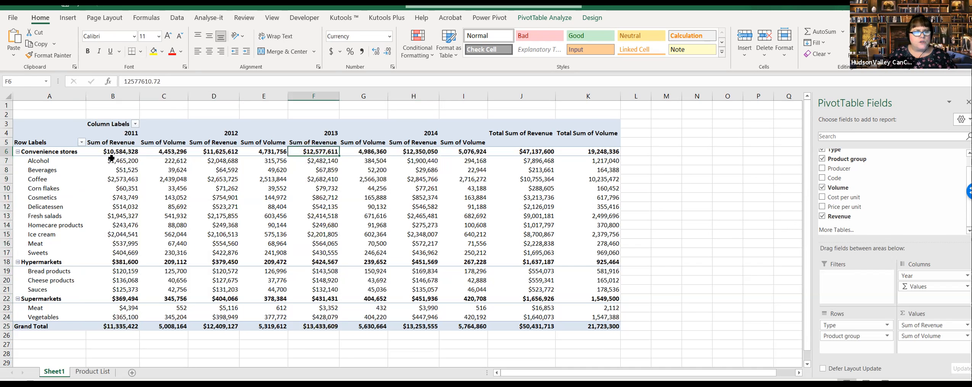
drag(117, 151, 127, 326)
ctrl+click(174, 152)
drag(178, 217, 180, 316)
click(204, 235)
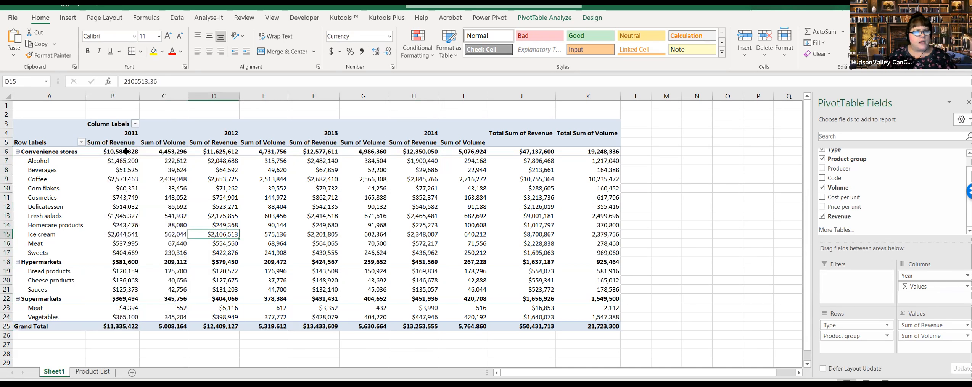
Step: Shade the Sum of Revenue values for 2011 through 2014 and the Total Sum of Revenue values, including grand totals, with a blue theme fill
drag(114, 151, 115, 326)
ctrl+drag(213, 151, 214, 326)
ctrl+drag(313, 152, 314, 326)
ctrl+drag(413, 151, 413, 326)
ctrl+drag(522, 152, 521, 326)
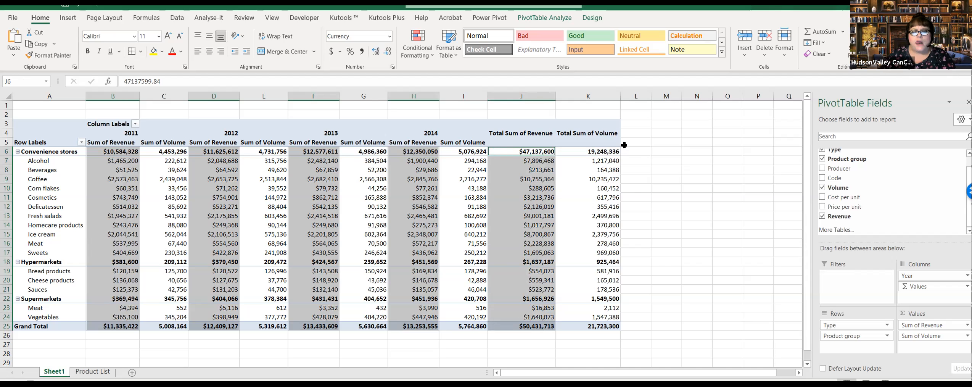
click(161, 51)
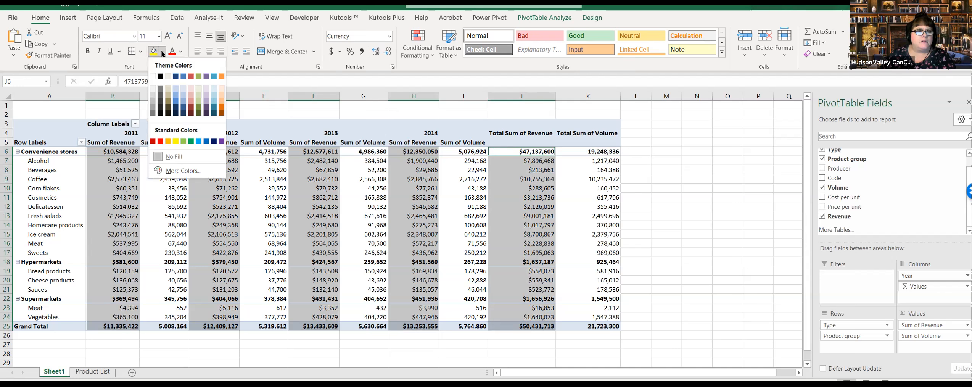
click(186, 95)
click(725, 215)
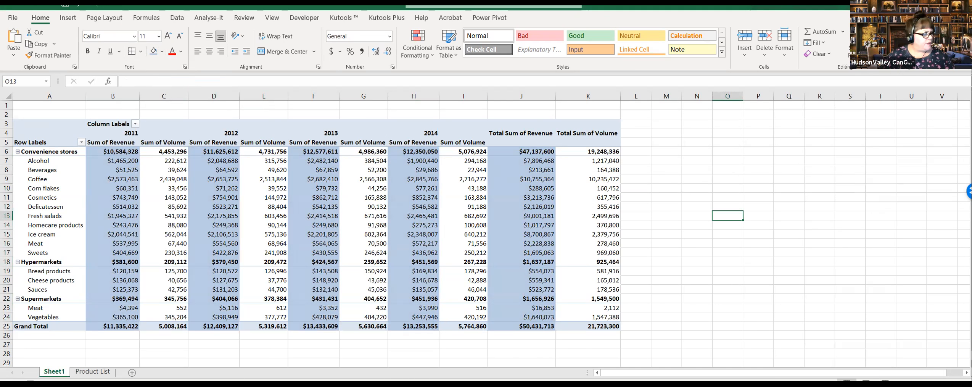
Step: Rename the PivotTable's Sum of Revenue heading to Sales and its Sum of Volume heading to Volumes
click(168, 142)
click(221, 142)
click(279, 150)
click(266, 142)
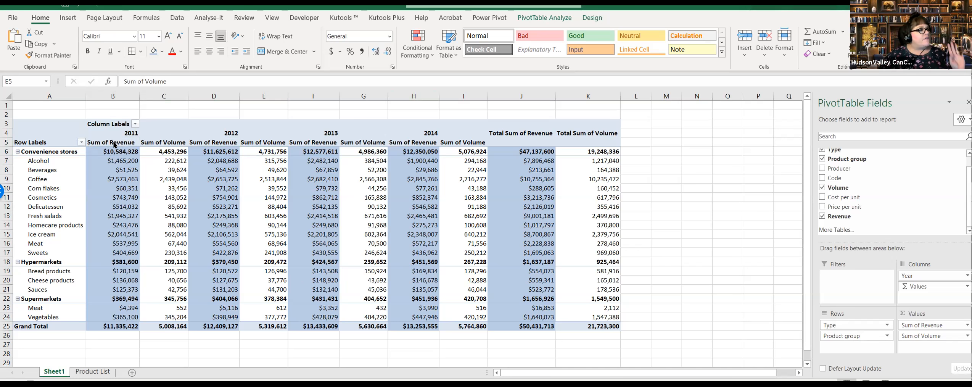
click(114, 142)
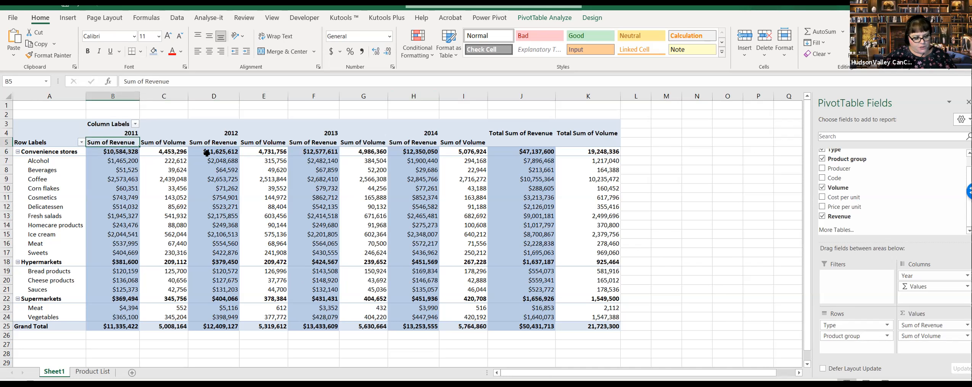
text(Sales)
key(Tab)
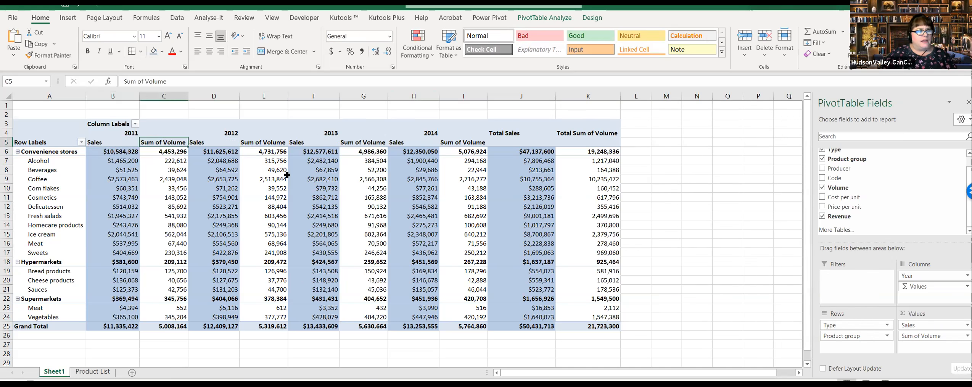
text(Volumes)
key(Tab)
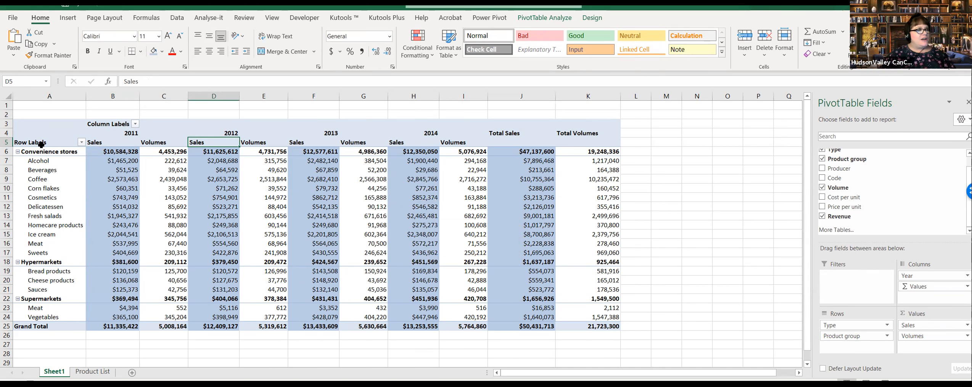
click(212, 194)
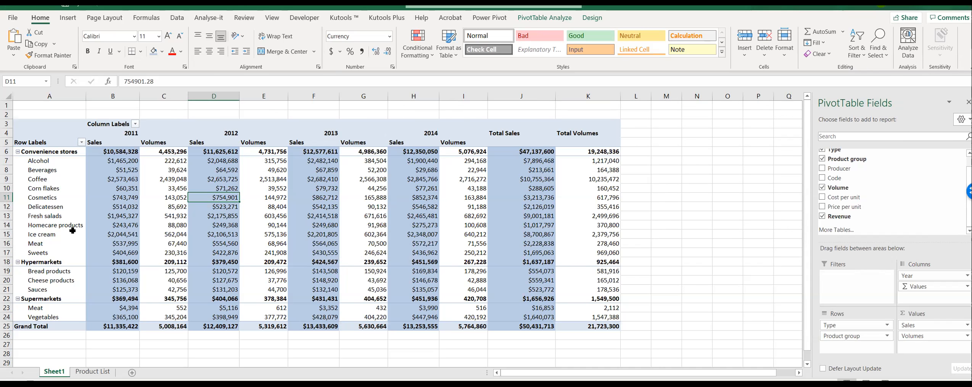
Step: Rename the PivotTable's Row Labels heading to Type and its Column Labels heading to Year
click(36, 141)
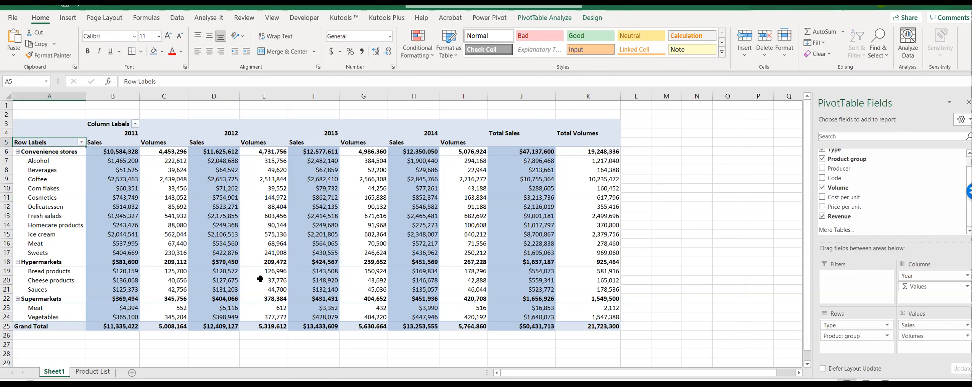
mouse_move(256, 296)
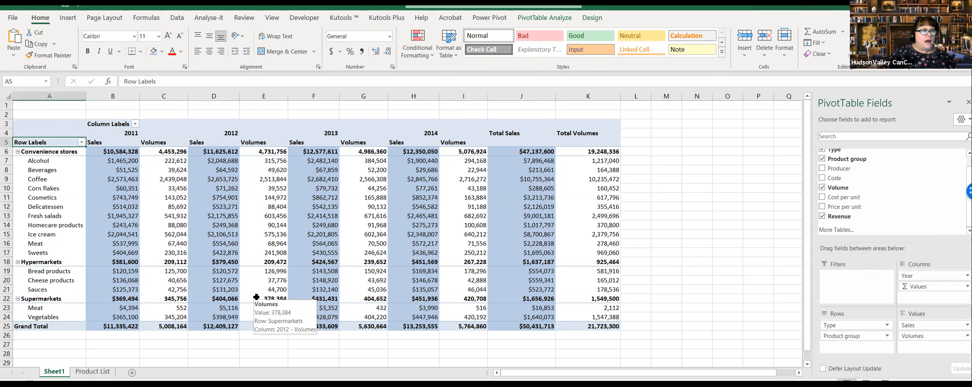
text(Type)
click(108, 124)
text(Year)
Step: Filter the PivotTable's Year columns to show only 2011 and 2012
click(135, 124)
click(111, 235)
click(110, 243)
click(161, 305)
click(202, 207)
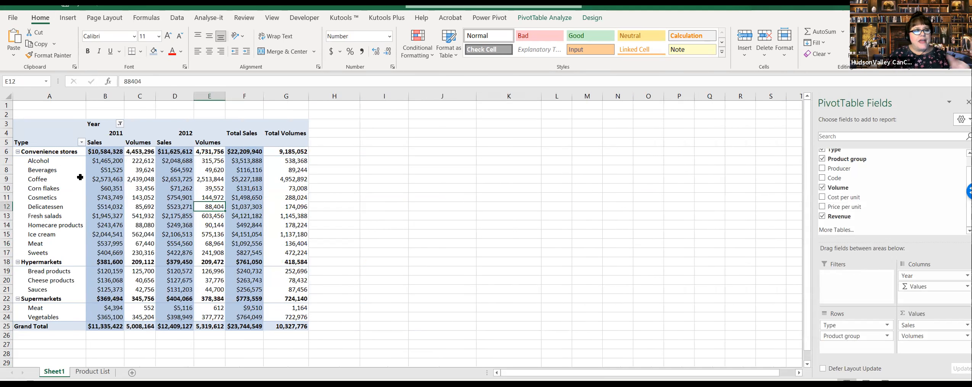
Step: Filter the PivotTable's Type rows to Hypermarkets only, excluding Supermarkets and Convenience stores
click(81, 142)
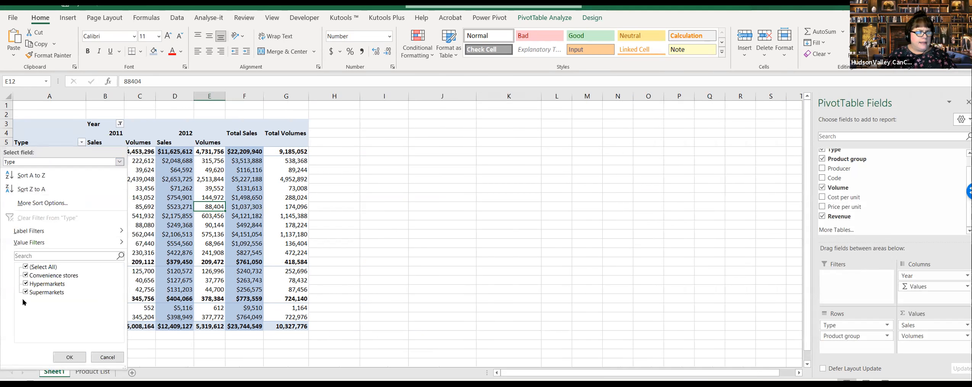
click(26, 292)
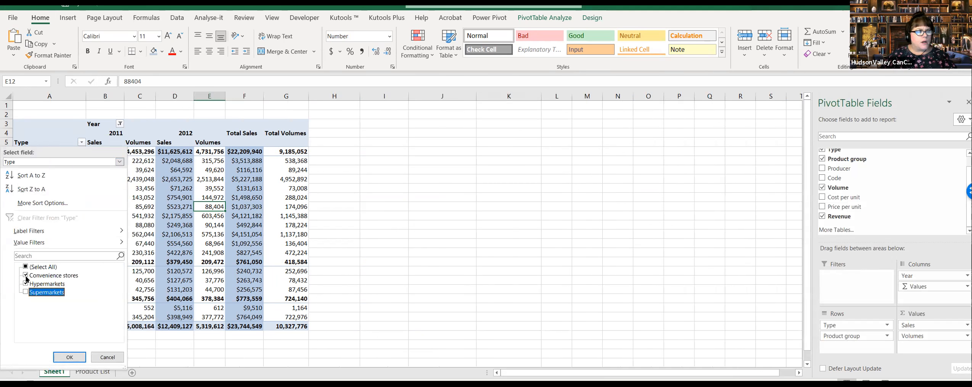
click(26, 274)
click(70, 357)
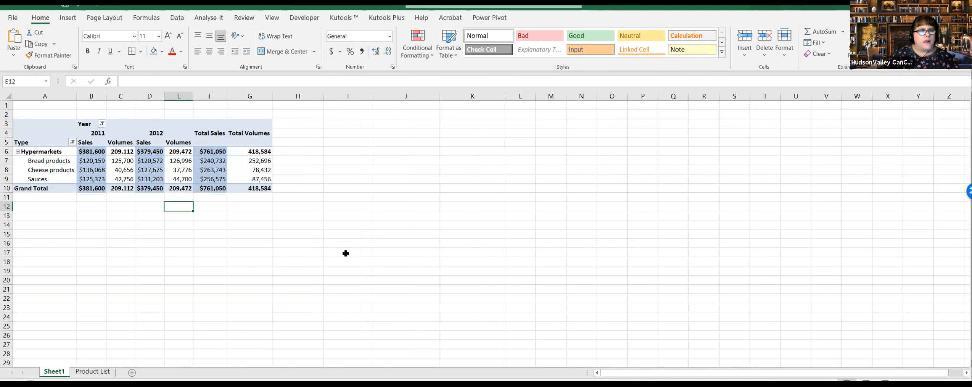
scroll(128, 131, up, 1)
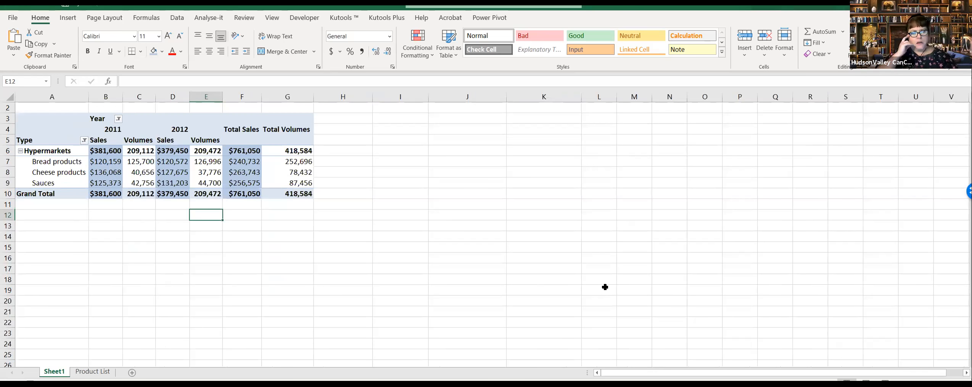
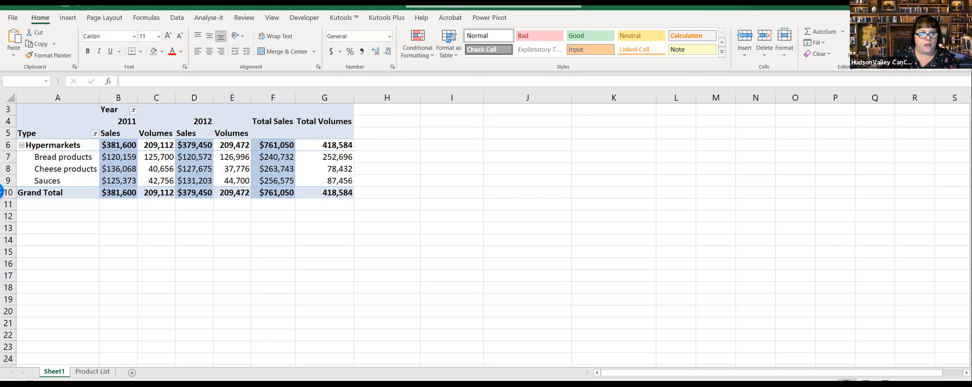
Step: Examine the Volume, Cost per unit, Price per unit and Revenue columns in the Product List, and return to Sheet1
key(ctrl+Page_Down)
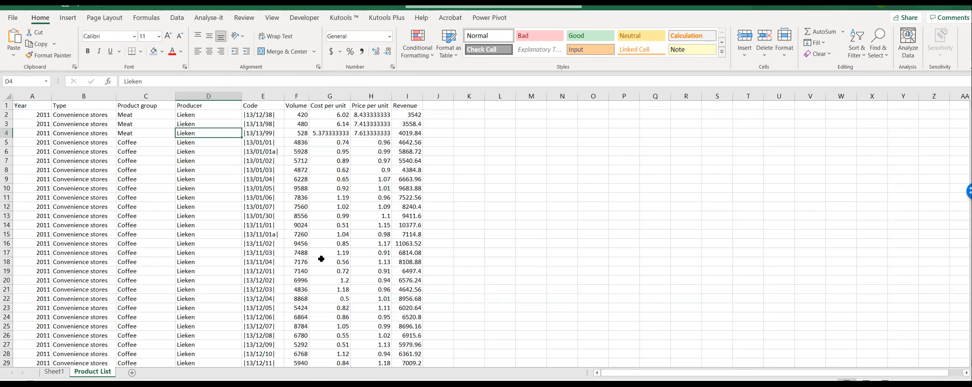
click(299, 116)
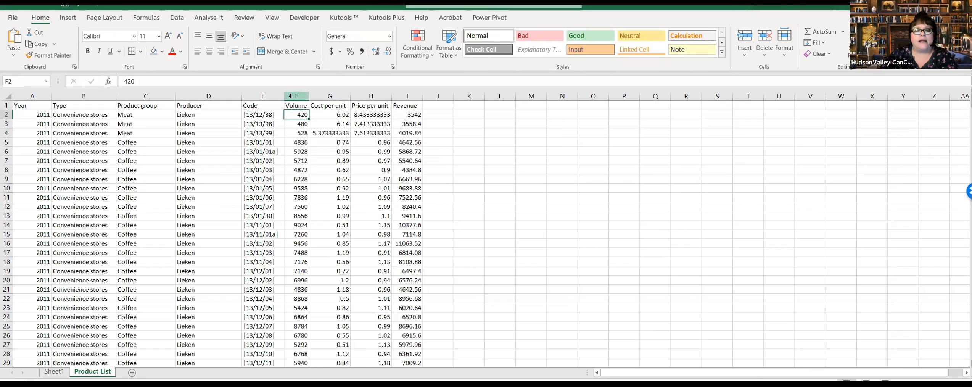
click(344, 118)
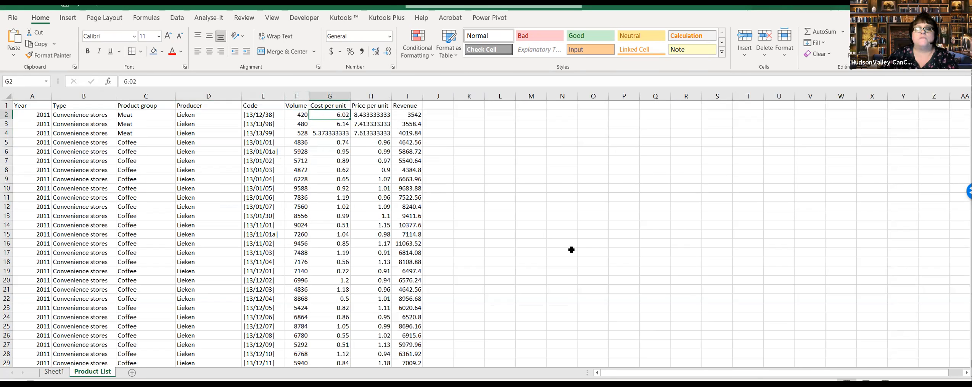
click(407, 112)
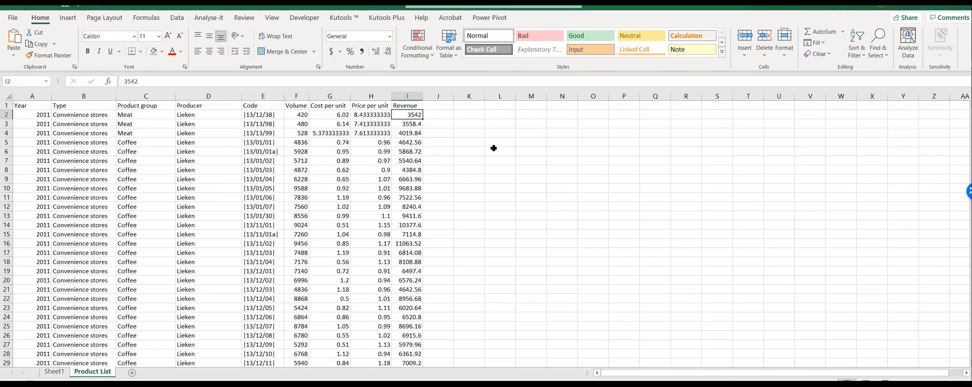
click(344, 117)
drag(330, 124, 330, 115)
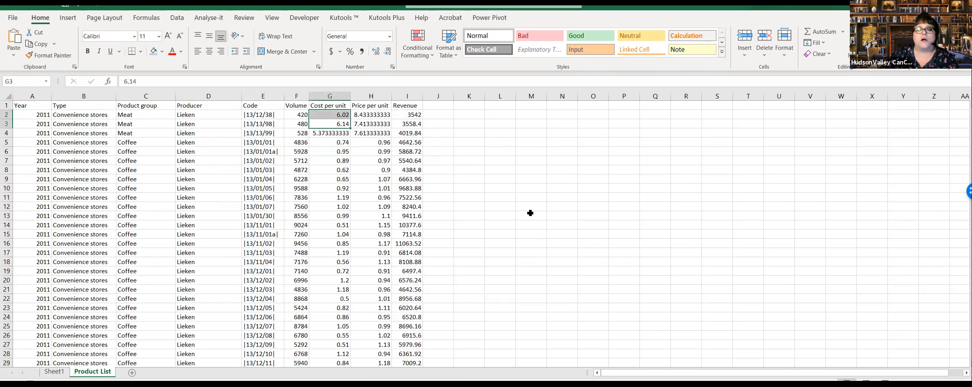
click(377, 118)
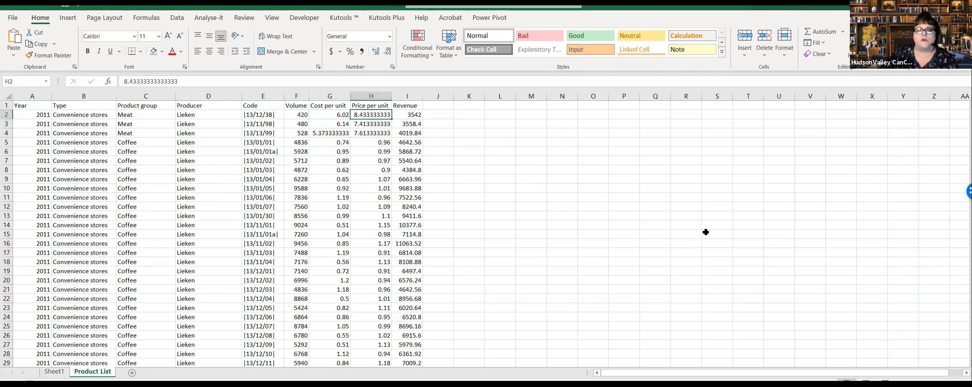
click(419, 116)
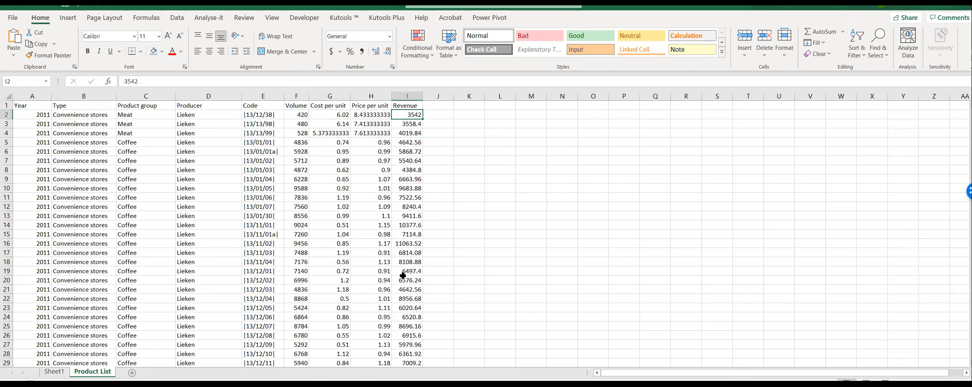
click(341, 116)
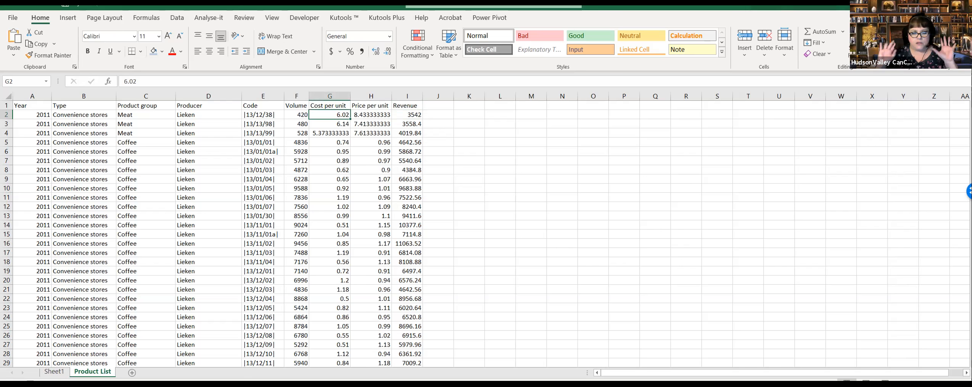
click(54, 371)
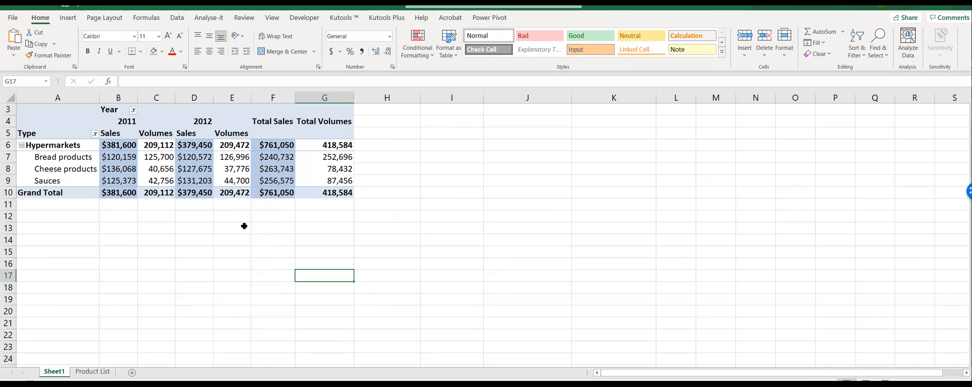
Step: Examine the Product List's first record from Year through Product group and Producer to Cost per unit
click(93, 371)
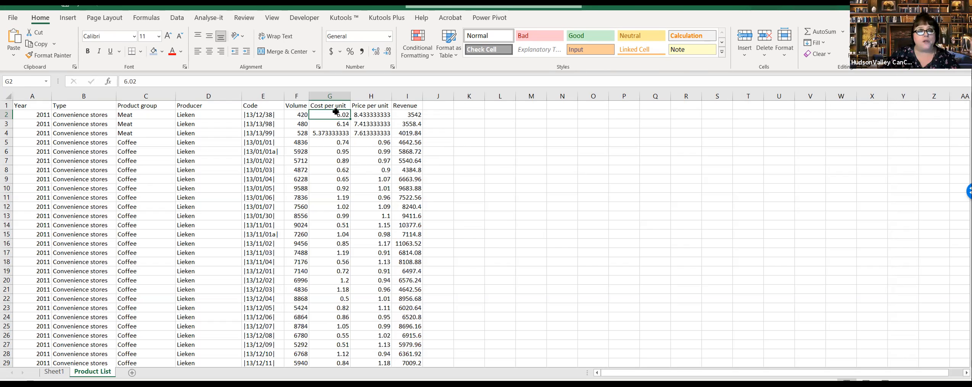
click(34, 116)
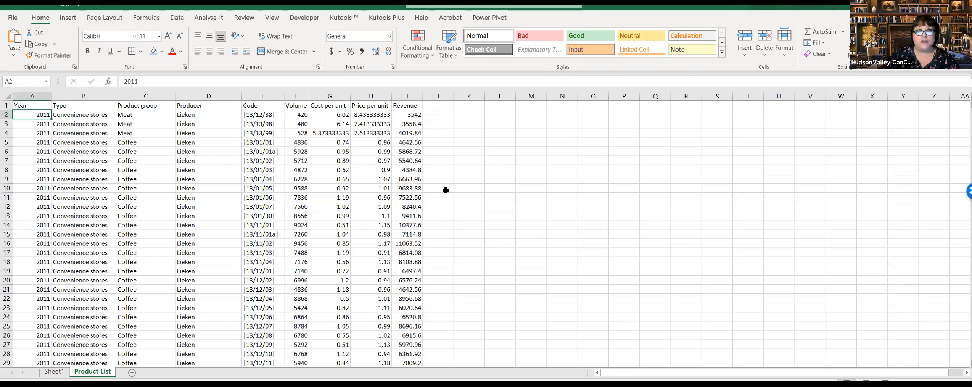
click(159, 115)
click(209, 117)
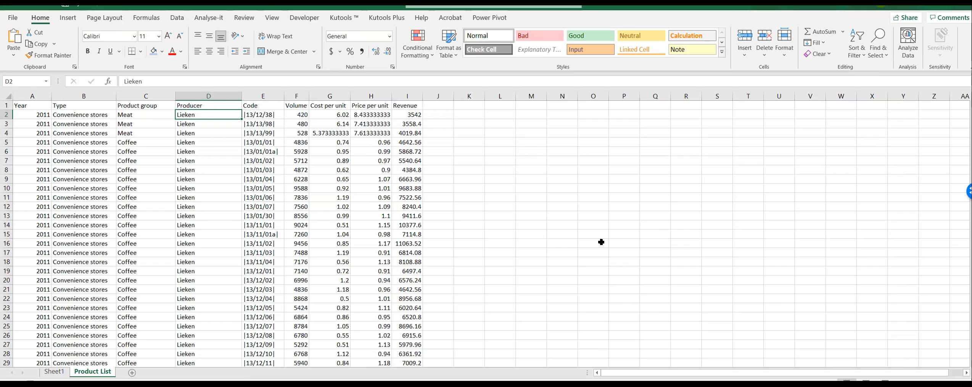
key(Right)
key(Right)
key(Right)
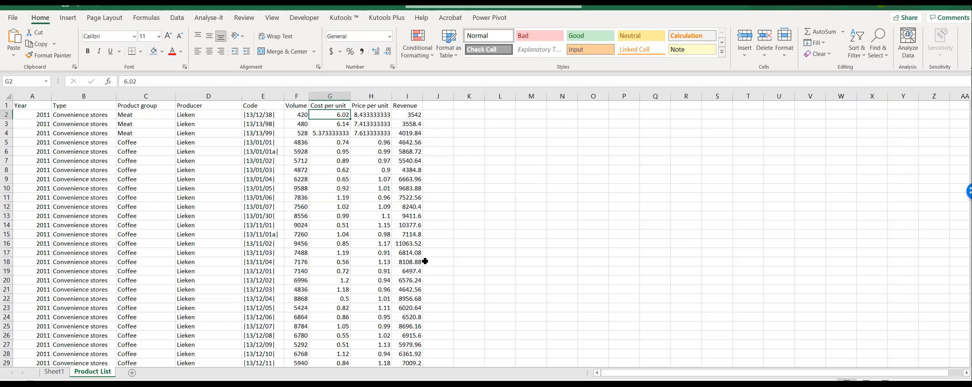
Step: Examine the Coffee products' codes and compare their Cost per unit values in the Product List
click(256, 143)
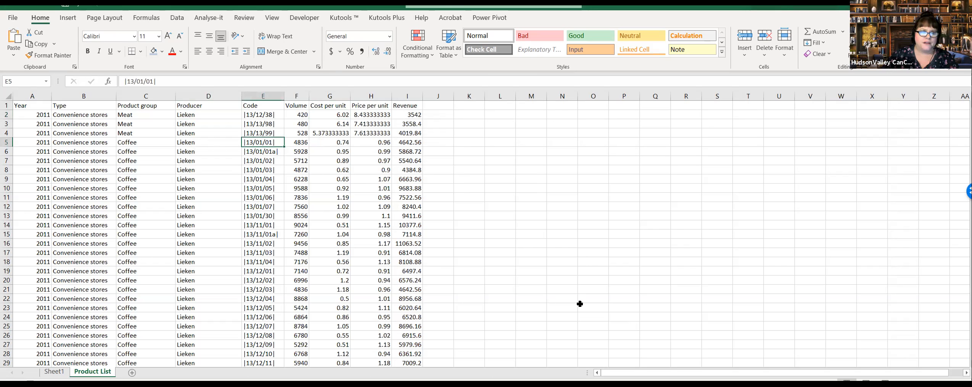
key(Down)
key(Down)
key(Down)
key(Down)
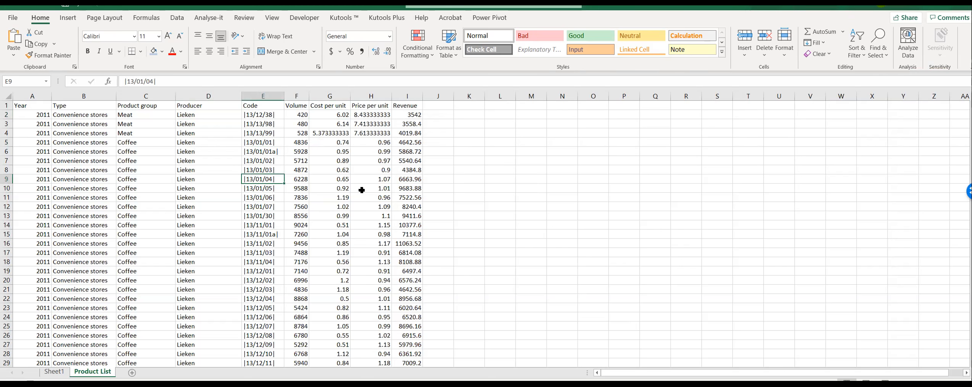
click(337, 140)
drag(338, 140, 332, 353)
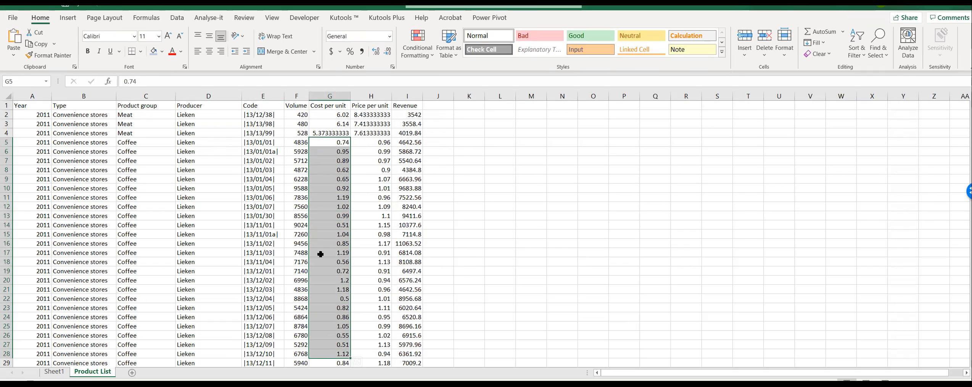
scroll(321, 254, down, 11)
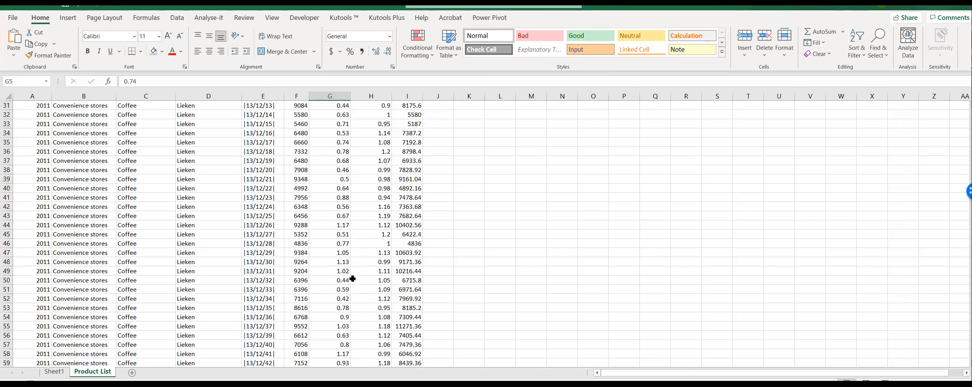
scroll(289, 263, up, 7)
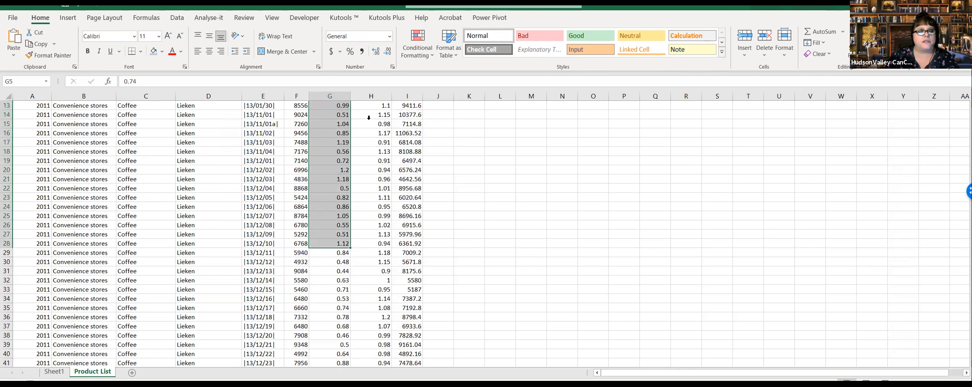
scroll(310, 89, up, 4)
Step: Filter the Product List's Product group column to show only Sauces
click(145, 188)
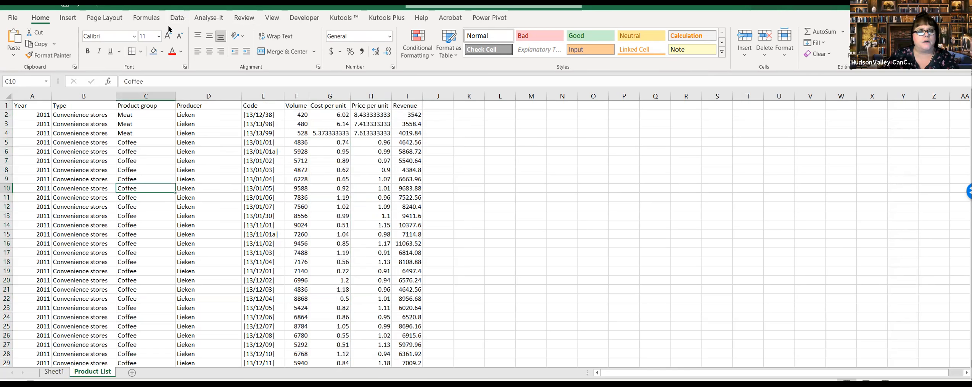
click(177, 18)
click(432, 42)
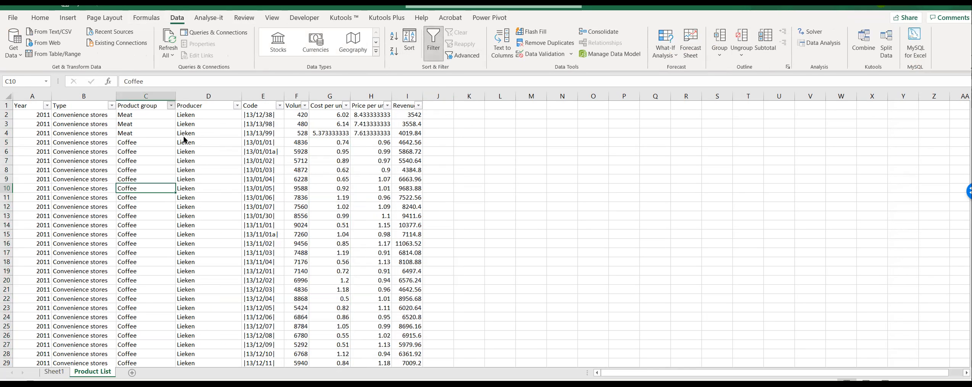
click(171, 105)
click(74, 218)
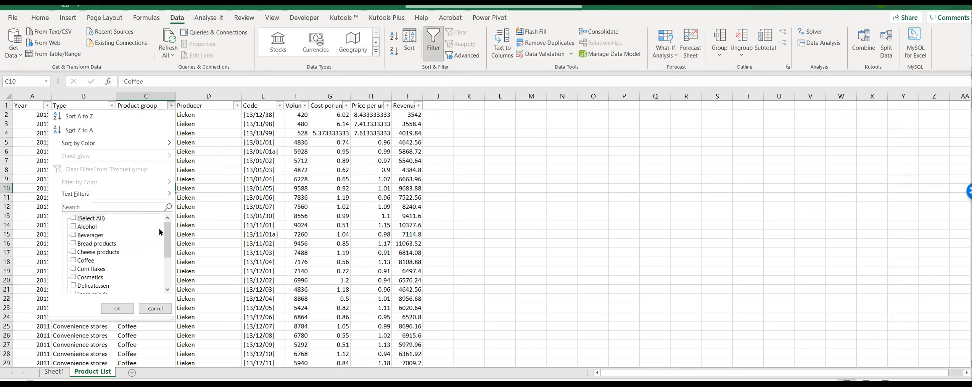
drag(169, 251, 169, 280)
click(74, 269)
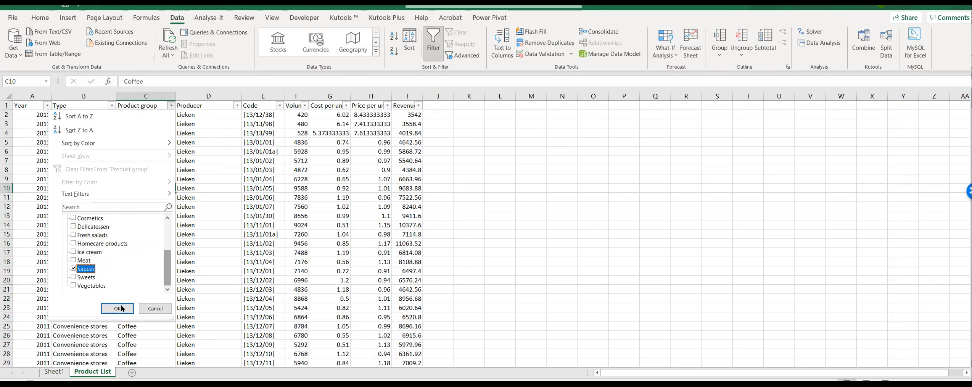
click(123, 307)
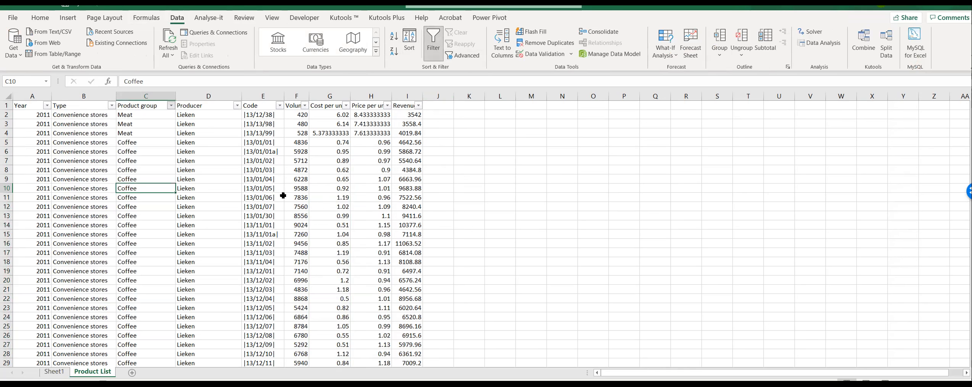
Step: Examine the producers, codes and unit costs of the filtered Sauces rows
scroll(279, 191, down, 16)
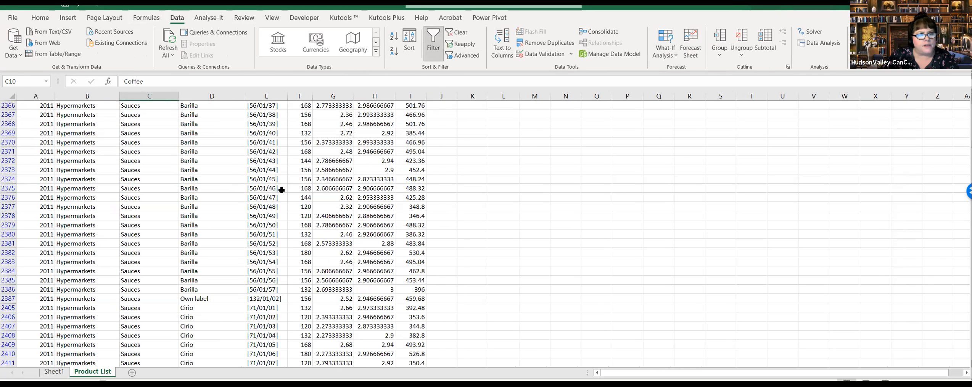
scroll(279, 202, down, 20)
scroll(276, 214, down, 2)
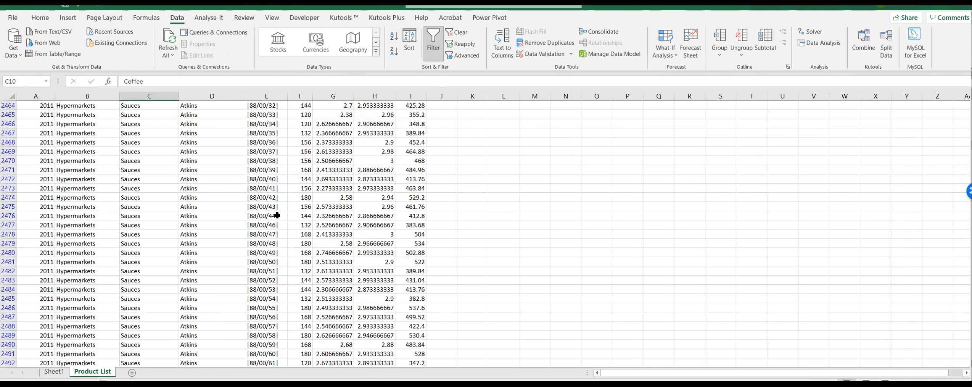
scroll(273, 222, up, 13)
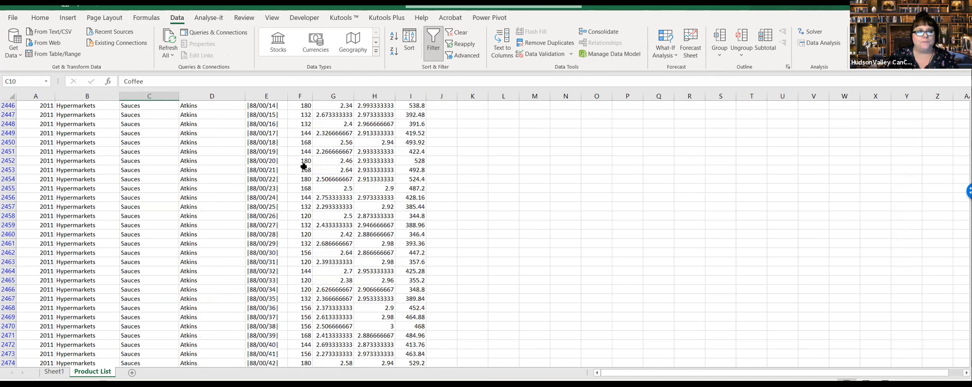
scroll(220, 115, up, 1)
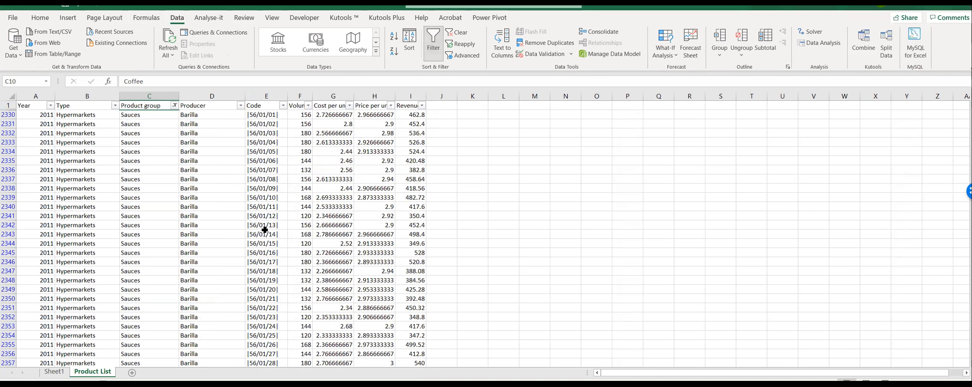
Step: Remove the filter from the Product List and select the cost per unit in cell G11
key(ctrl+shift+l)
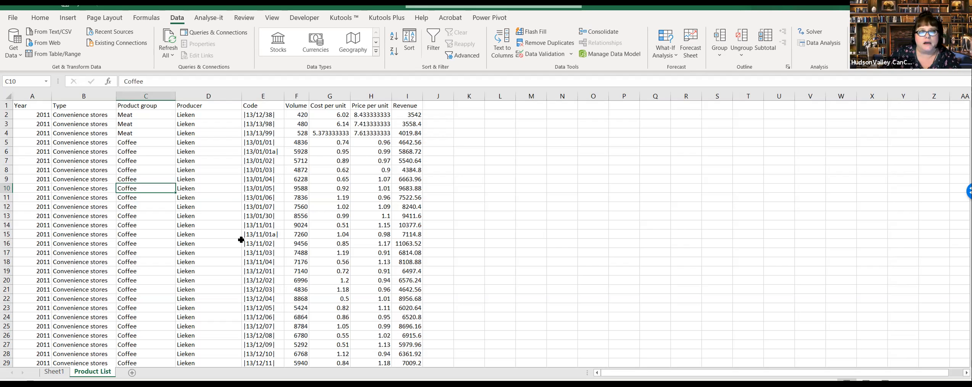
click(278, 198)
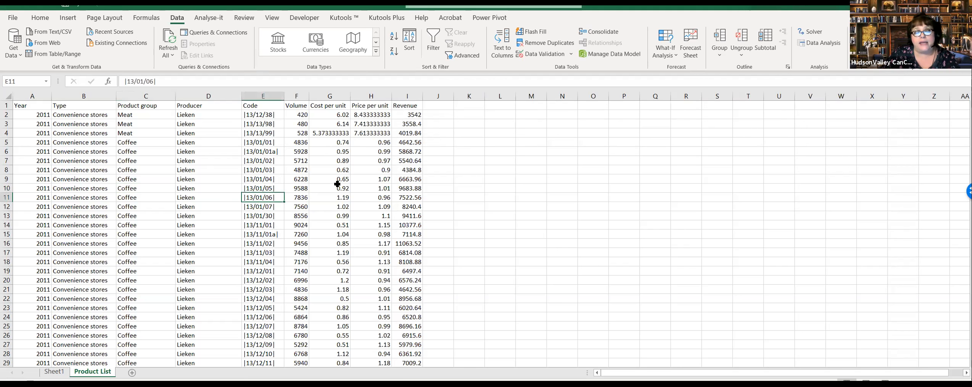
click(333, 197)
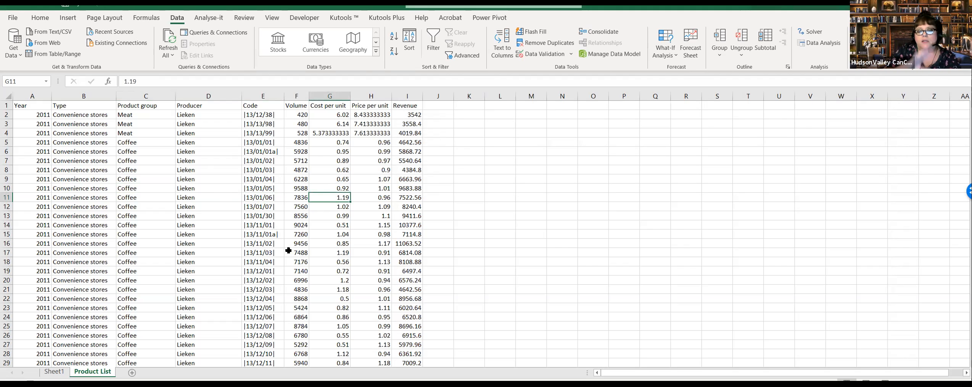
Step: Return to the PivotTable on Sheet1, check the Hypermarkets Total Sales value, and select empty cell I3
click(55, 373)
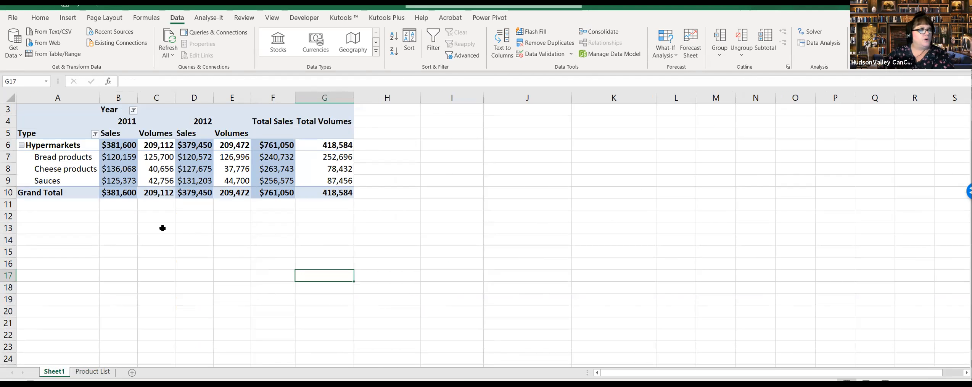
scroll(174, 216, up, 1)
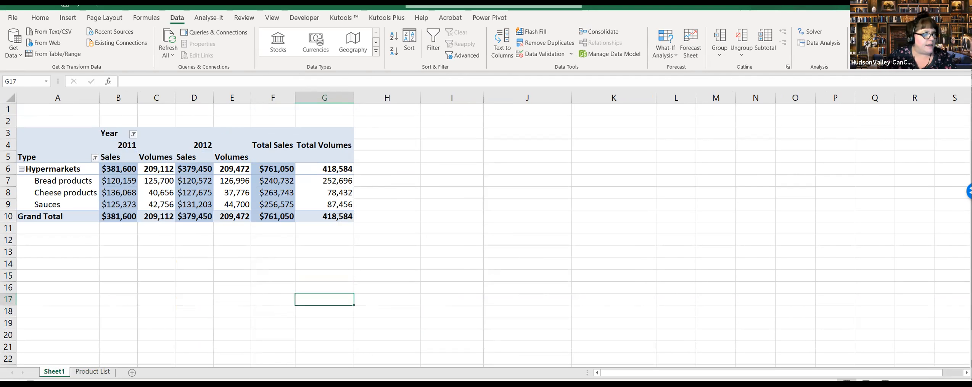
click(280, 171)
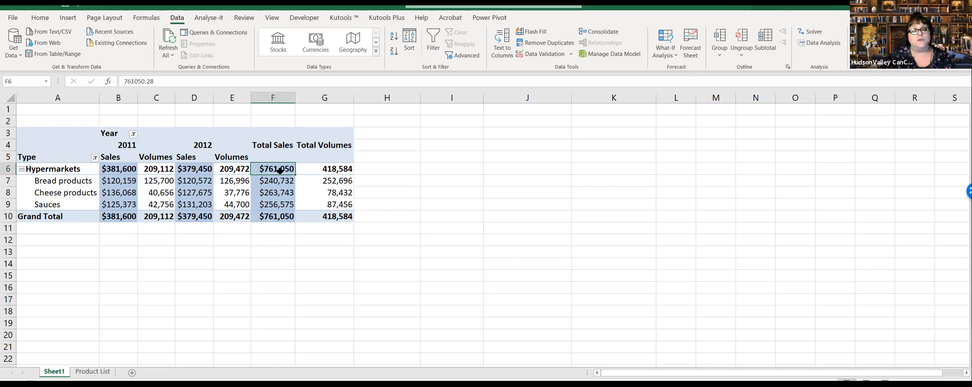
click(463, 218)
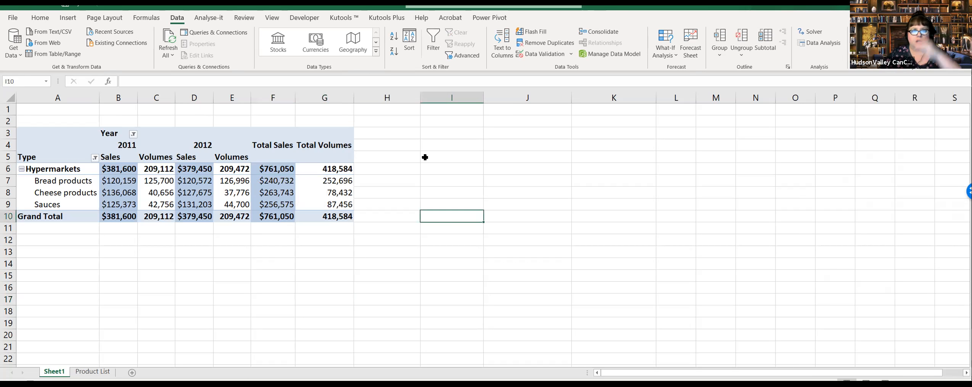
click(444, 133)
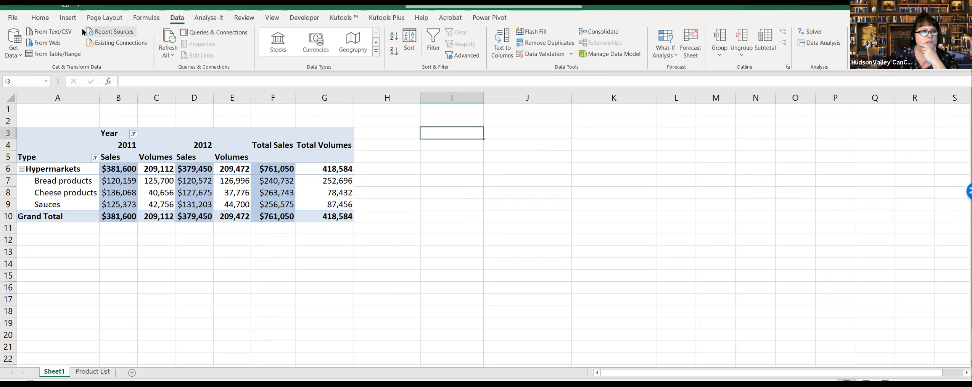
Step: Create a PivotTable on a new worksheet from the Product List range A1:I11519
click(68, 17)
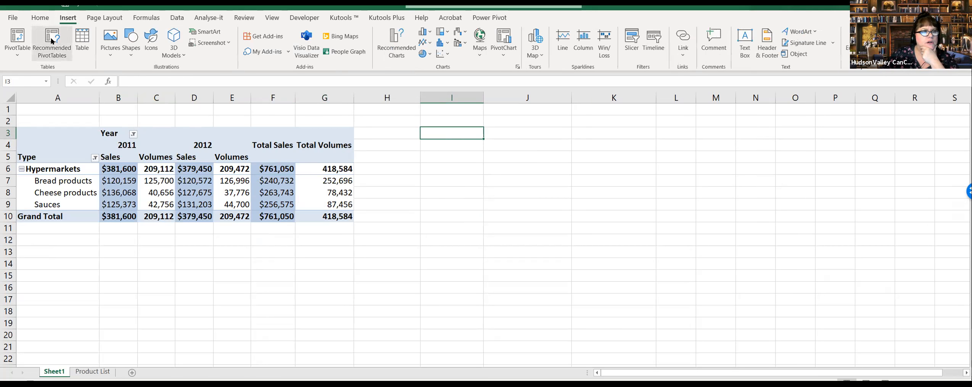
click(20, 41)
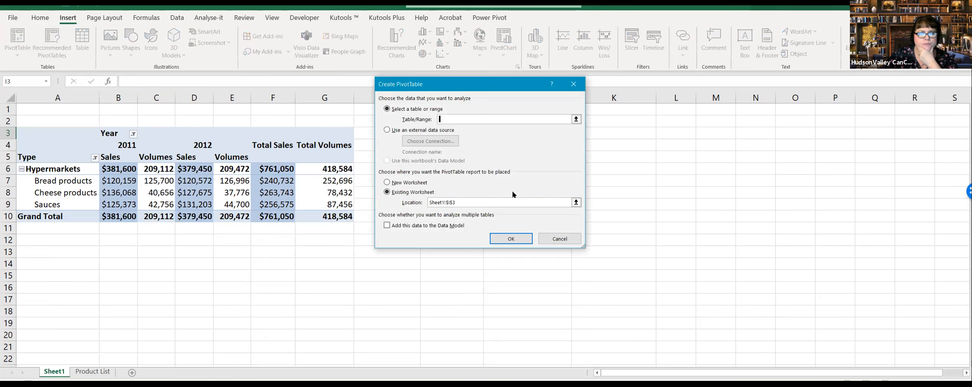
click(93, 371)
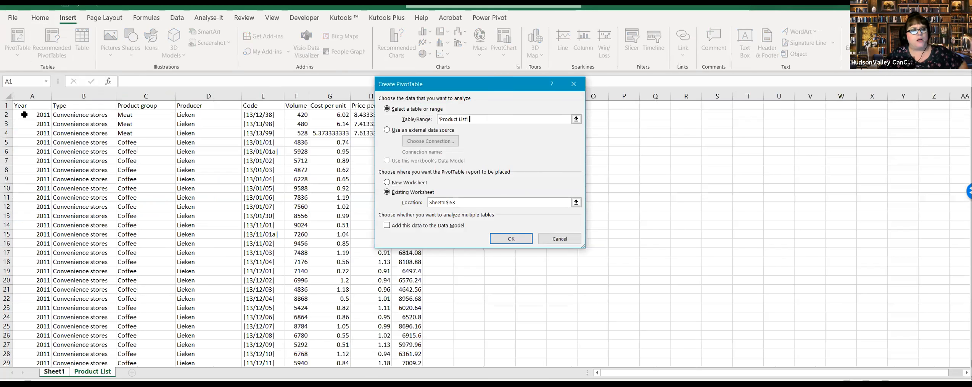
drag(28, 105, 419, 198)
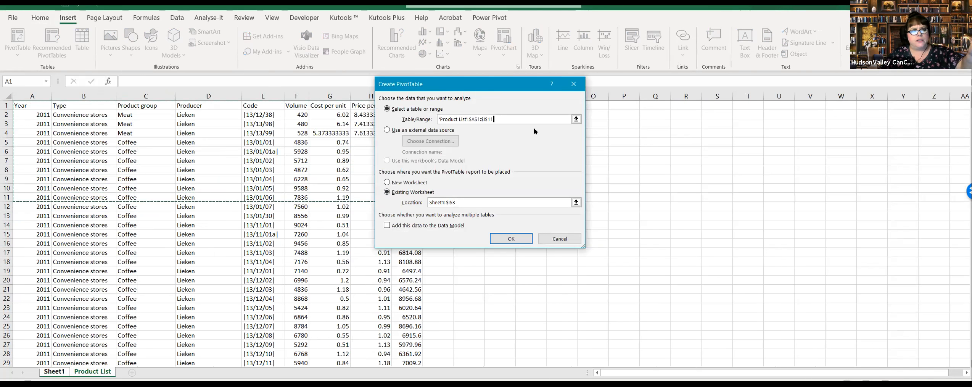
click(521, 118)
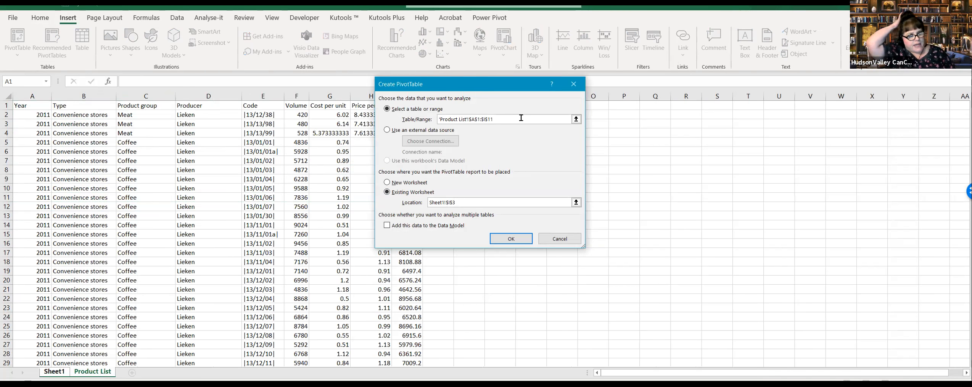
text(519)
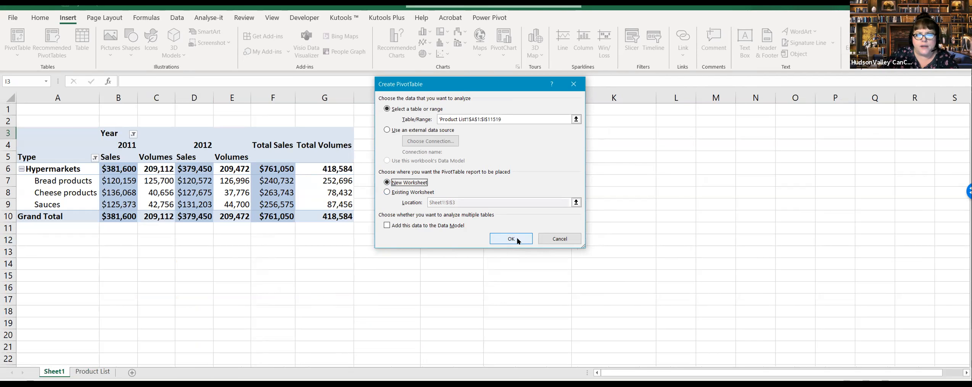
click(511, 239)
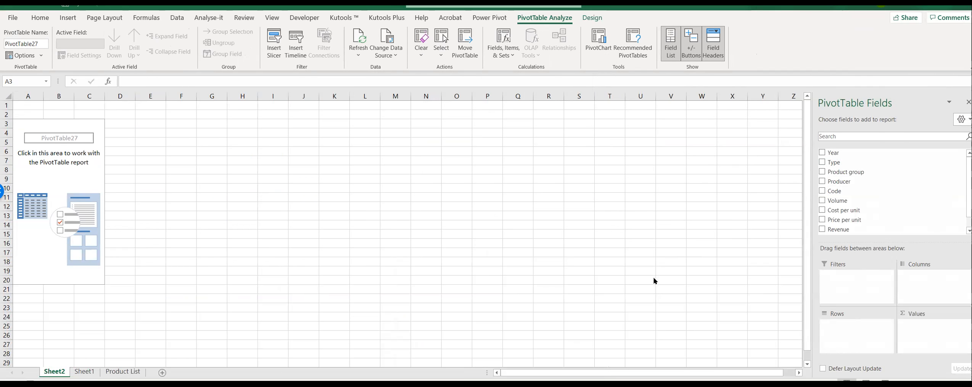
Step: Lay out the PivotTable with Year as columns, Product group as rows and Revenue as summed values
drag(848, 154, 920, 284)
scroll(918, 201, down, 1)
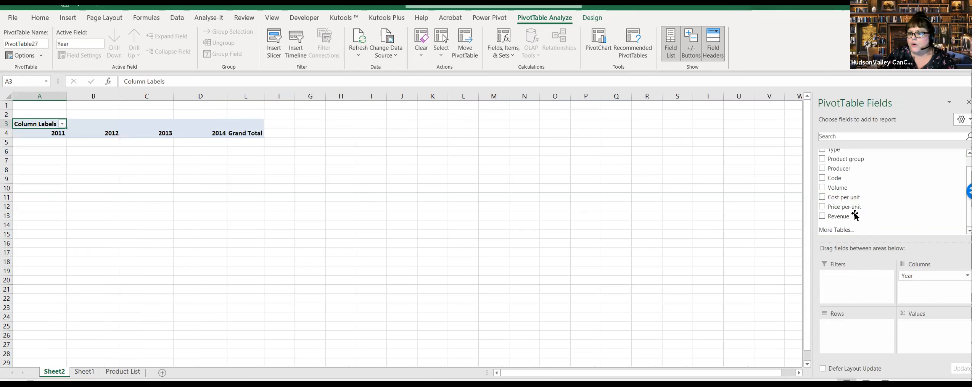
drag(913, 217, 921, 324)
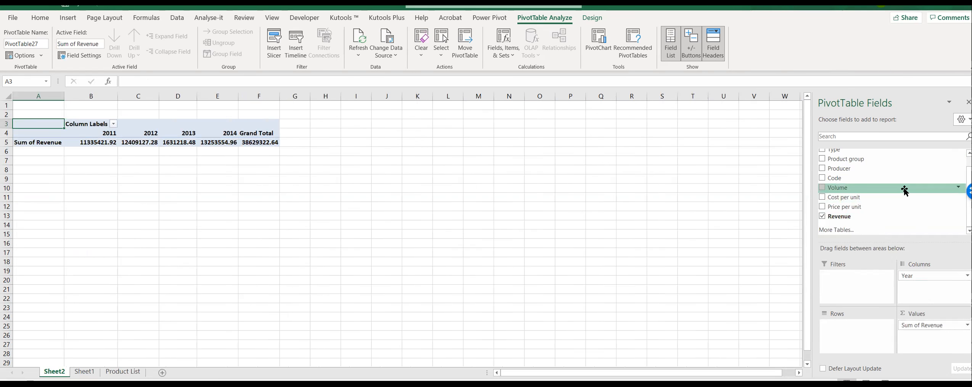
drag(852, 158, 856, 325)
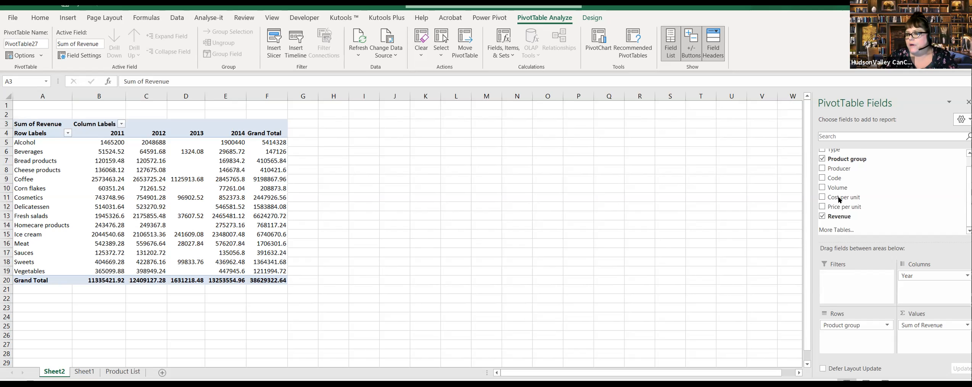
scroll(839, 199, up, 1)
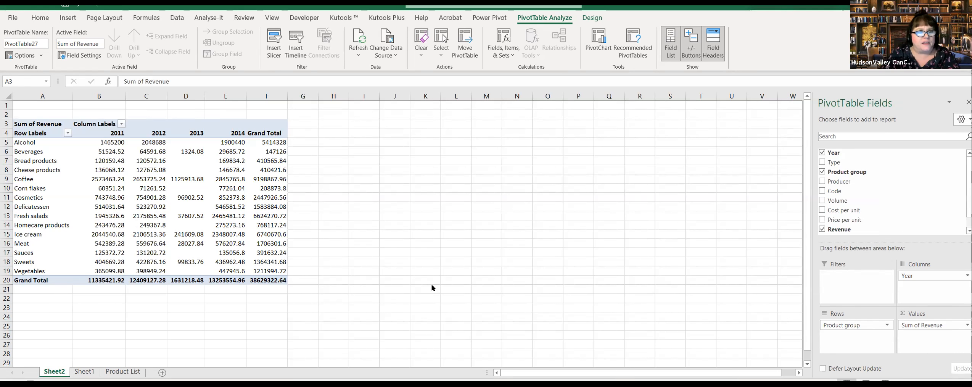
Step: Check the Product List source data against the product group revenues by year in the Sheet2 PivotTable
click(128, 373)
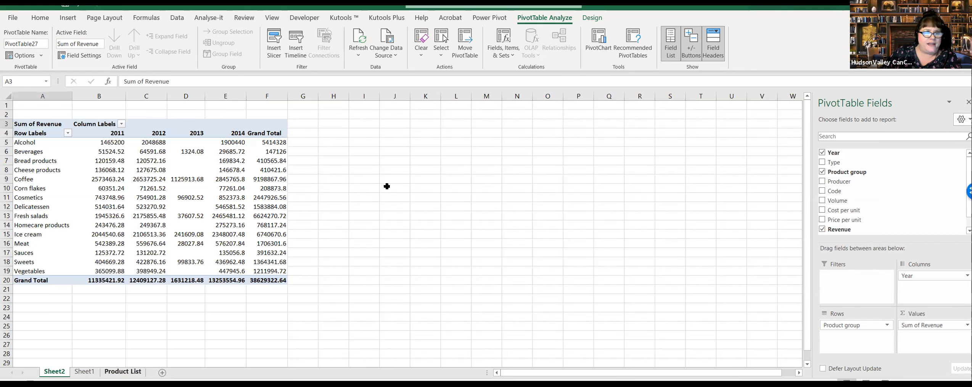
click(329, 172)
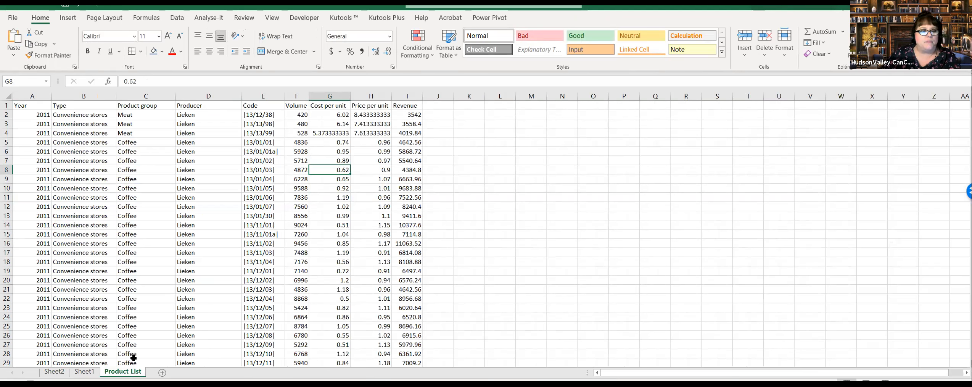
click(90, 372)
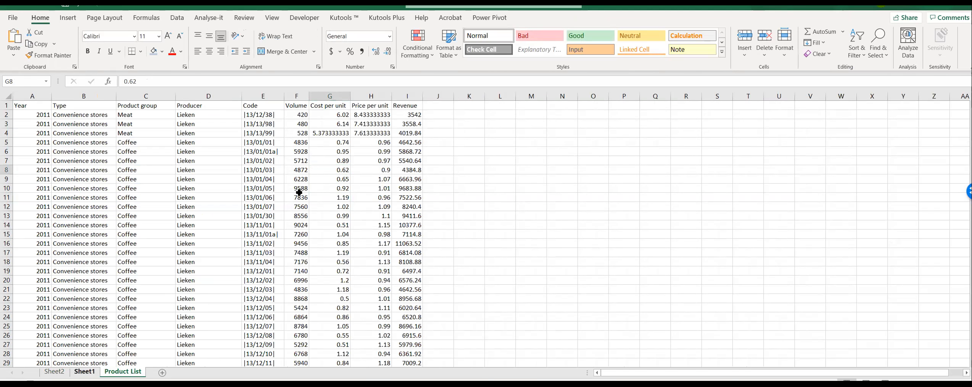
key(ctrl+Page_Up)
click(262, 164)
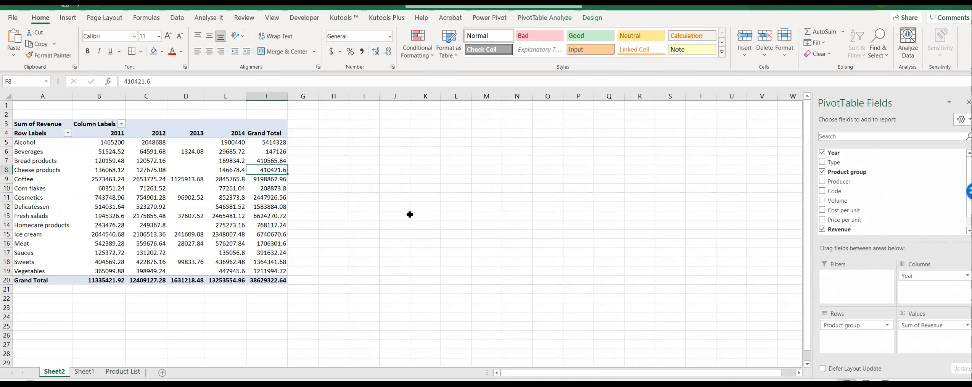
click(198, 163)
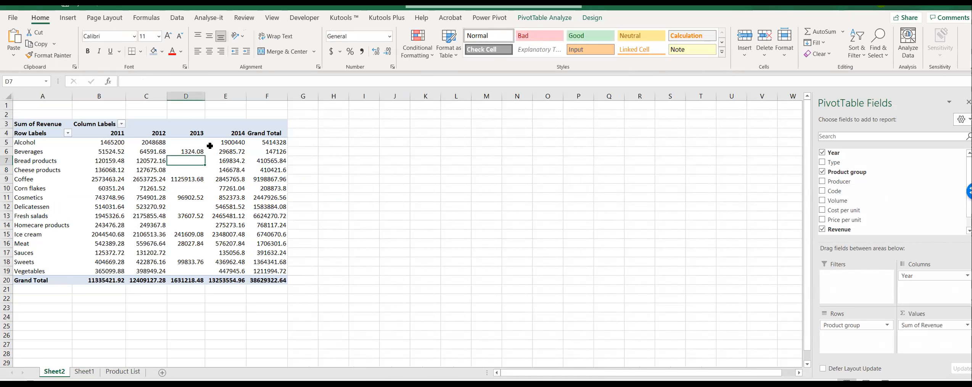
click(223, 207)
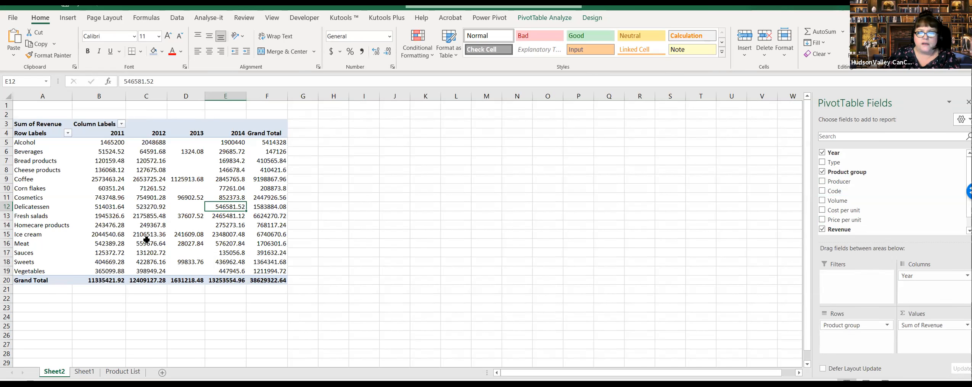
Step: Review the data settings in the Sheet2 PivotTable's options and close them without changing anything
click(156, 226)
right_click(156, 225)
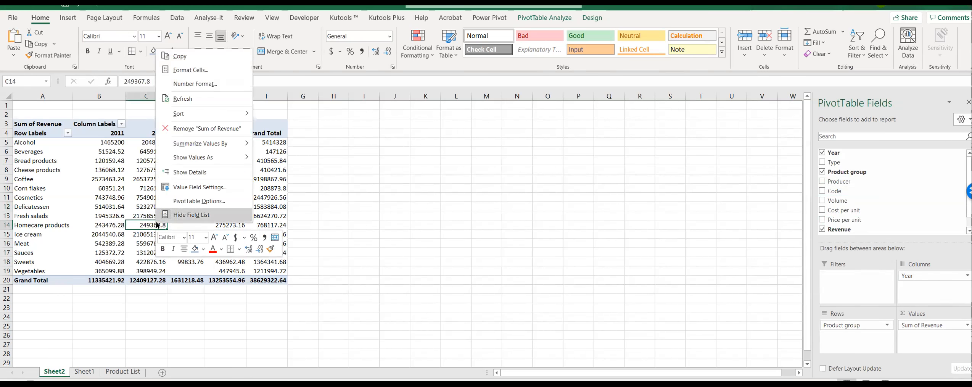
key(Escape)
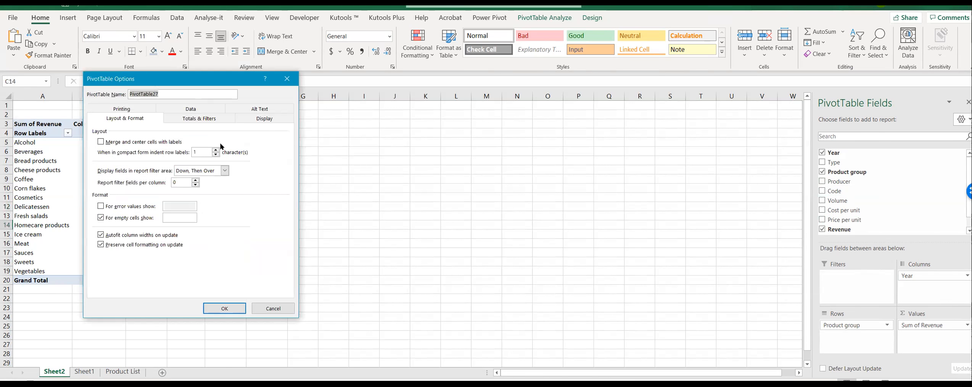
click(179, 111)
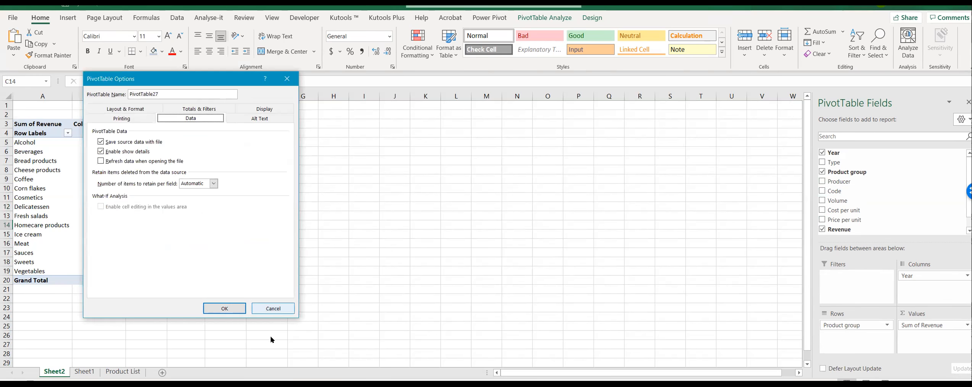
click(273, 308)
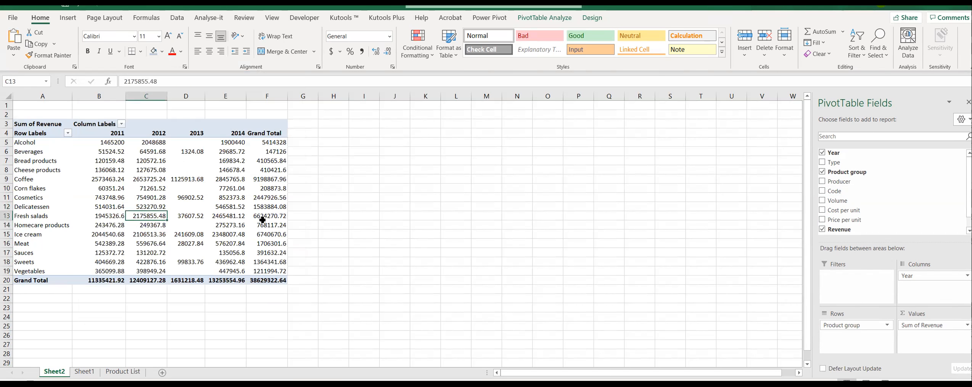
Step: Examine the 2013 revenue column for product groups with missing values, then deselect the PivotTable
drag(198, 146, 186, 216)
drag(183, 268, 184, 270)
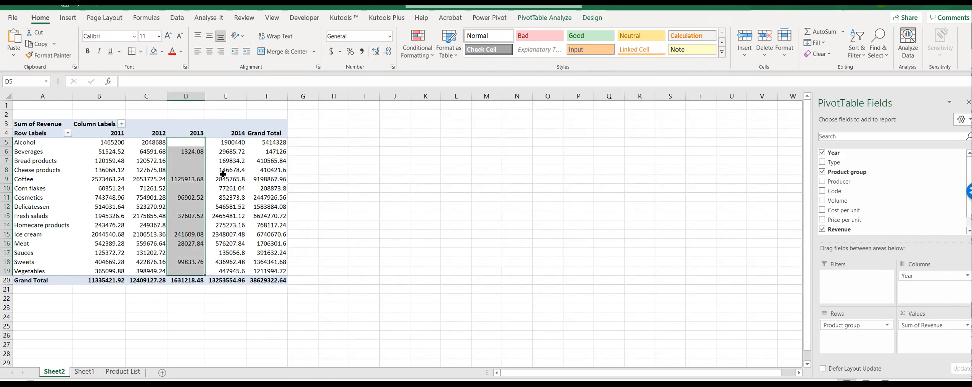
click(203, 166)
drag(198, 142, 208, 247)
click(364, 234)
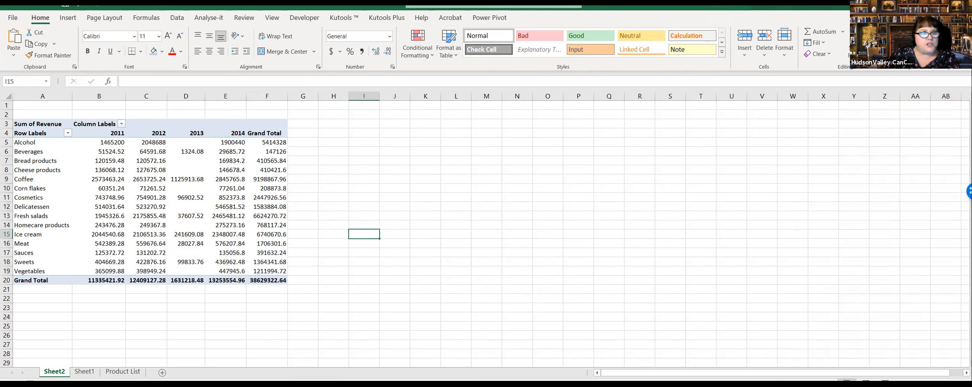
Step: Delete the Sheet2 worksheet containing the incomplete revenue PivotTable
right_click(56, 371)
click(90, 253)
click(349, 293)
Step: Find the last data row of the Product List and return to cell A1
click(91, 374)
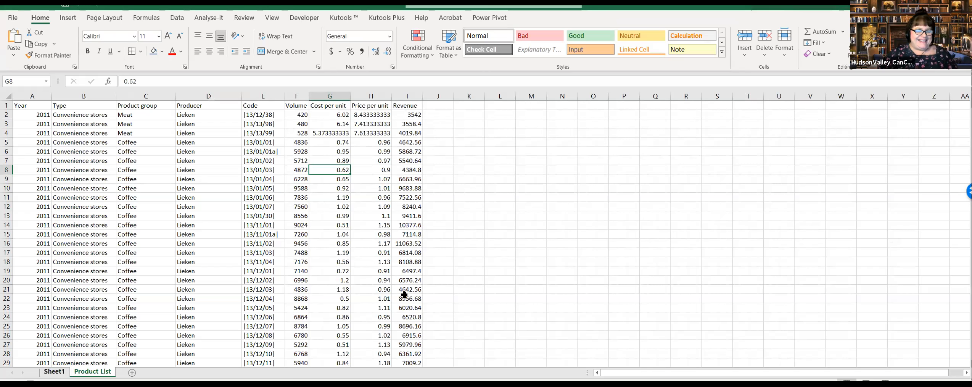
click(438, 253)
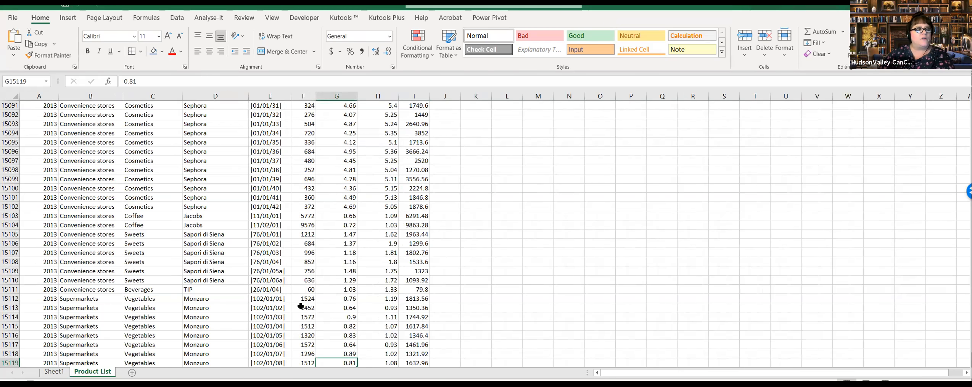
key(ctrl+Home)
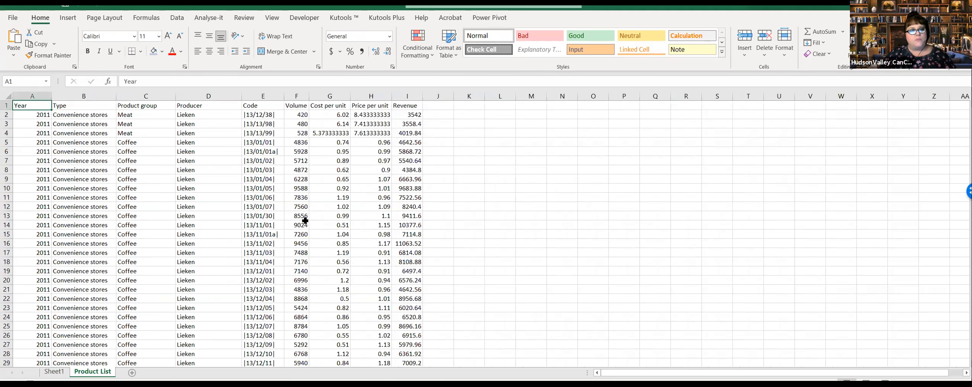
Step: Create a PivotTable on a new worksheet from the full Product List range A1:I15119
drag(33, 108, 411, 171)
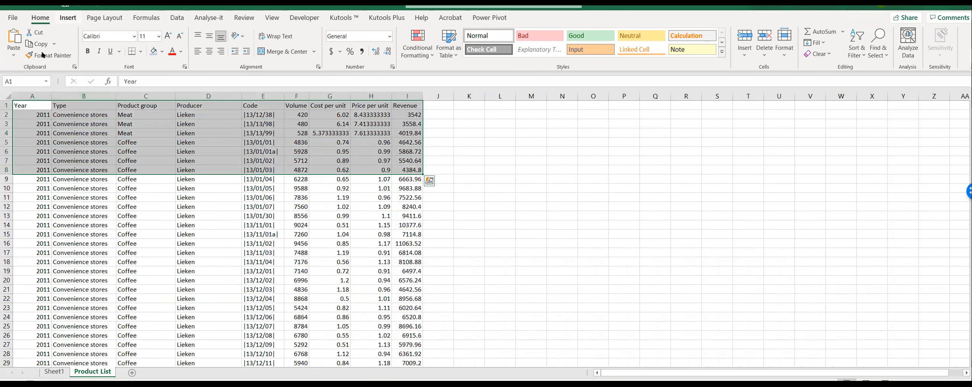
click(68, 18)
click(22, 42)
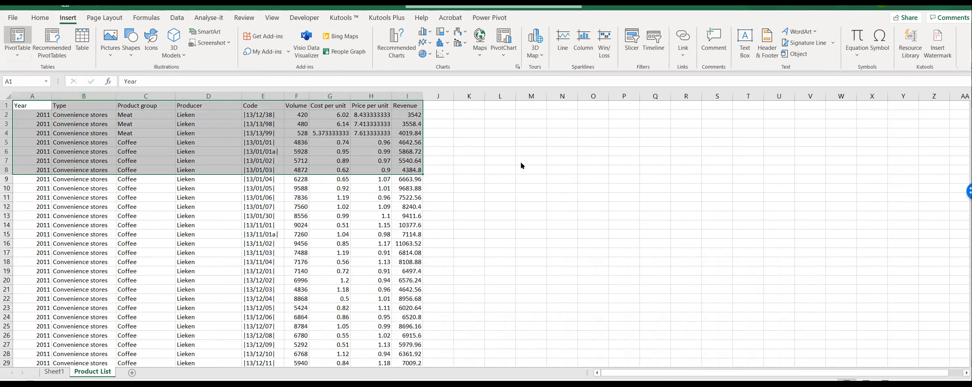
click(521, 115)
key(BackSpace)
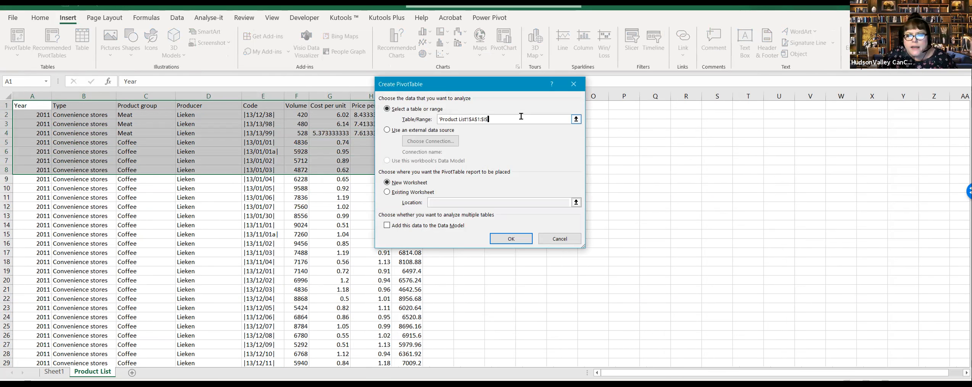
text(15119)
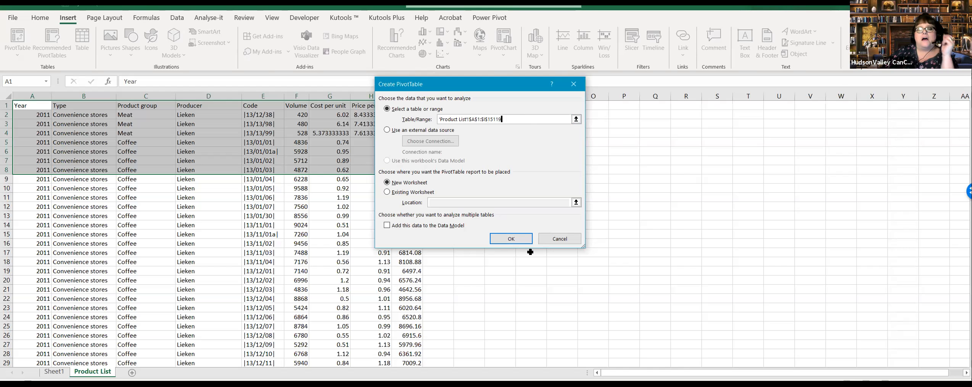
click(513, 238)
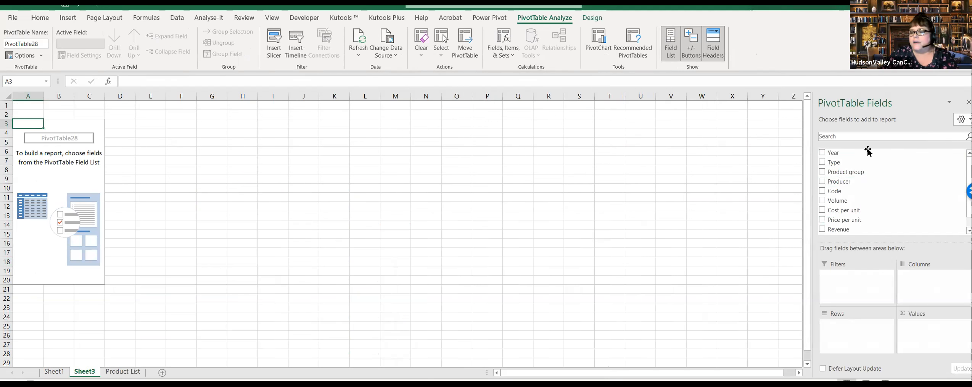
Step: Lay out the new PivotTable with Year as columns, Product group as rows and the sum of Revenue as values
drag(868, 152, 935, 284)
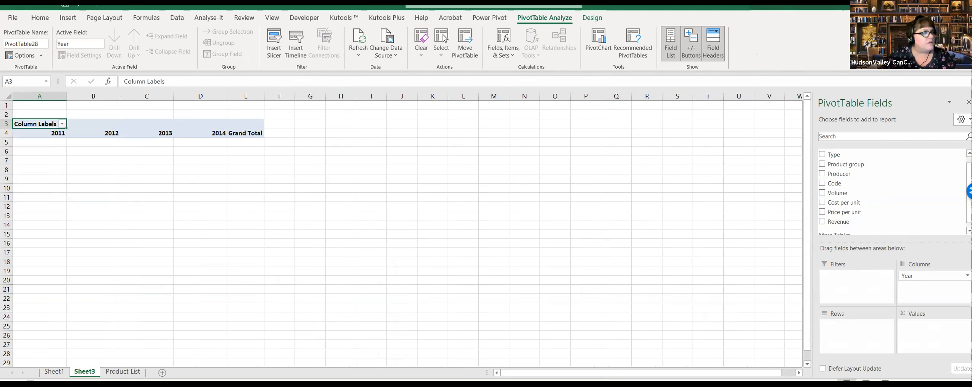
drag(851, 220, 931, 325)
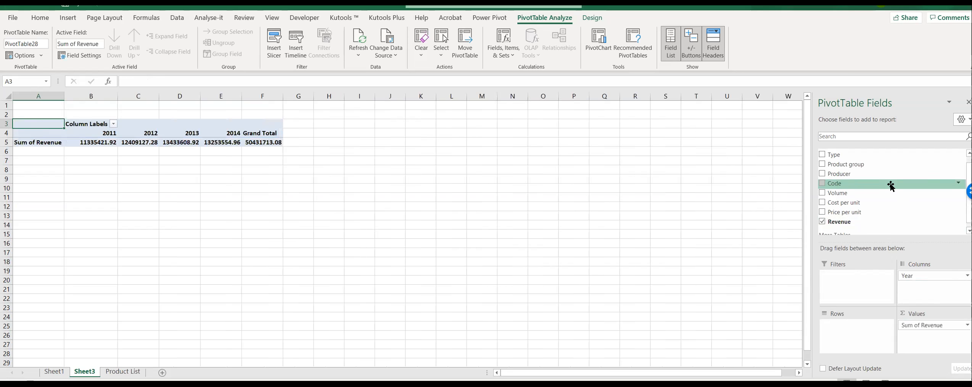
drag(869, 175, 428, 206)
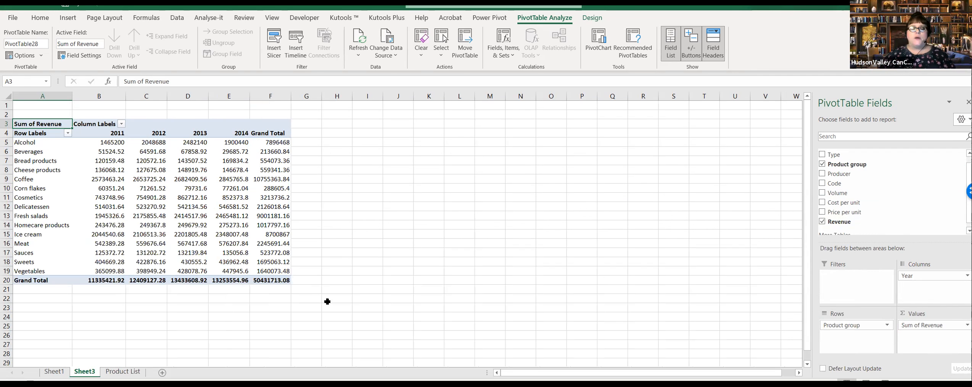
mouse_move(218, 175)
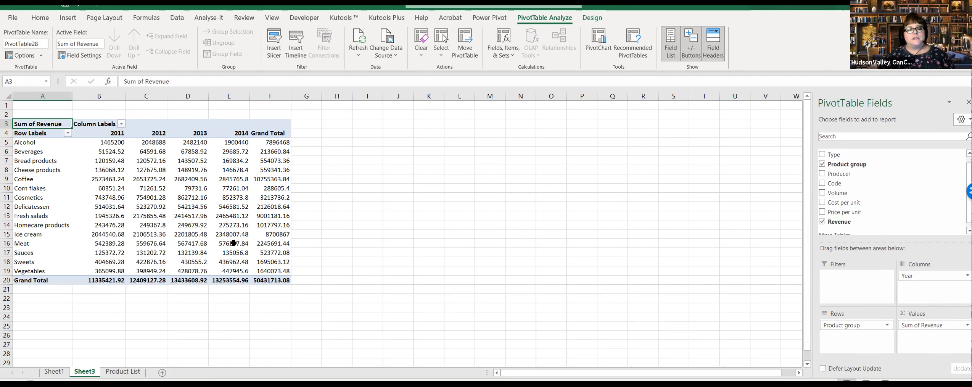
mouse_move(225, 220)
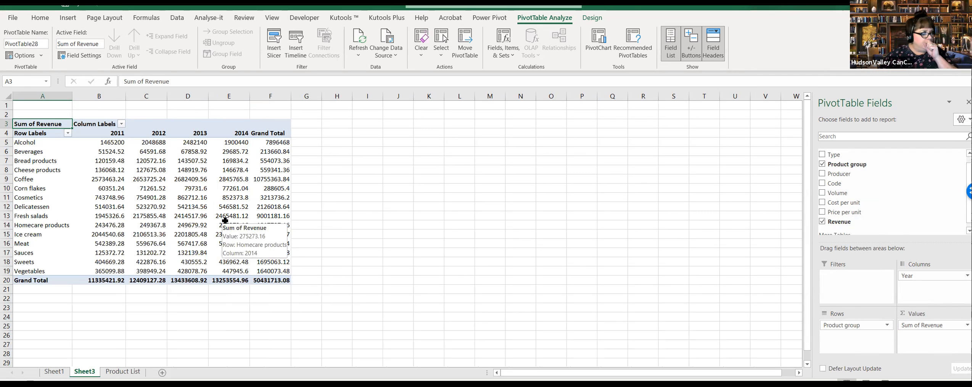
click(178, 190)
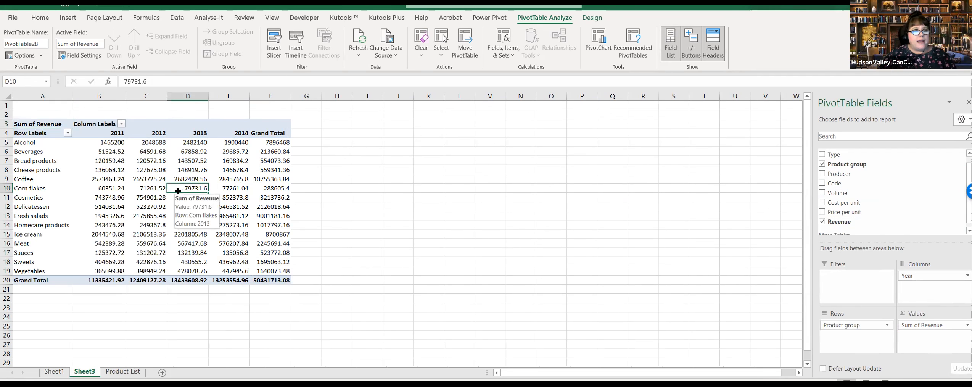
click(166, 179)
click(125, 206)
click(171, 205)
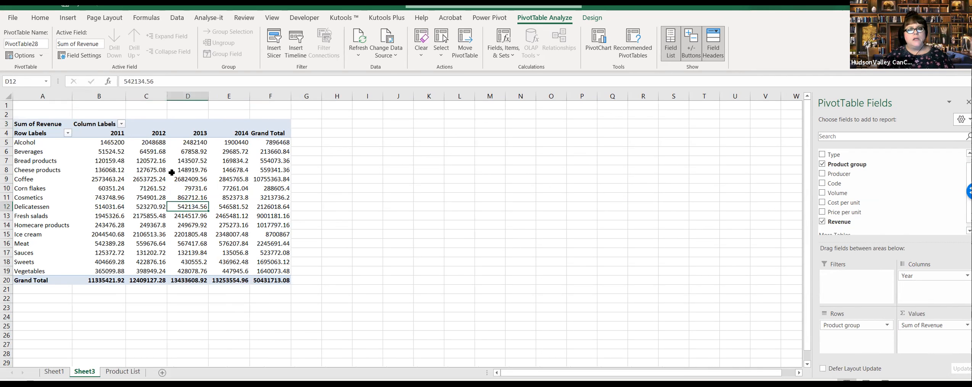
mouse_move(171, 172)
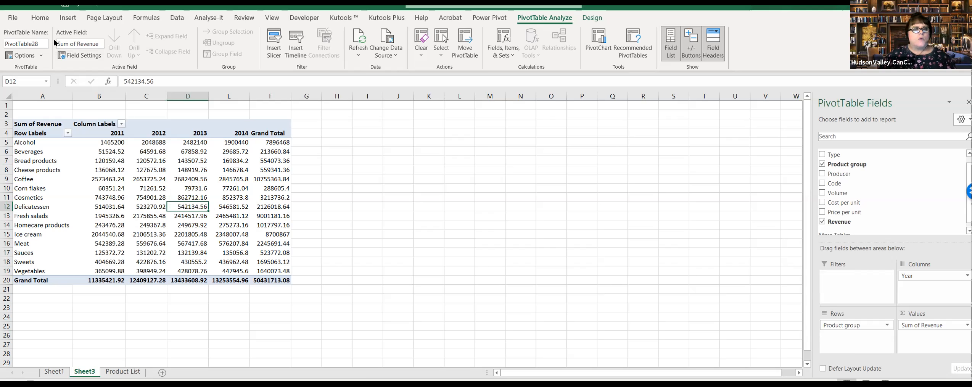
Step: Format the Sum of Revenue values in the PivotTable as Currency with the $ symbol and 0 decimal places
click(229, 170)
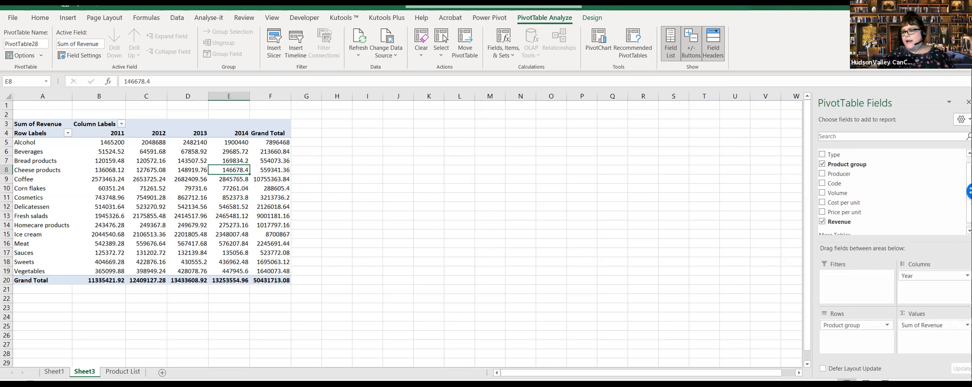
click(934, 324)
click(926, 316)
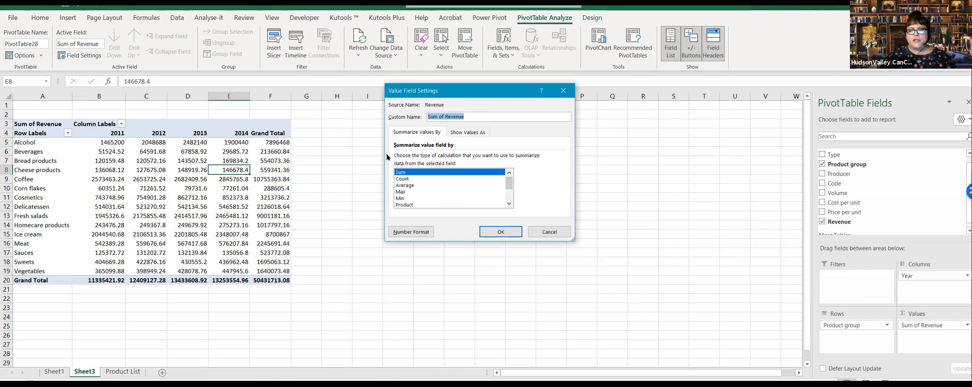
key(alt+n)
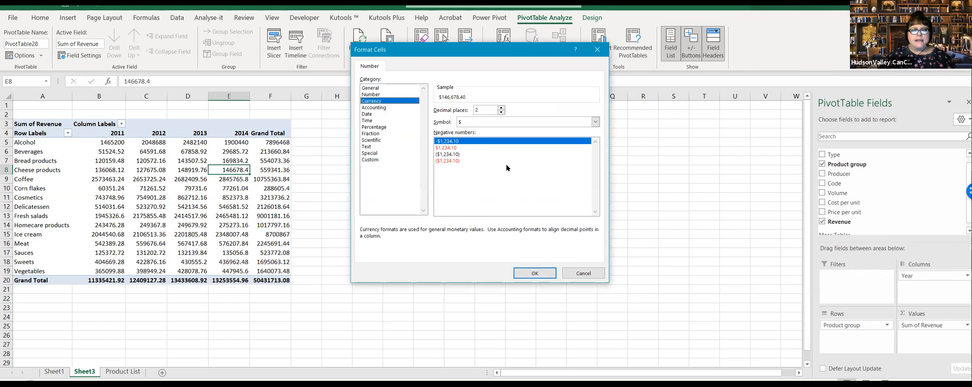
click(501, 112)
click(535, 273)
click(496, 233)
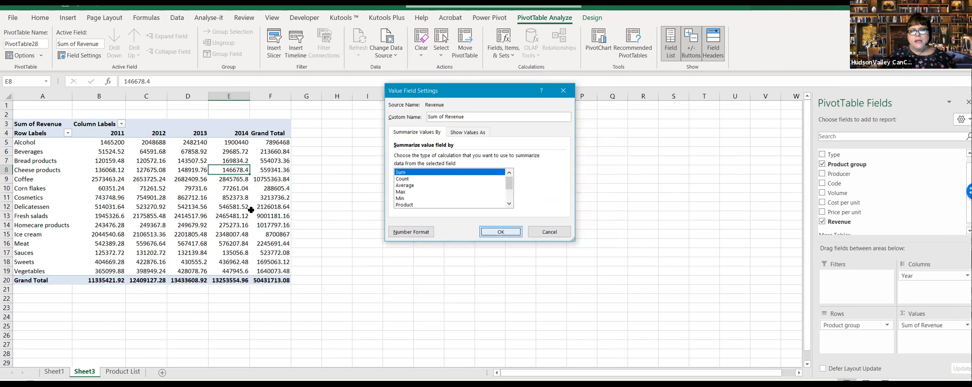
click(227, 198)
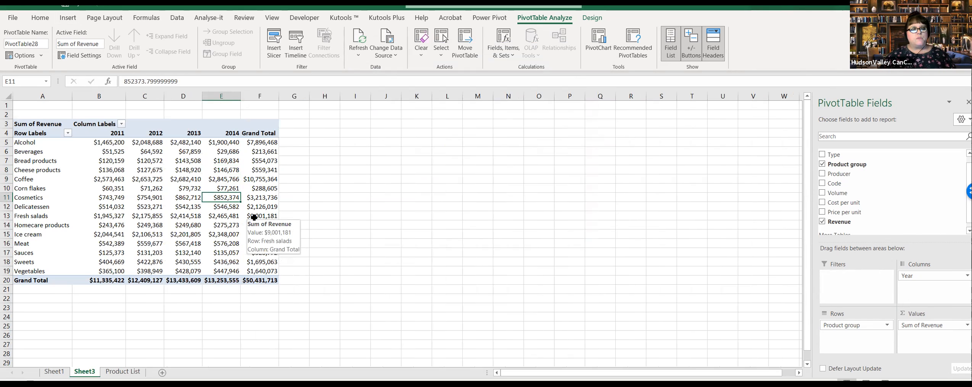
click(212, 224)
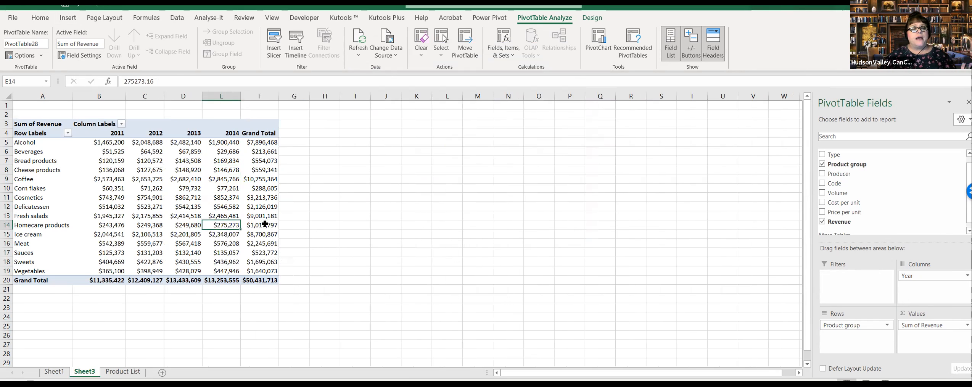
click(229, 206)
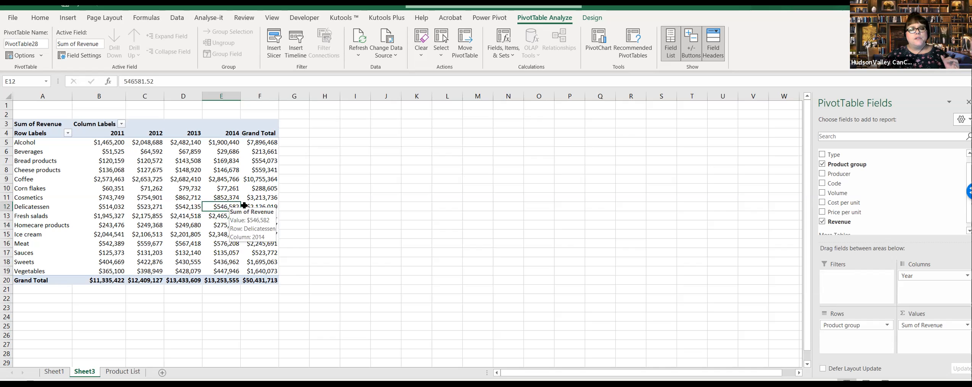
mouse_move(256, 204)
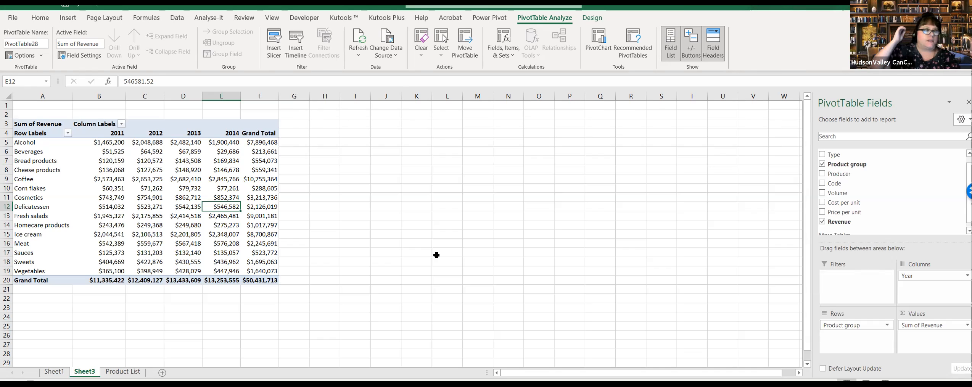
click(255, 233)
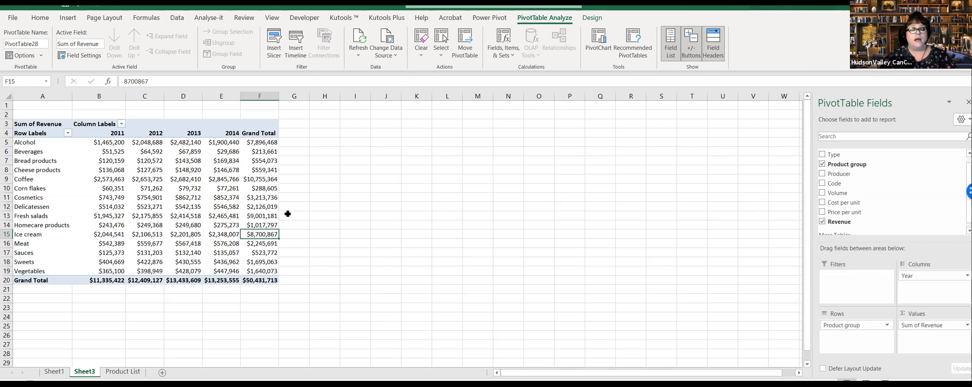
click(218, 169)
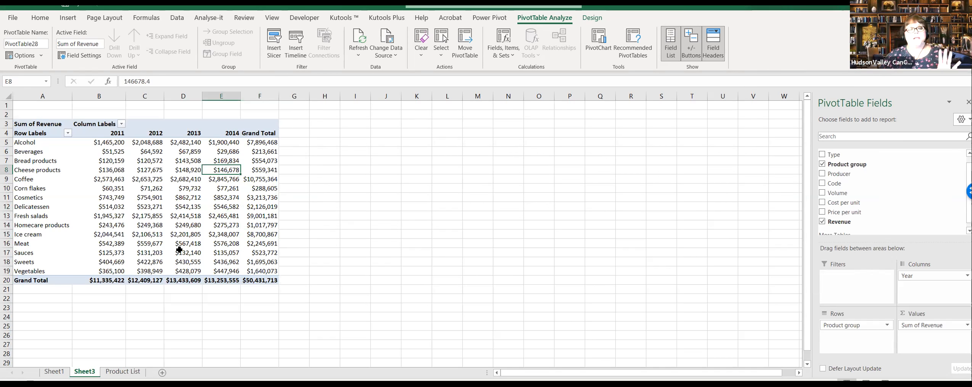
click(185, 189)
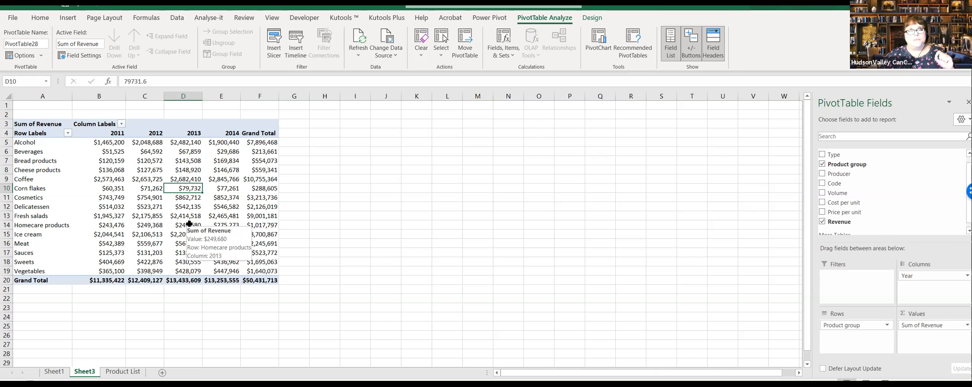
click(189, 200)
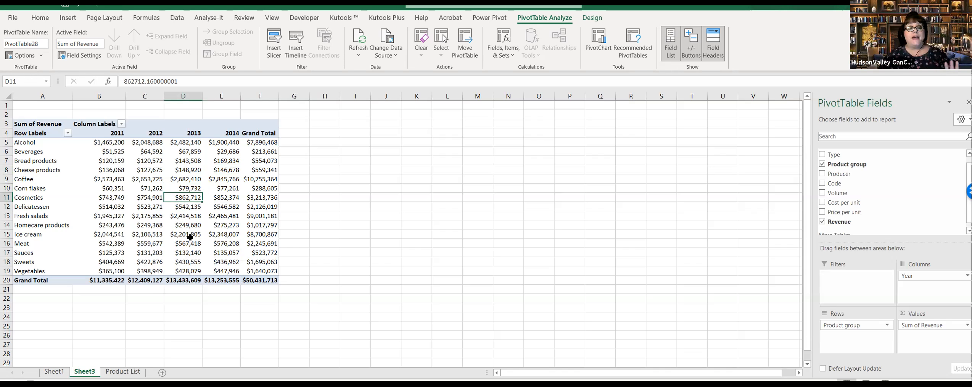
mouse_move(191, 227)
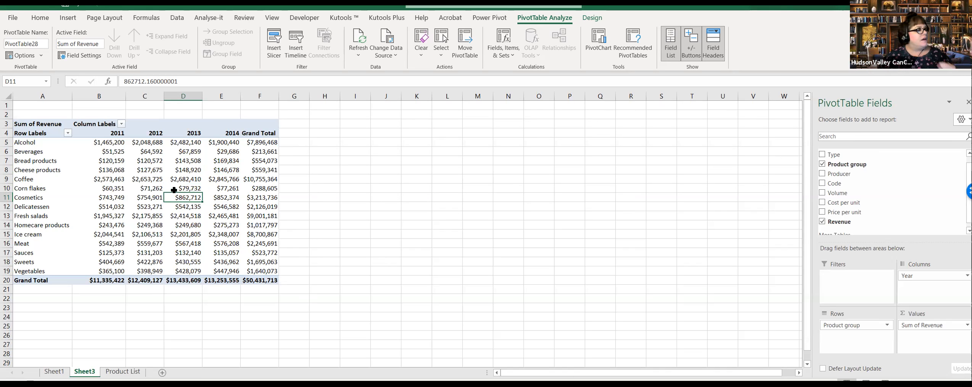
click(183, 180)
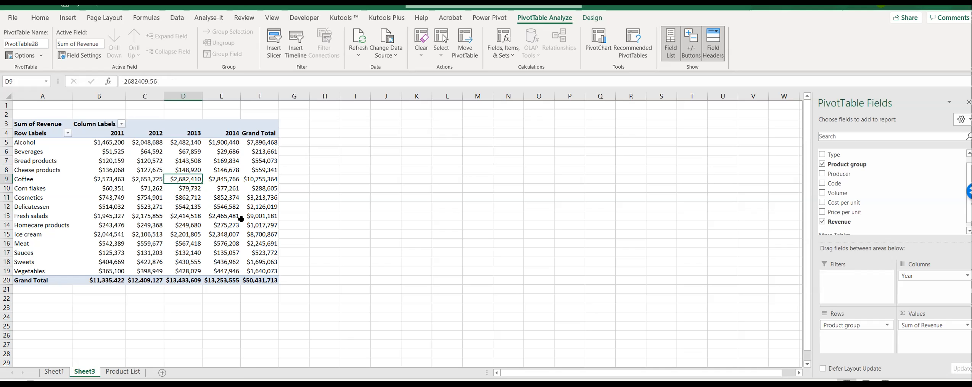
mouse_move(241, 219)
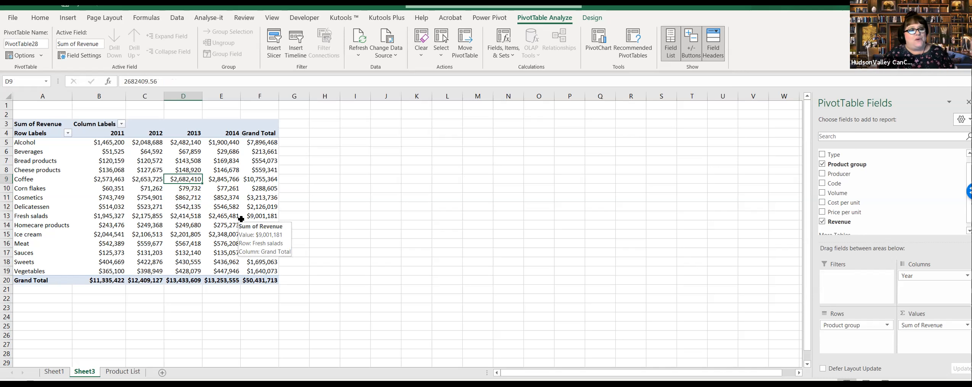
mouse_move(183, 197)
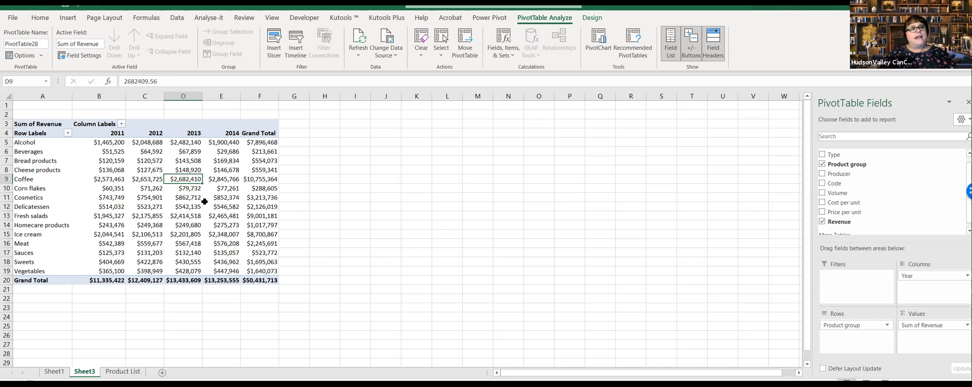
click(186, 197)
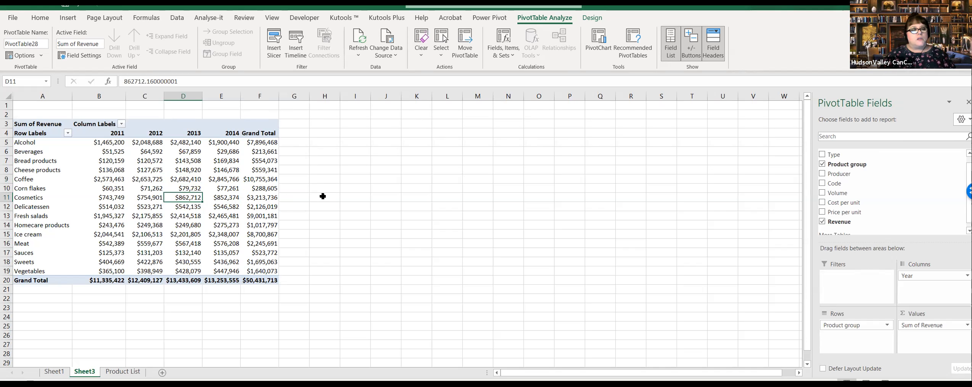
Step: Examine the filter choices offered for the PivotTable's row labels and column labels without applying a filter
click(69, 133)
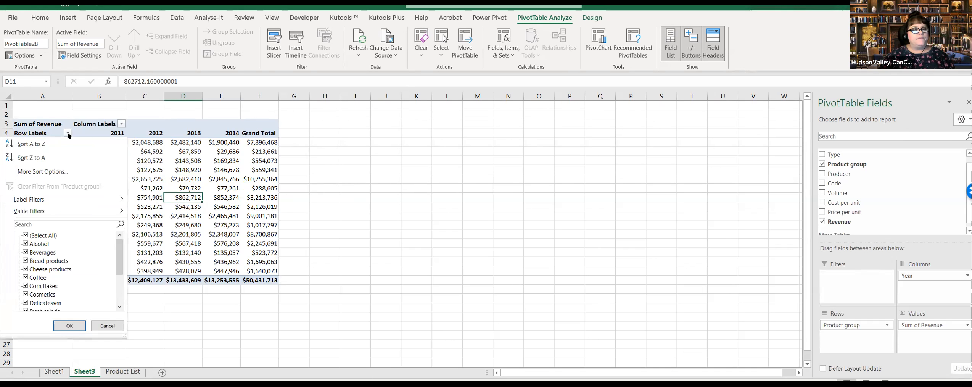
scroll(120, 267, down, 3)
drag(124, 281, 29, 239)
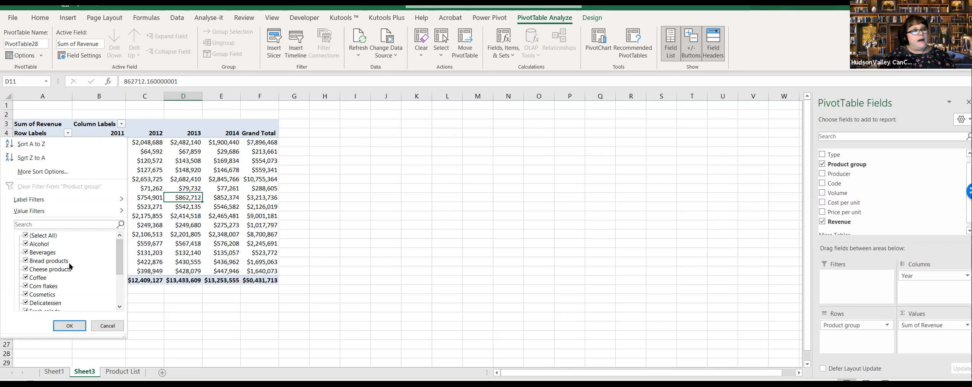
mouse_move(120, 251)
mouse_down()
mouse_move(127, 291)
mouse_move(131, 245)
mouse_up()
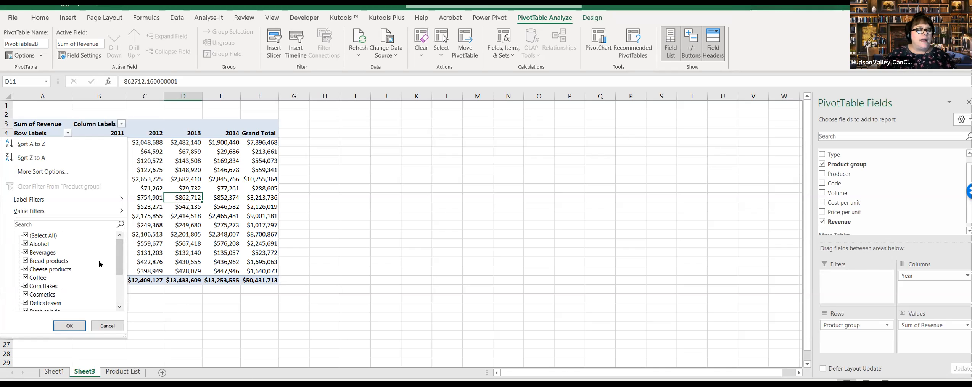
drag(117, 267, 123, 298)
click(107, 326)
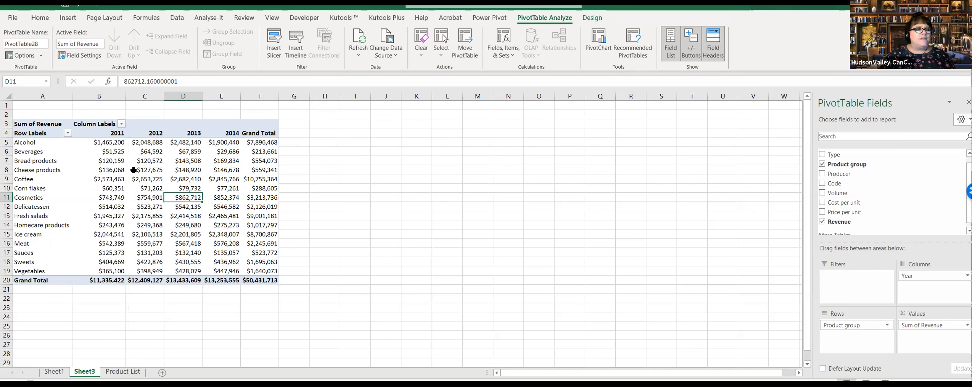
click(120, 124)
click(121, 124)
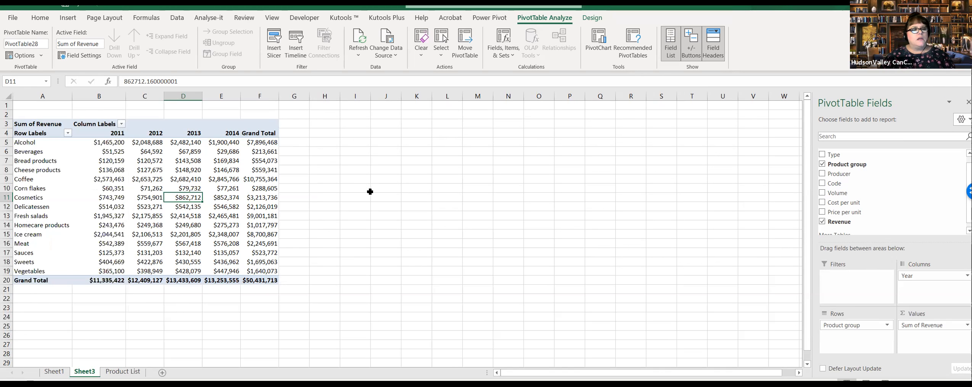
click(330, 132)
click(188, 169)
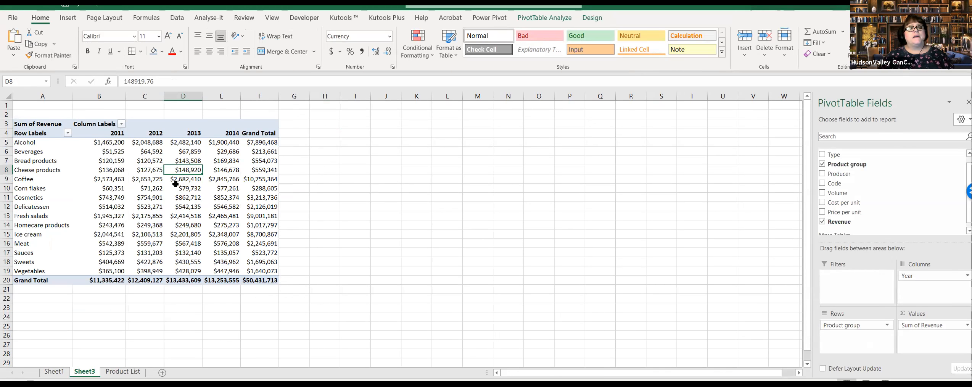
click(153, 183)
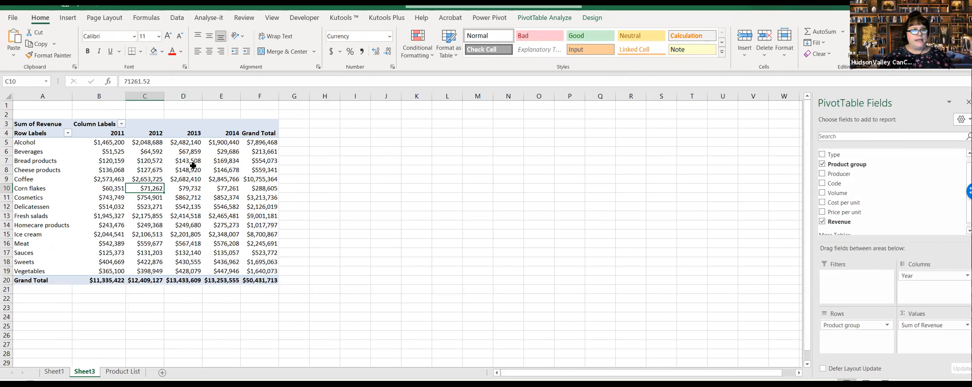
click(140, 172)
Step: Insert slicers for Year and Product group for the revenue PivotTable
click(192, 167)
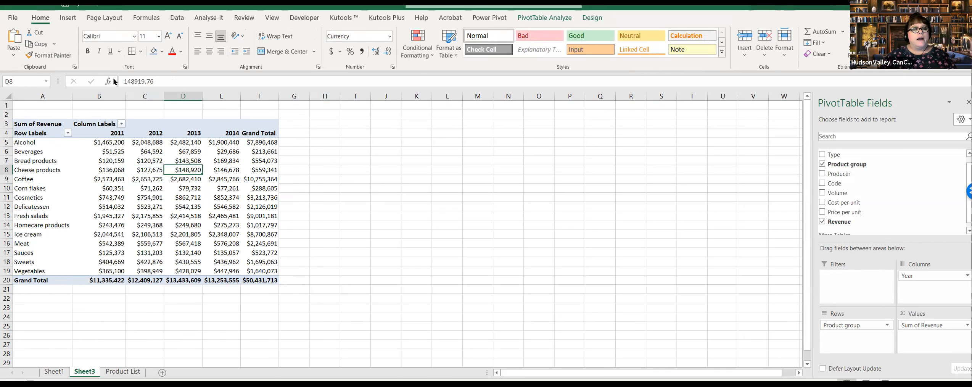
click(68, 17)
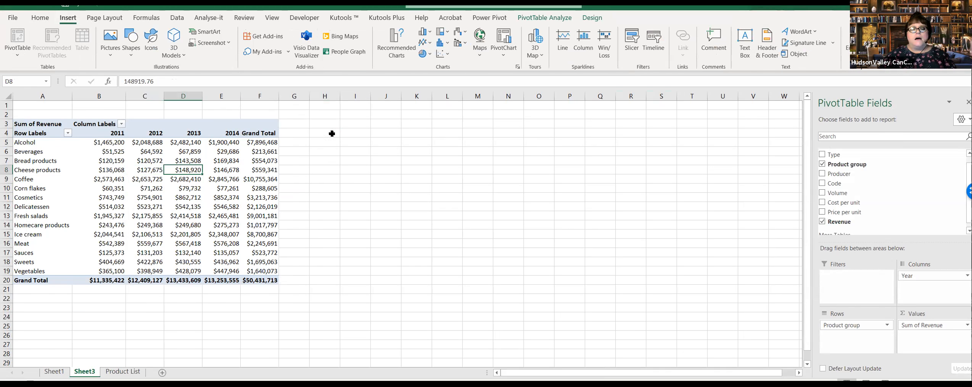
click(635, 46)
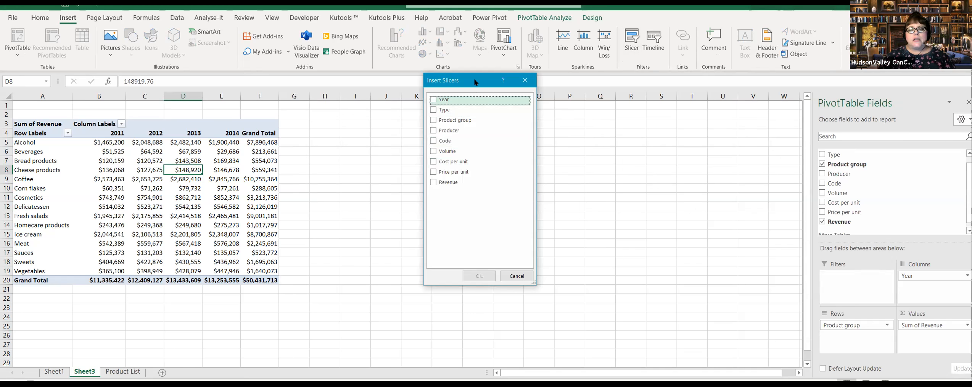
drag(476, 83, 381, 119)
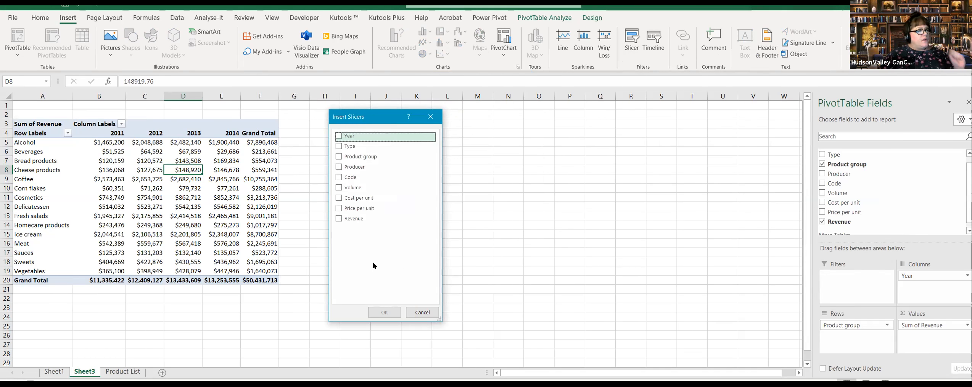
click(339, 136)
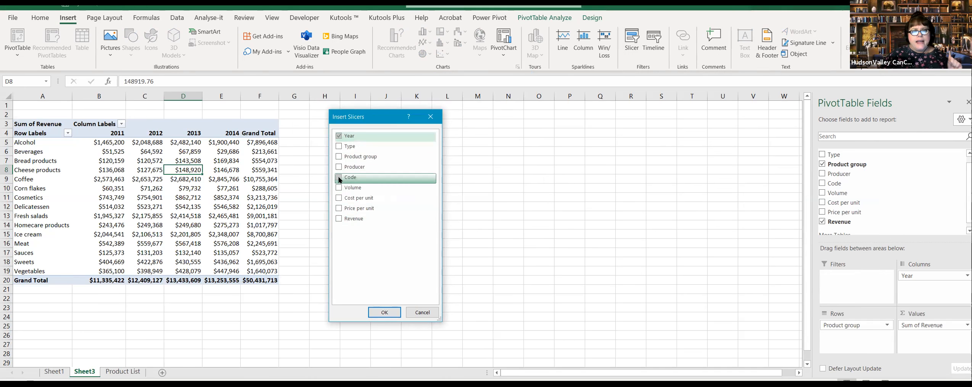
click(338, 156)
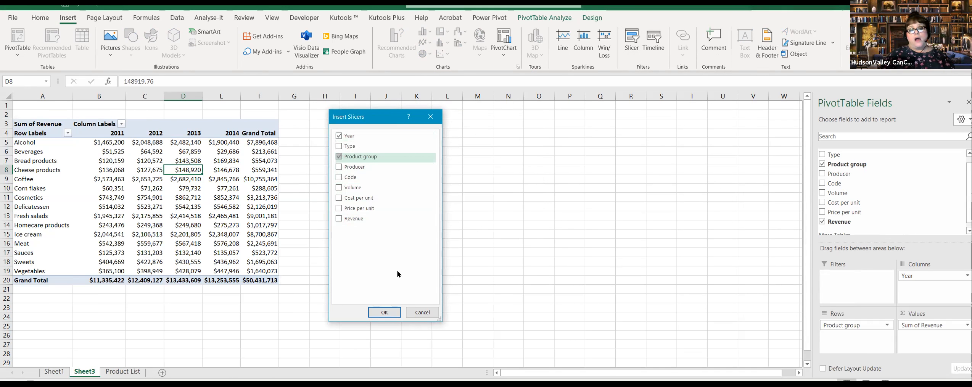
click(384, 312)
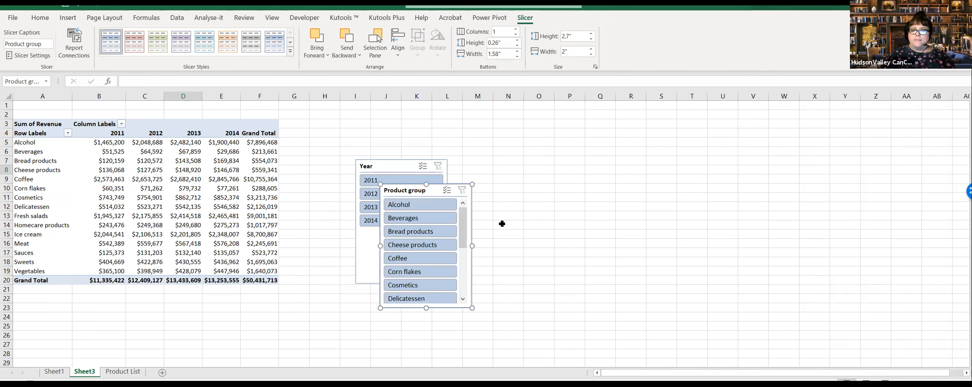
Step: Place the Year and Product group slicers side by side next to the PivotTable with their upper edges level
drag(399, 193, 477, 119)
drag(407, 167, 360, 126)
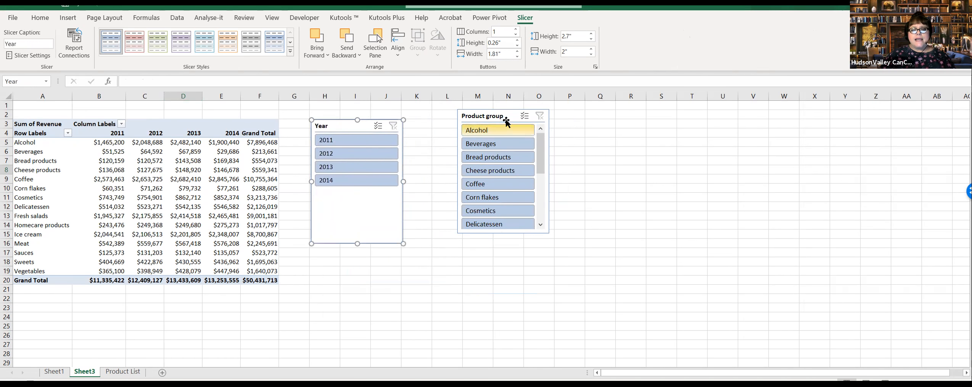
drag(510, 114, 479, 123)
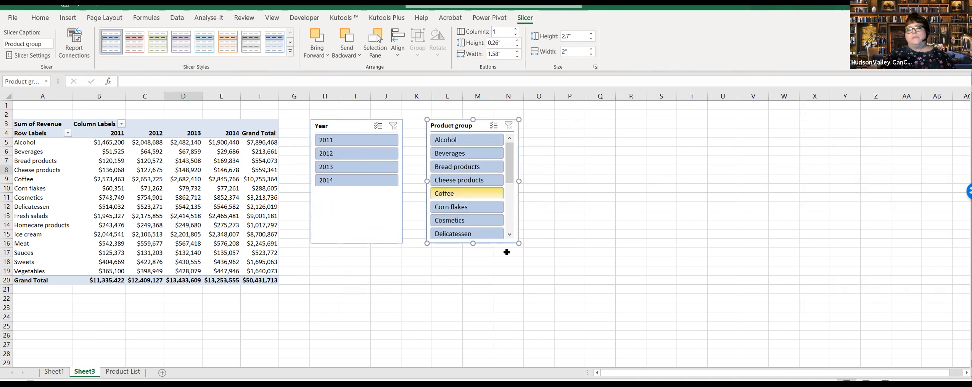
click(386, 292)
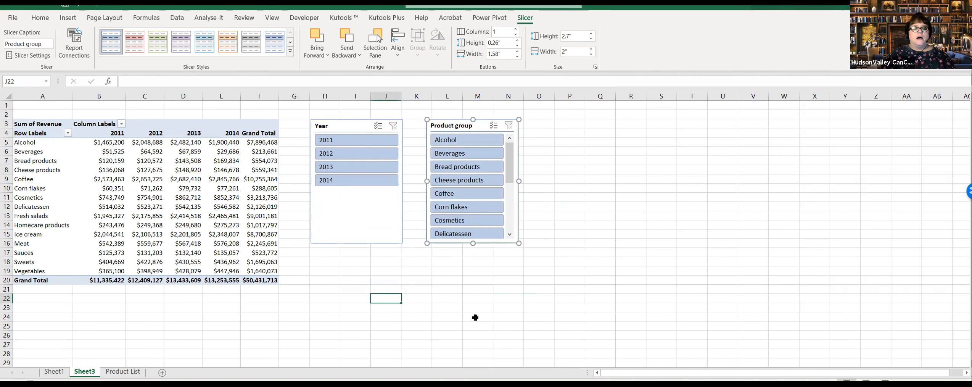
Step: Shorten the Year slicer so that it ends just below its last year button
click(349, 243)
drag(357, 243, 358, 191)
click(383, 263)
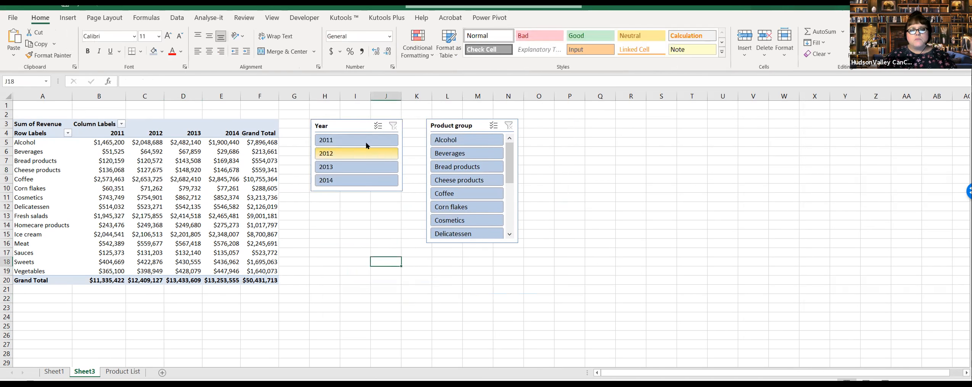
click(360, 126)
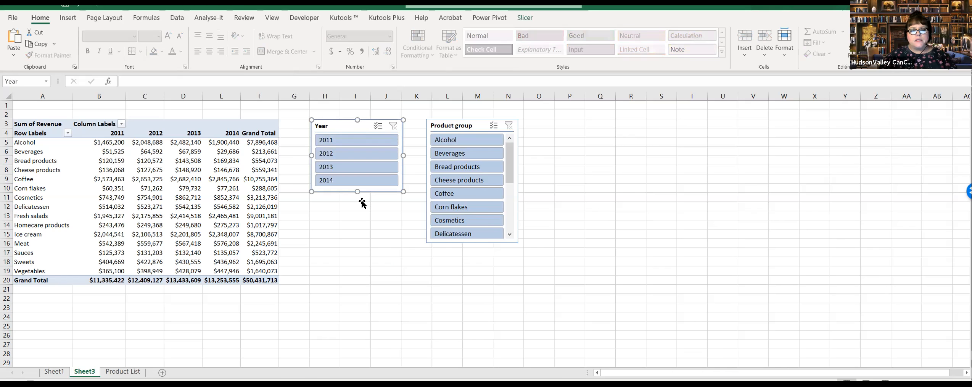
mouse_move(357, 204)
mouse_down()
mouse_move(361, 189)
mouse_move(354, 230)
mouse_move(357, 193)
mouse_up()
click(367, 261)
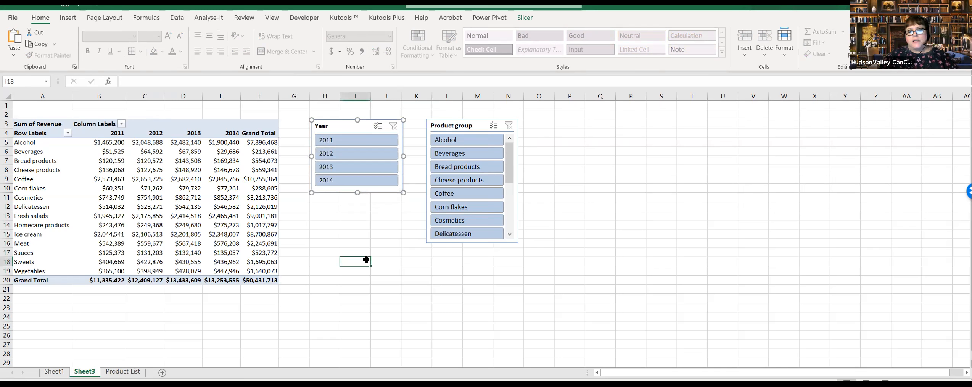
Step: Lengthen the Product group slicer so that it fits every product group from Alcohol to Vegetables without scrolling
click(472, 241)
drag(471, 241, 495, 351)
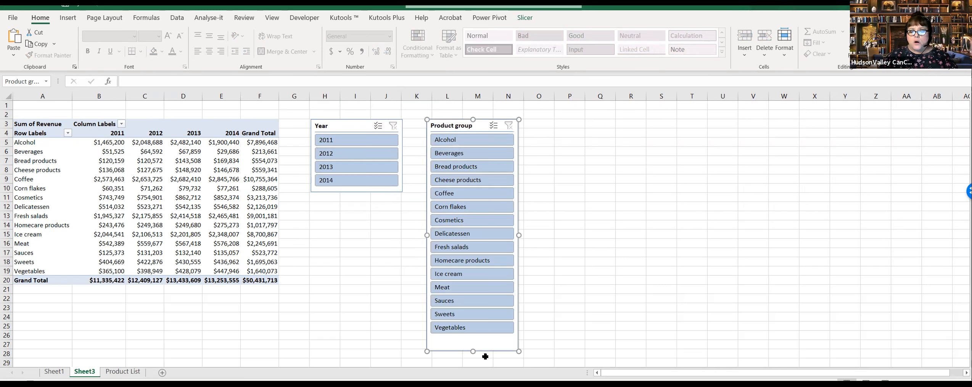
drag(472, 341, 472, 337)
click(356, 272)
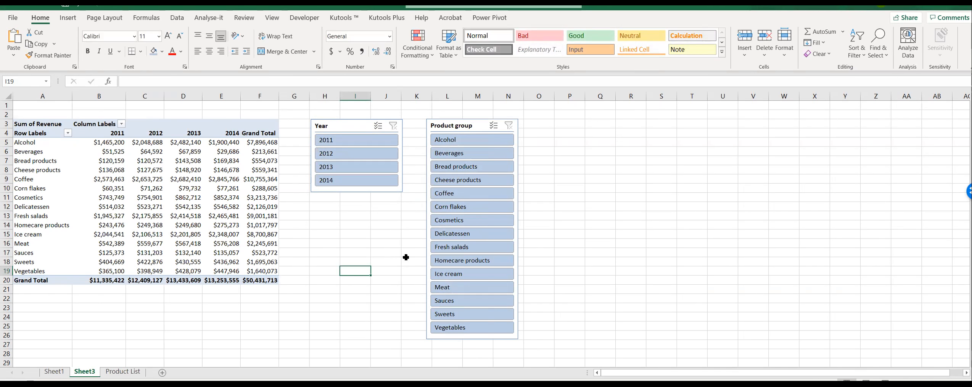
Step: Filter the PivotTable to Corn flakes with the Product group slicer and clear that filter
click(476, 209)
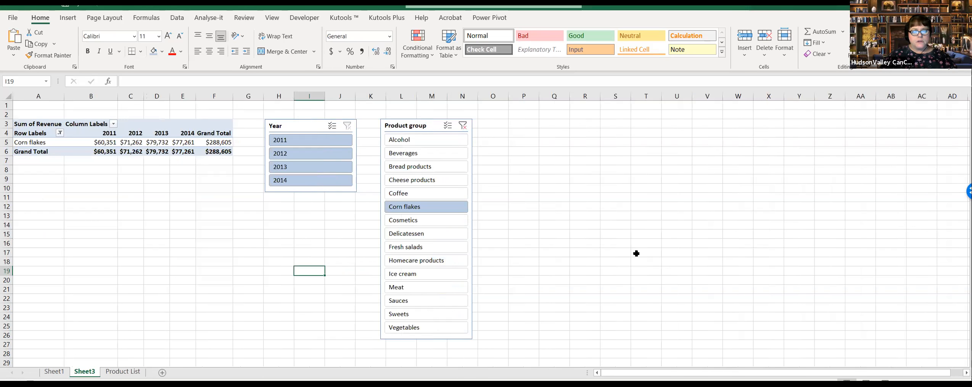
click(462, 125)
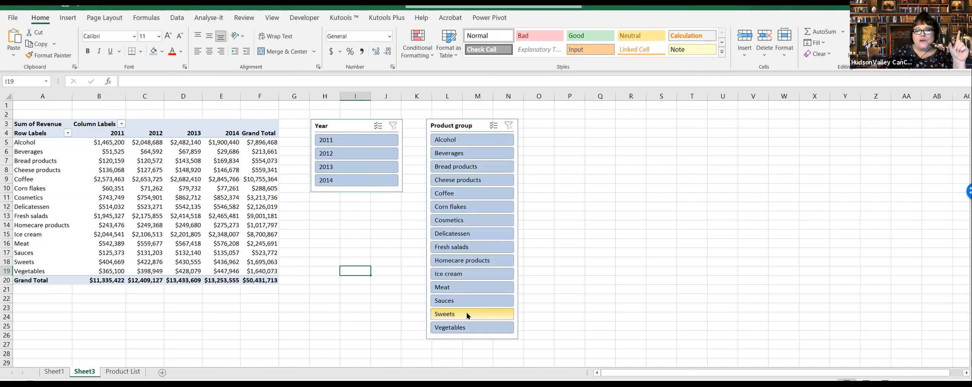
Step: Filter the PivotTable with the Year slicer to one year at a time: 2012, 2014 and 2011
click(337, 156)
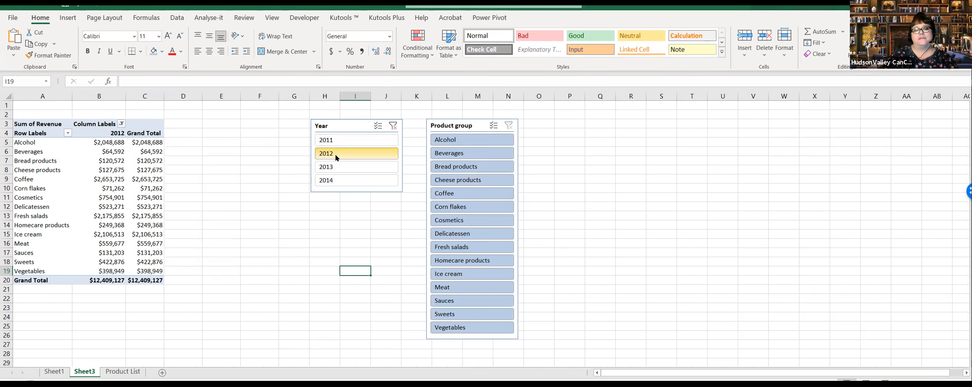
click(337, 180)
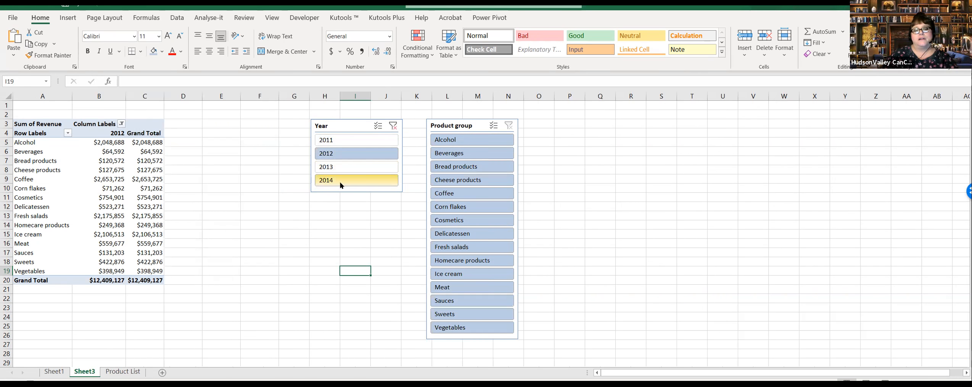
click(345, 144)
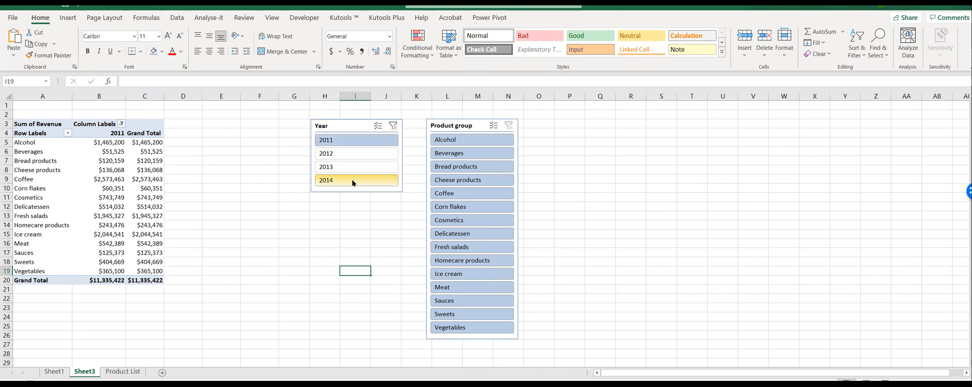
Step: Turn on multi-select in the Year slicer, add 2013 to the 2011 selection, and clear the year filter
click(379, 126)
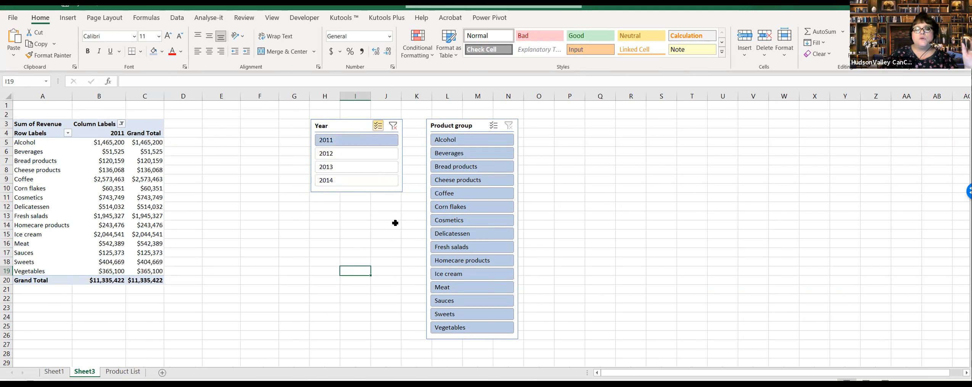
click(352, 168)
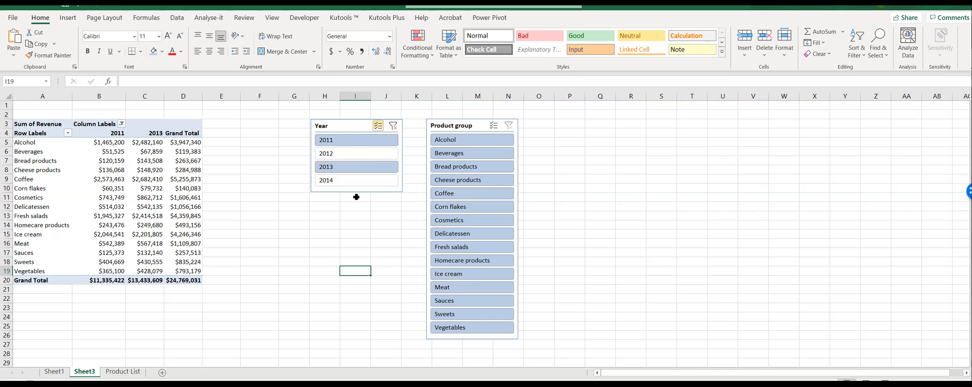
click(394, 128)
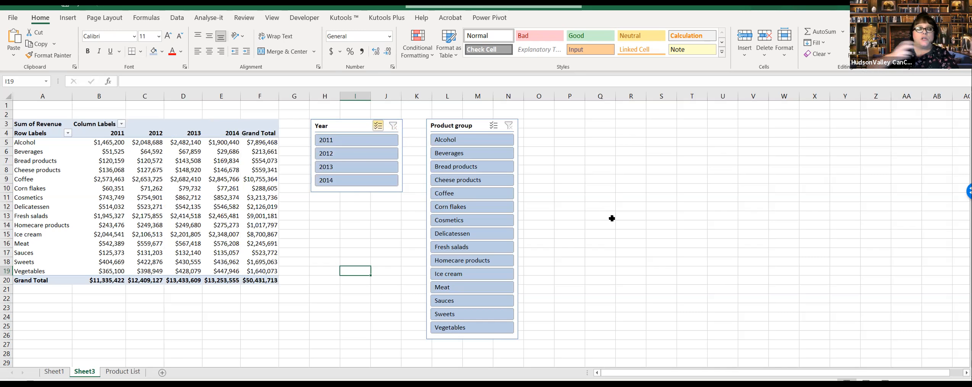
Step: Exclude 2011 with the Year slicer and filter the product groups to Coffee, Delicatessen and Coffee again in turn
click(356, 144)
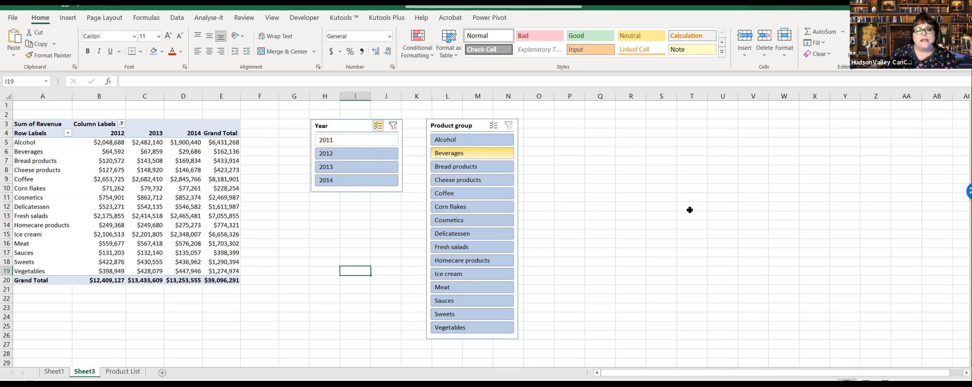
click(477, 194)
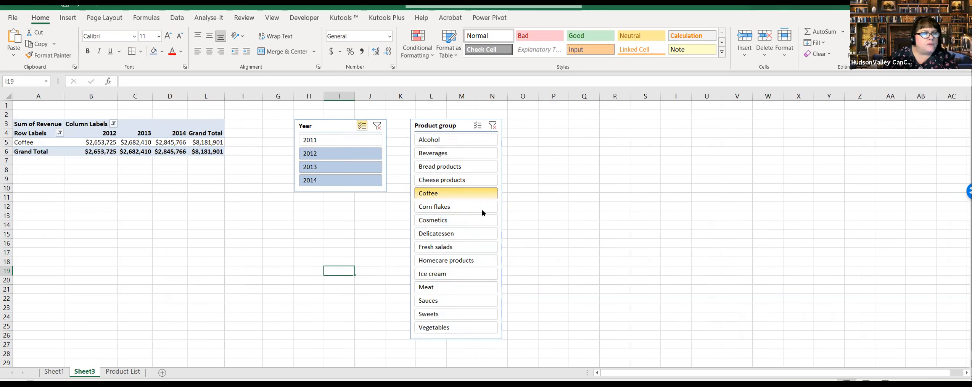
click(476, 239)
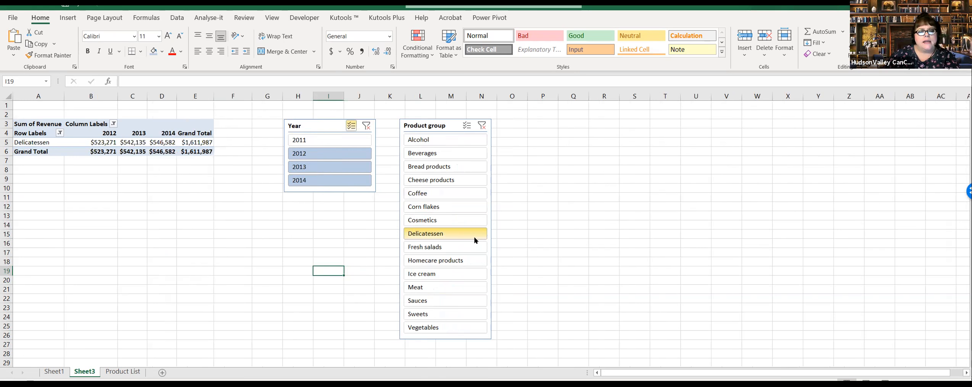
click(442, 193)
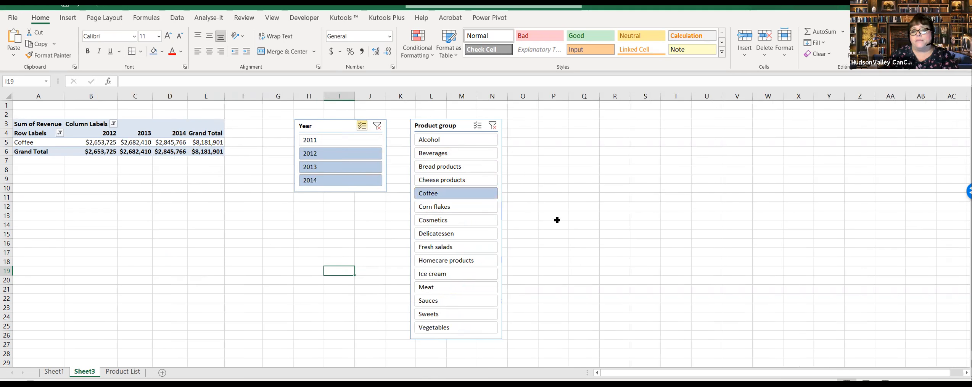
Step: Turn on multi-select in the Product group slicer and filter the PivotTable to Alcohol, Coffee, Fresh salads and Ice cream
click(477, 127)
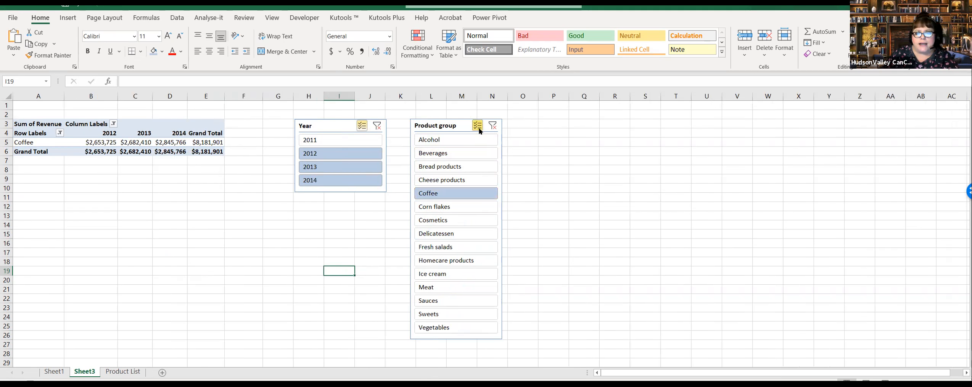
click(477, 277)
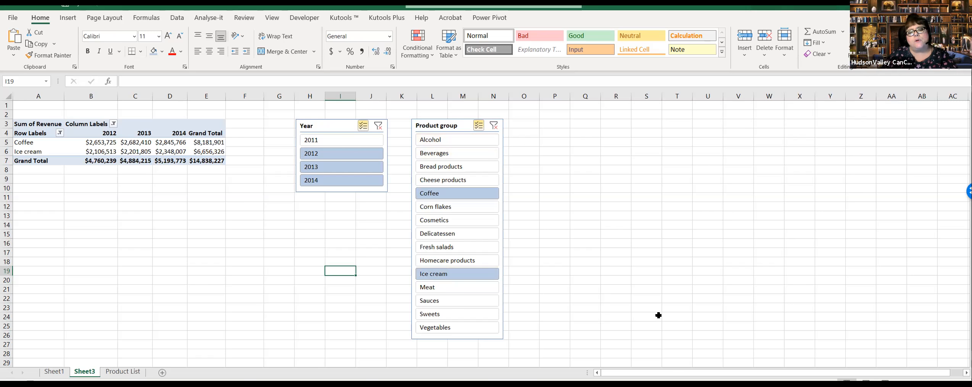
click(483, 168)
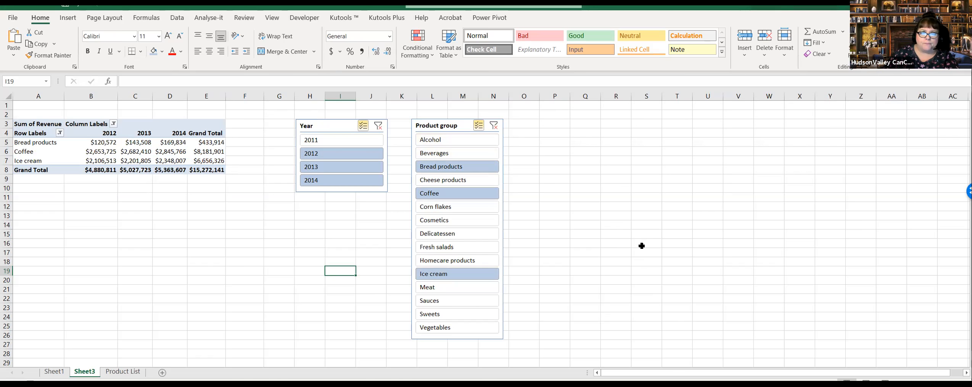
click(470, 141)
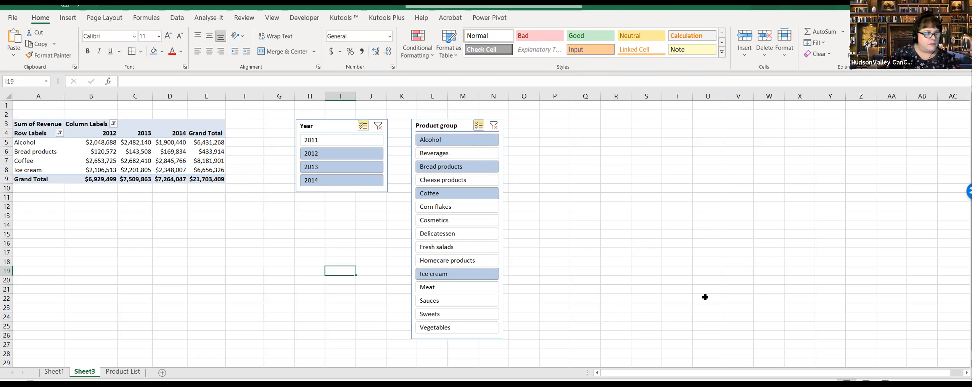
click(479, 171)
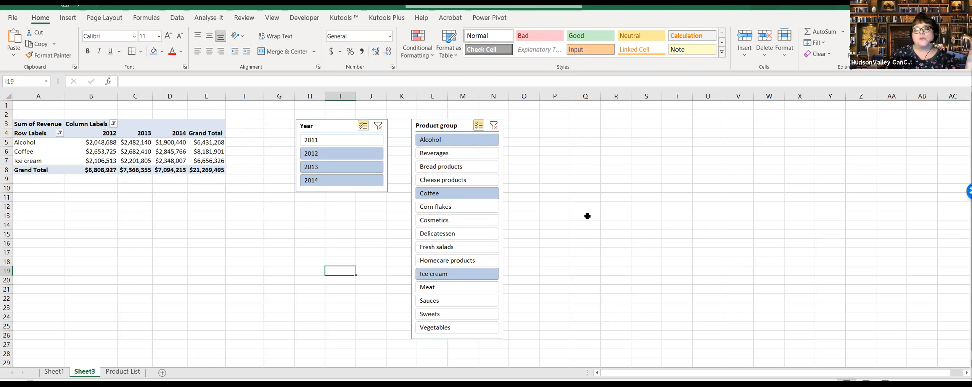
click(487, 247)
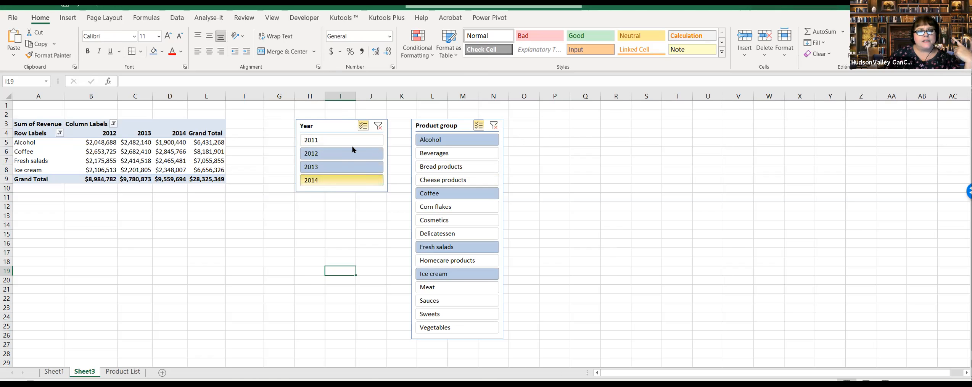
Step: Limit the PivotTable to 2011 by deselecting the other years in the Year slicer
click(341, 152)
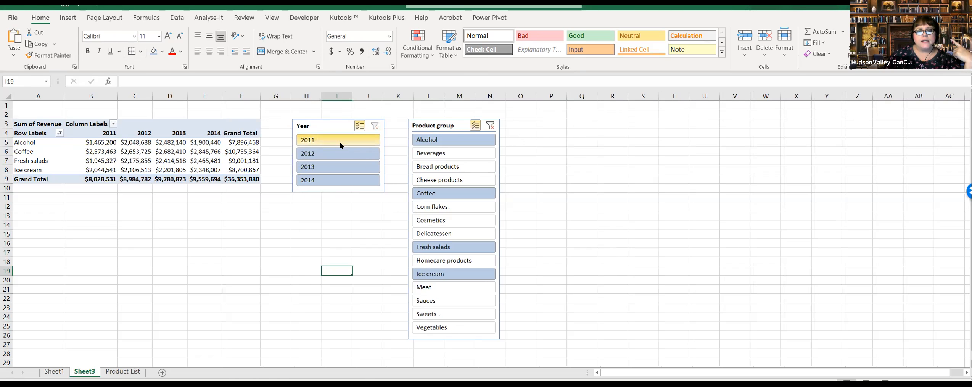
click(338, 139)
click(334, 170)
click(336, 181)
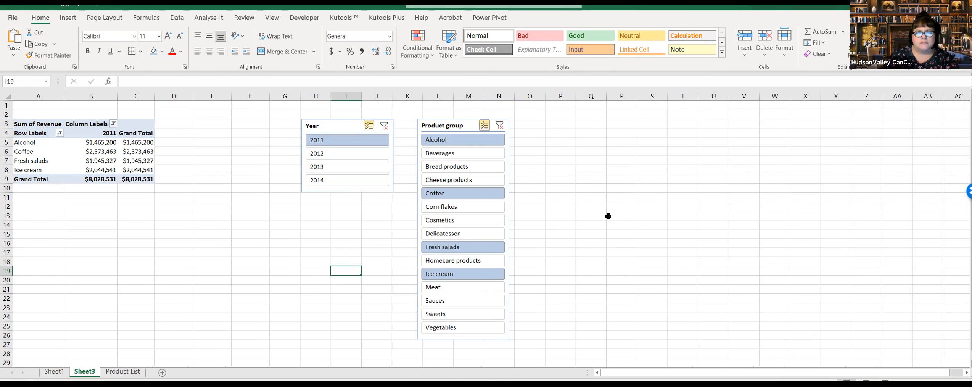
Step: Clear the filters of both the Year and Product group slicers
click(383, 126)
click(491, 128)
click(618, 216)
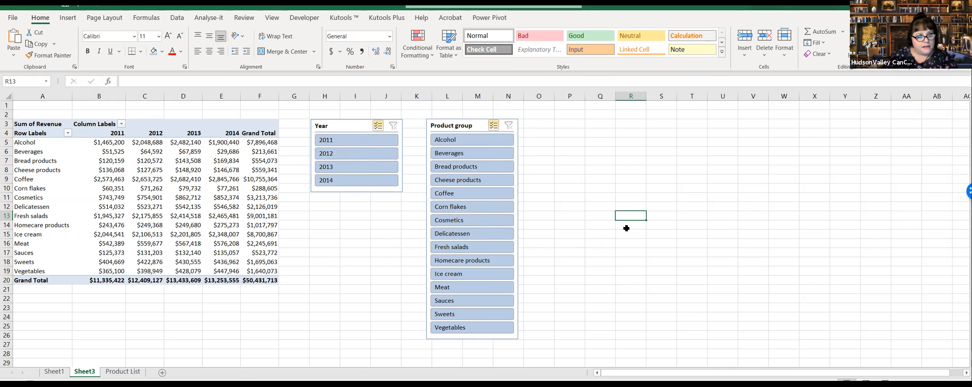
Step: Examine the product group checklist in the PivotTable's row label filter and close it without filtering
click(68, 133)
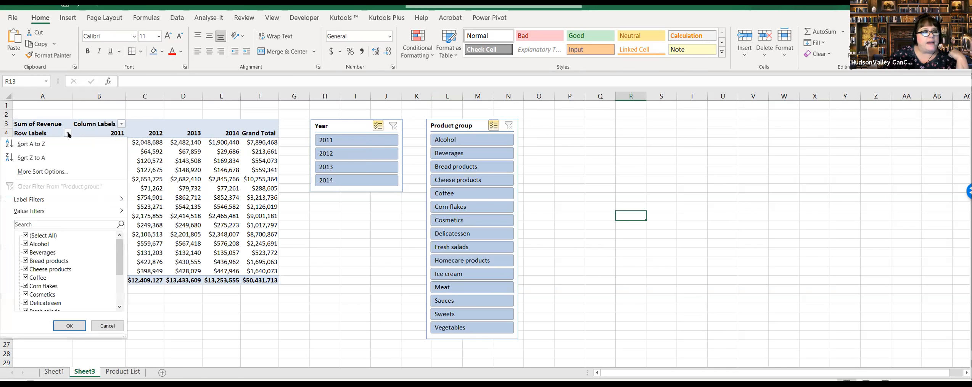
scroll(113, 248, down, 2)
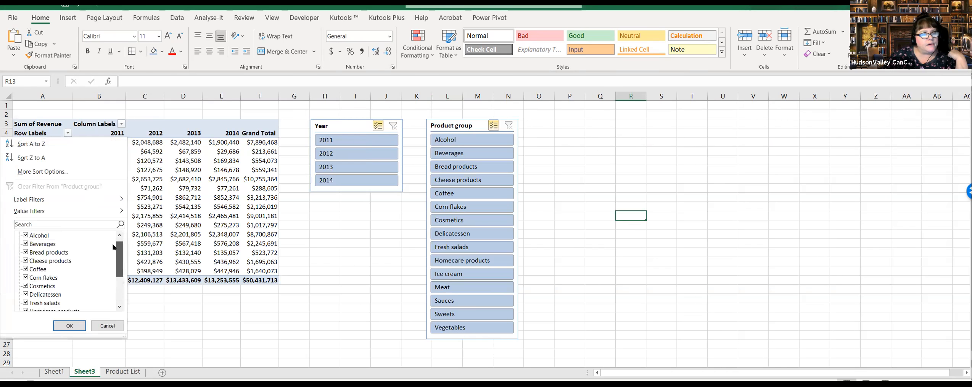
scroll(113, 248, up, 2)
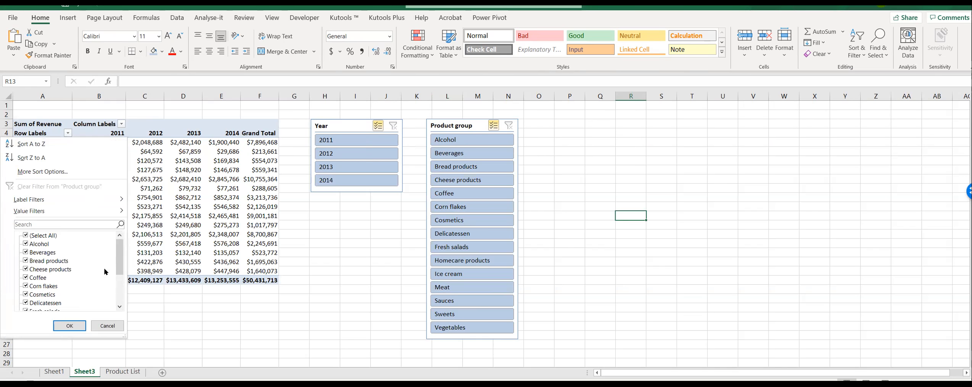
scroll(107, 272, down, 3)
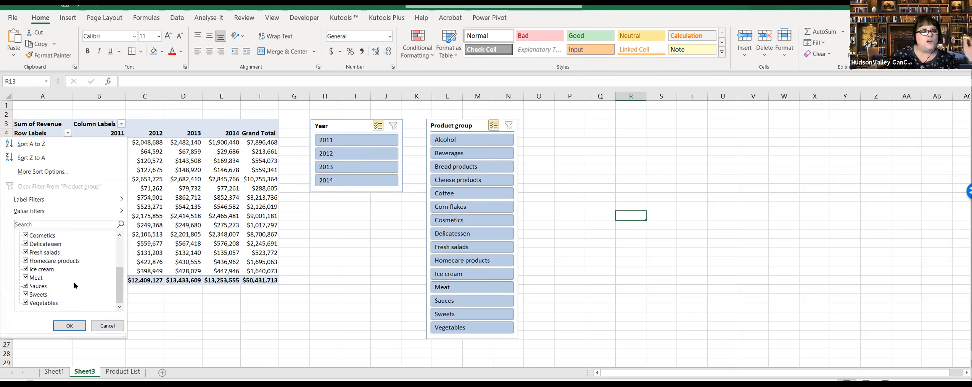
click(104, 326)
click(358, 261)
click(339, 223)
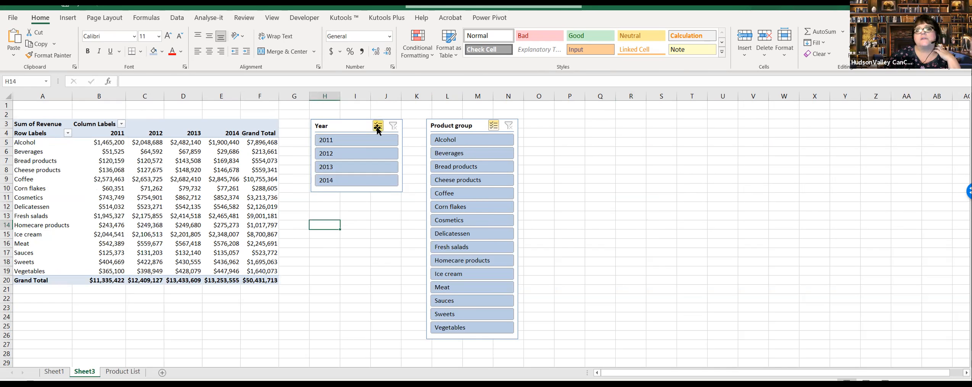
click(358, 128)
drag(607, 206, 630, 206)
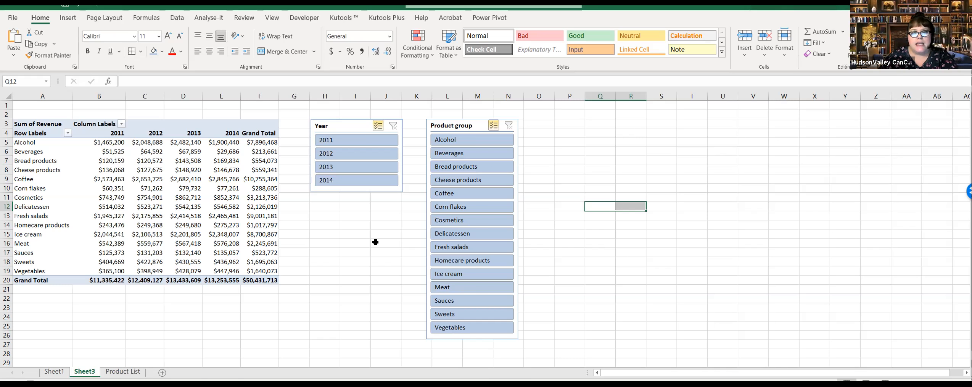
click(631, 234)
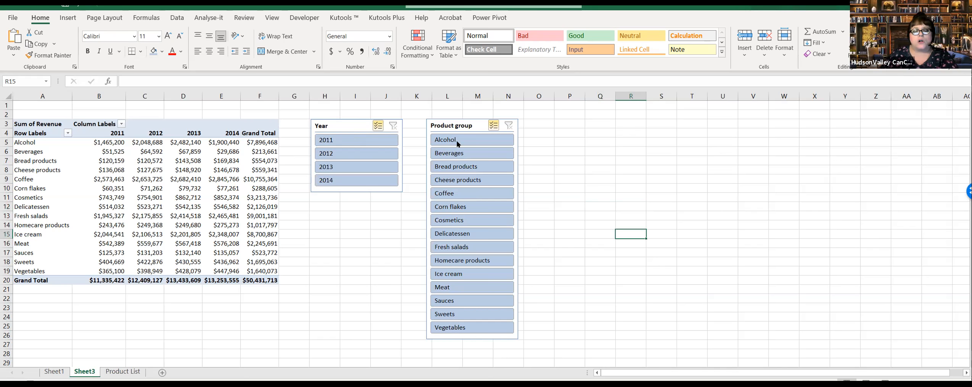
click(54, 371)
click(85, 372)
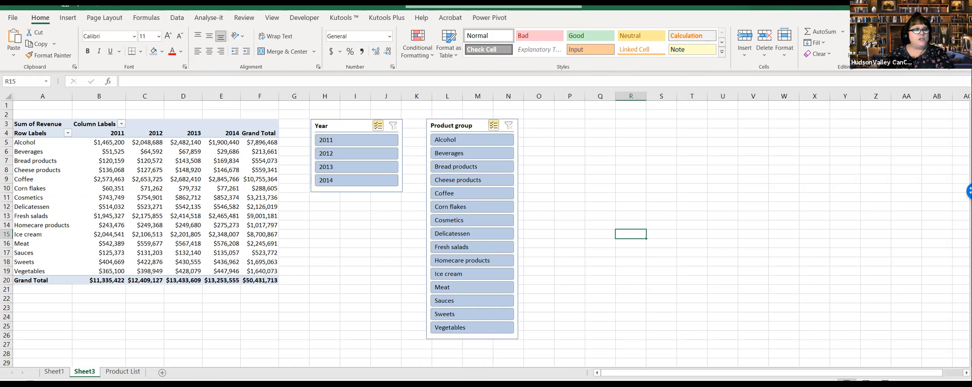
click(64, 371)
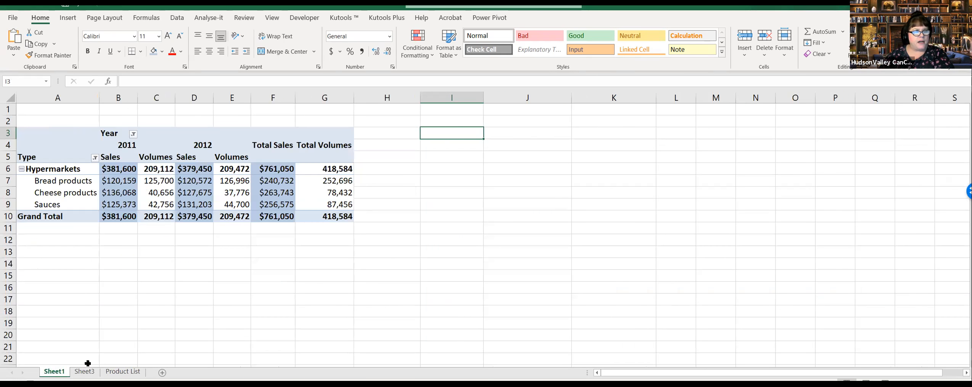
click(132, 374)
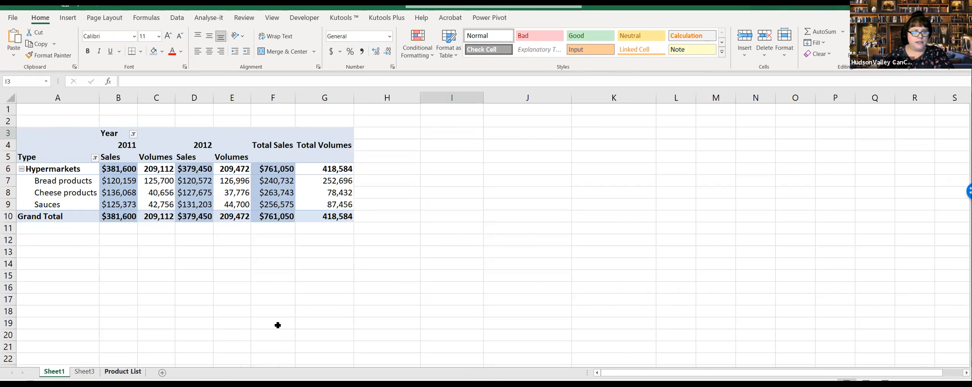
click(88, 372)
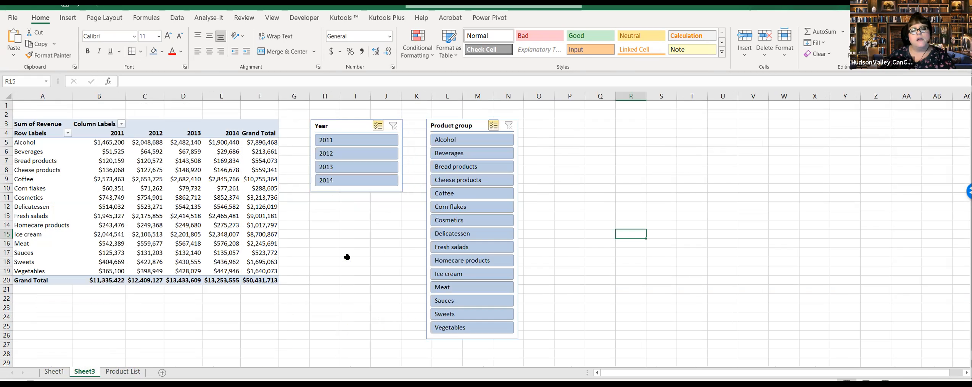
click(380, 251)
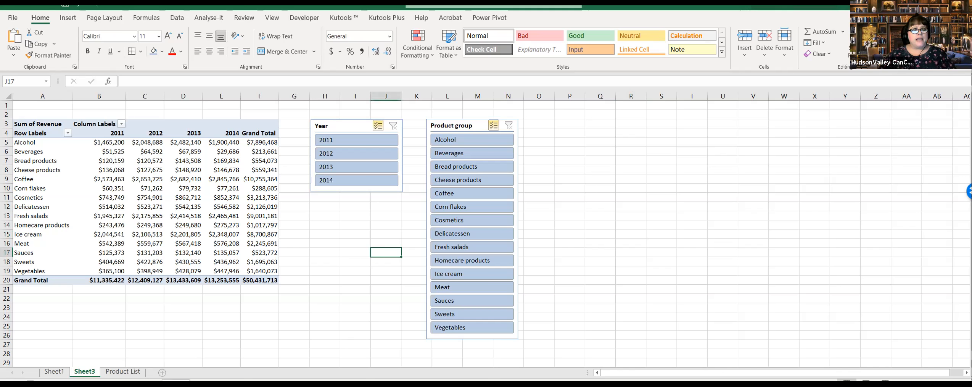
Step: Add a new worksheet after Sheet3 and name it Dashboard
click(162, 373)
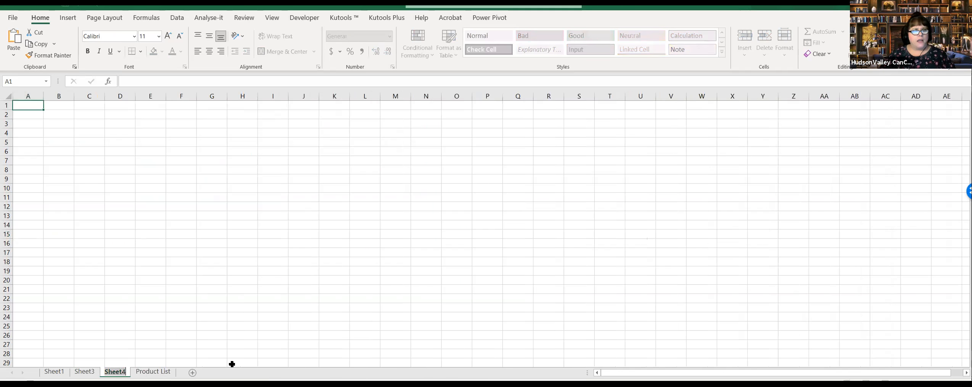
text(Dashboard)
key(Return)
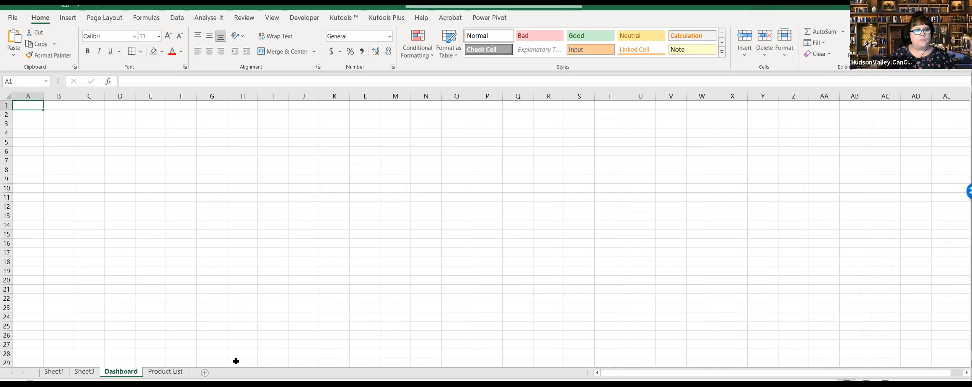
Step: Move the Year and Product group slicers from Sheet3 to the Dashboard sheet, positioning them slightly away from the sheet's edges
click(84, 371)
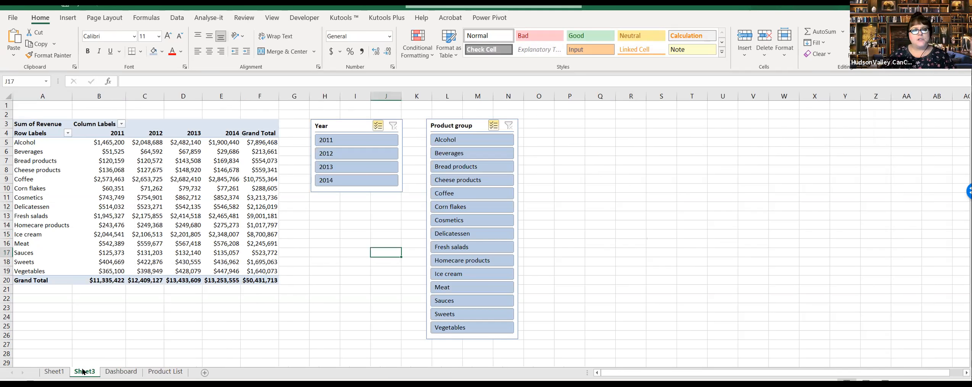
click(347, 115)
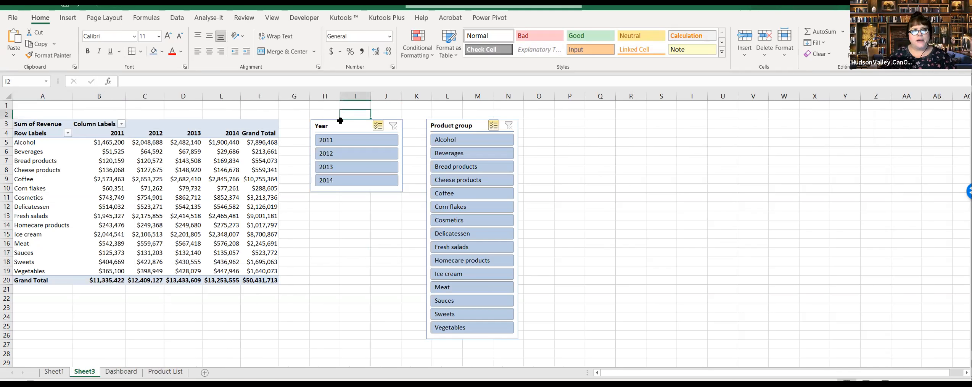
click(399, 131)
ctrl+click(482, 130)
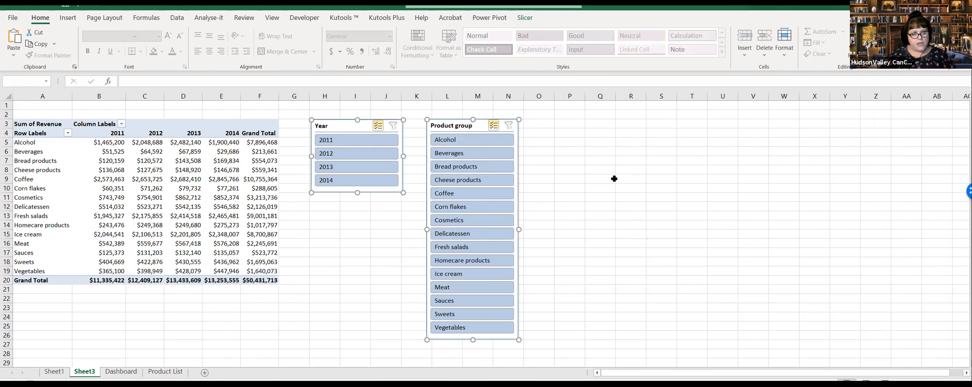
key(Delete)
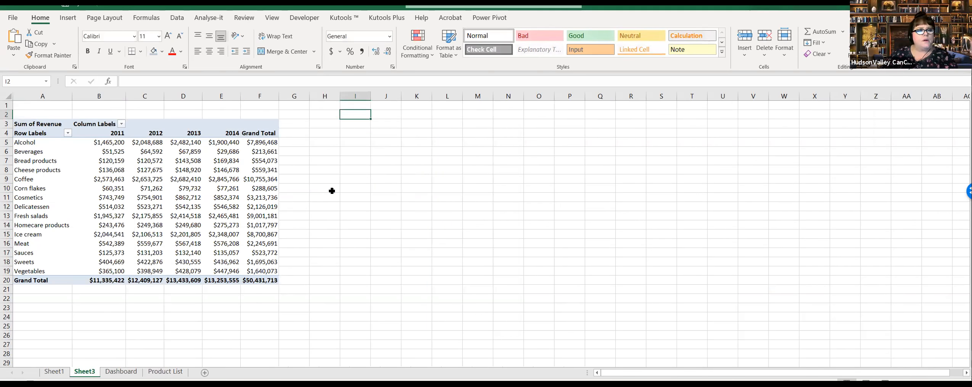
key(ctrl+Page_Down)
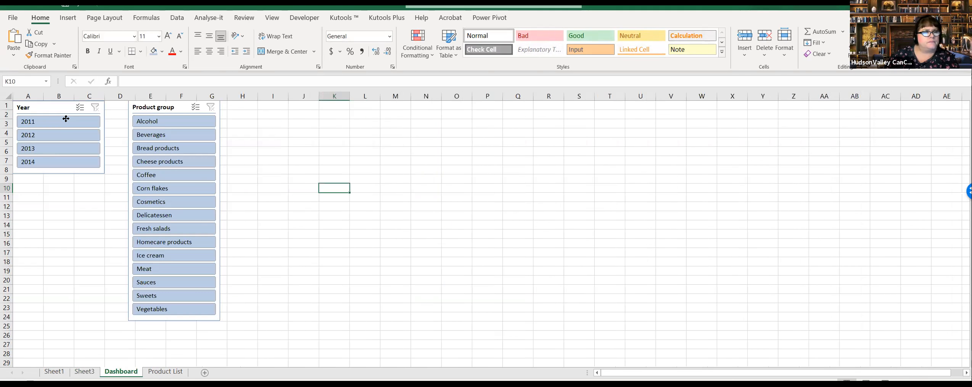
click(80, 120)
drag(164, 113, 167, 125)
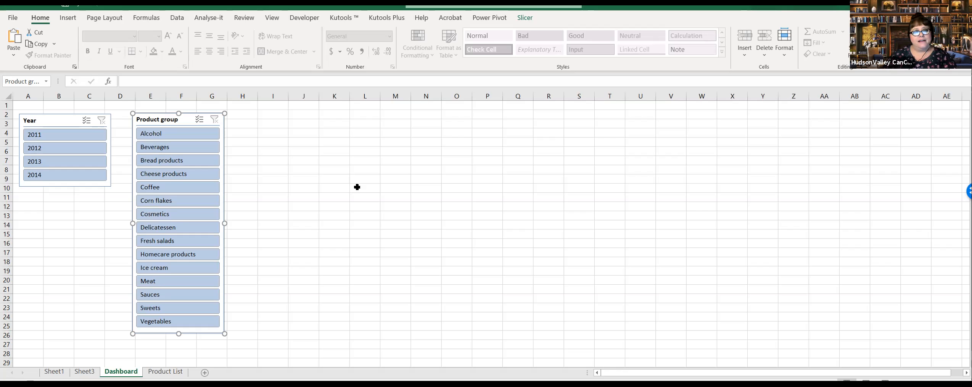
Step: Filter to 2011 with the Year slicer on Dashboard and check the effect on the PivotTable in Sheet3
click(74, 135)
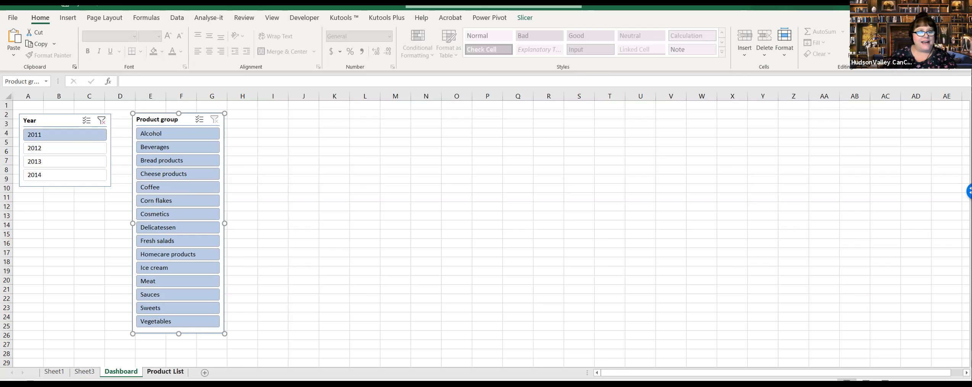
click(155, 371)
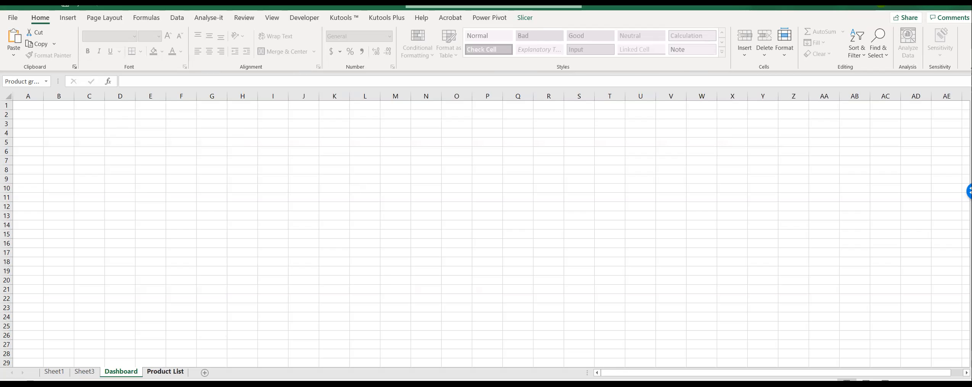
click(84, 372)
click(59, 371)
key(ctrl+Page_Down)
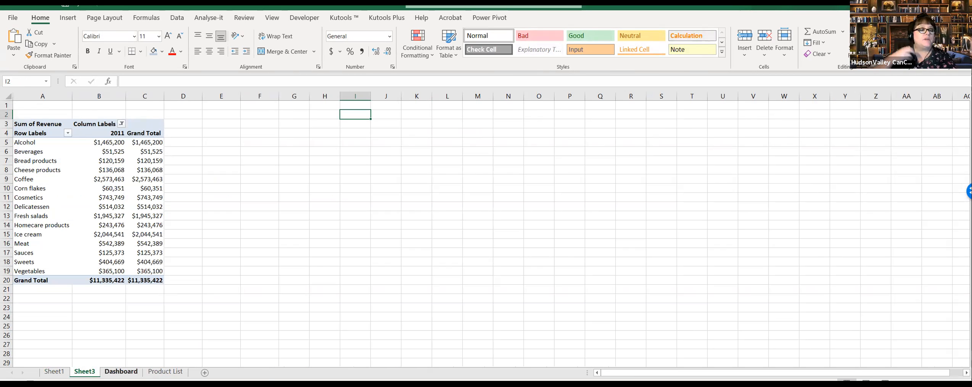
click(129, 375)
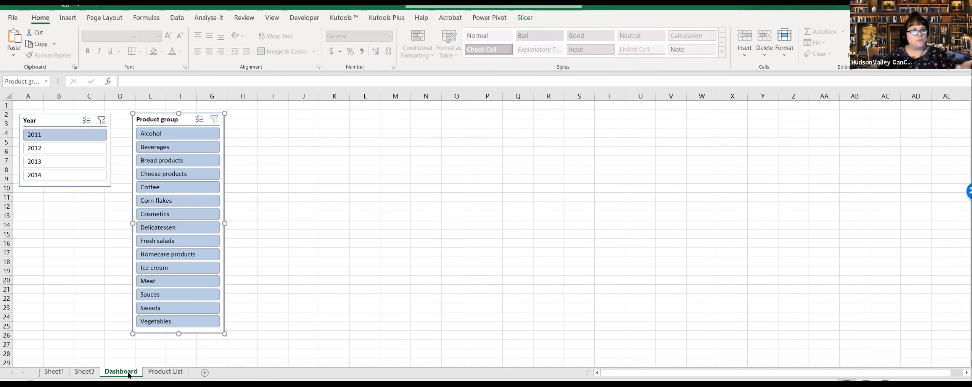
click(84, 371)
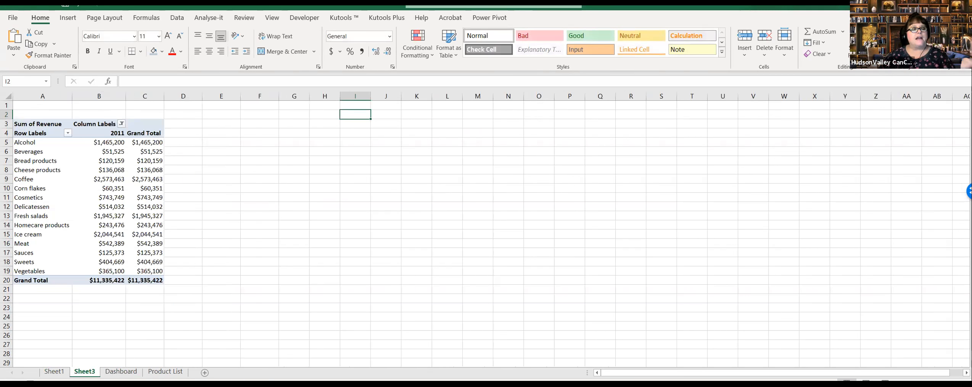
click(43, 127)
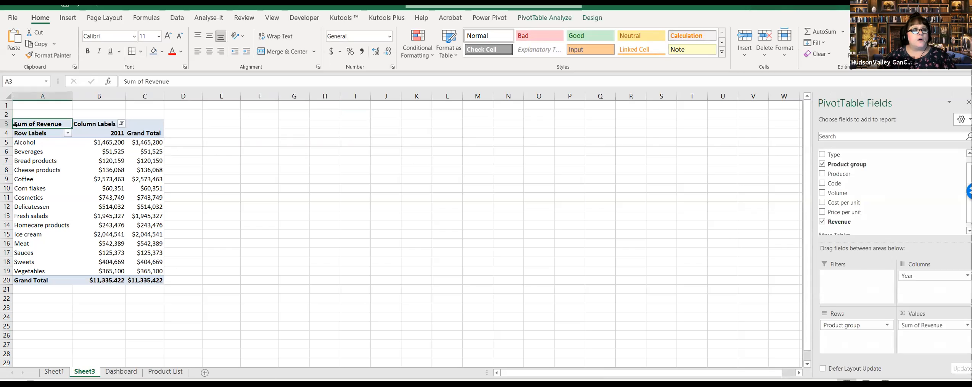
drag(44, 124, 154, 279)
click(221, 287)
Step: Move both Dashboard slicers to columns L through R to make room for a PivotTable, and clear the Year filter
click(120, 371)
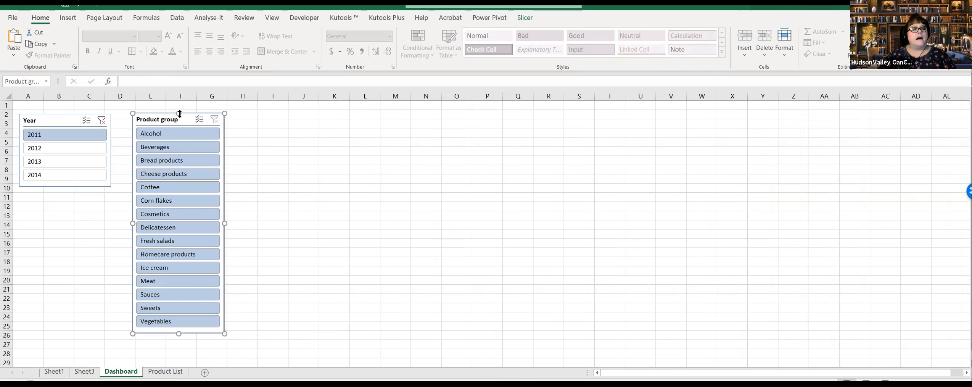
drag(184, 121, 501, 113)
drag(88, 120, 386, 113)
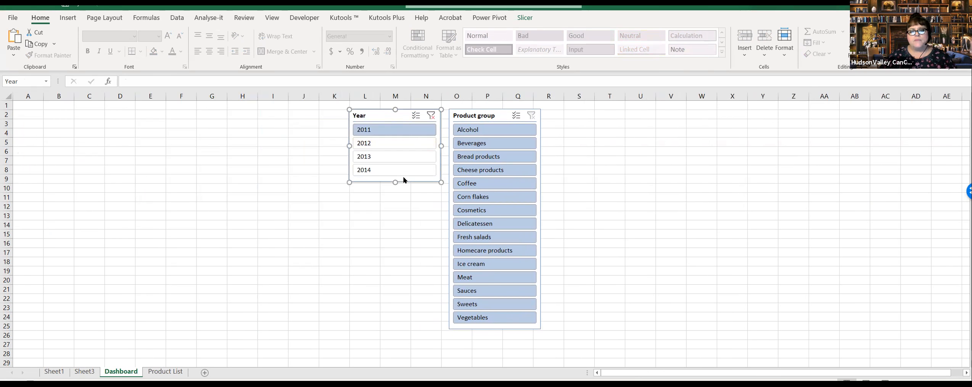
click(431, 115)
click(327, 269)
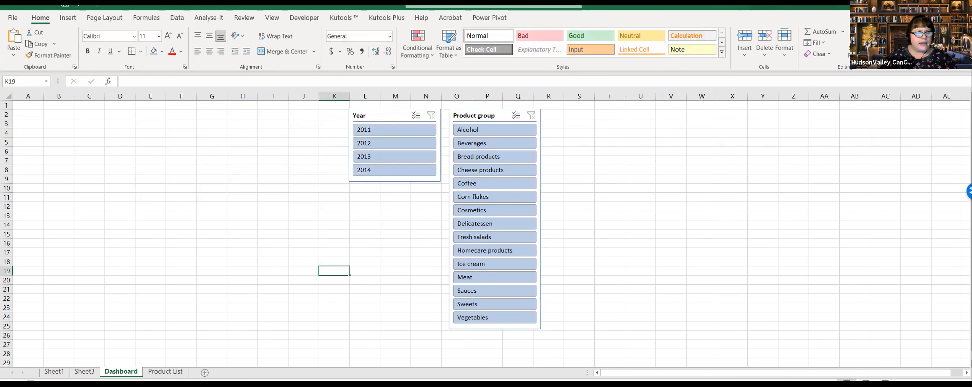
Step: Copy the entire PivotTable from Sheet3 and paste it into Dashboard at cell A3
ctrl+click(84, 371)
drag(34, 123, 319, 280)
key(ctrl+c)
click(121, 371)
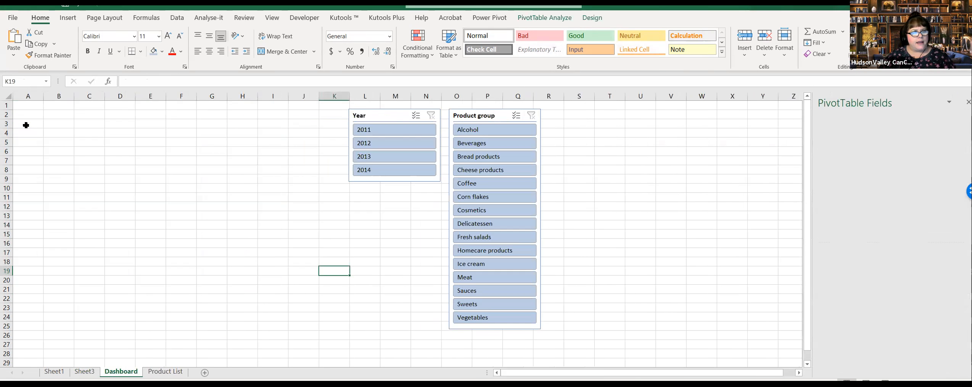
click(26, 123)
key(ctrl+v)
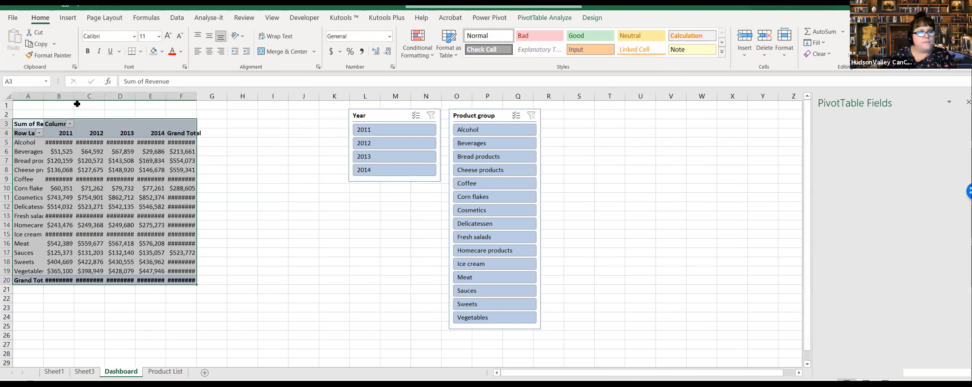
Step: Autofit columns A through F on Dashboard so the pasted PivotTable's labels and revenue values fit
click(41, 98)
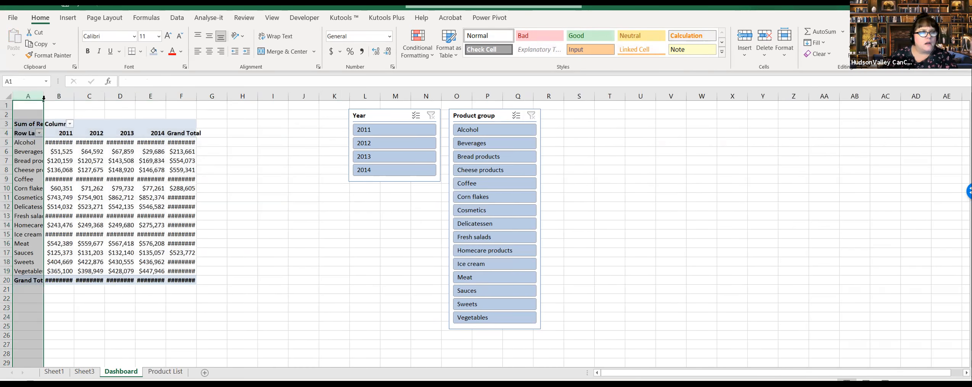
double_click(43, 96)
drag(103, 96, 278, 96)
click(265, 96)
click(345, 235)
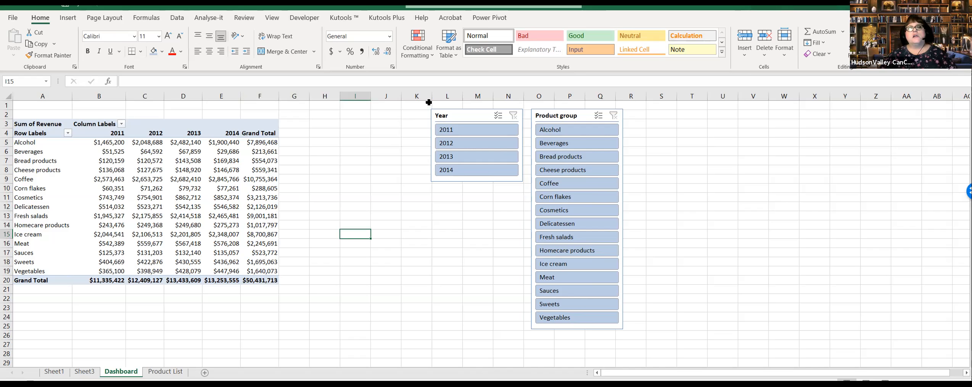
Step: Place the Year slicer beside the PivotTable over columns H to J, and the Product group slicer next to it from column K
drag(439, 117, 338, 124)
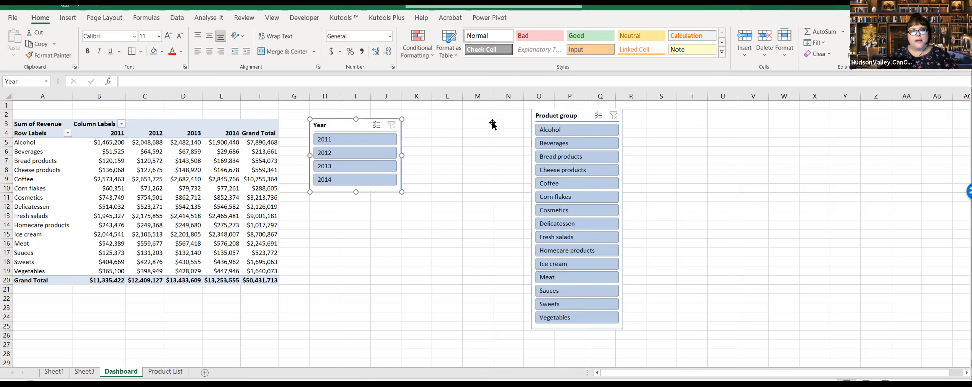
drag(589, 115, 442, 127)
click(210, 171)
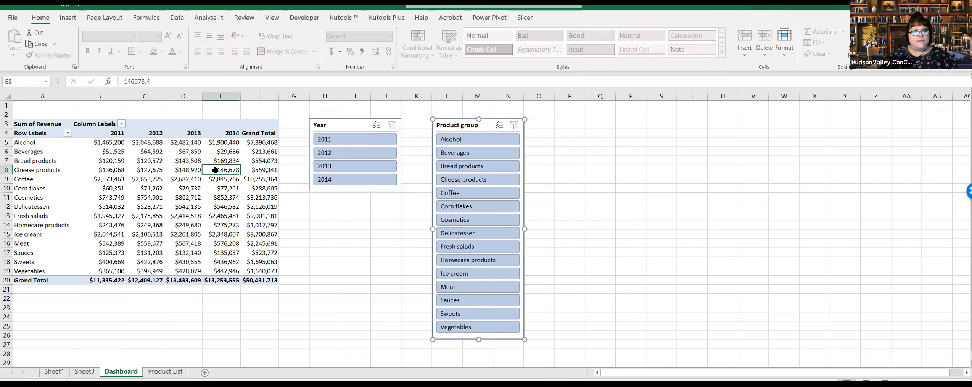
click(197, 205)
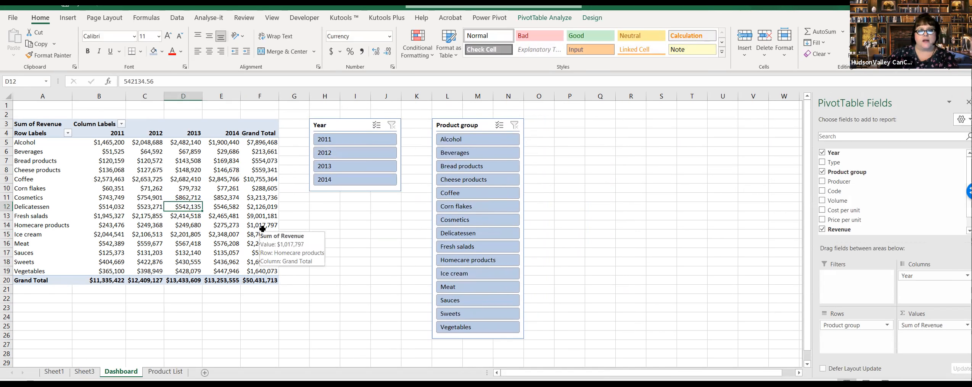
mouse_move(462, 125)
mouse_down()
mouse_move(445, 124)
mouse_move(457, 128)
mouse_up()
click(661, 252)
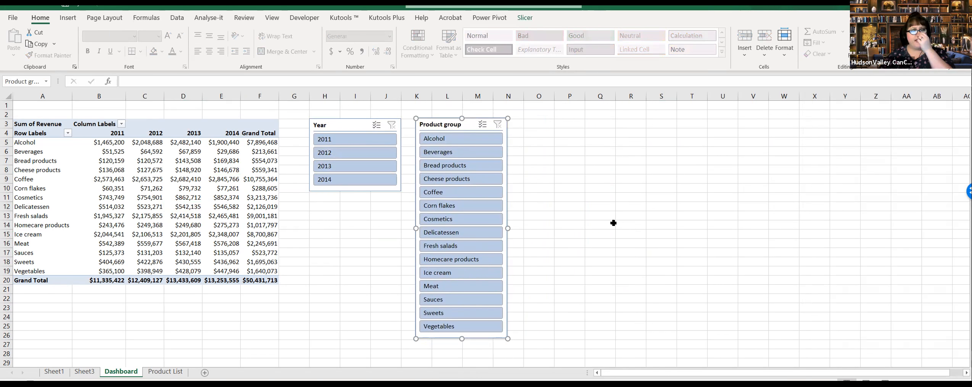
click(616, 224)
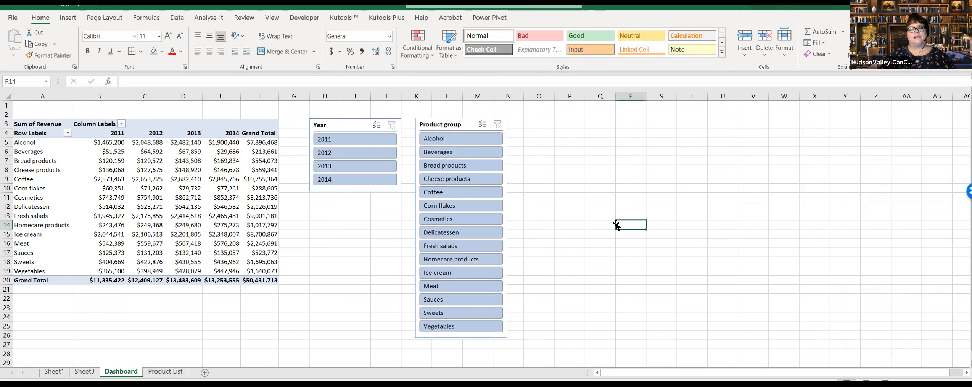
Step: Test the Year slicer on the Dashboard PivotTable by filtering to 2012, and clear the filter
click(347, 153)
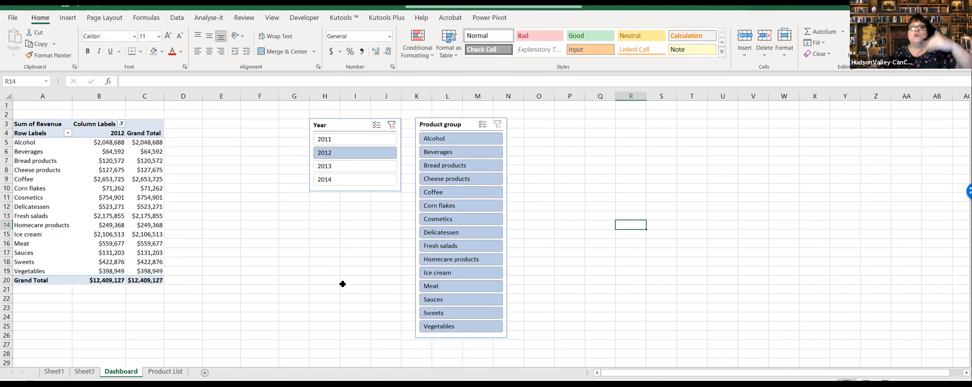
click(391, 125)
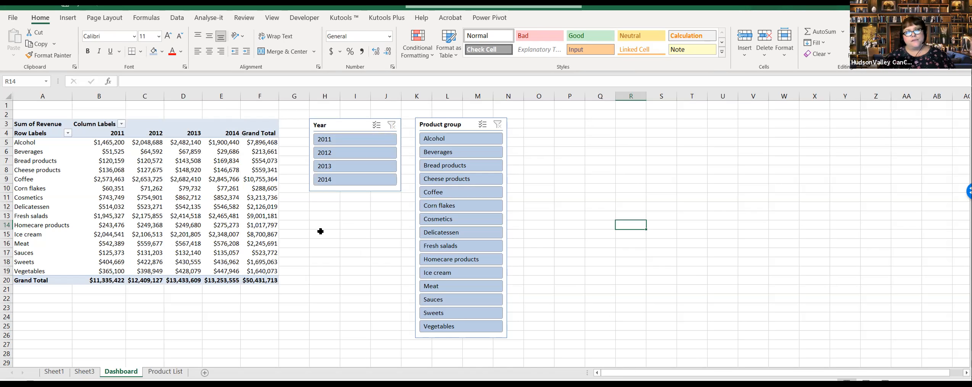
click(347, 126)
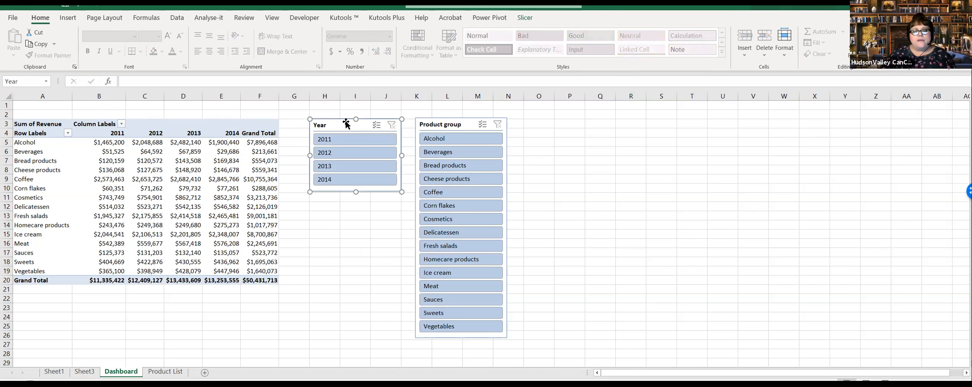
Step: Open the settings of the Year slicer and move the dialog clear of both slicers
right_click(347, 125)
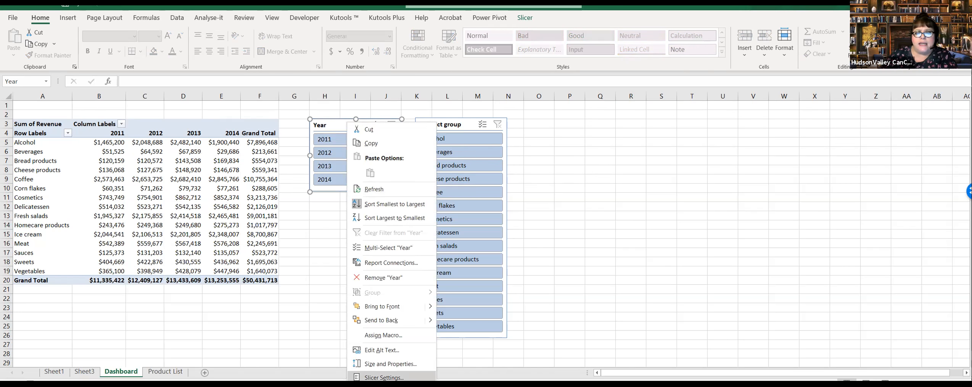
click(383, 377)
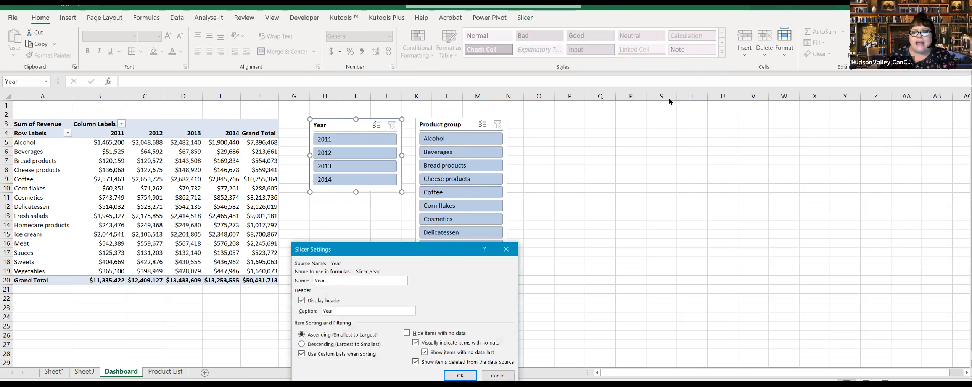
drag(443, 250, 679, 99)
double_click(585, 130)
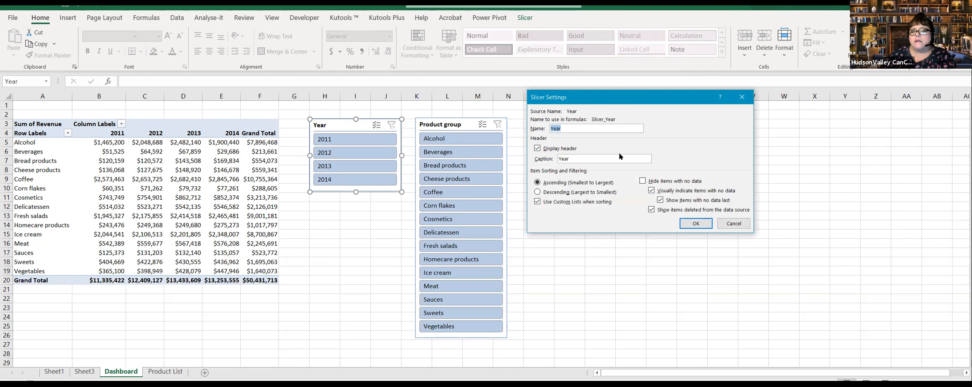
click(607, 129)
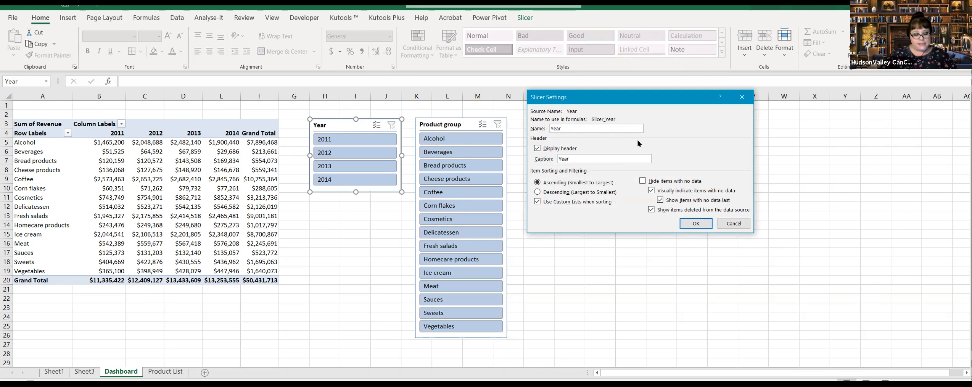
click(551, 128)
text(Se)
text(lect )
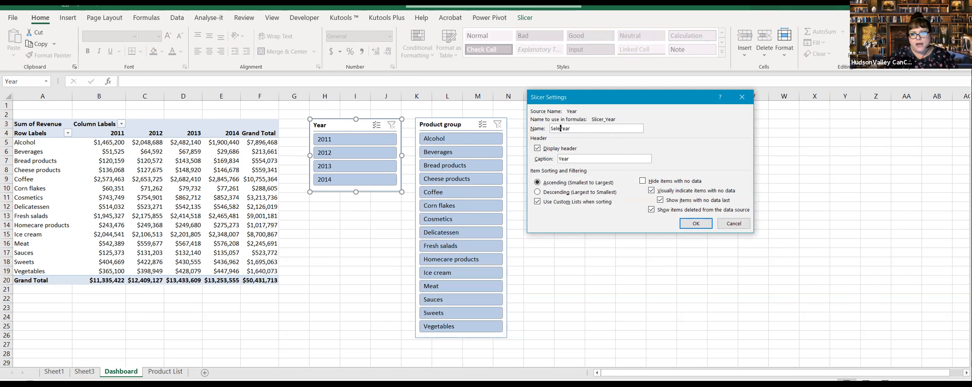
text(A)
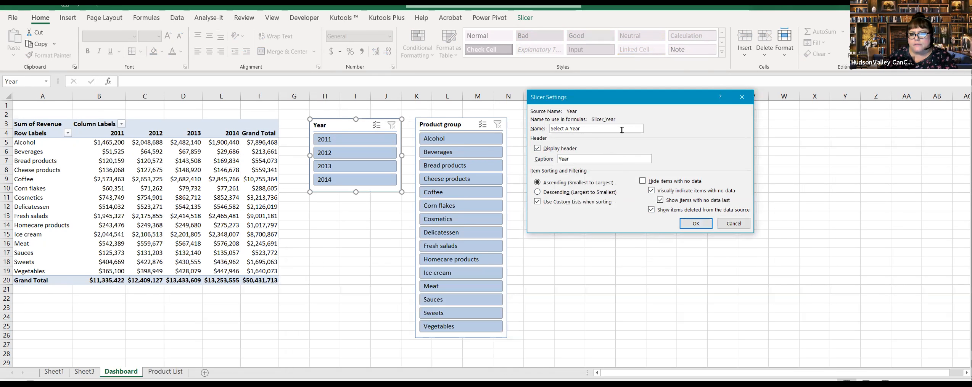
drag(568, 128, 550, 128)
key(BackSpace)
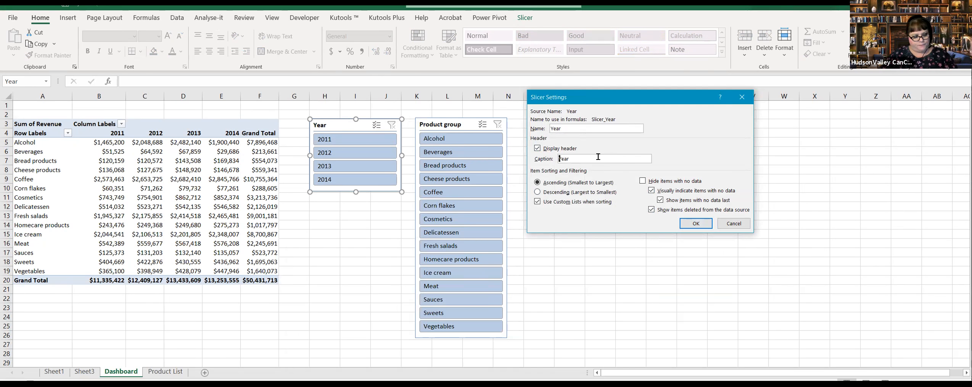
Step: Set the Year slicer's header caption to "Select a Year" and apply the settings
text(elect a)
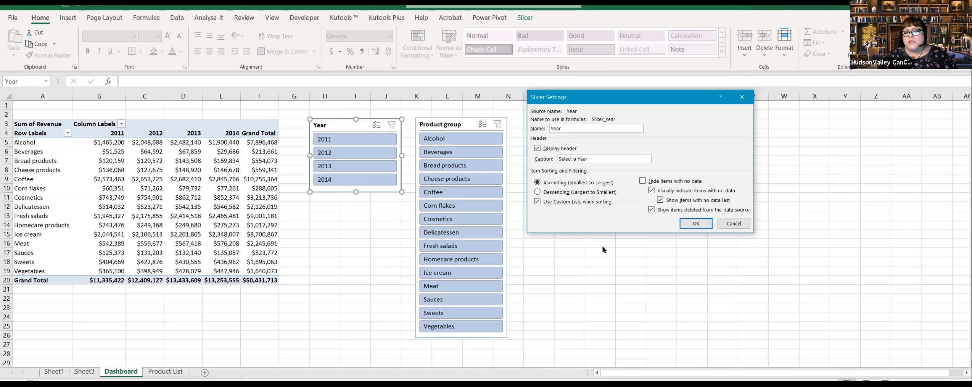
click(696, 223)
click(687, 253)
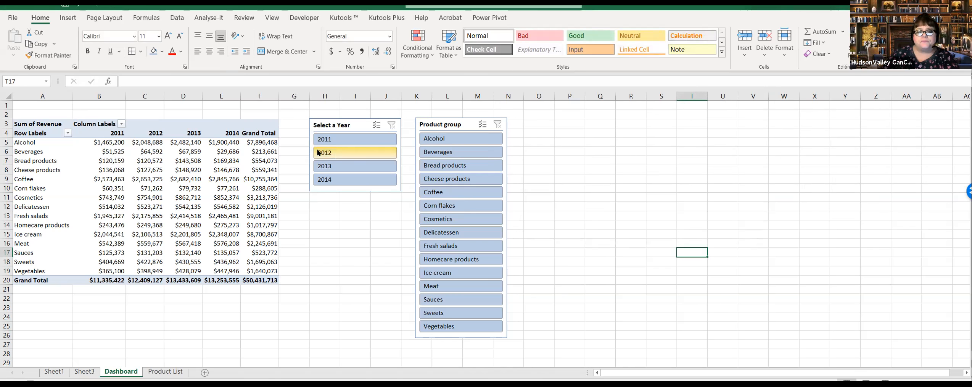
click(355, 127)
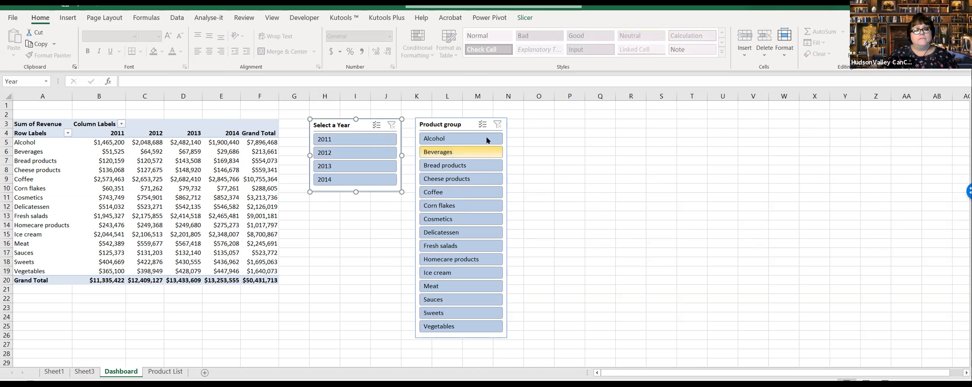
ctrl+click(444, 127)
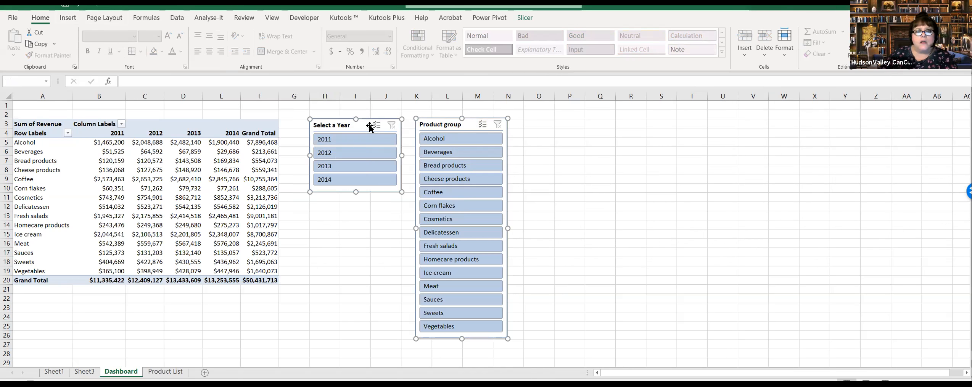
click(686, 212)
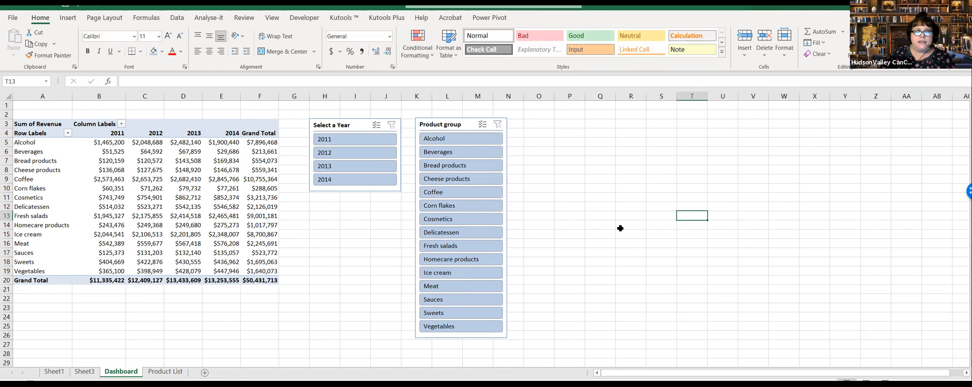
click(330, 262)
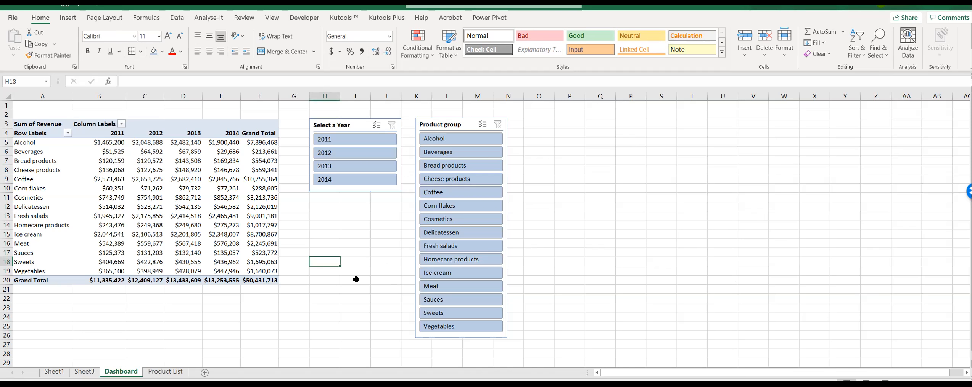
click(337, 233)
click(356, 233)
click(381, 232)
click(319, 232)
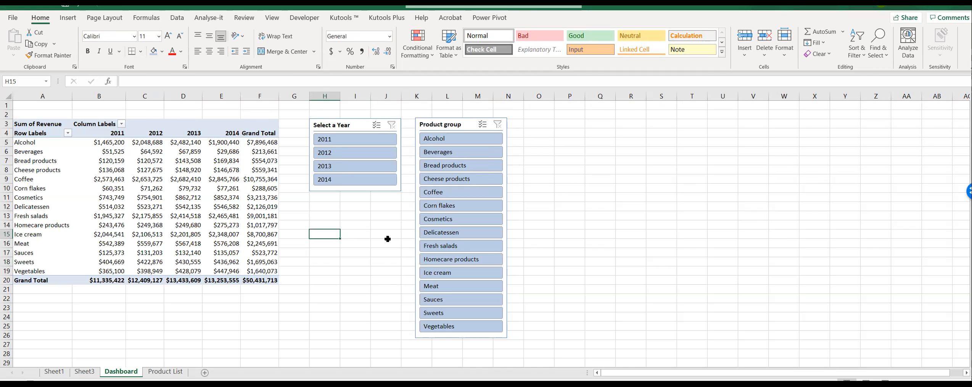
Step: Delete the emptied Sheet3 from the workbook
click(85, 373)
click(105, 373)
click(226, 308)
click(85, 372)
right_click(91, 373)
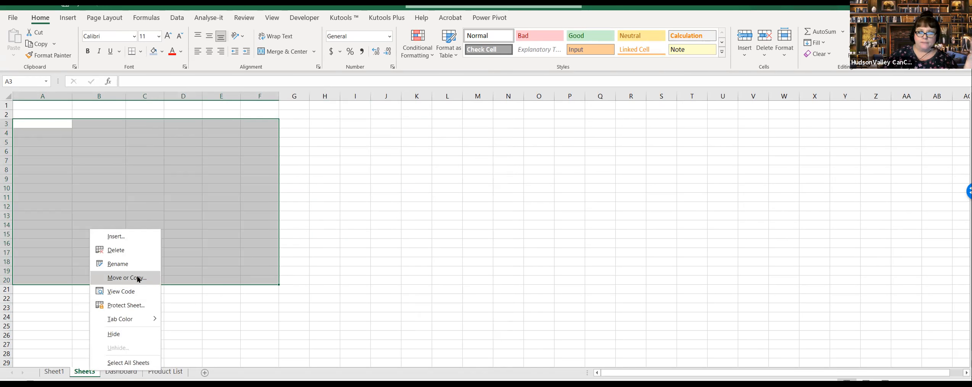
click(145, 250)
click(475, 225)
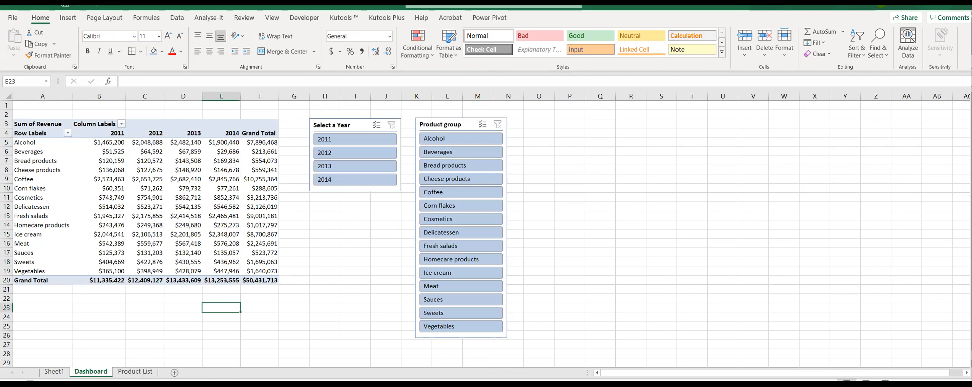
click(269, 335)
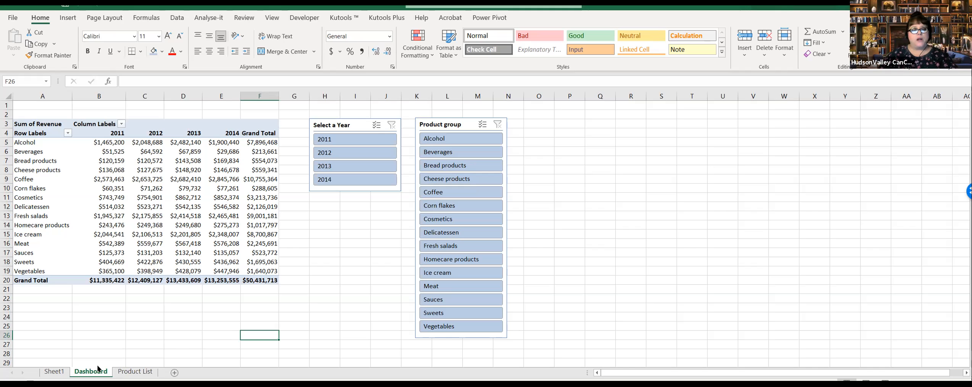
click(125, 336)
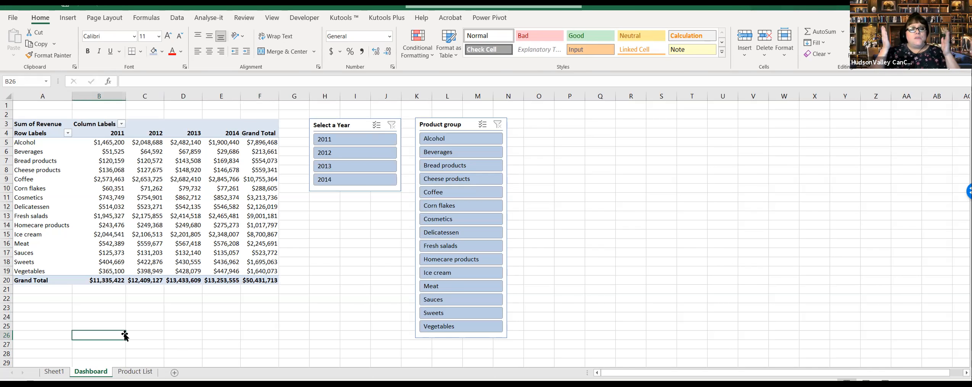
click(190, 194)
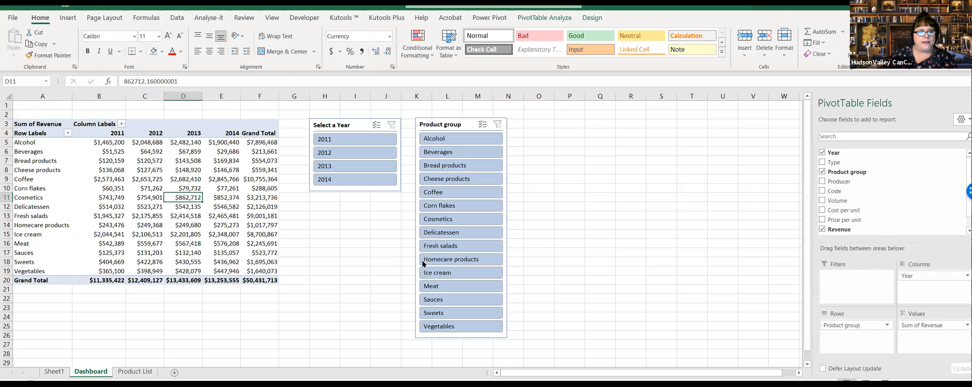
click(349, 282)
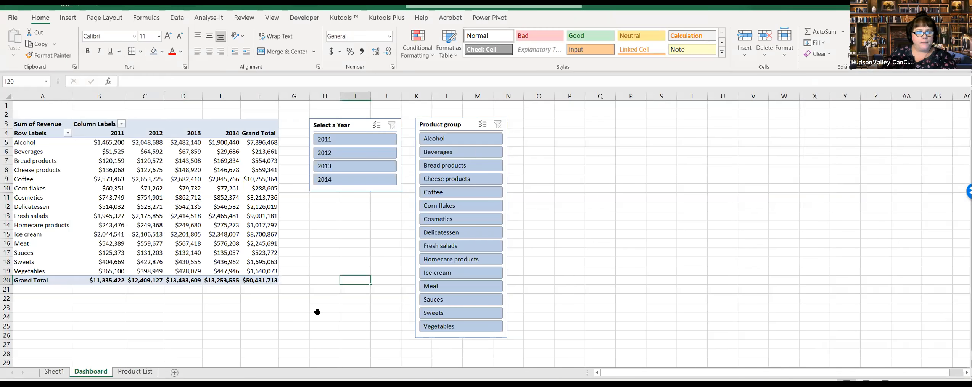
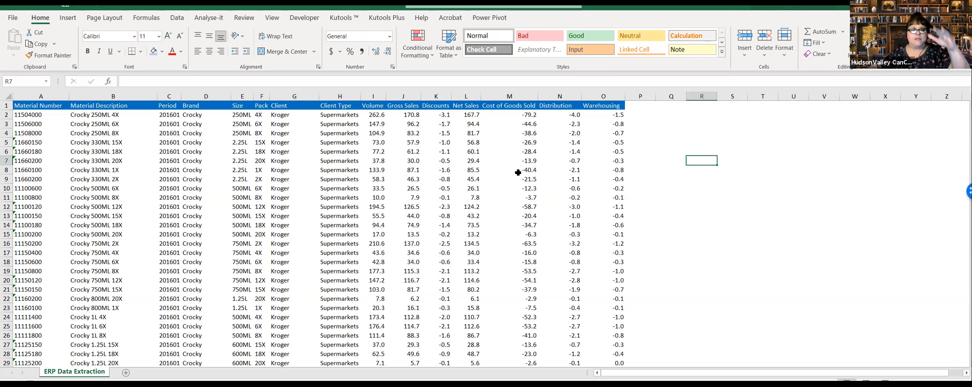
Step: Go to the last record in the Client Type column and view the rows directly beneath the data
click(350, 217)
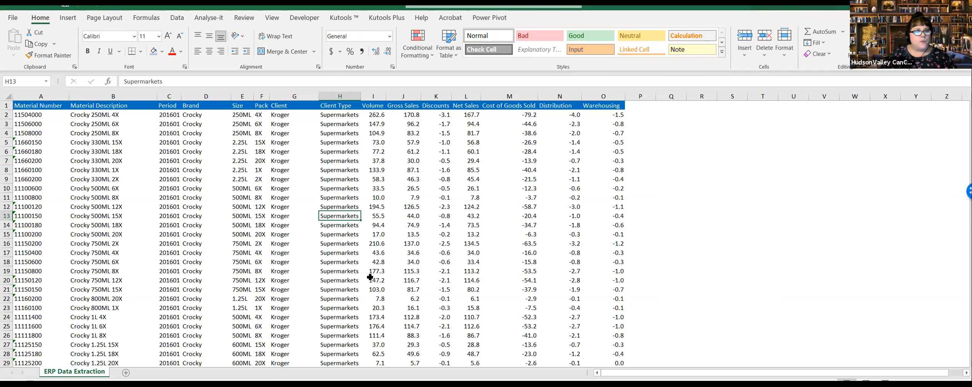
key(ctrl+Down)
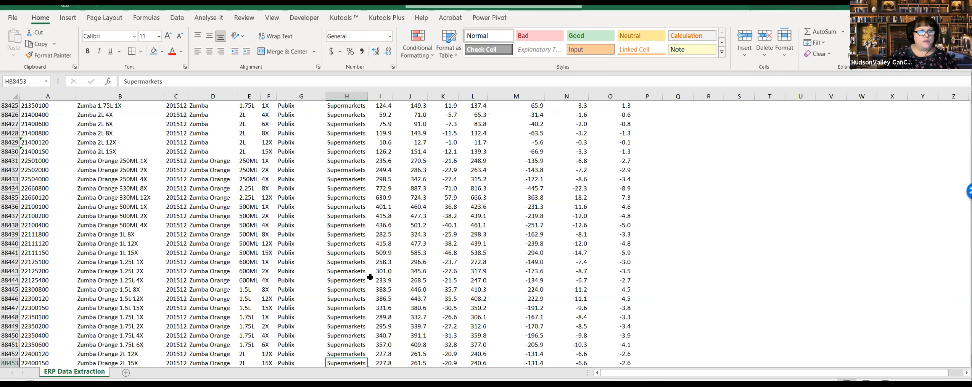
scroll(440, 301, down, 2)
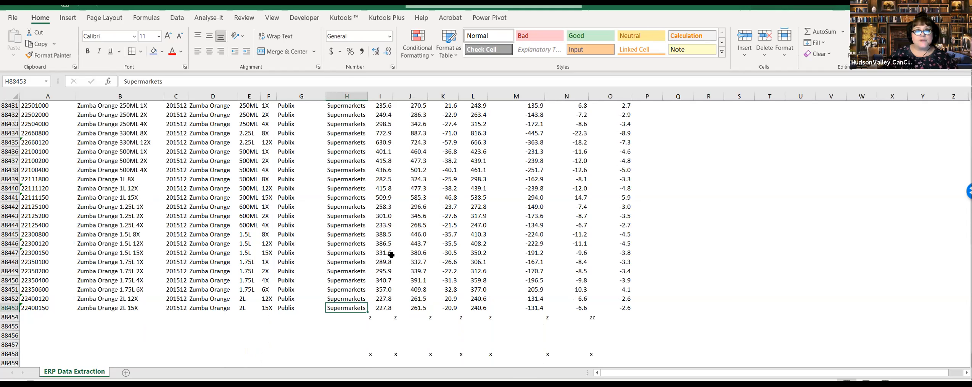
scroll(386, 249, down, 1)
scroll(481, 206, down, 2)
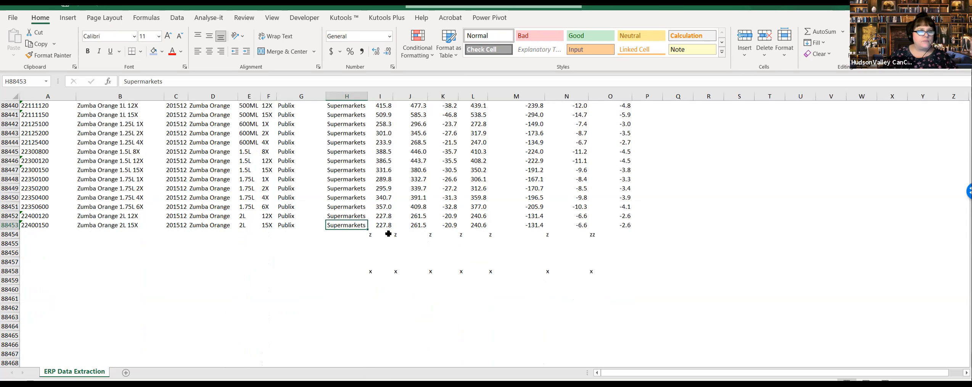
Step: Examine the stray z and x entries in rows 88454 to 88458, then return to the start of the sheet
drag(374, 237, 616, 273)
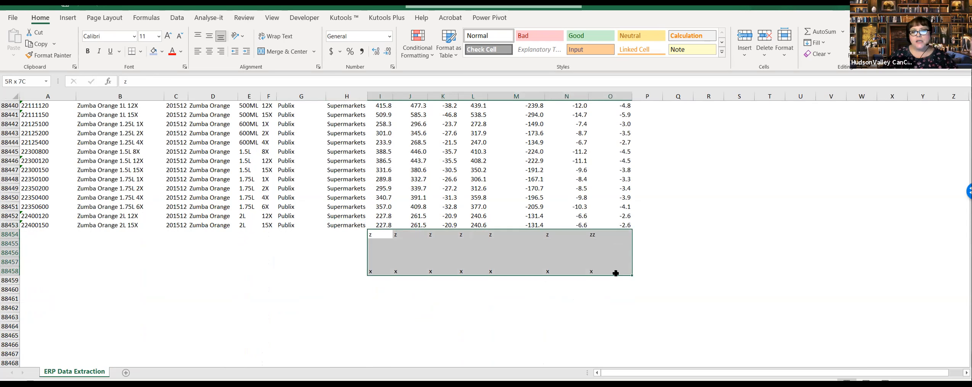
click(520, 299)
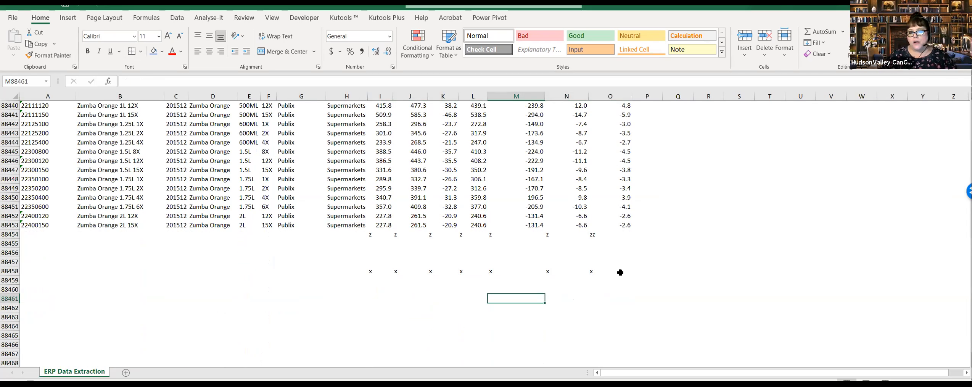
click(346, 234)
drag(346, 235, 620, 272)
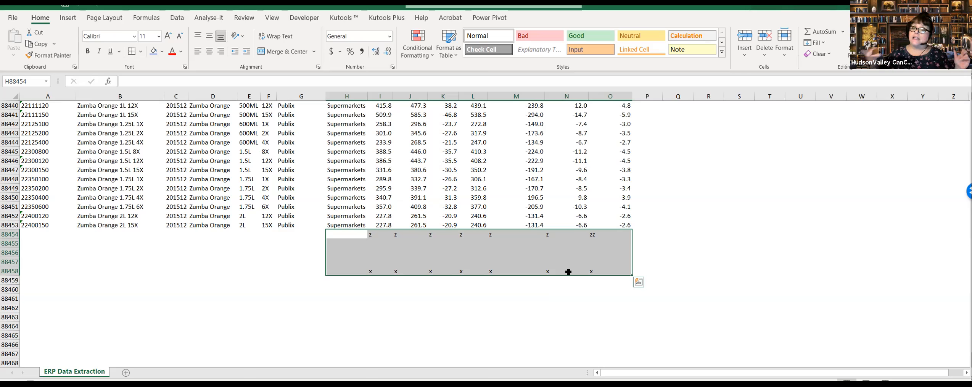
click(568, 272)
click(466, 260)
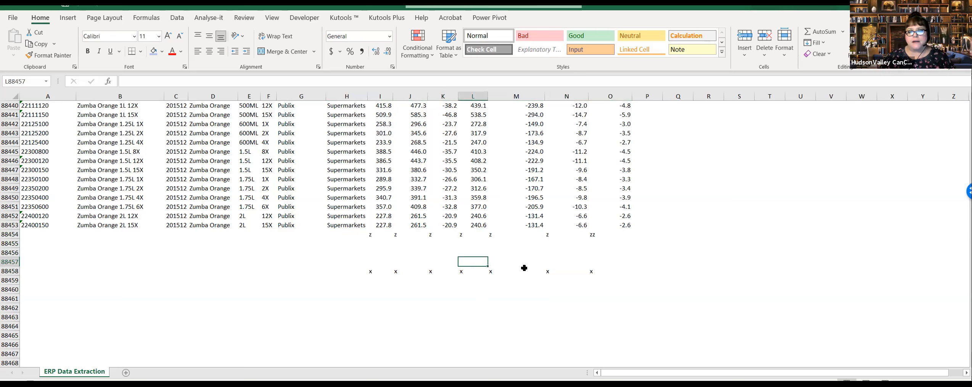
drag(366, 241, 610, 271)
click(516, 317)
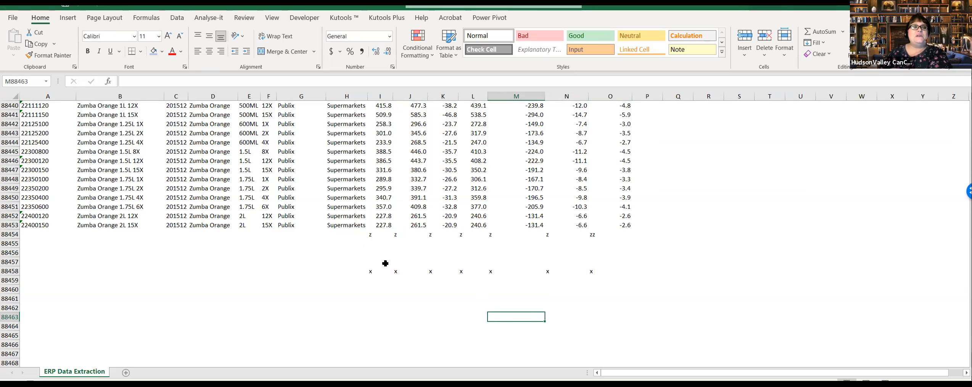
key(ctrl+Home)
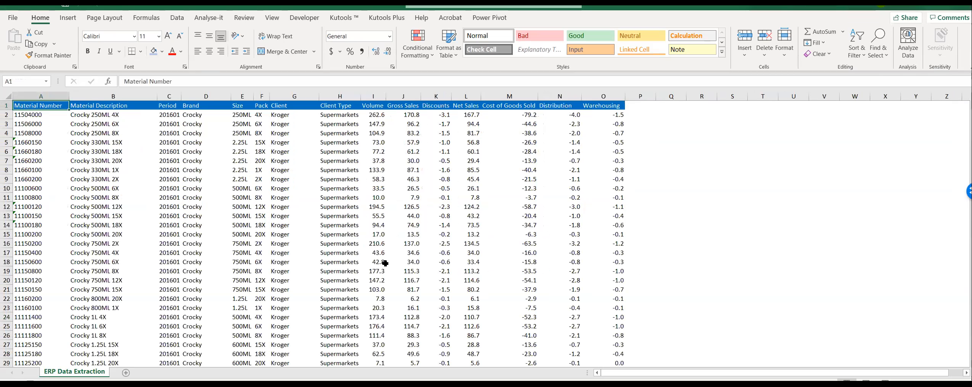
Step: Examine the Period column from its header through the full extent of its entries and back to its first value
click(384, 262)
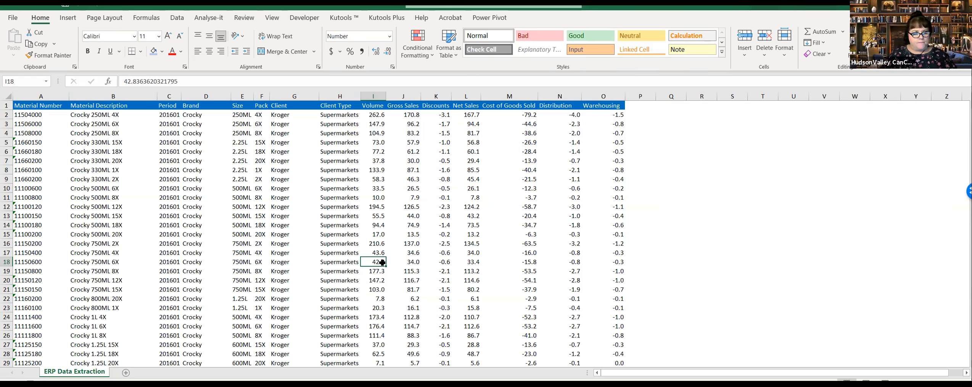
click(218, 206)
click(169, 109)
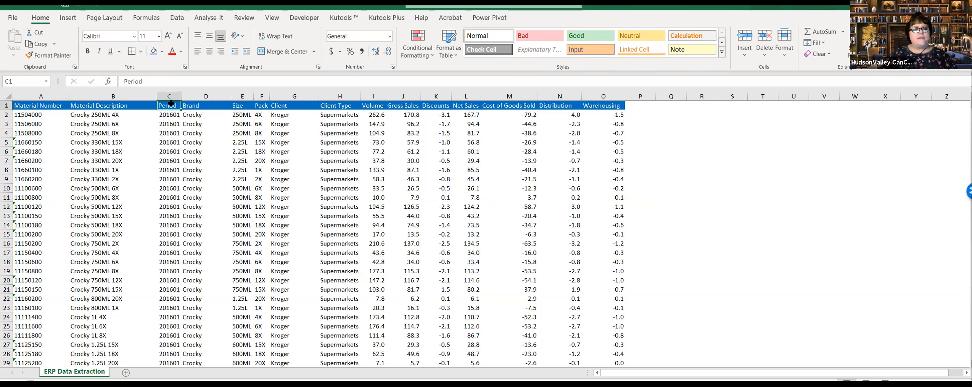
key(ctrl+shift+Down)
click(172, 239)
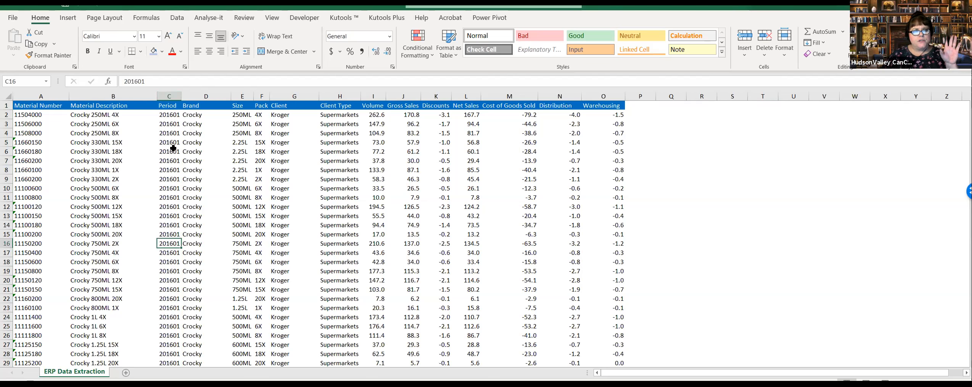
key(ctrl+Up)
key(Down)
key(Down)
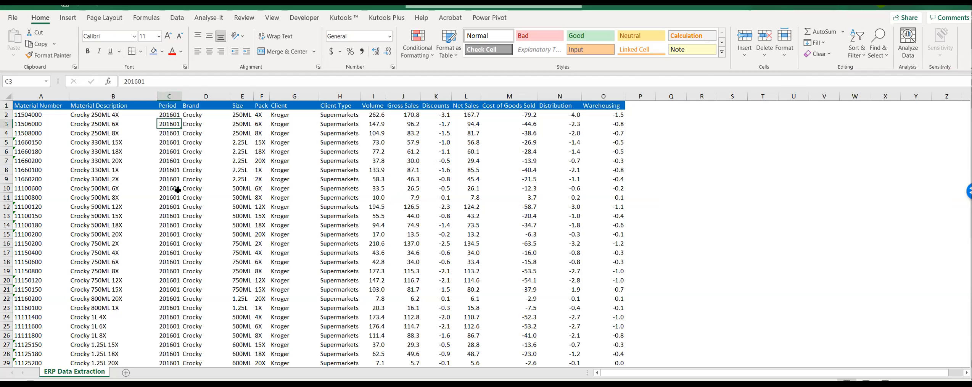
click(175, 151)
key(Up)
key(Up)
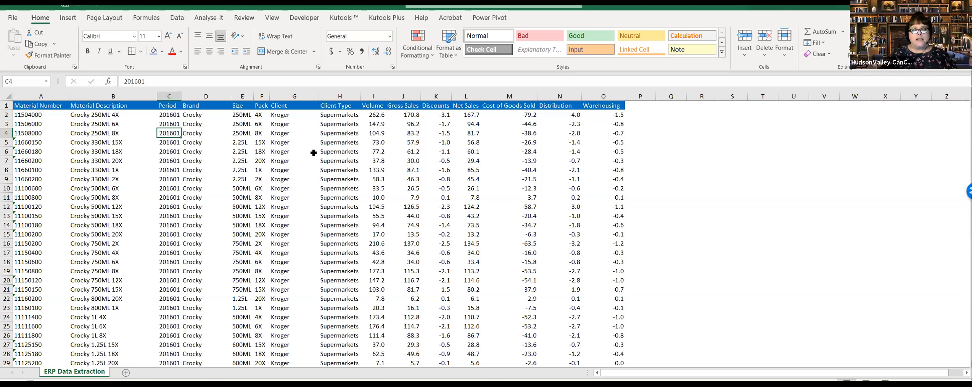
key(Up)
key(Up)
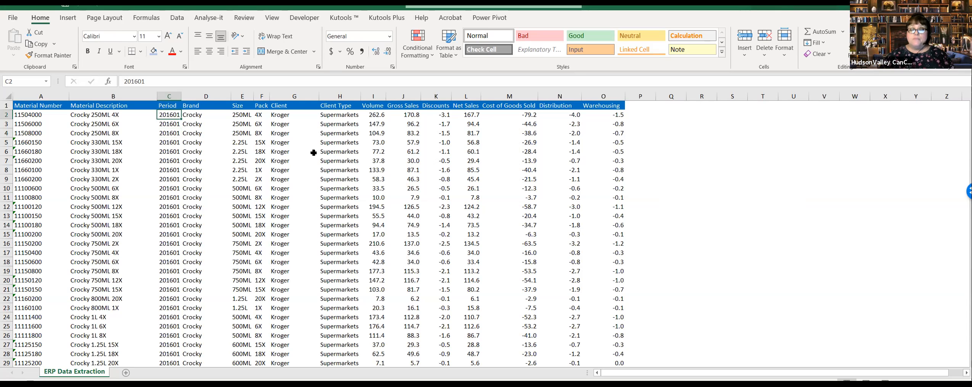
Step: Inspect the format of the Period values, highlighting rows 2 to 14 and checking individual cells farther down the column
drag(169, 114, 171, 226)
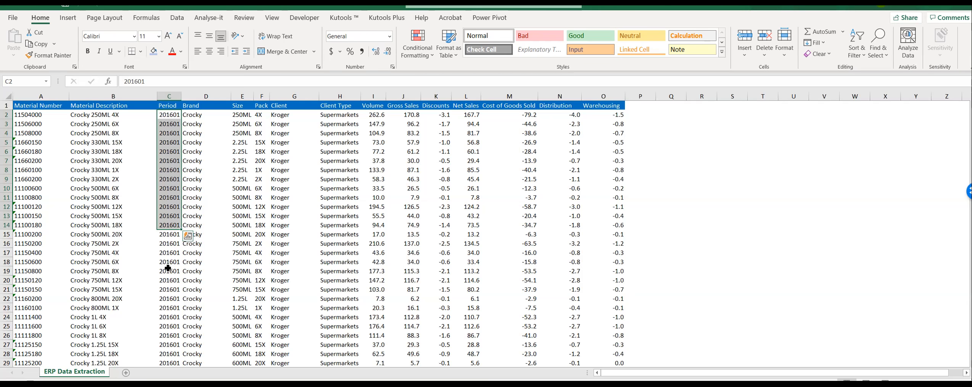
click(176, 170)
drag(172, 121, 172, 226)
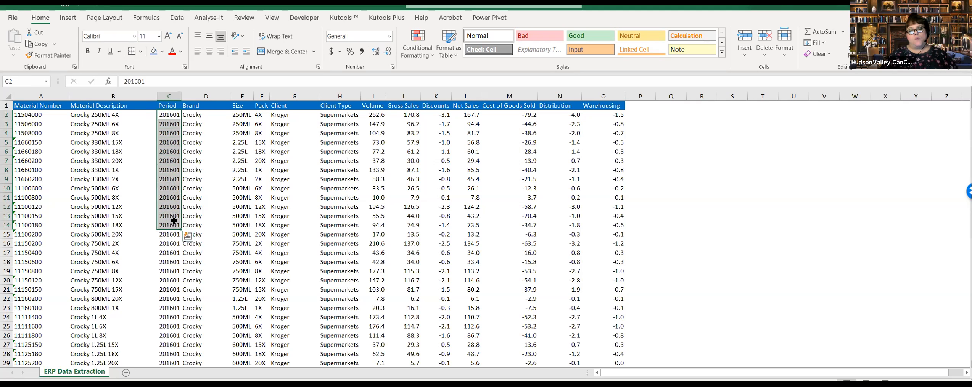
click(173, 198)
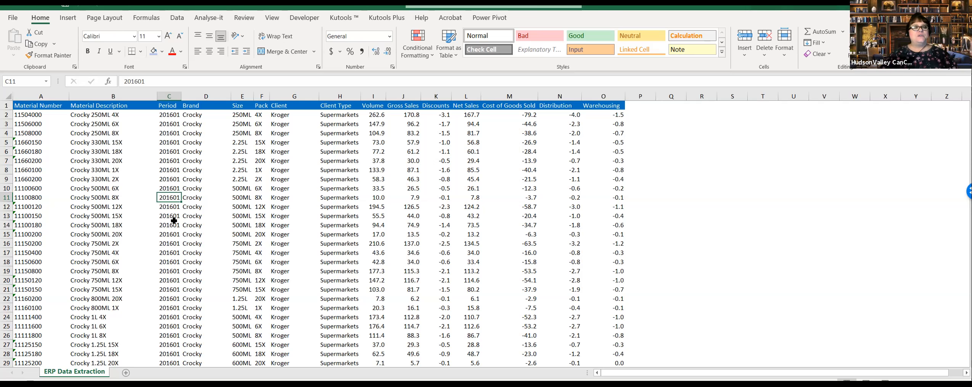
click(168, 259)
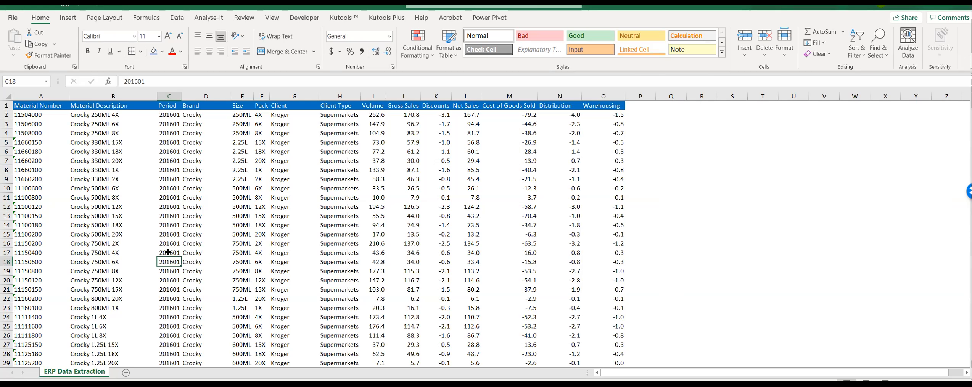
click(173, 234)
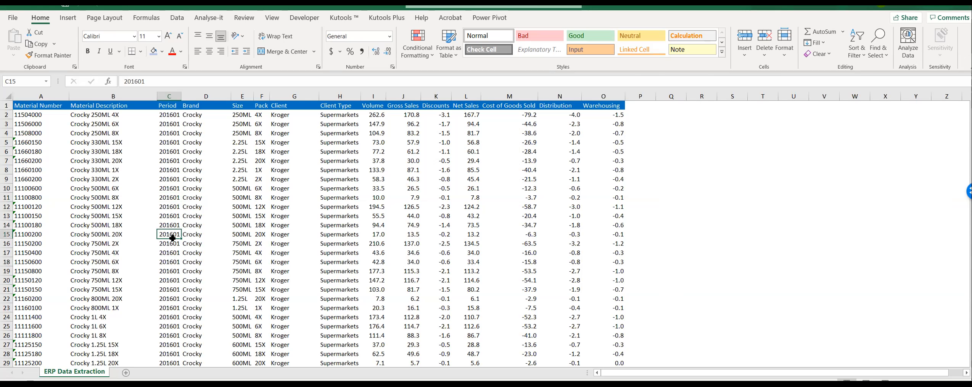
click(171, 307)
click(175, 277)
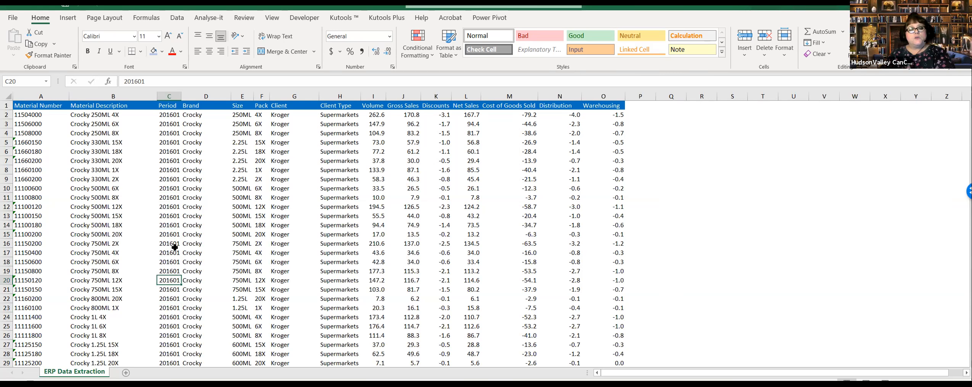
click(175, 246)
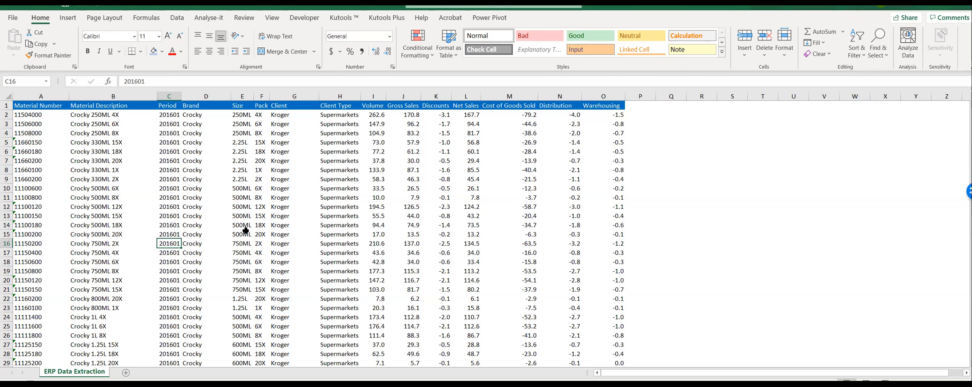
Step: Review the Brand, Discounts, Pack, Client, Warehousing, Distribution and Client Type columns of the data extraction
click(210, 233)
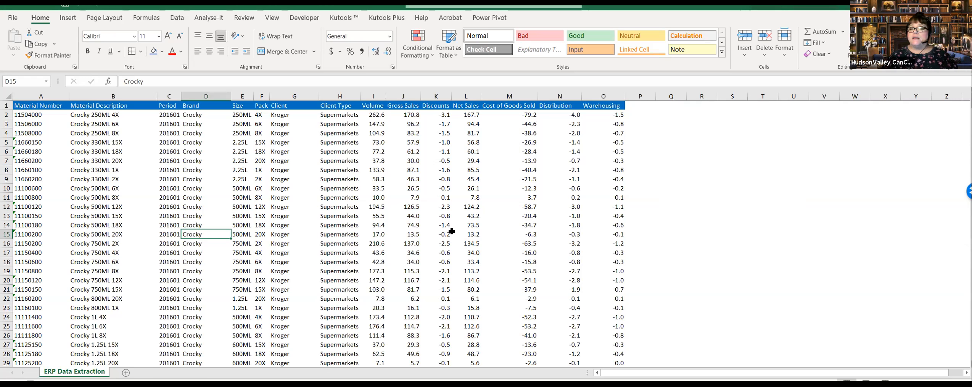
click(450, 118)
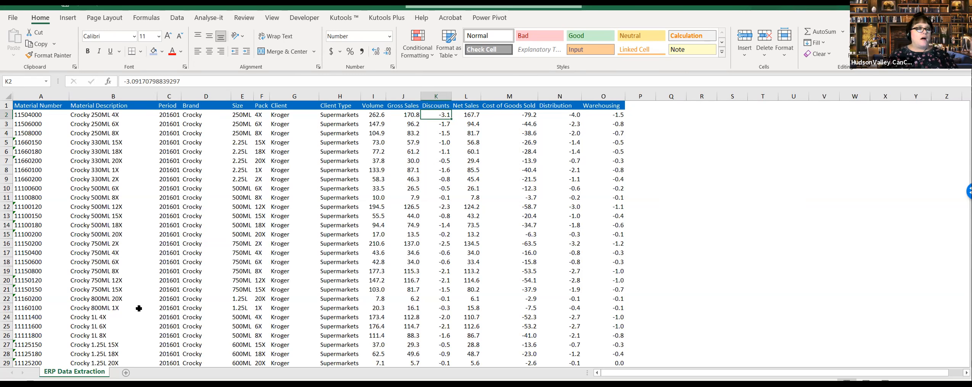
click(257, 243)
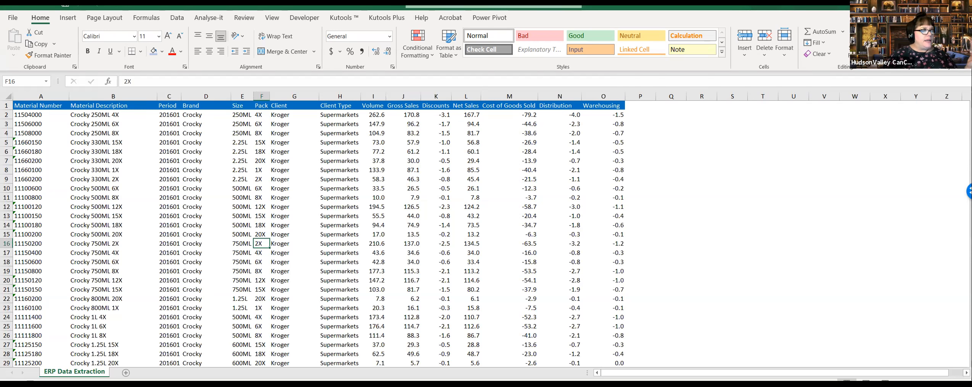
click(312, 217)
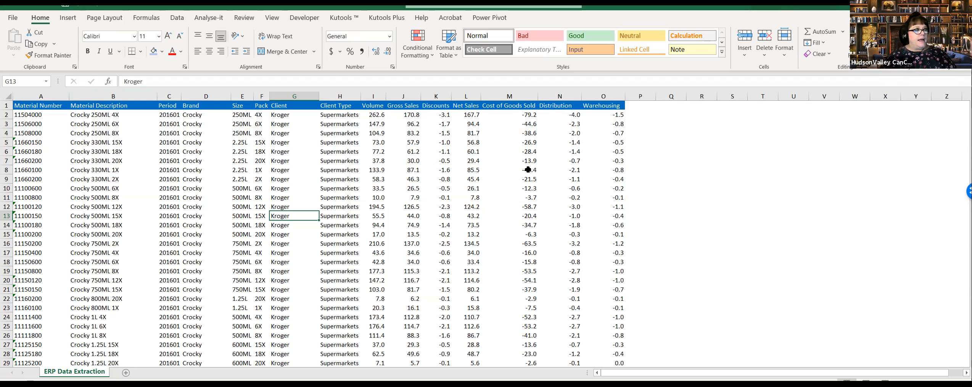
click(610, 109)
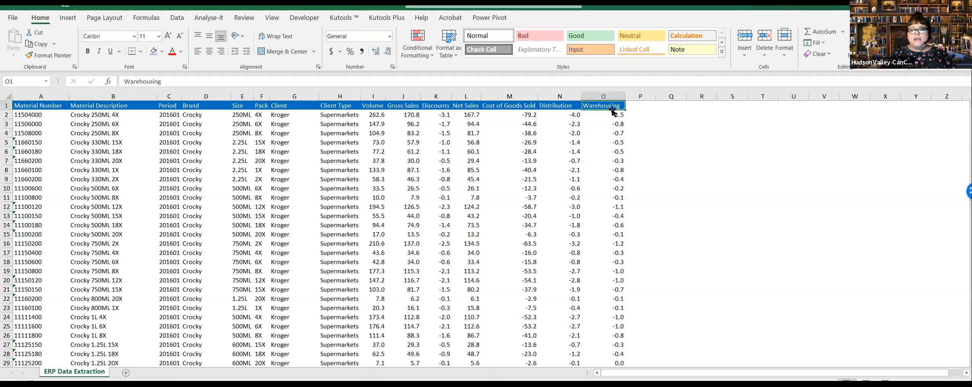
click(563, 105)
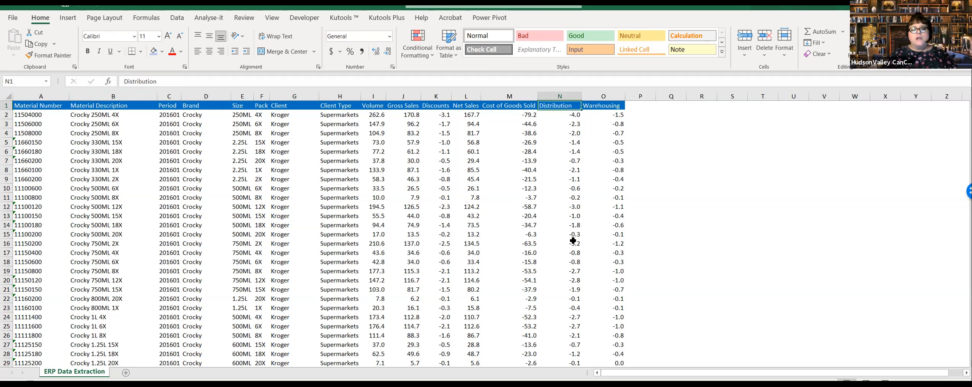
click(359, 189)
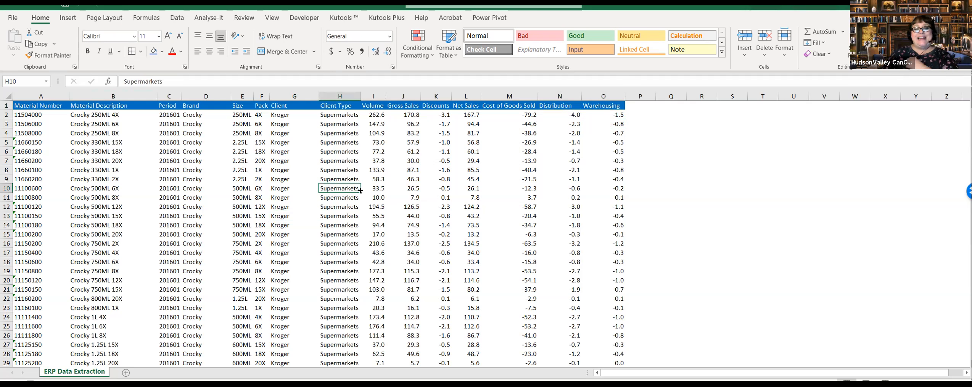
click(341, 235)
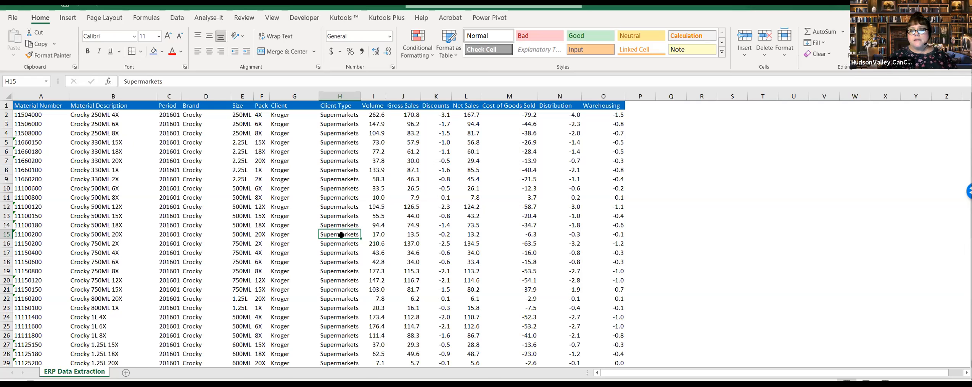
click(423, 224)
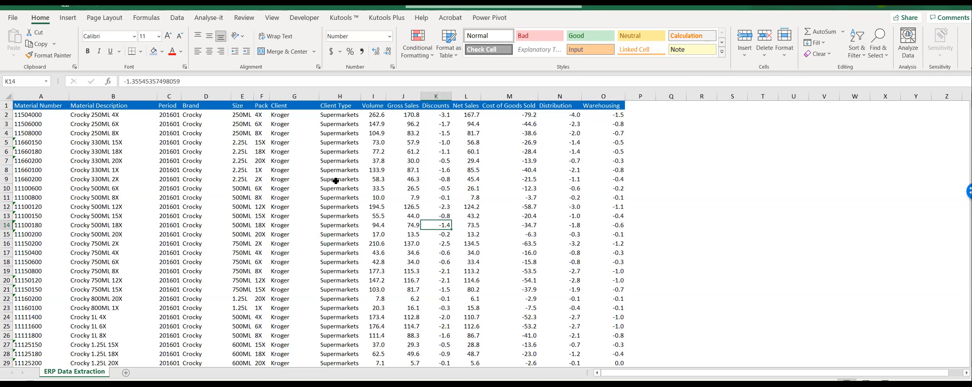
Step: Turn on filtering for the header row of the ERP data
click(301, 187)
click(177, 17)
click(432, 41)
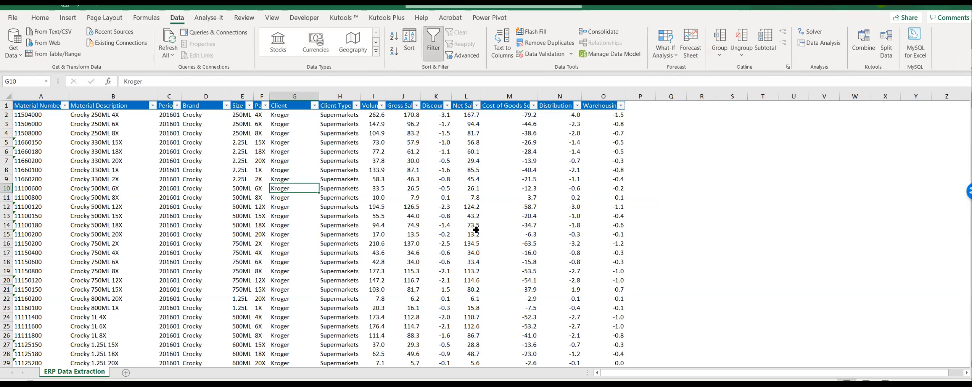
click(301, 162)
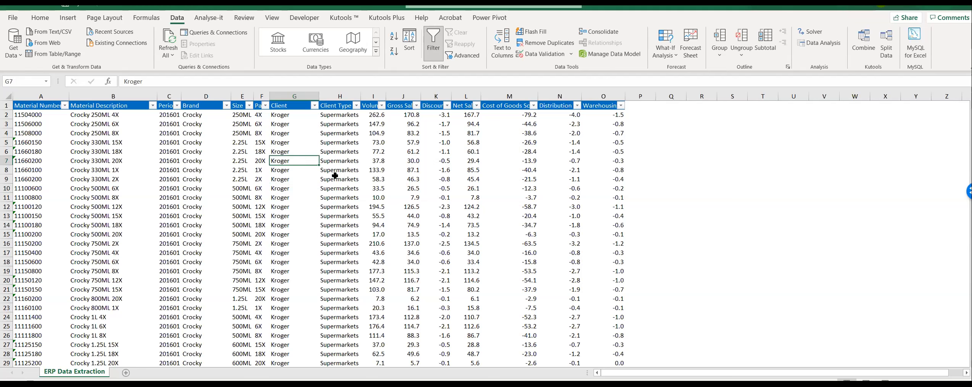
click(339, 188)
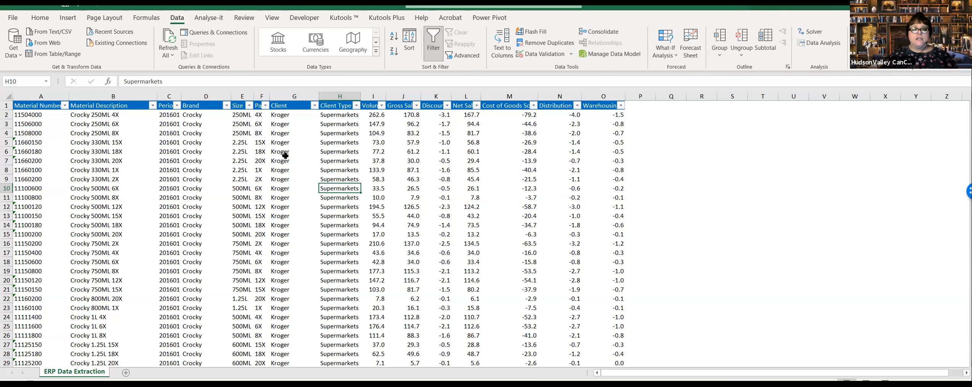
Step: Turn off filtering for the ERP data header row and spot-check cells in the Volume, Cost of Goods Sold, Material Description, Size and Client Type columns
click(324, 160)
key(ctrl+shift+l)
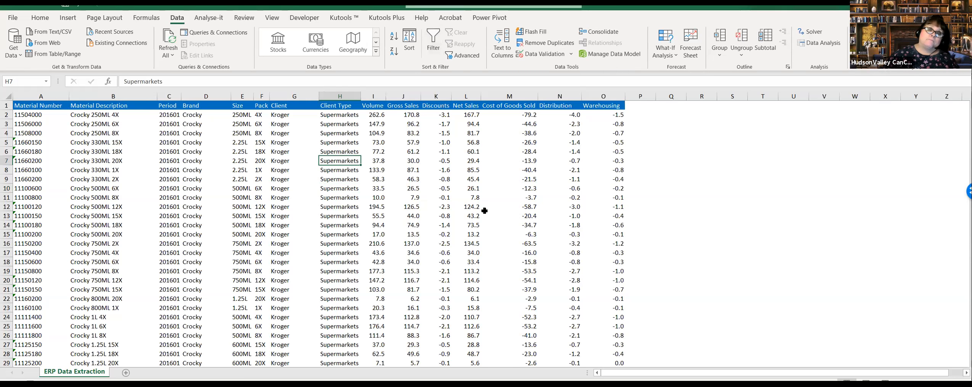
click(374, 177)
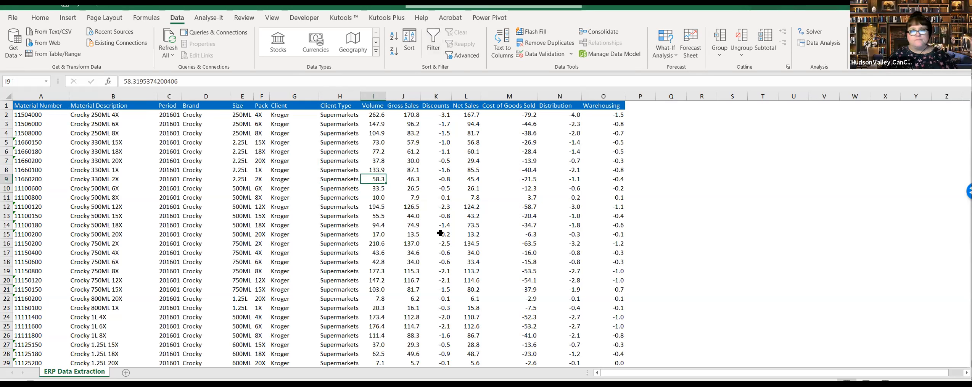
click(483, 242)
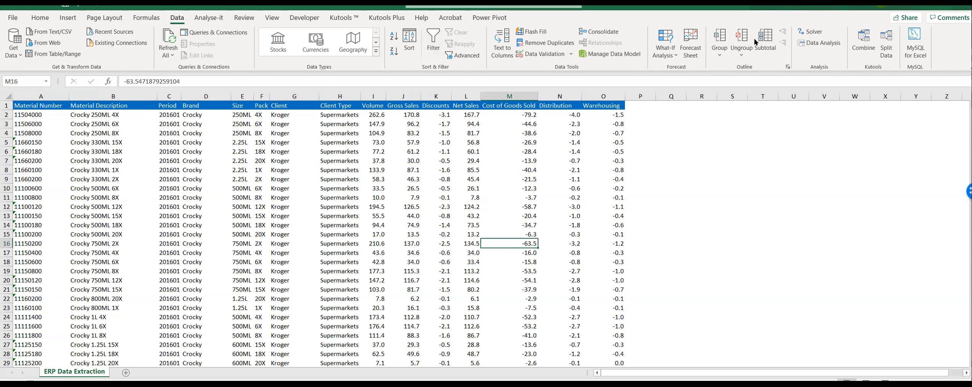
click(113, 206)
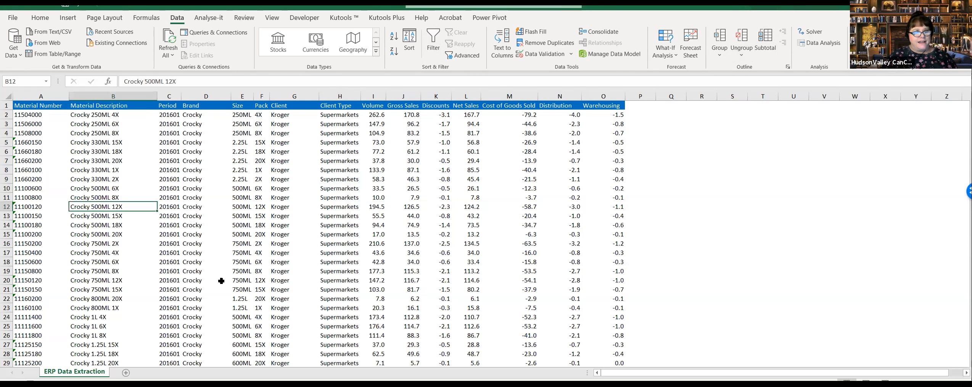
click(241, 139)
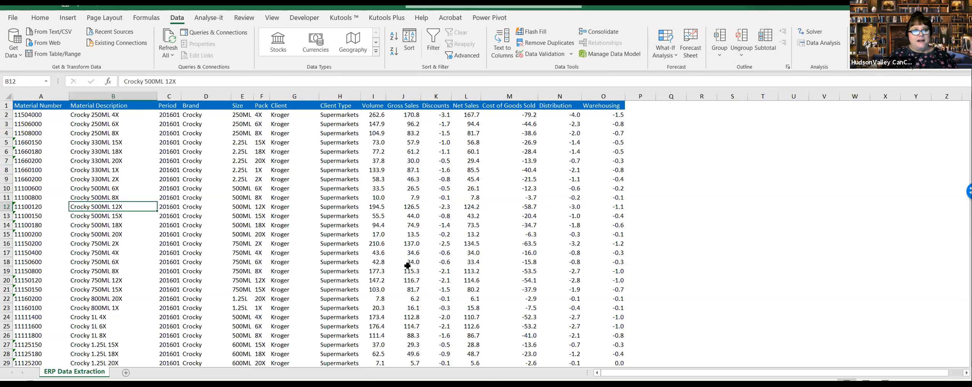
click(341, 315)
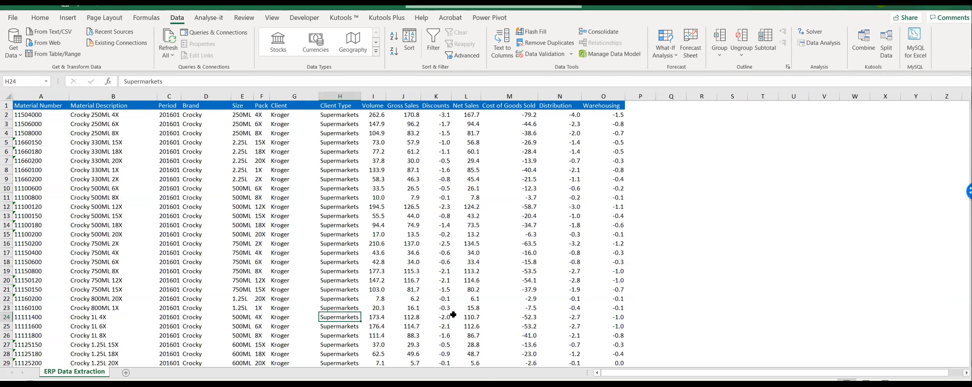
Step: Turn filtering back on for the header row and check the Client Type column's list of distinct values without applying a filter
key(ctrl+shift+l)
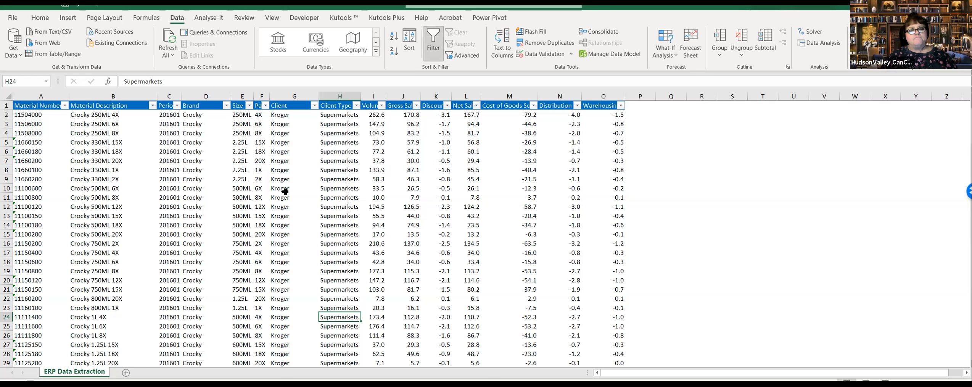
click(356, 106)
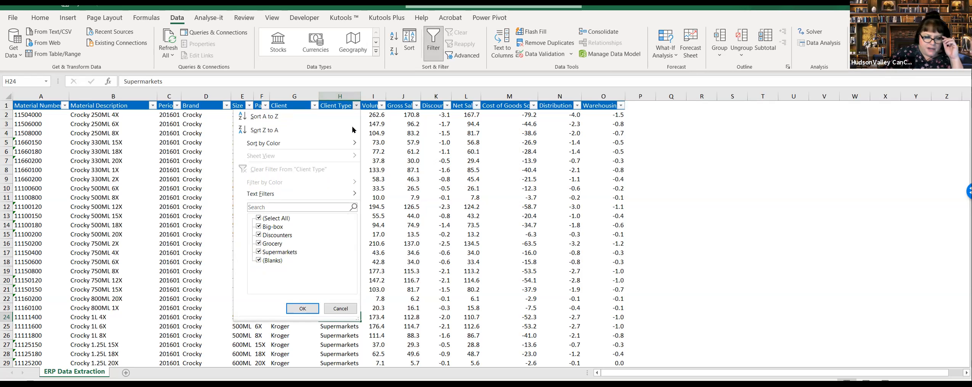
click(344, 308)
click(334, 261)
click(335, 169)
click(344, 126)
click(349, 185)
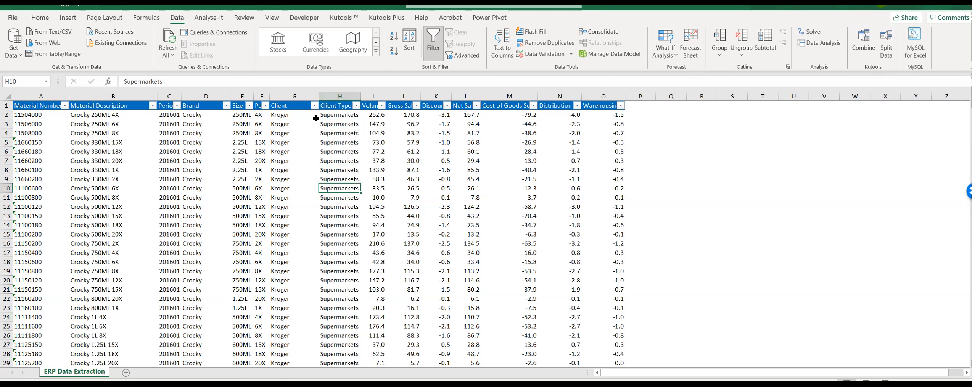
Step: Check the filter list of the Client column without filtering and remove the filter controls from the header row
click(308, 151)
click(314, 106)
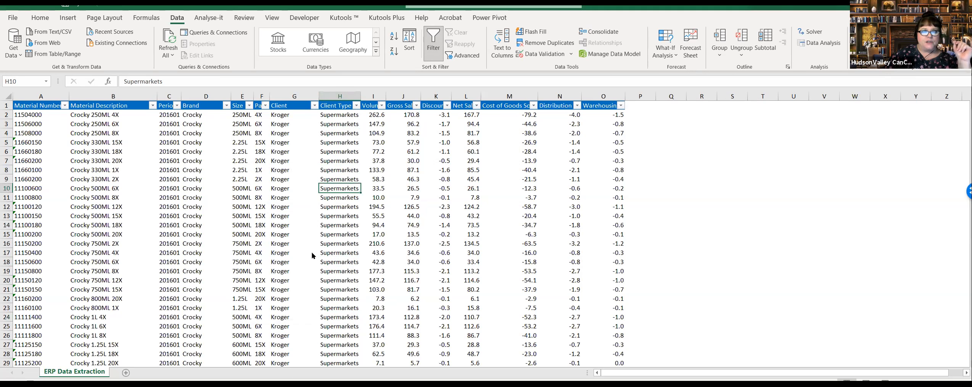
click(380, 272)
key(ctrl+shift+l)
click(397, 235)
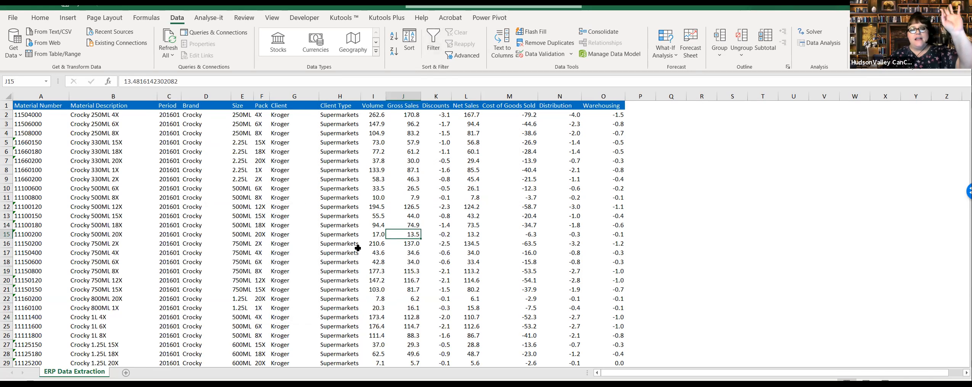
Step: Examine the entries down the Client and Client Type columns, finishing with the Brand value in row 12
click(293, 122)
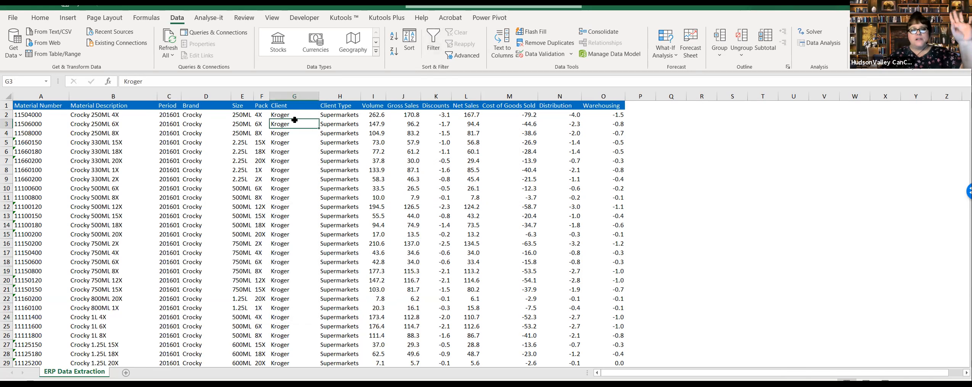
click(306, 296)
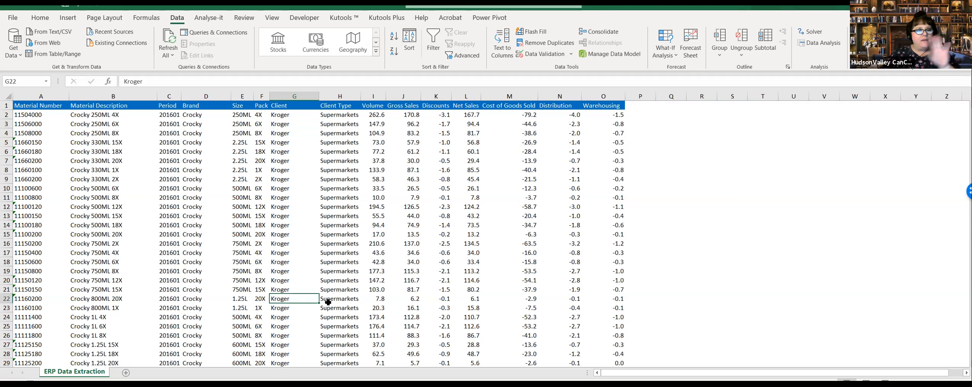
click(309, 251)
click(303, 307)
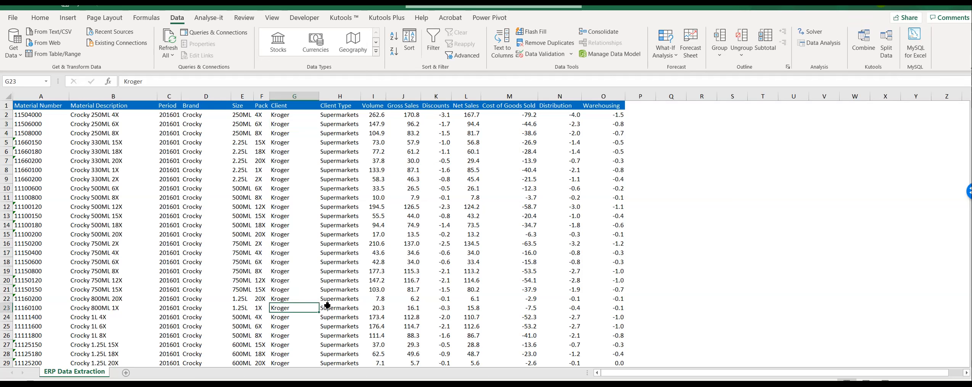
click(302, 258)
click(296, 218)
click(294, 290)
click(294, 224)
click(296, 261)
click(292, 225)
click(293, 169)
click(299, 280)
click(299, 322)
click(306, 350)
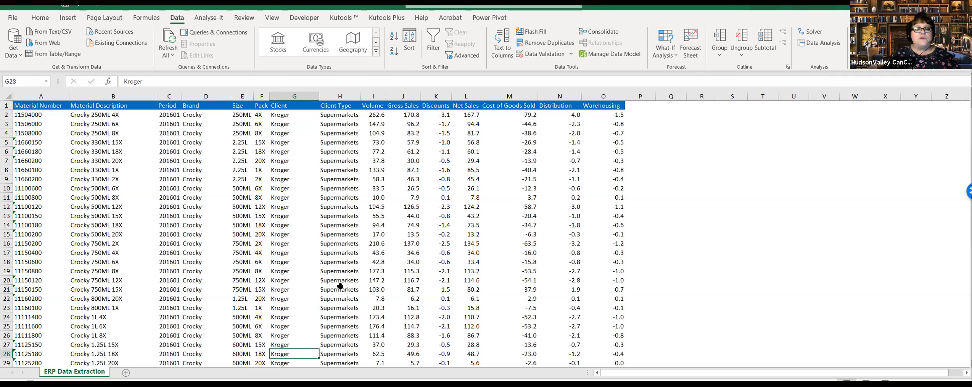
click(340, 323)
click(335, 228)
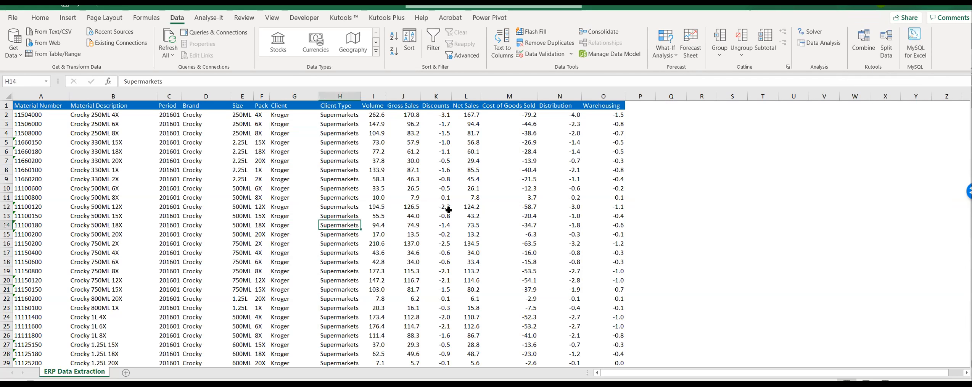
click(355, 145)
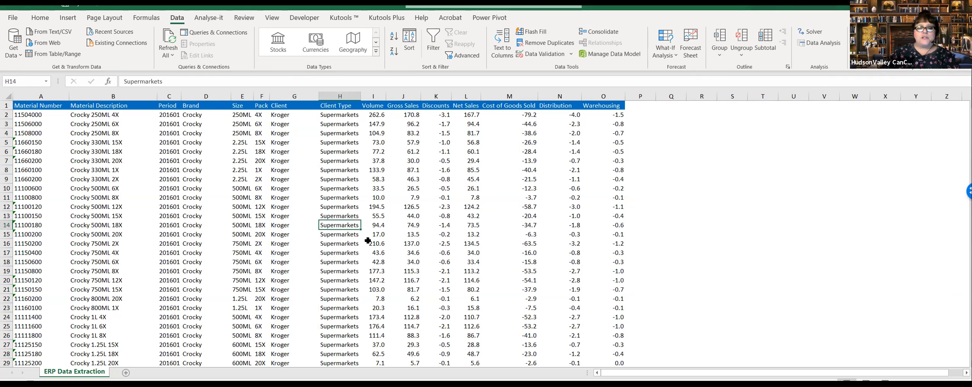
click(351, 261)
click(208, 206)
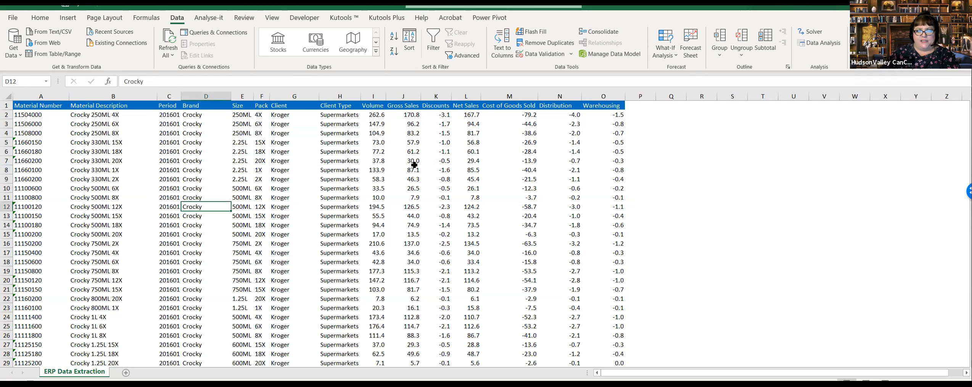